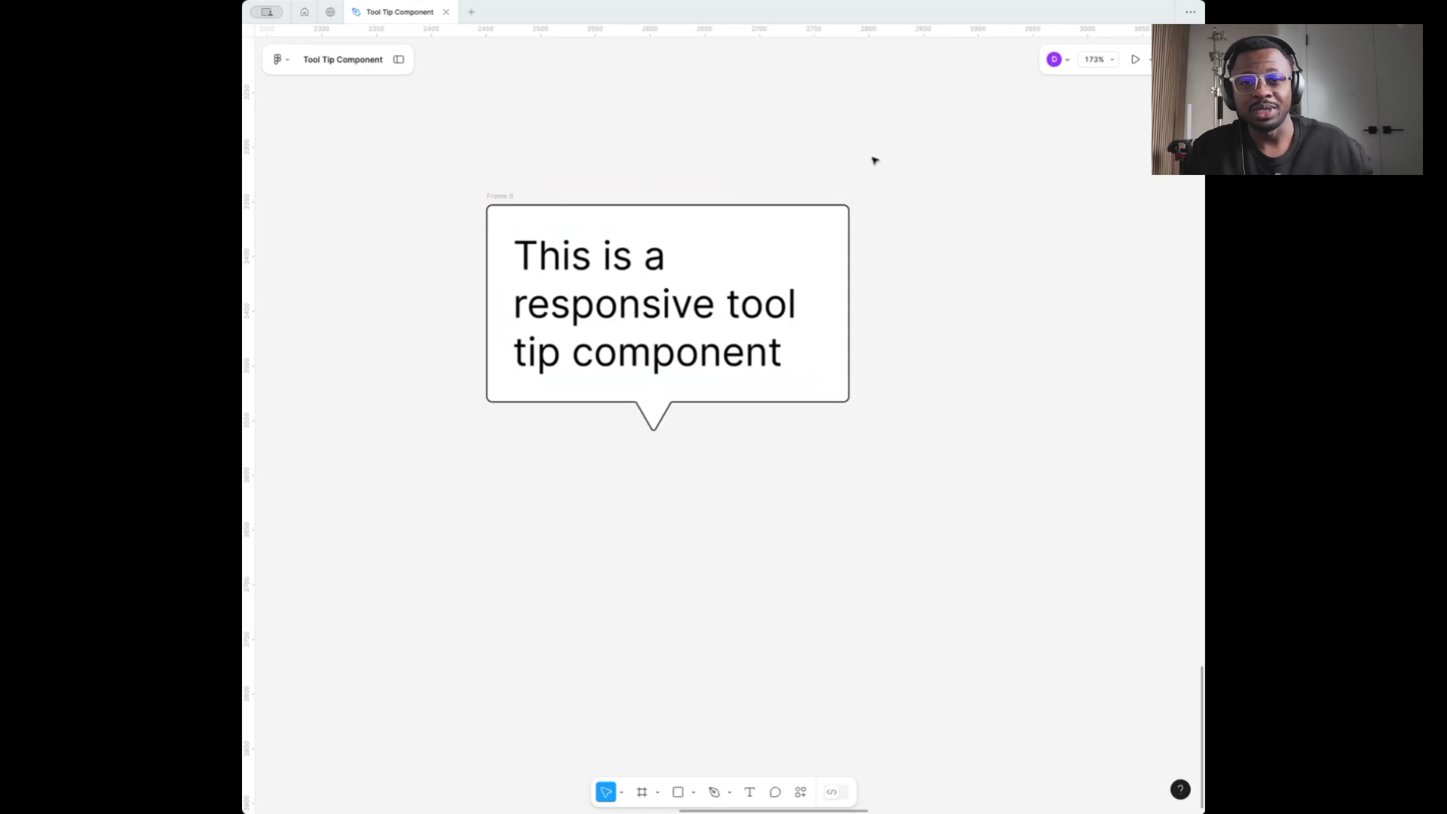
Narrow the sample tooltip frame containing the responsive text to a width of about 263
left_click(500, 196)
left_click_drag(848, 268, 771, 249)
scroll(772, 249, "down", 5)
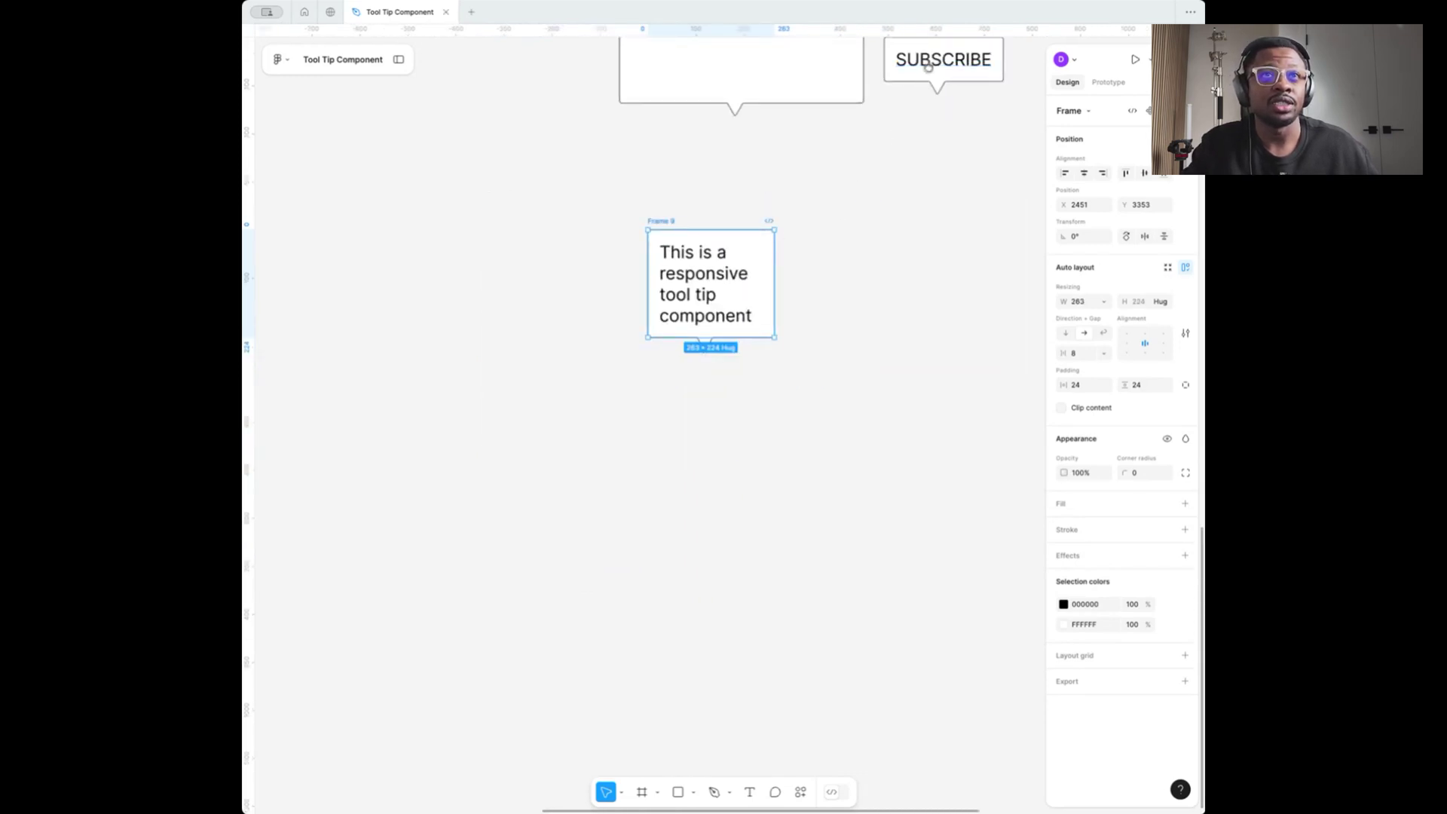
Replace the text in the narrowed tooltip with the word SUBSCRIBE copied from the other text tooltip
left_click_drag(934, 61, 868, 326)
double_click(867, 325)
key("ctrl+c")
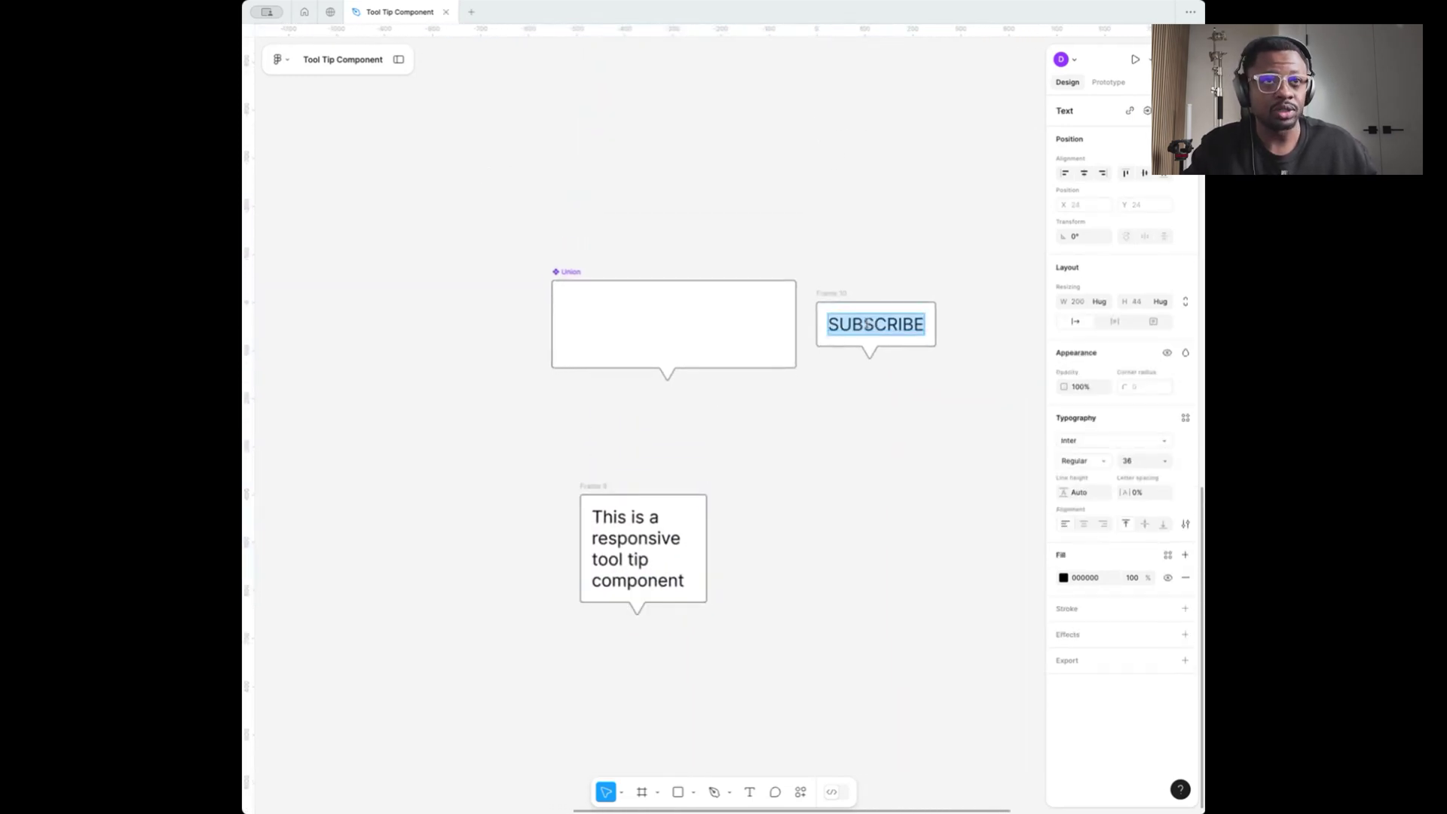
left_click(623, 561)
key("ctrl+a")
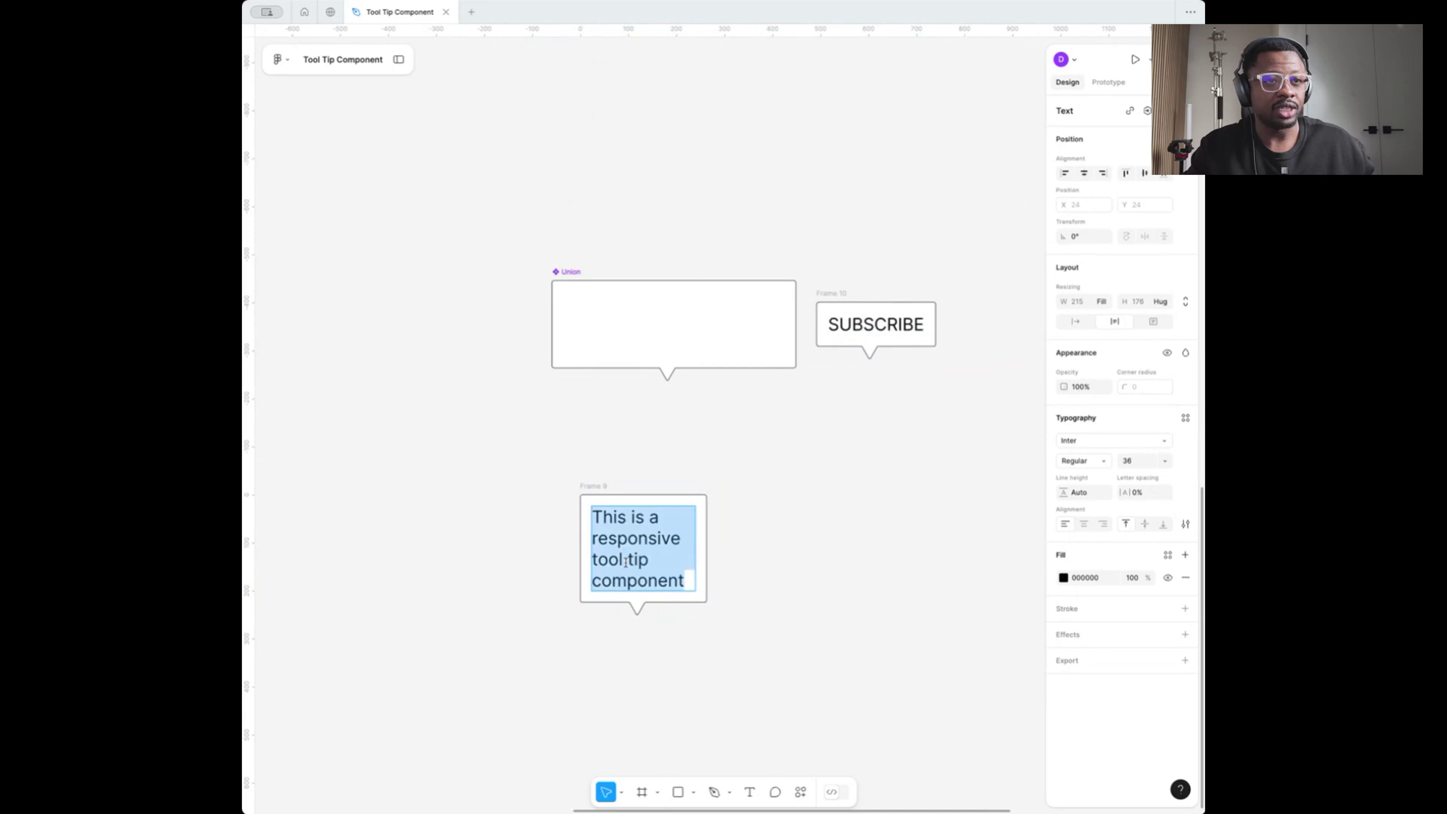
key("ctrl+v")
key("Escape")
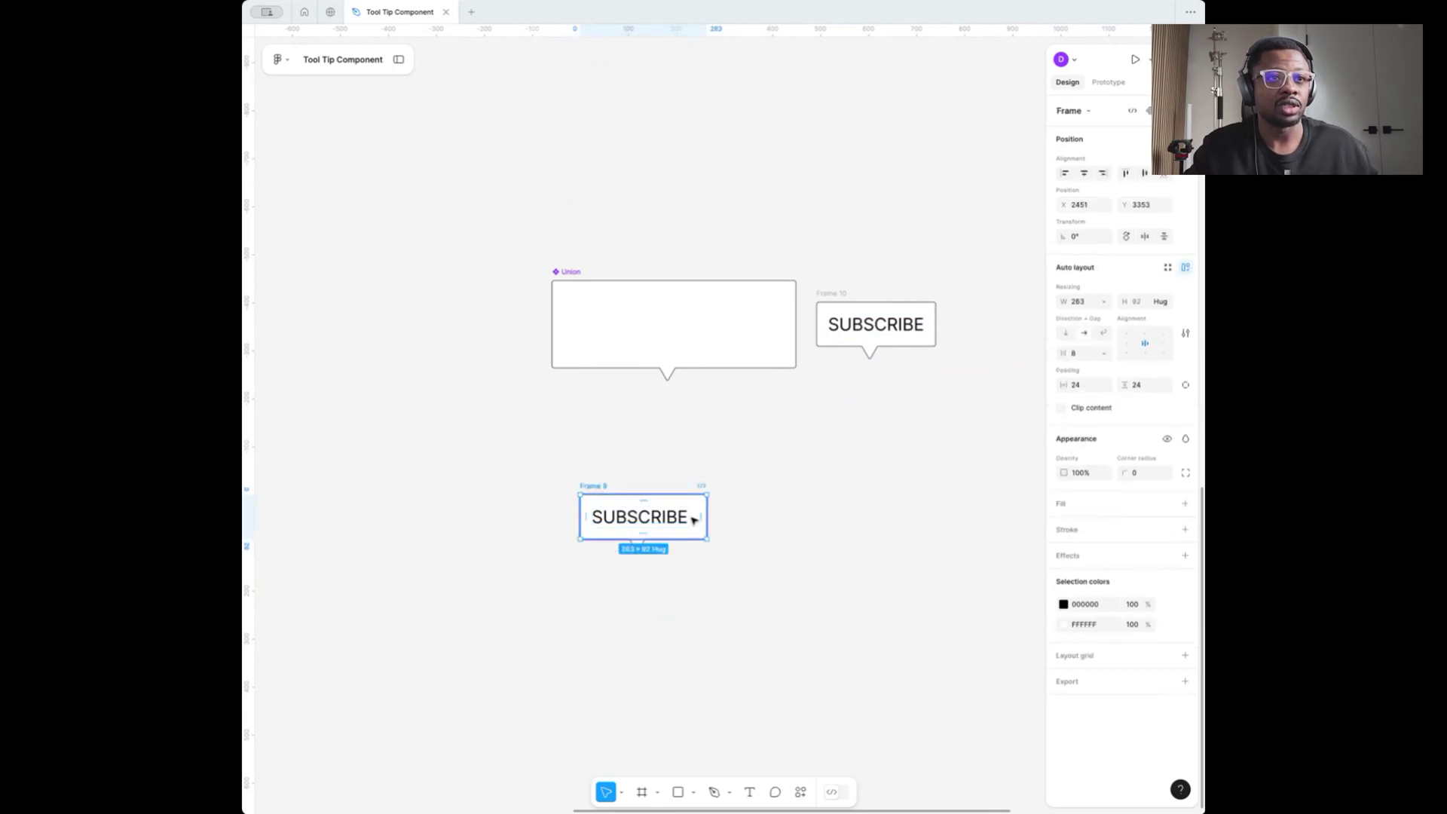
Append the filler text "dgdfgdfsgsda" after SUBSCRIBE in the narrowed tooltip
double_click(680, 517)
left_click(689, 517)
type("dgdfgdfsgsda")
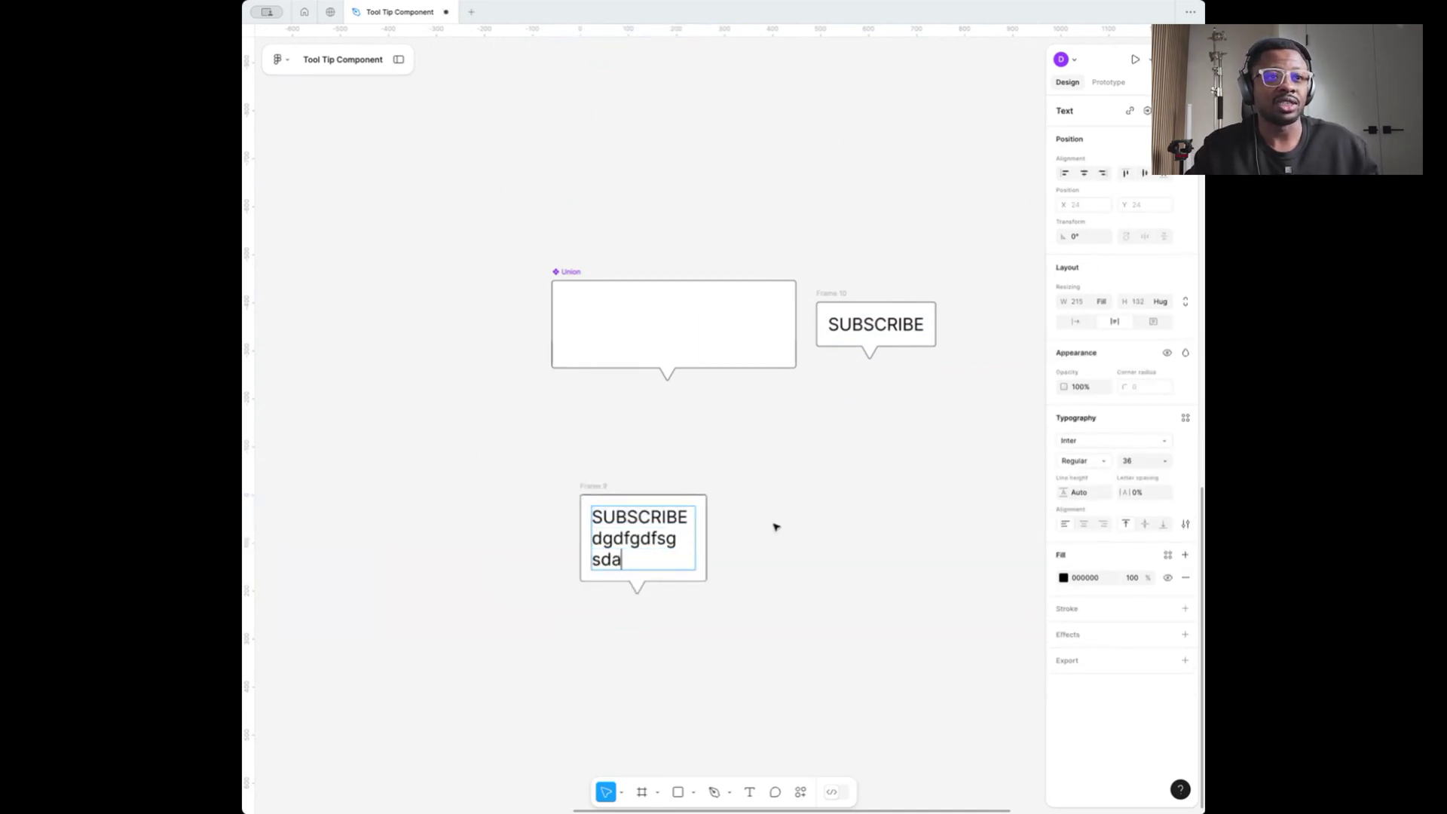
left_click(796, 514)
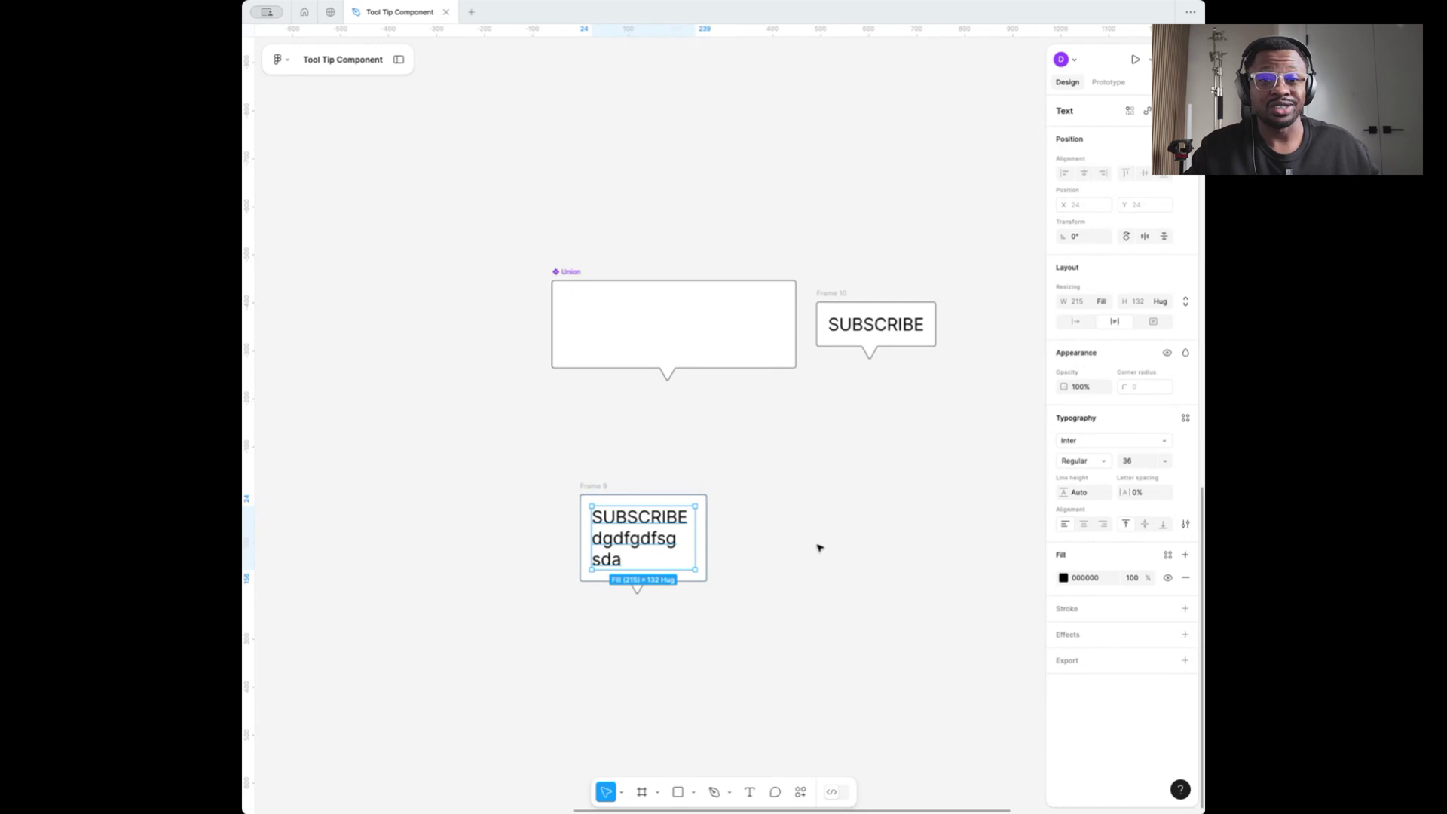
Show the full interface with the layer list and draw a rectangle about 276 × 94 on an empty canvas area
scroll(820, 548, "down", 10)
scroll(742, 259, "down", 3, "ctrl")
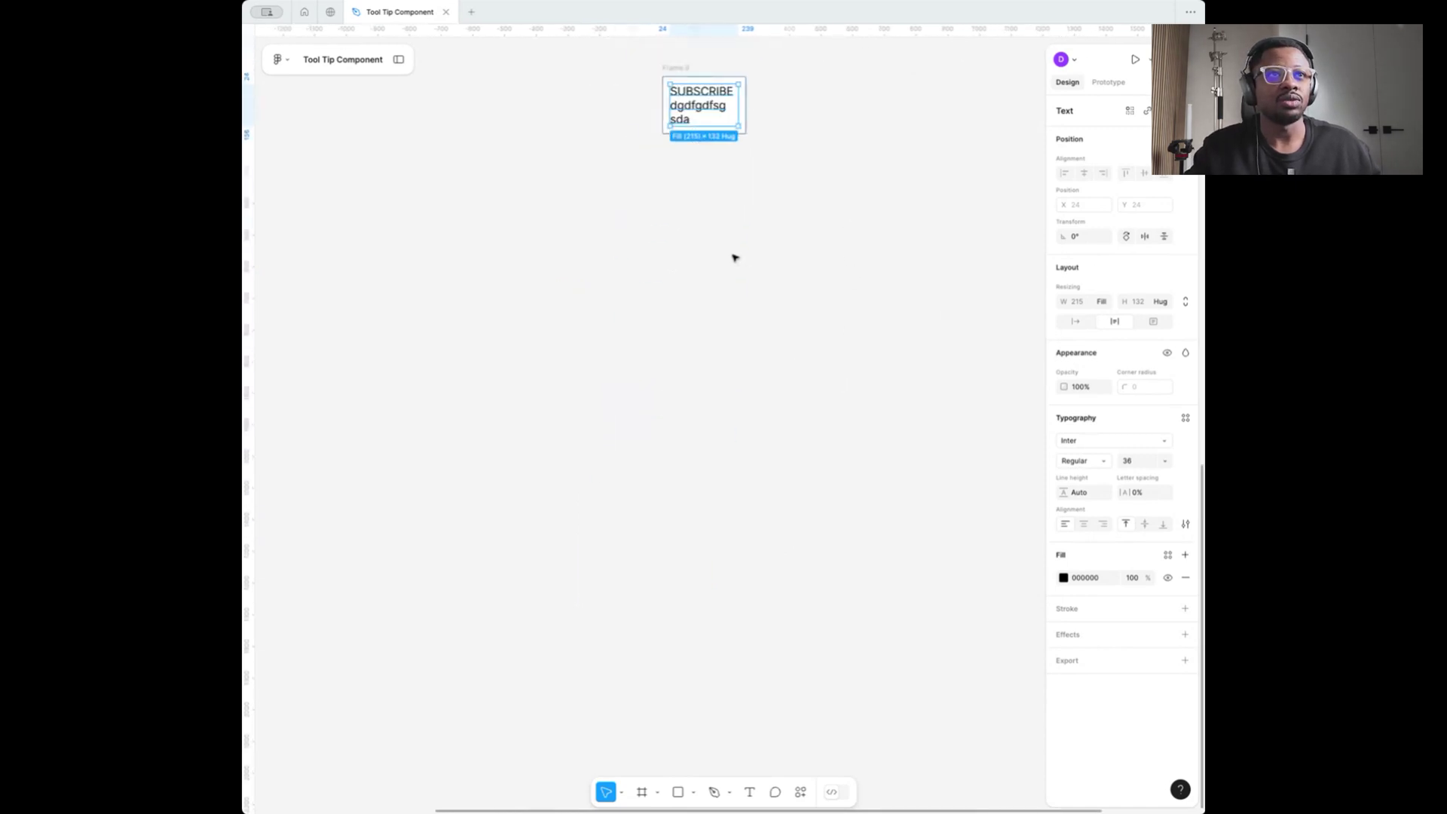
scroll(735, 257, "up", 3, "ctrl")
left_click(399, 60)
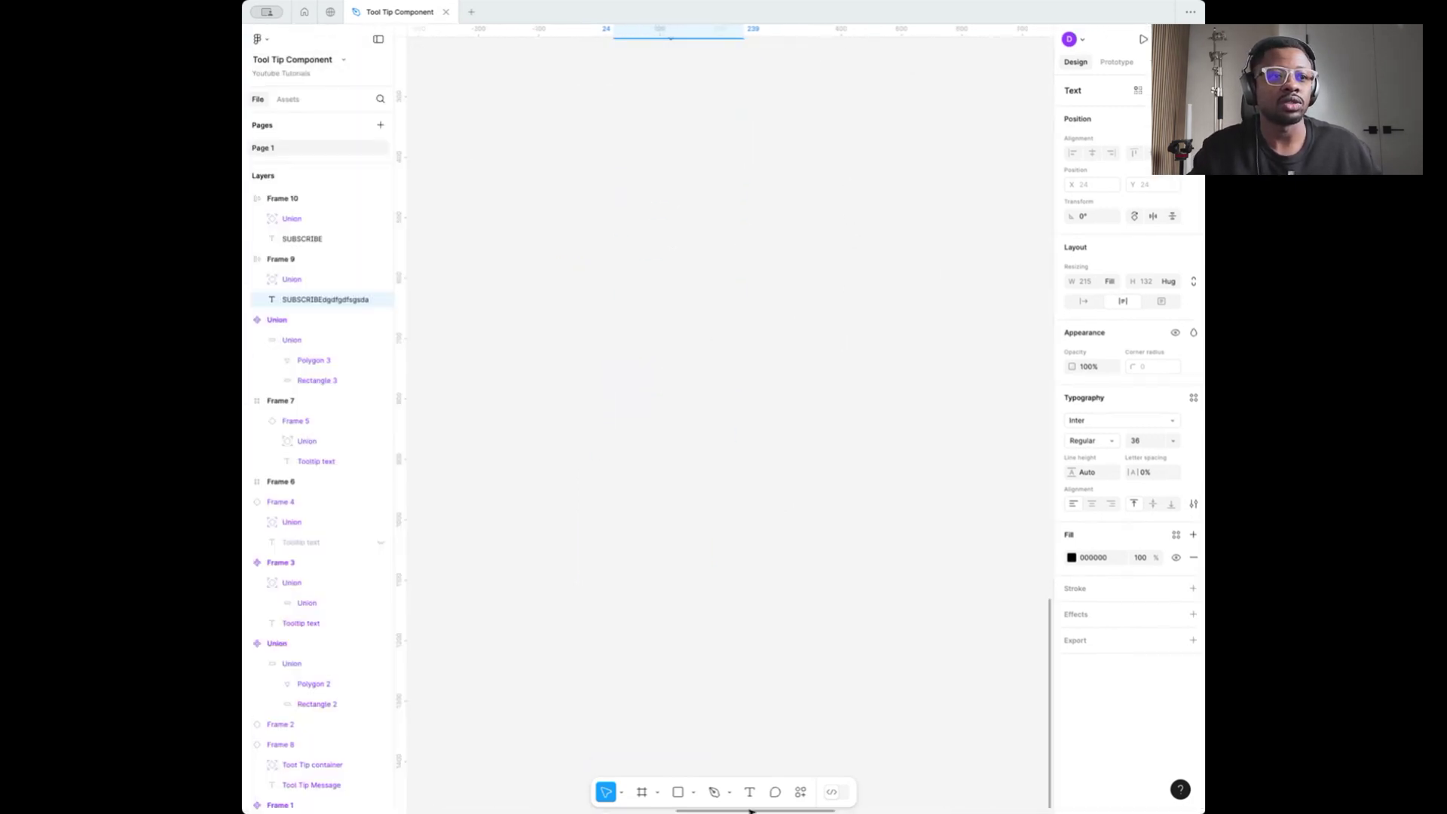
left_click(677, 791)
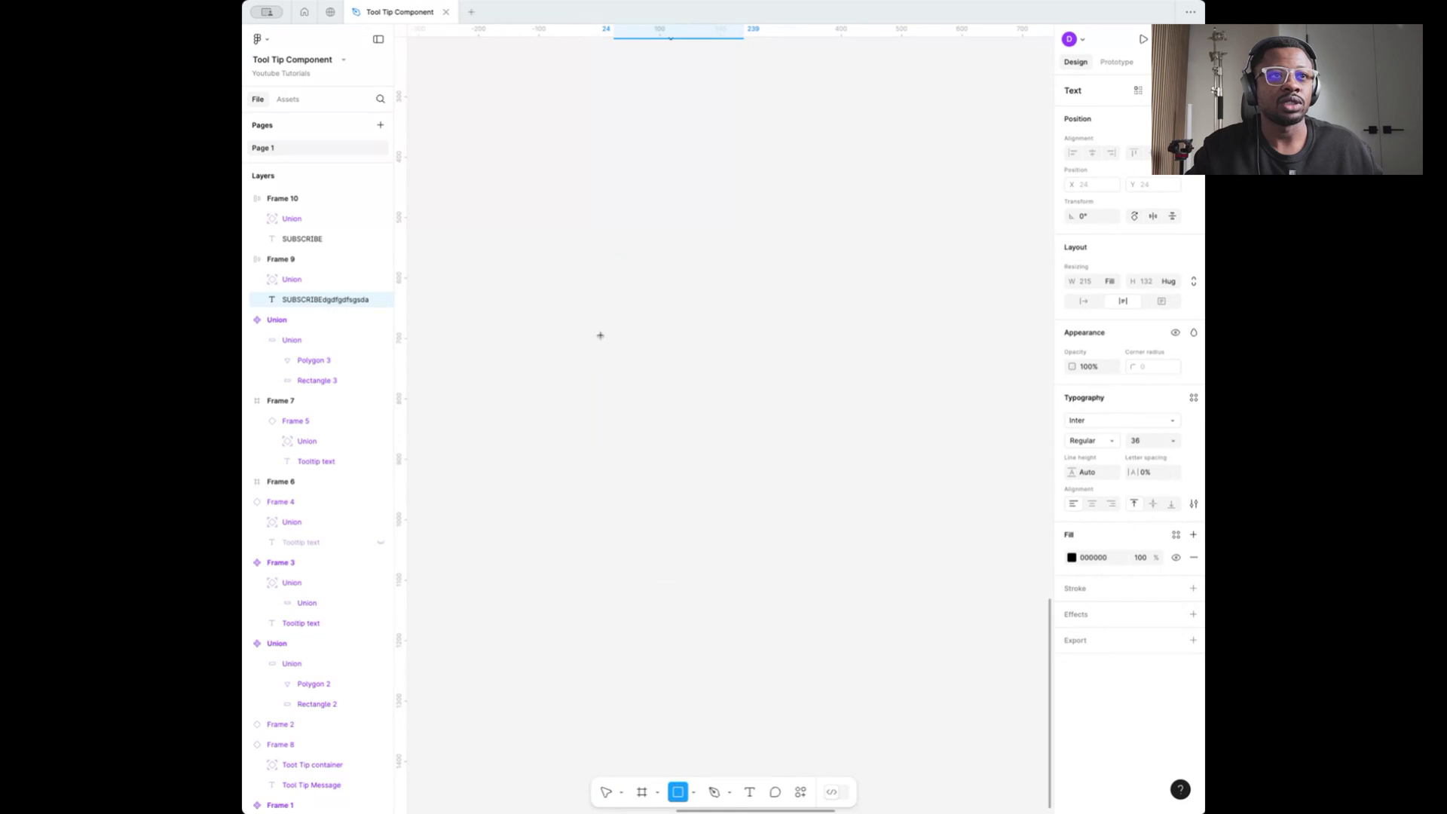
left_click_drag(592, 343, 759, 399)
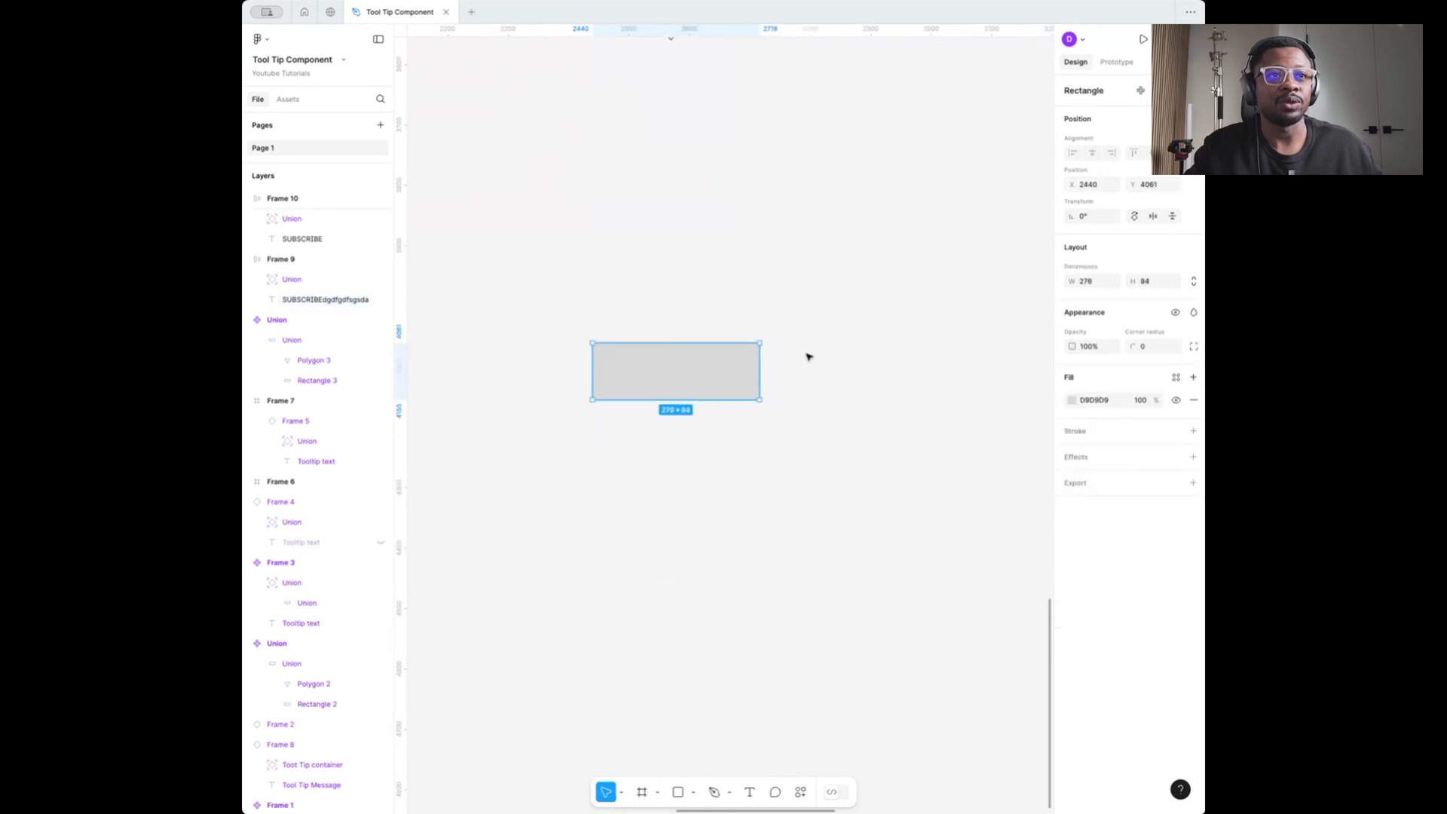
left_click(807, 356)
Draw a three-sided polygon about 26 × 26 just below the new rectangle
scroll(612, 375, "up", 5)
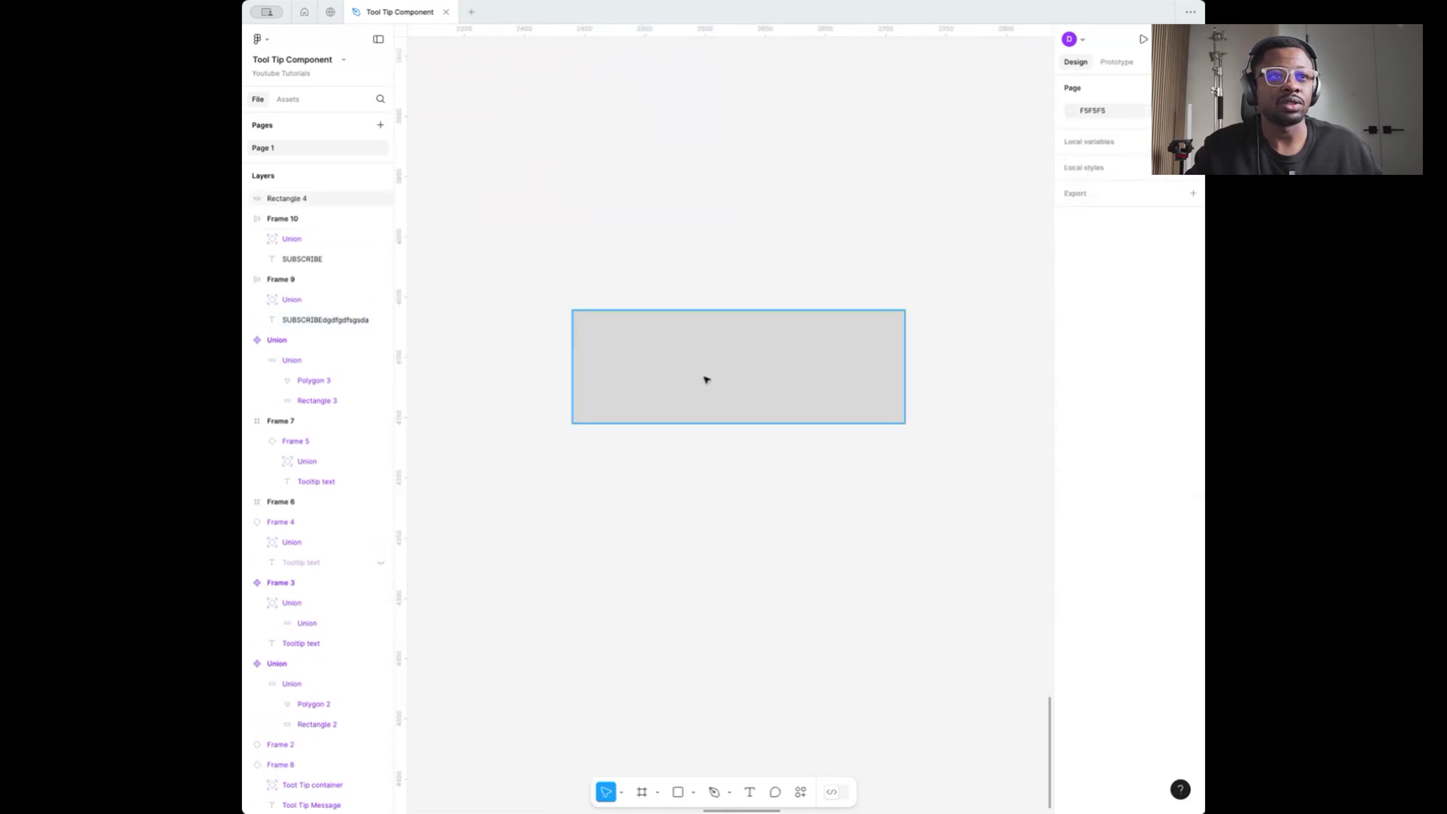
left_click(693, 792)
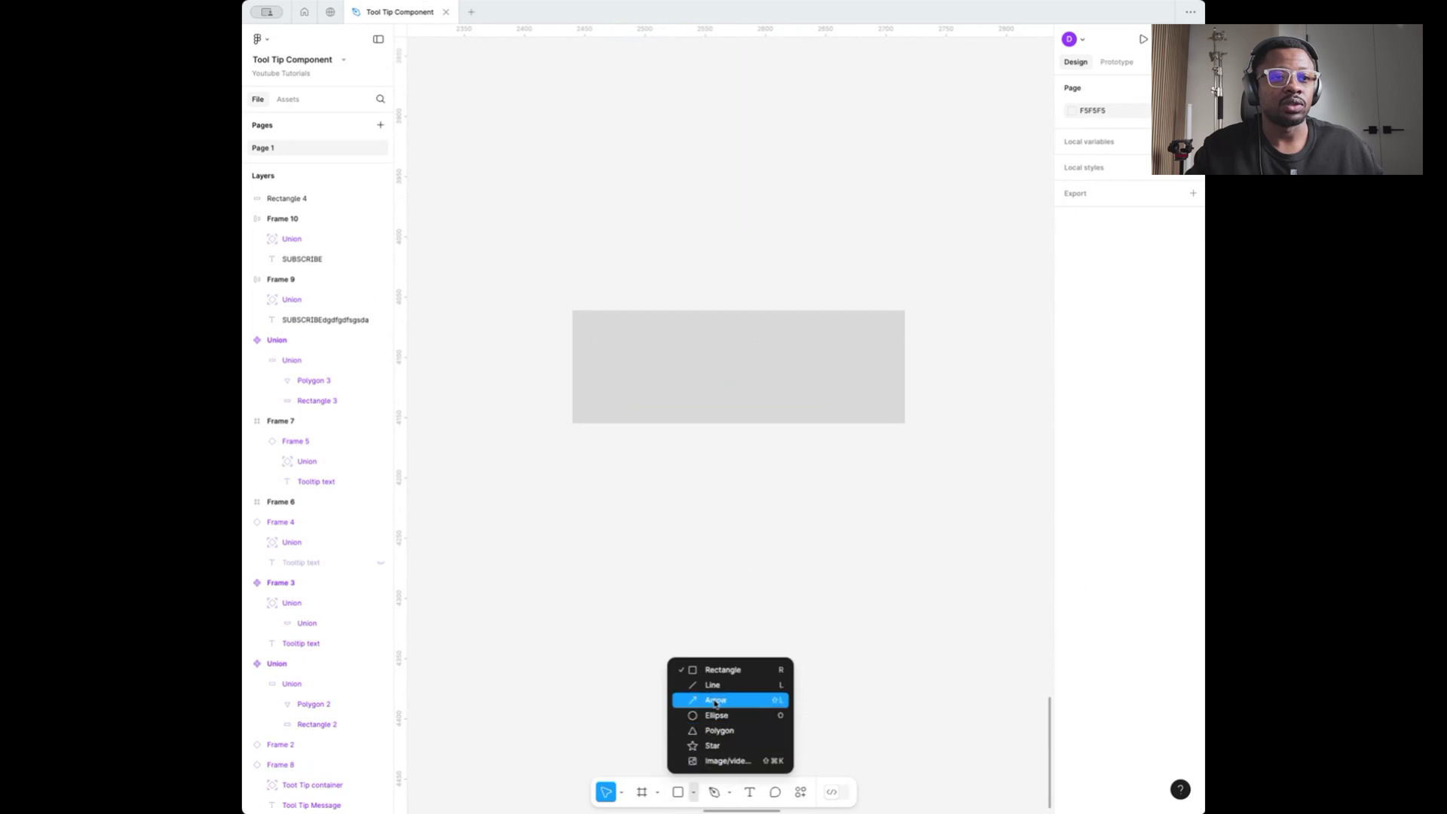
left_click(718, 731)
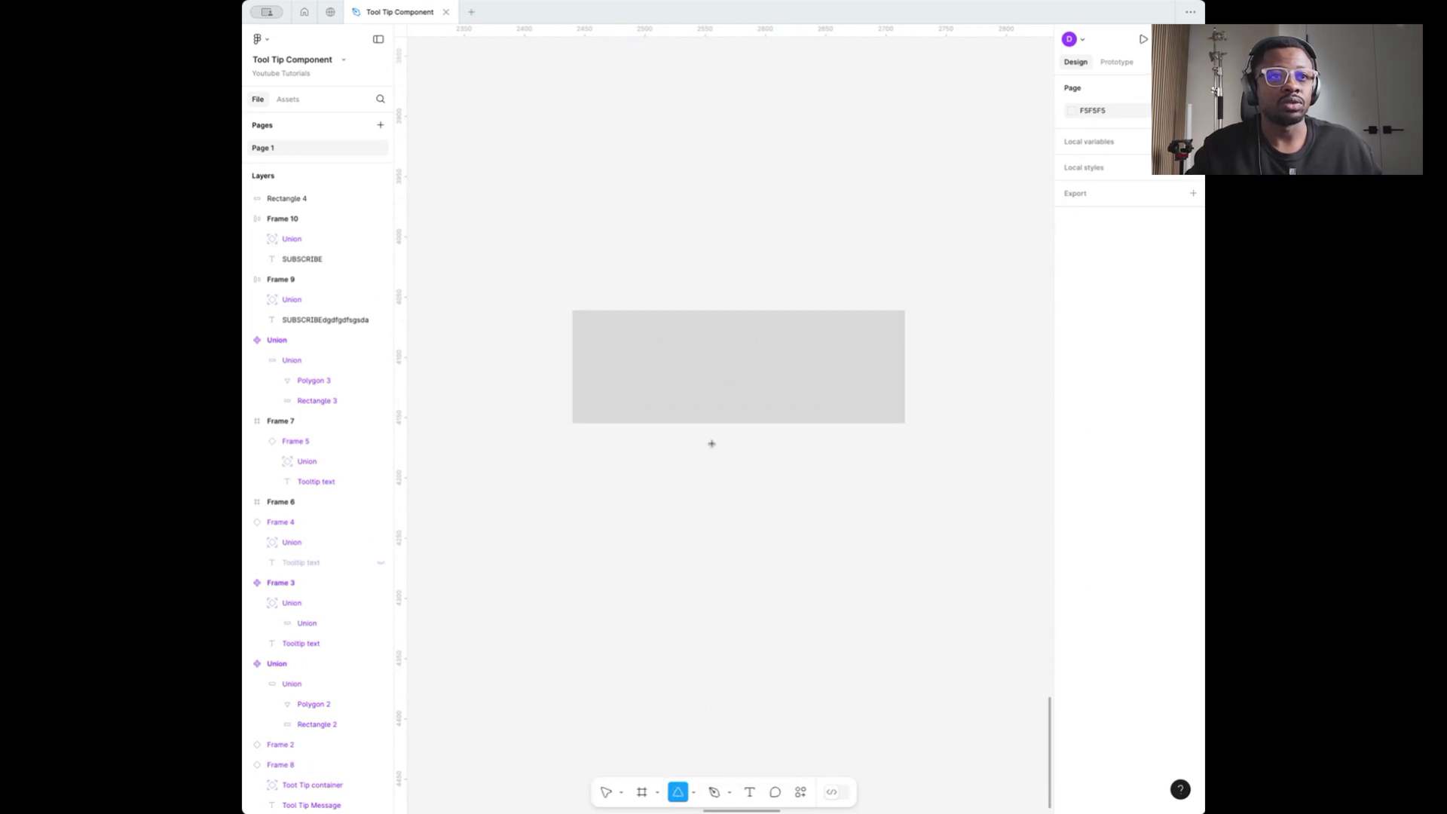
left_click_drag(711, 443, 742, 463)
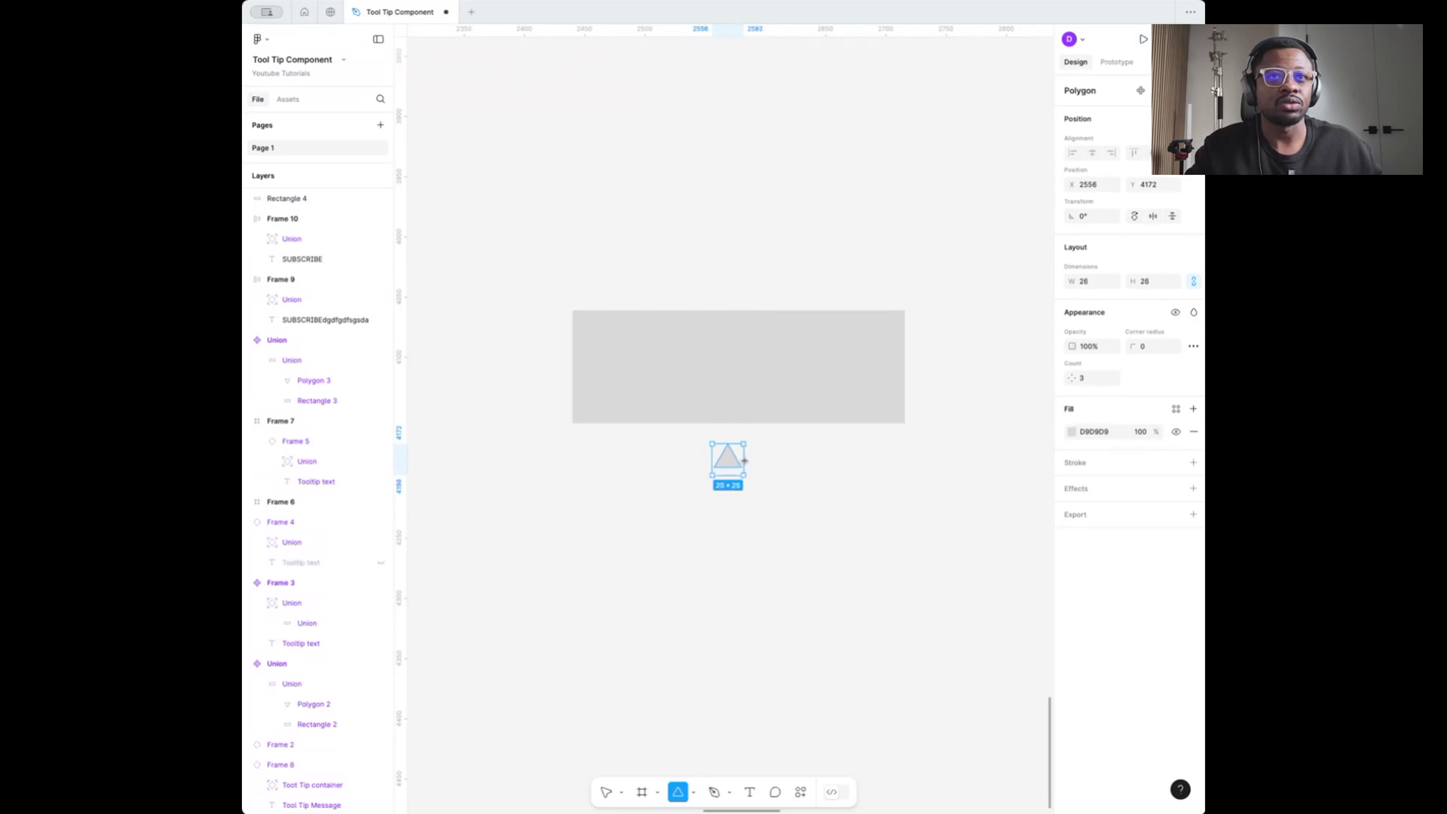
Set the triangle's dimensions to 24 × 24
left_click(1090, 285)
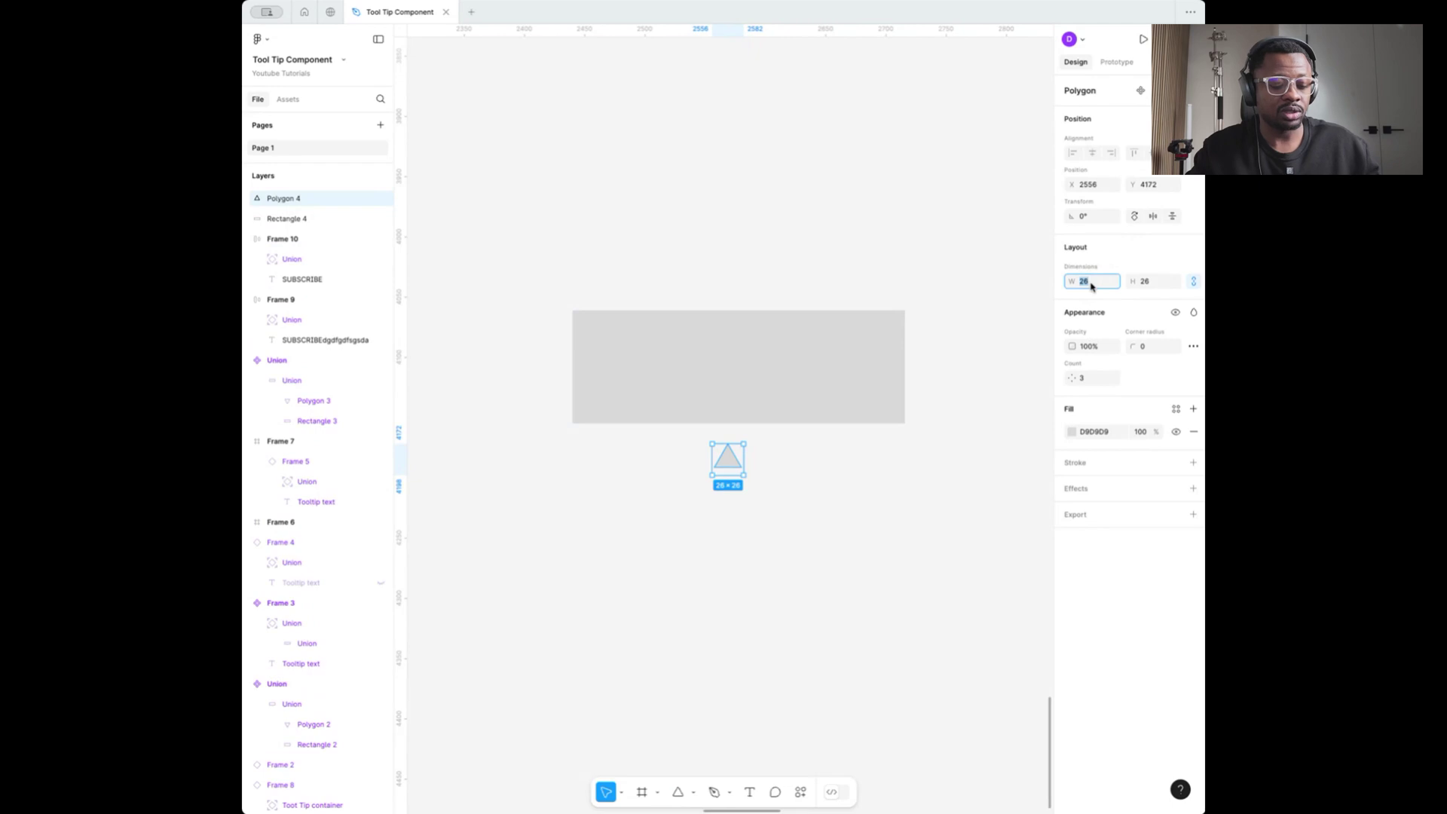
left_click(983, 419)
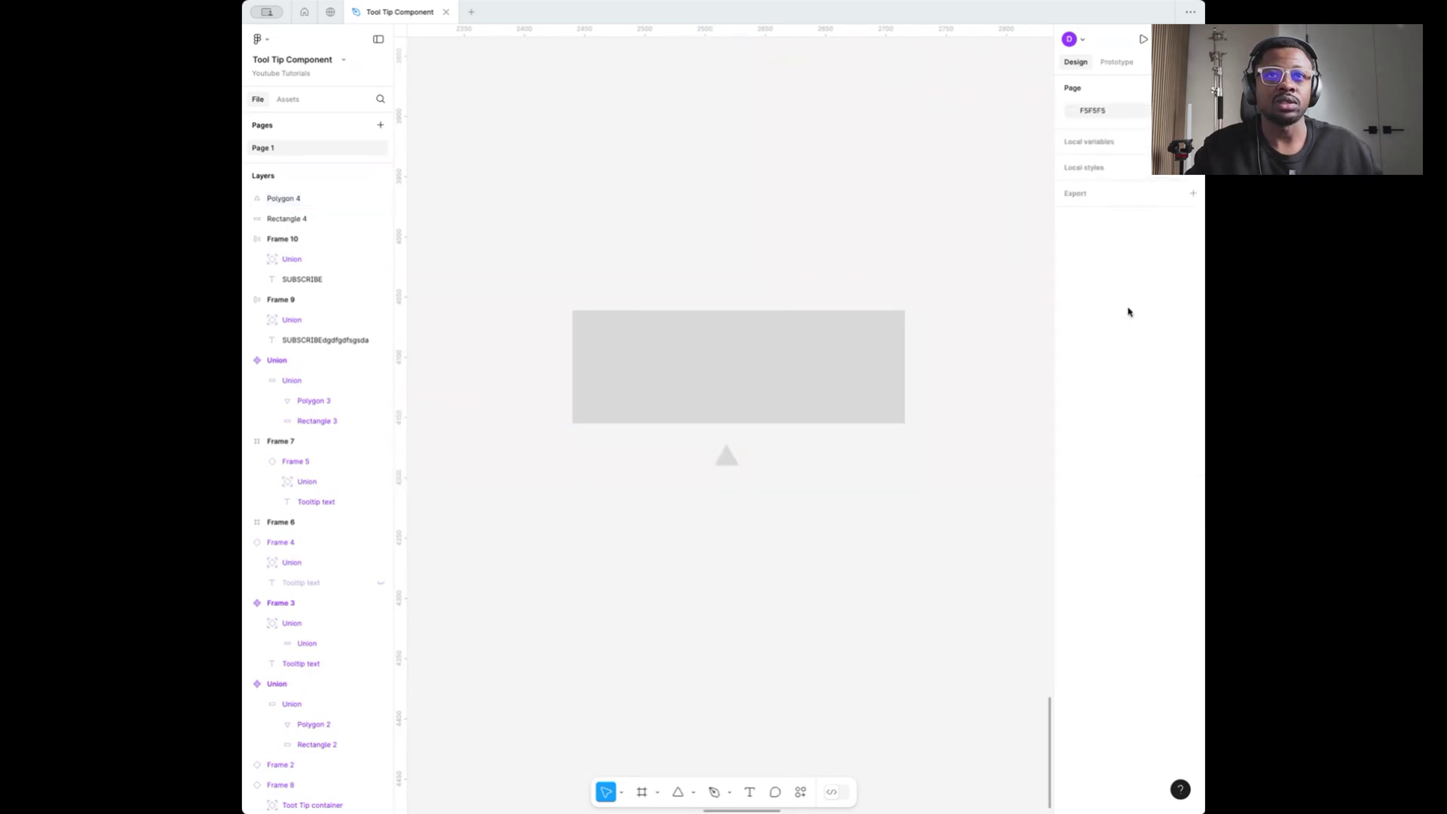
left_click(726, 455)
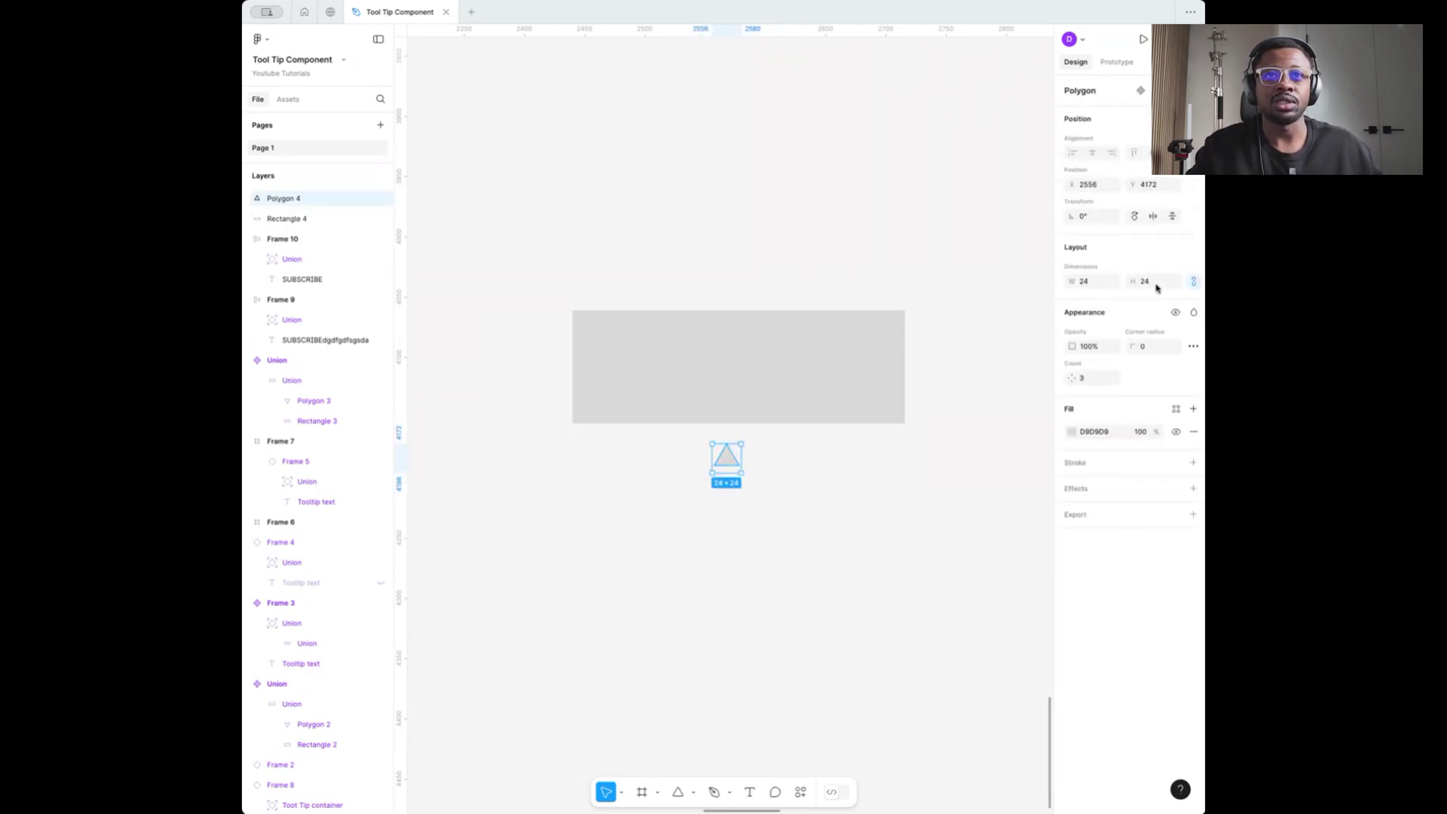
left_click(764, 475)
Rotate the triangle 180° to point downward and move it to slightly overlap the rectangle's bottom edge
scroll(737, 457, "up", 3)
left_click(730, 463)
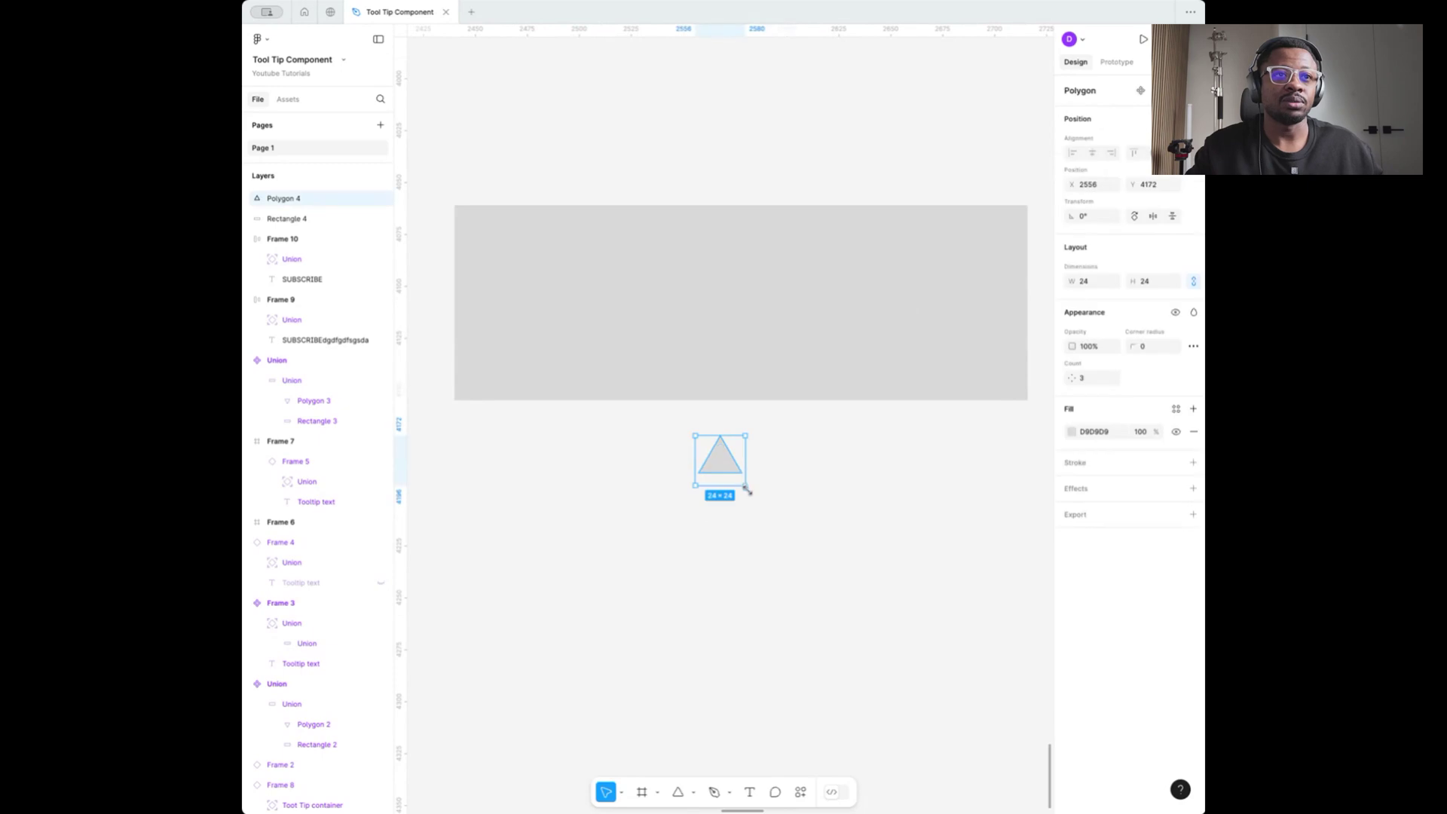
left_click_drag(747, 494, 695, 419)
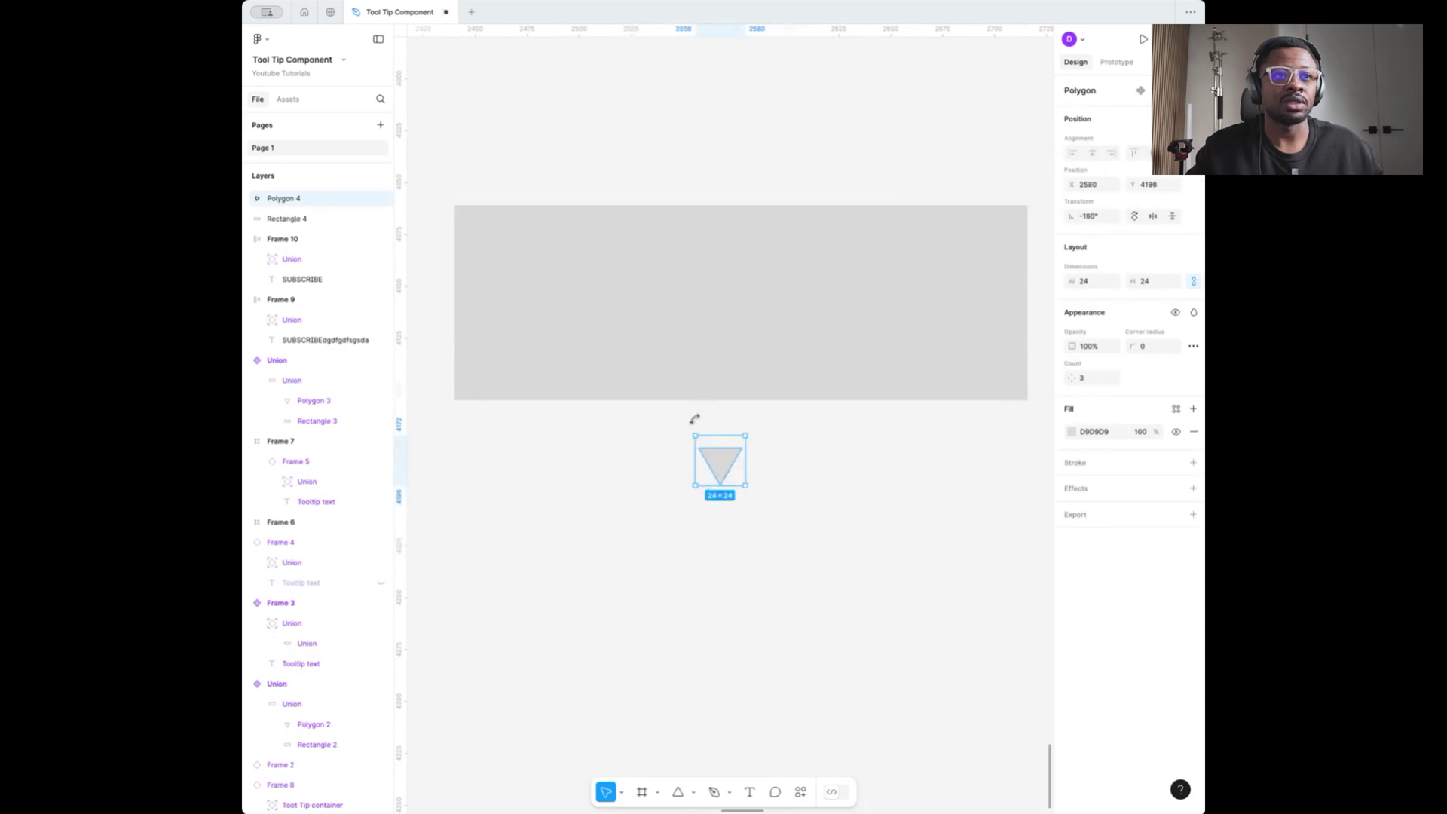
left_click_drag(726, 468, 739, 416)
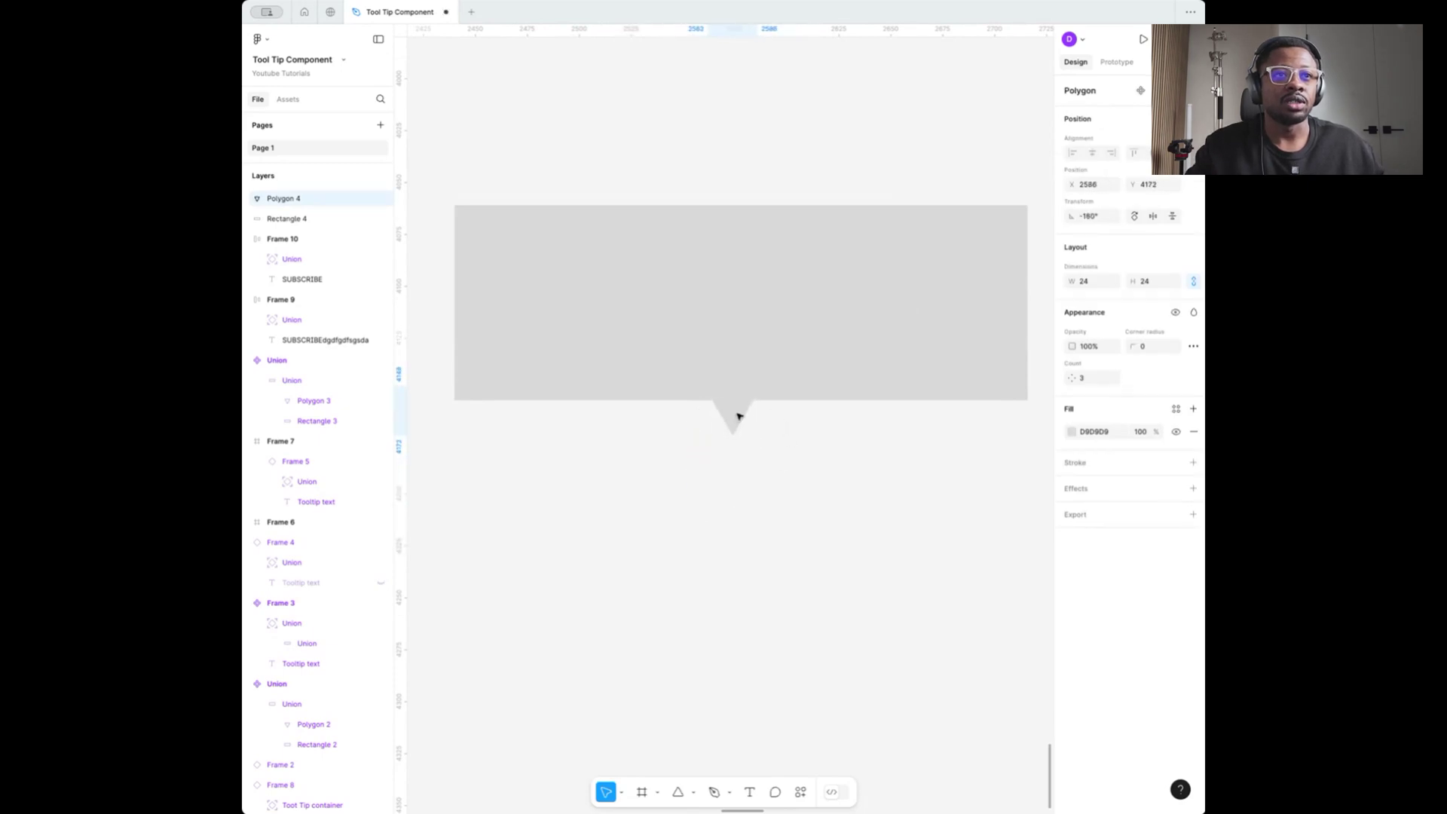
Align the triangle and the rectangle on their horizontal centers
left_click_drag(881, 509, 649, 271)
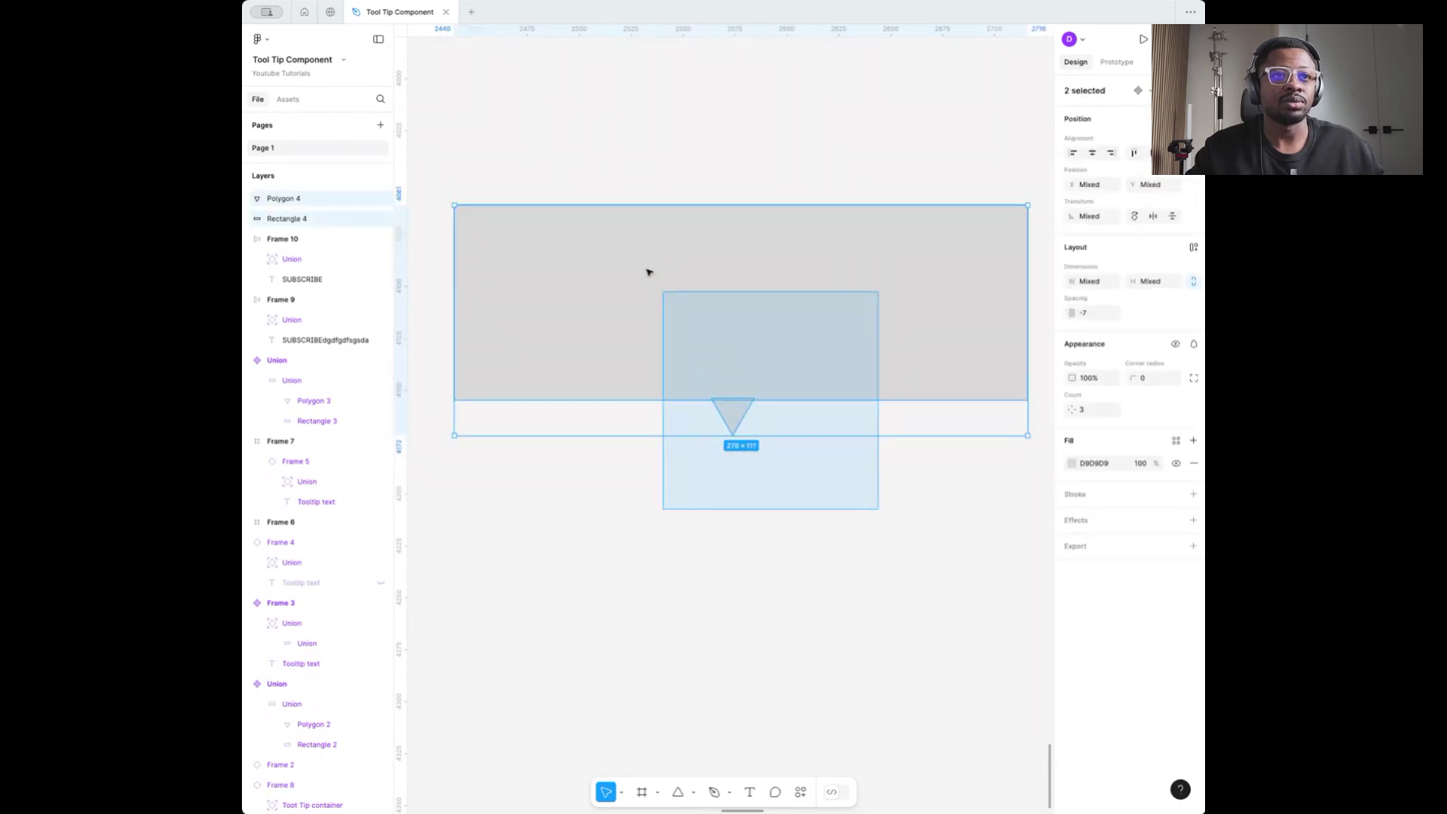
left_click(1091, 153)
left_click(787, 494)
Combine the triangle and the rectangle into one shape with a Union boolean operation
scroll(725, 420, "down", 2)
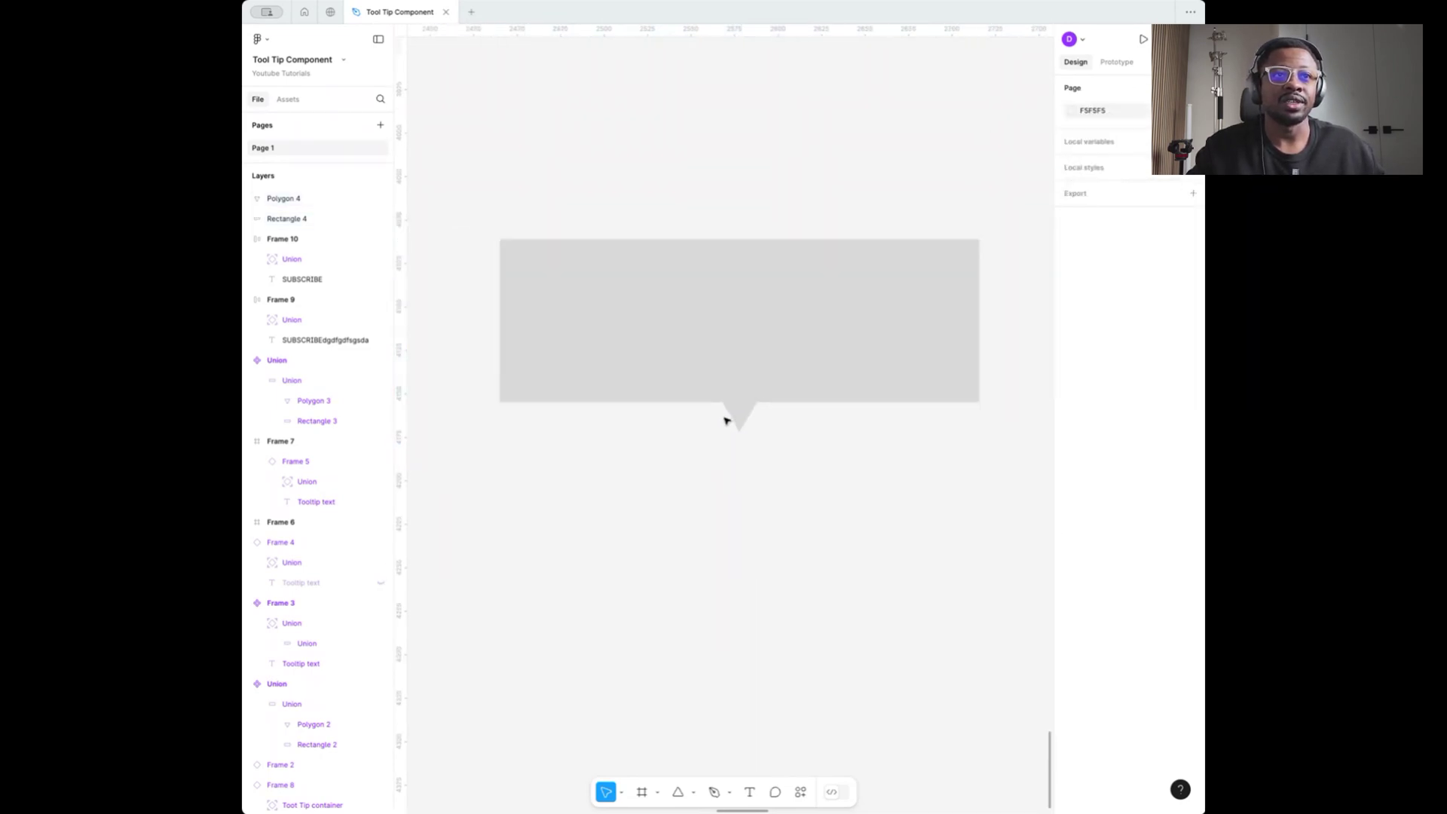
scroll(725, 420, "down", 2)
left_click_drag(930, 471, 622, 234)
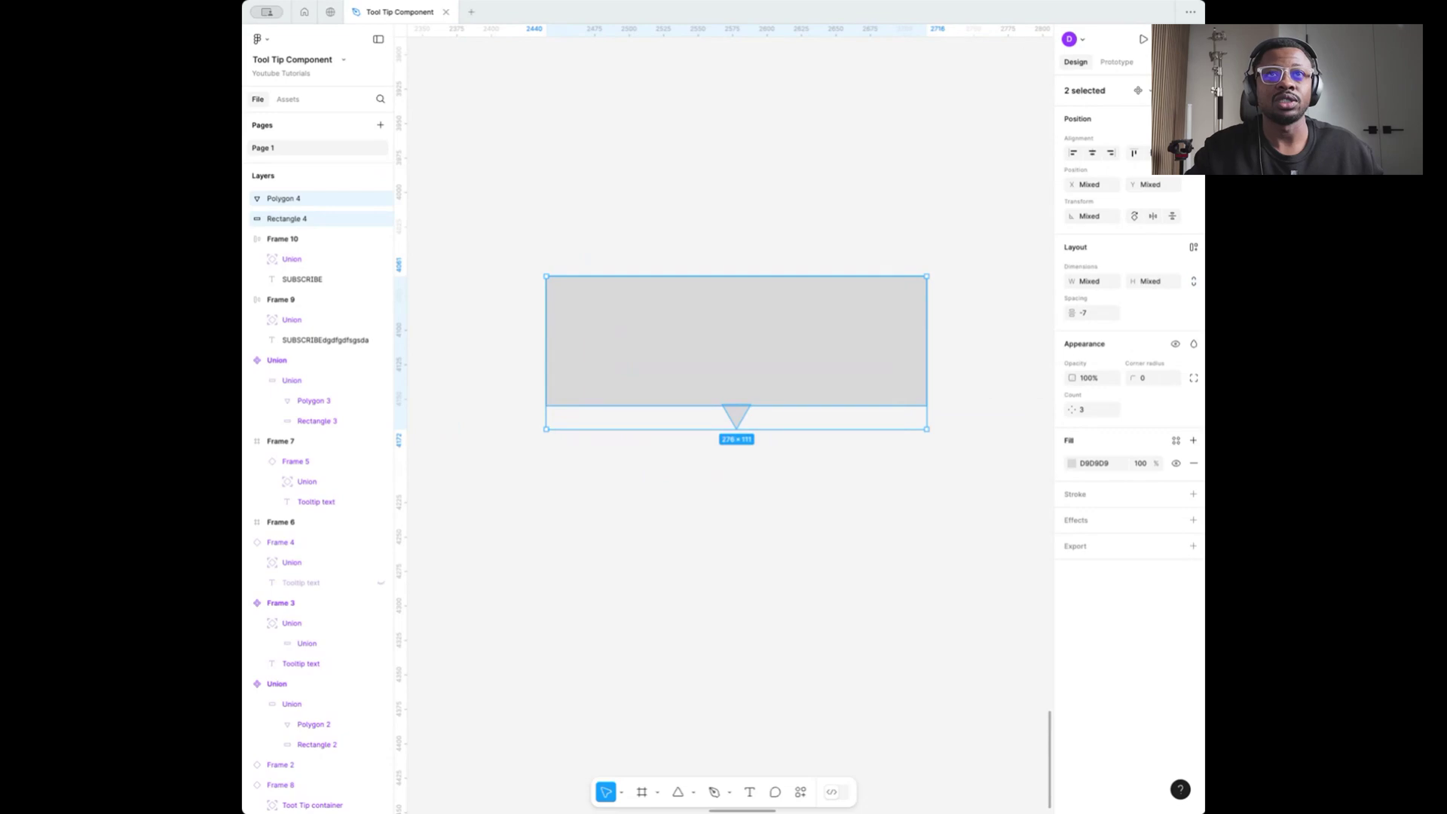
key("ctrl+alt+u")
left_click(688, 197)
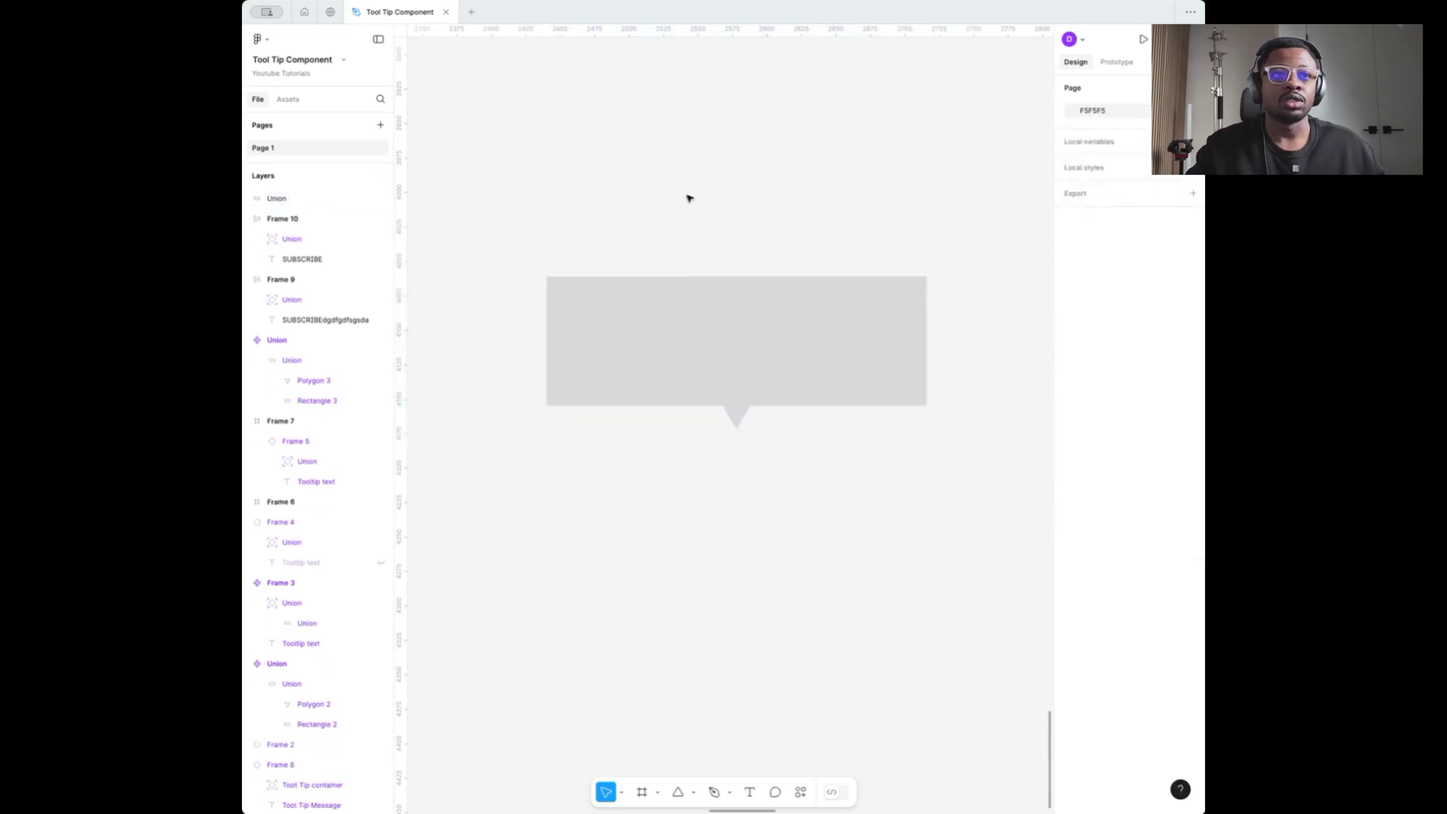
Set the corner radius of the rectangle inside the new union to 4
left_click(704, 362)
double_click(708, 366)
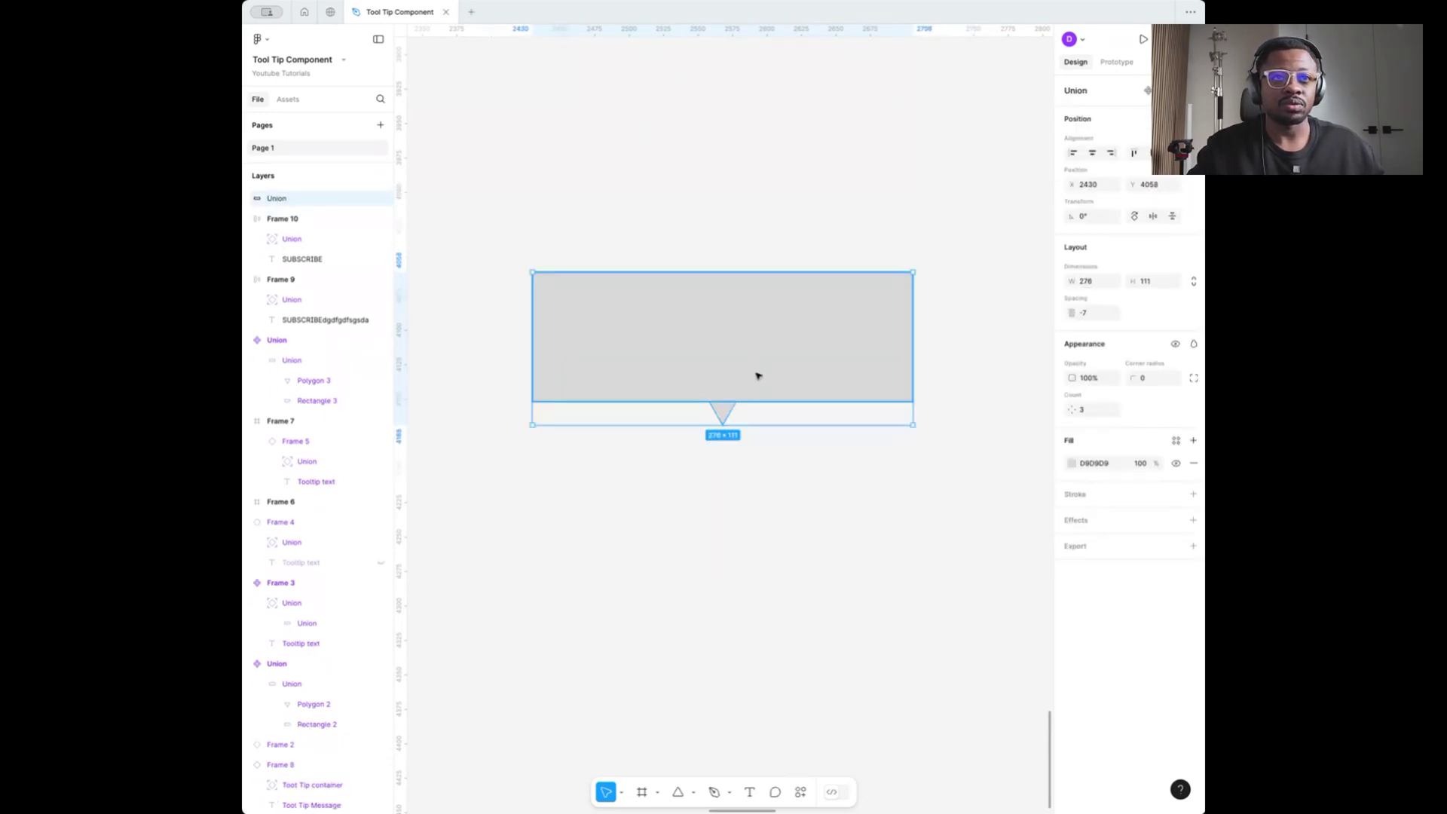
scroll(807, 326, "up", 2)
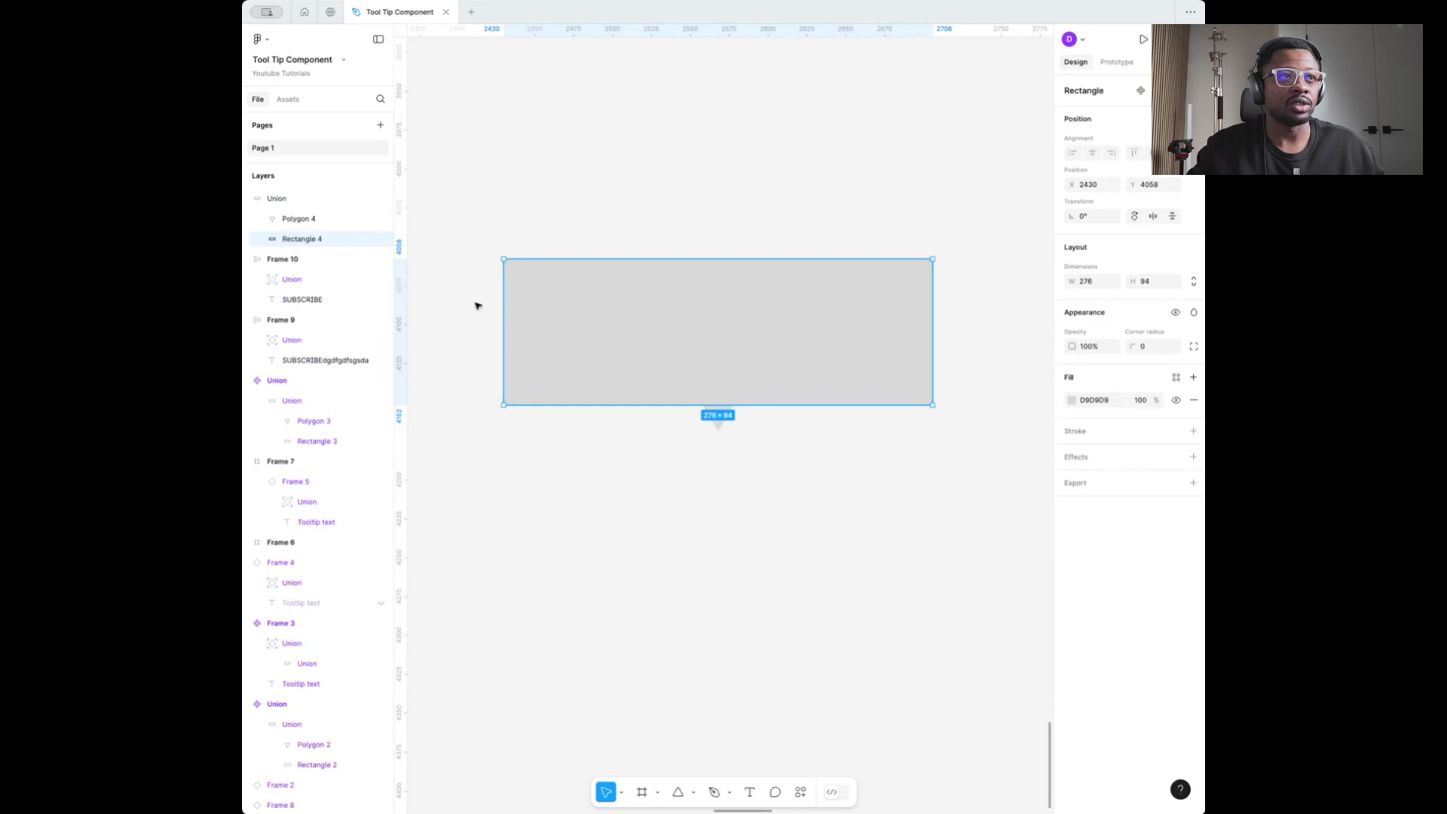
left_click(1157, 349)
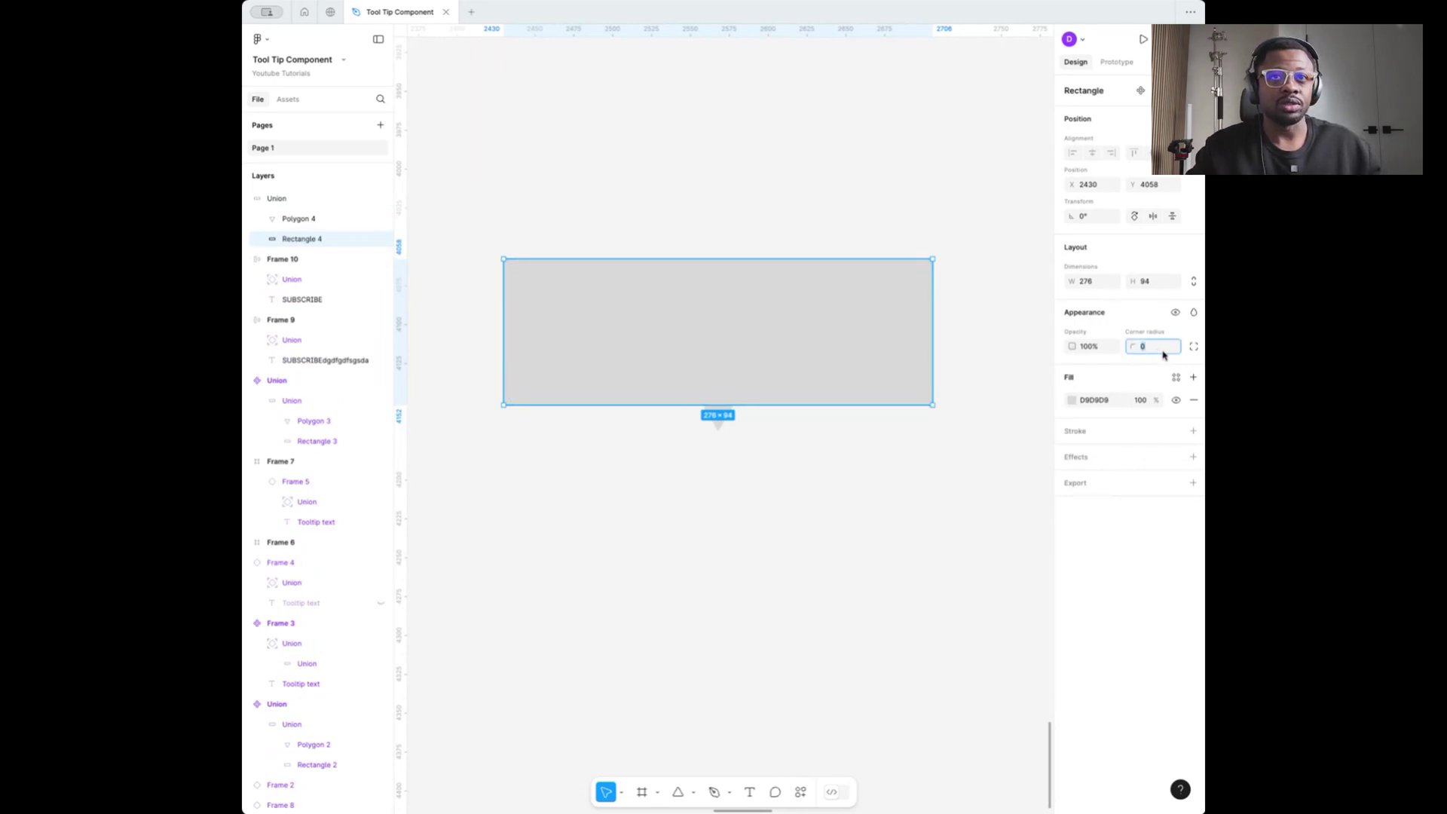
type("4")
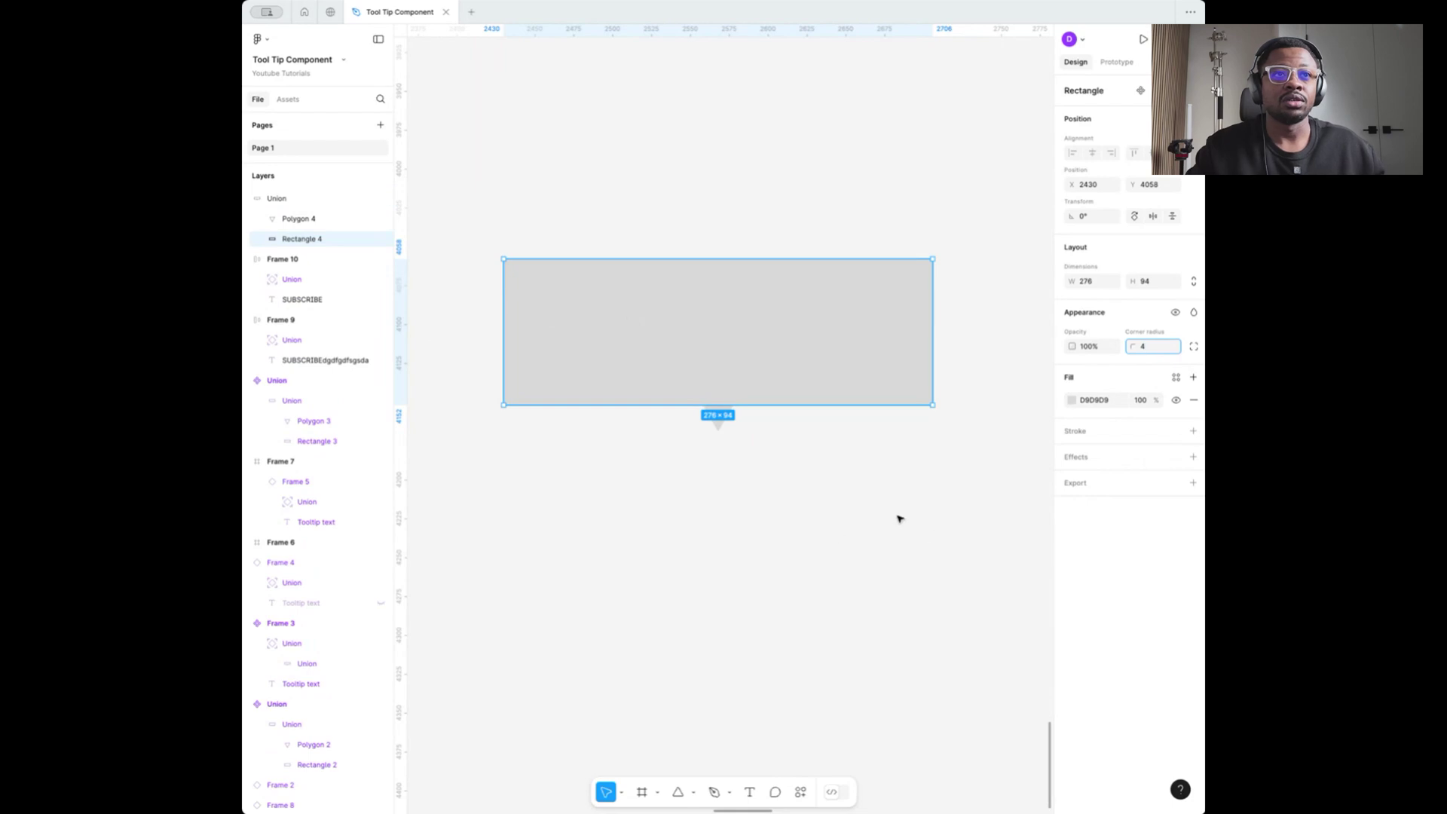
left_click(899, 518)
scroll(920, 406, "up", 5)
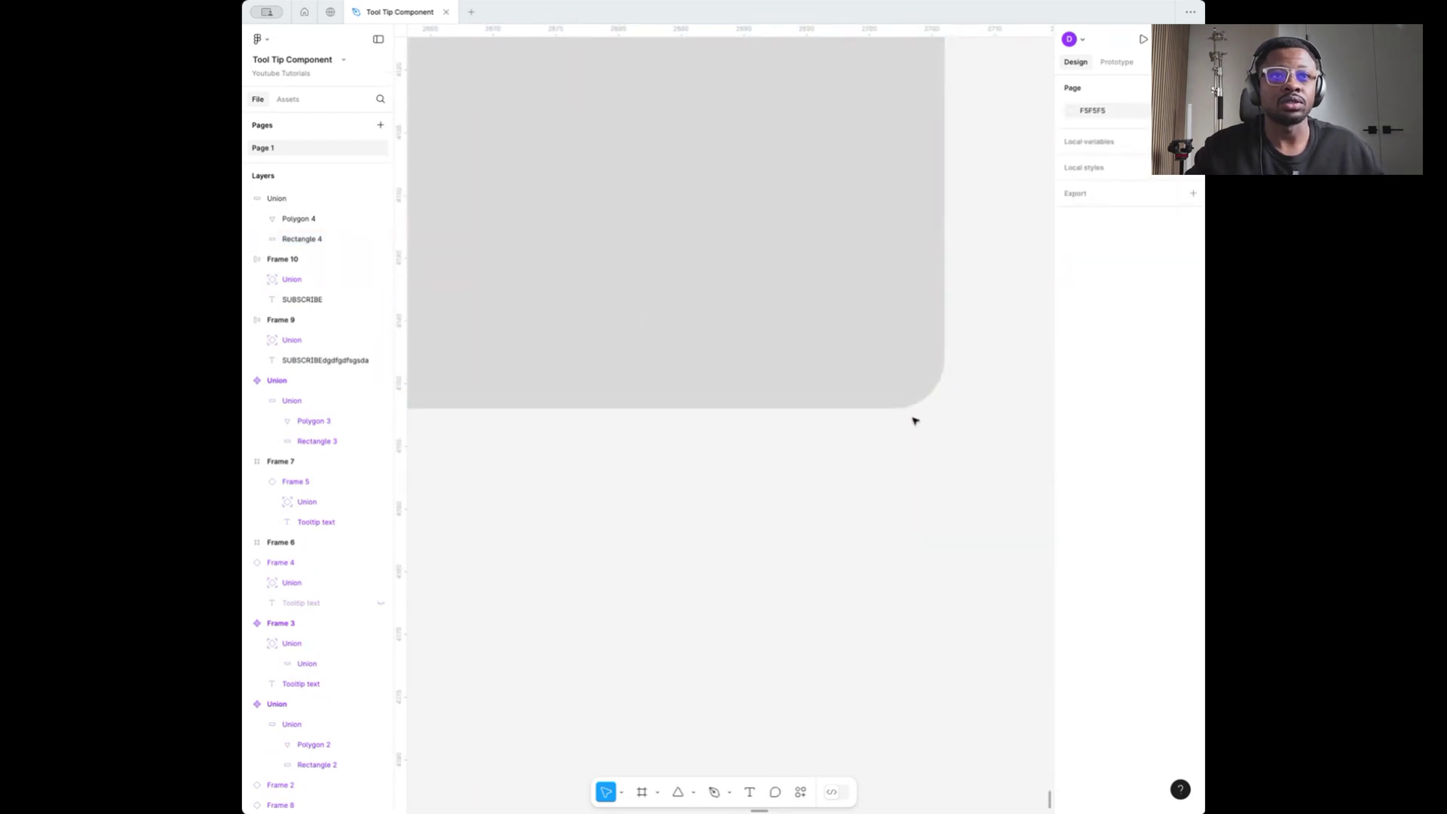
Round the pointer's tip and joints by setting the whole union's corner radius to 2
scroll(914, 419, "down", 5)
scroll(806, 478, "left", 3)
scroll(747, 439, "up", 5)
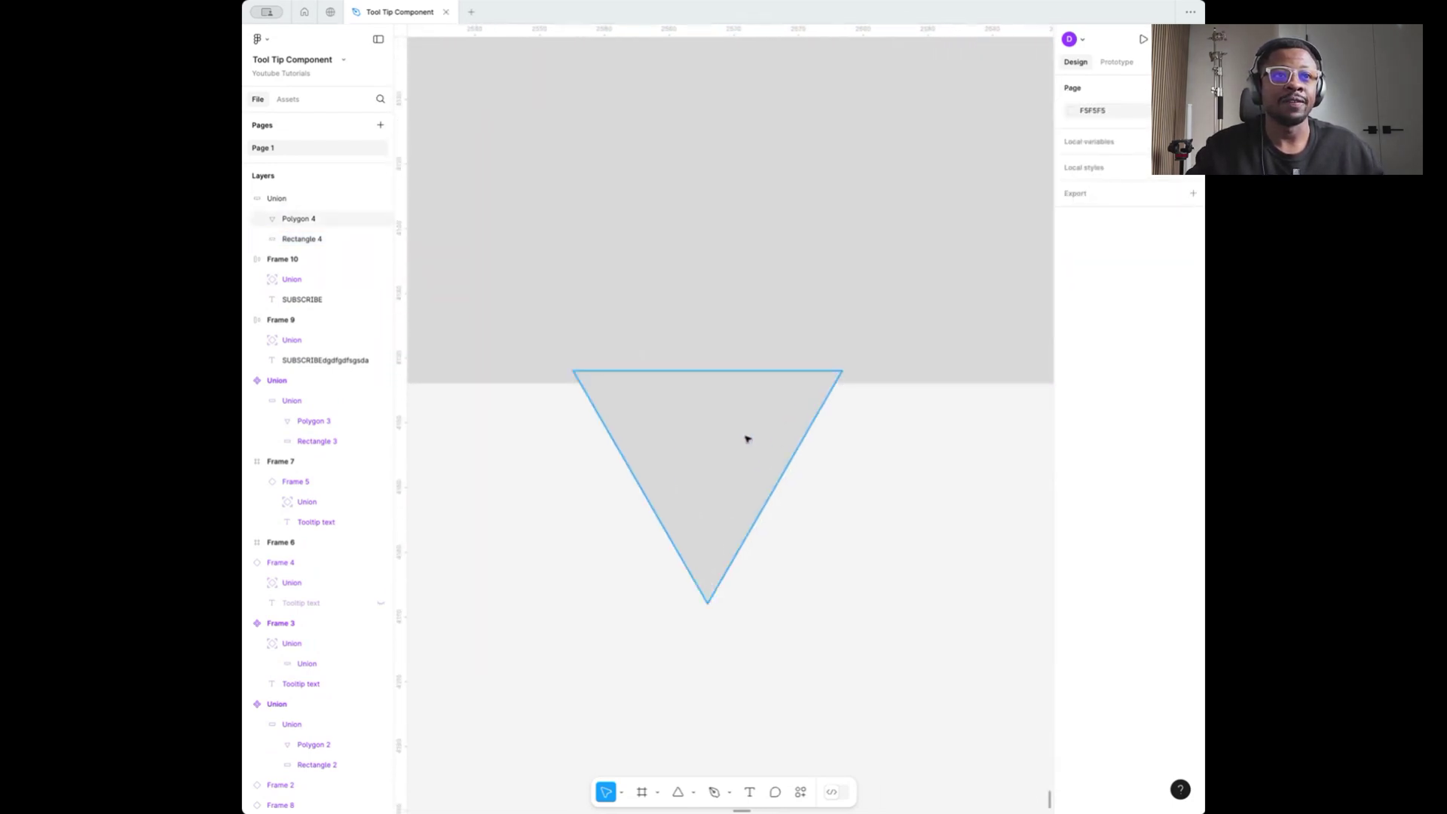
scroll(747, 439, "up", 2)
scroll(791, 545, "down", 5)
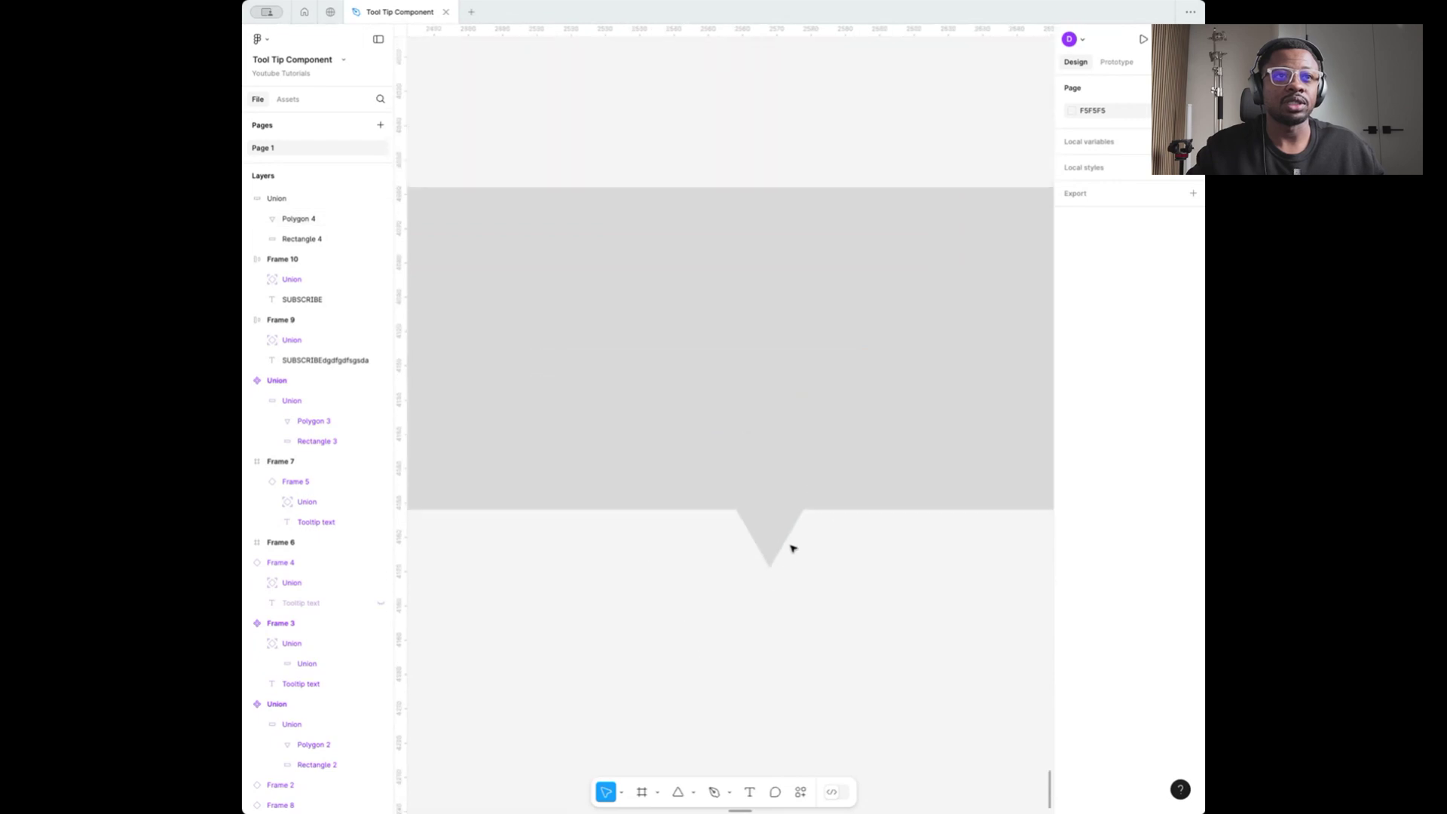
left_click(571, 359)
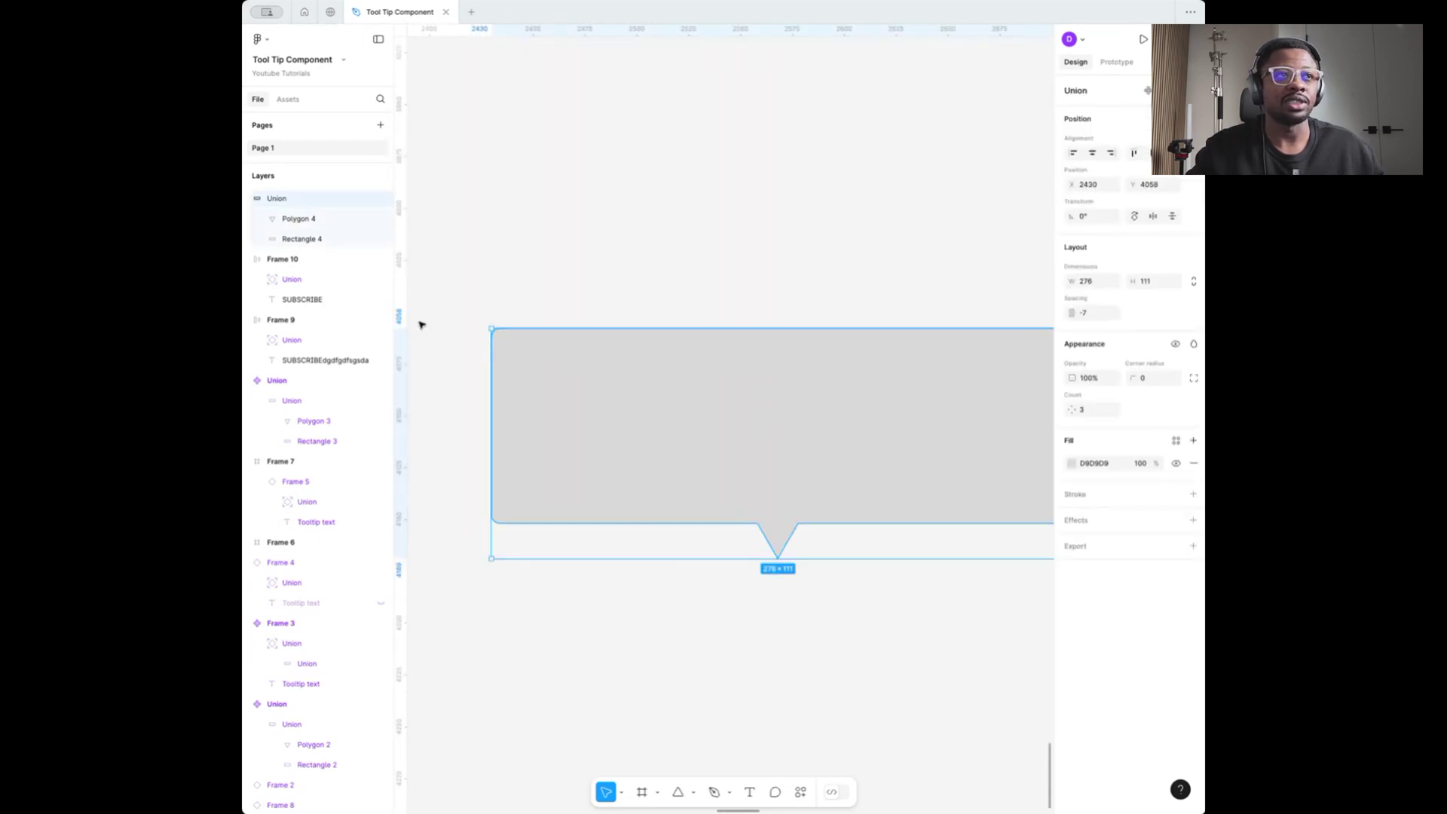
left_click(1148, 379)
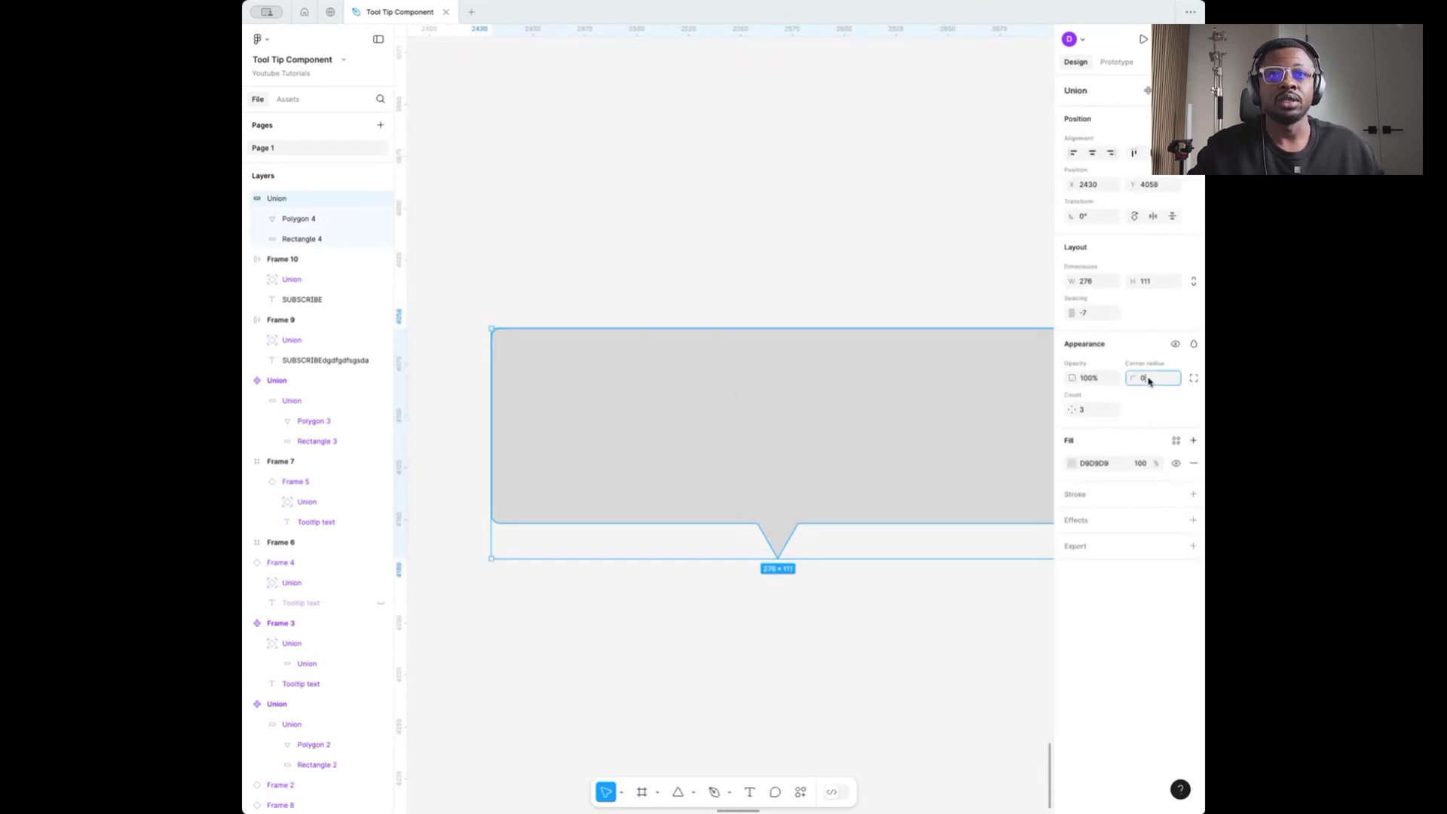
type("2")
key("Return")
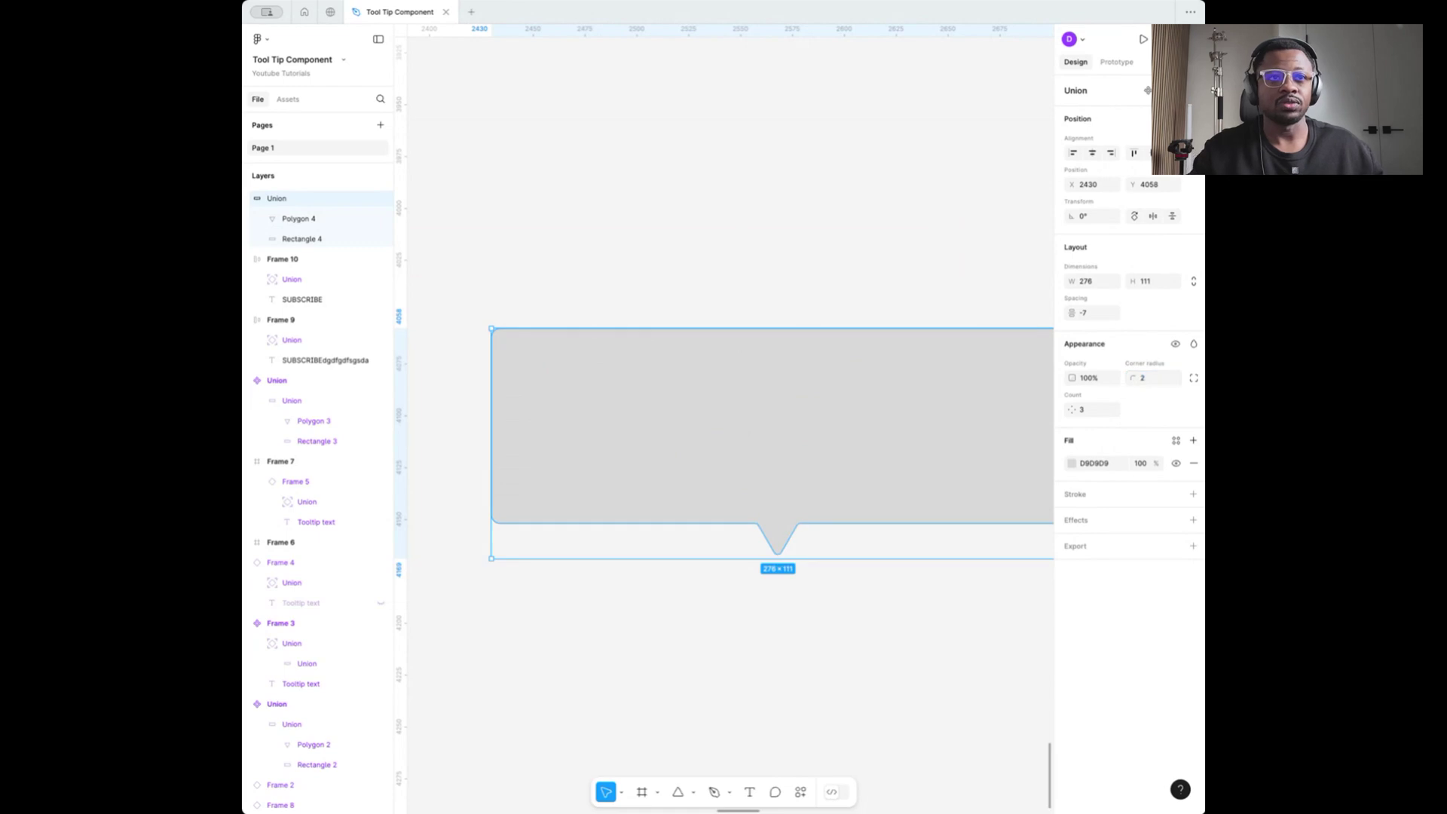
key("Escape")
scroll(775, 539, "up", 10)
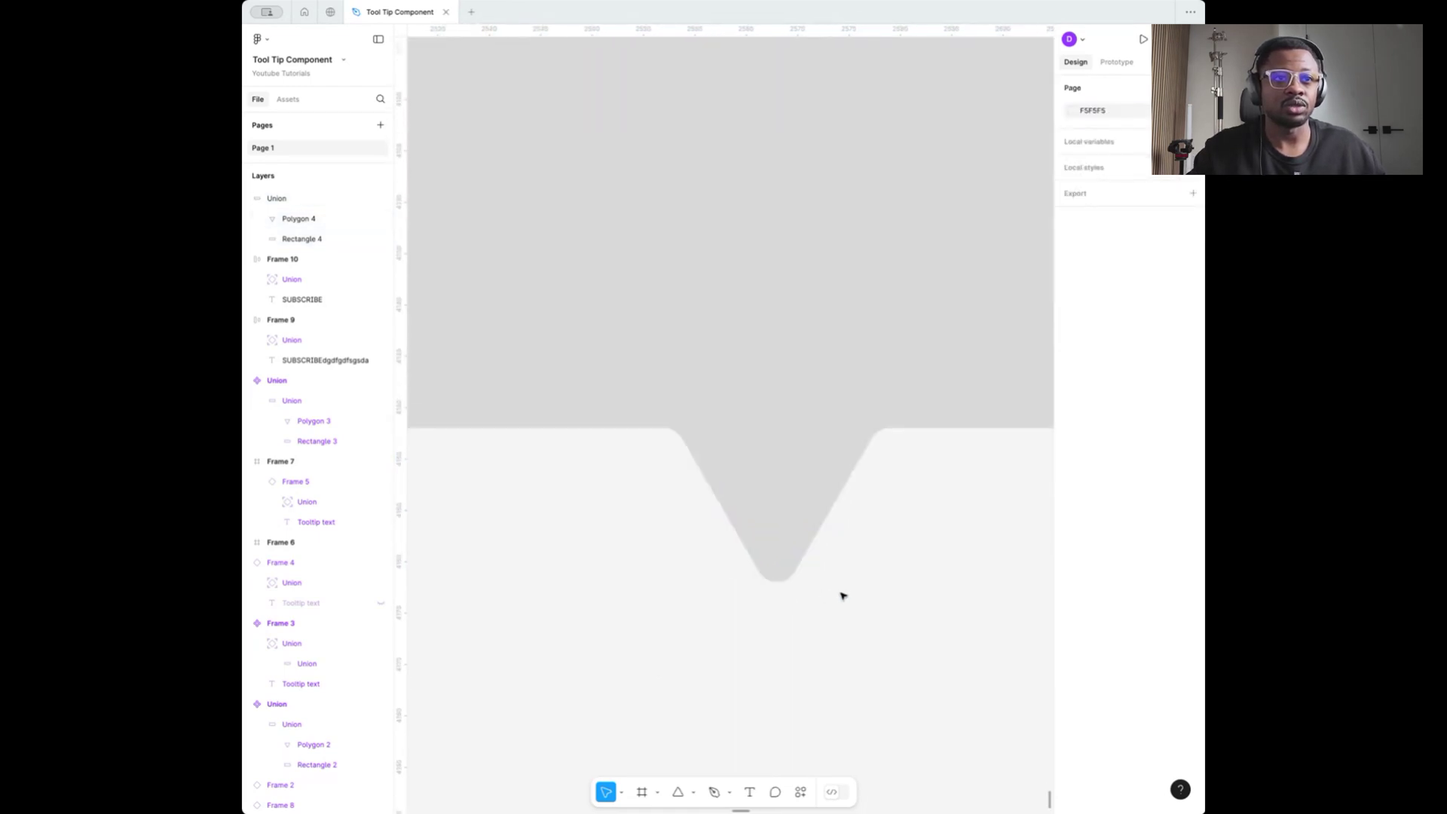
Set the fill of the united speech-bubble shape to white, FFFFFF
scroll(791, 468, "down", 10)
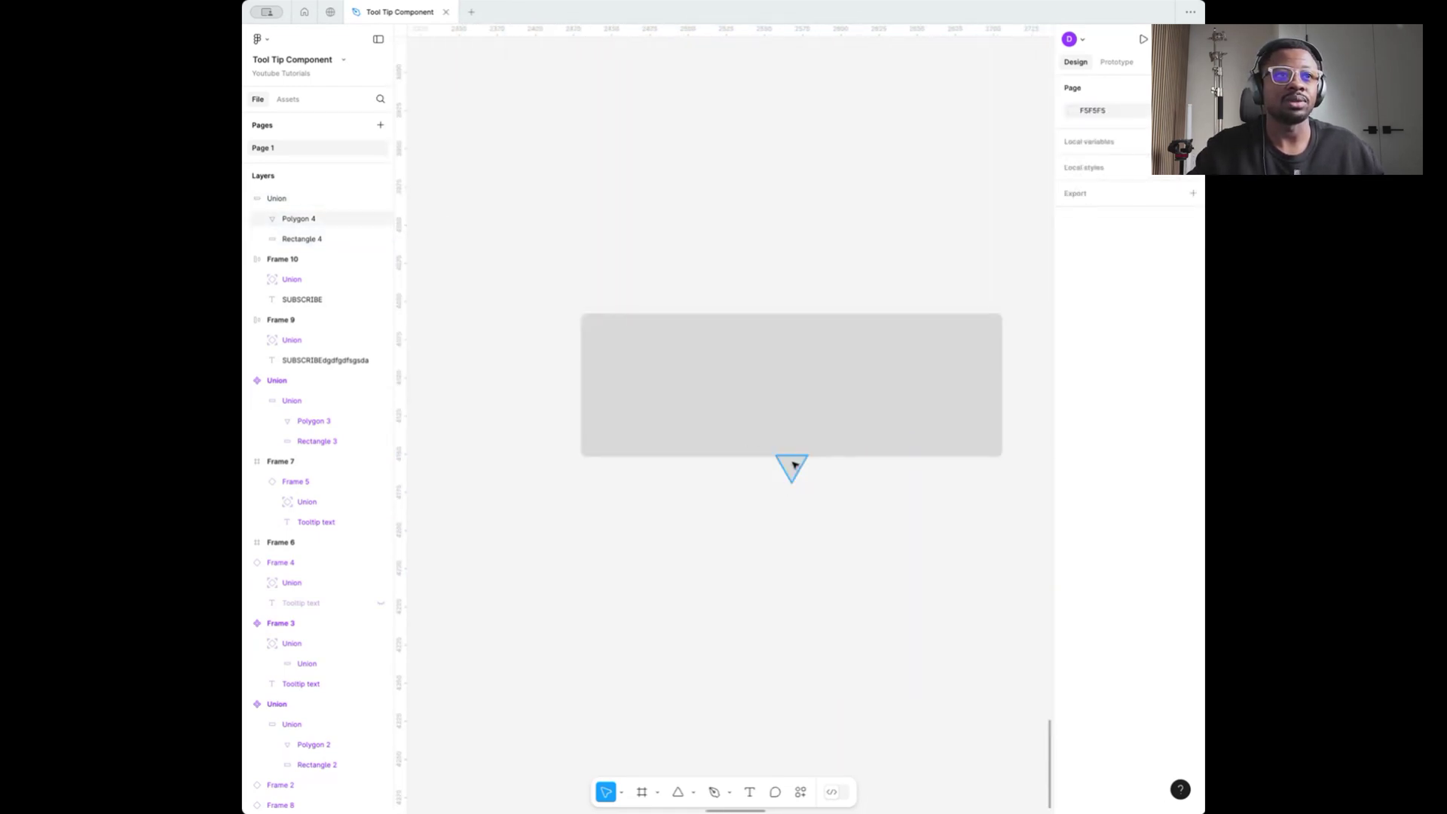
left_click(659, 349)
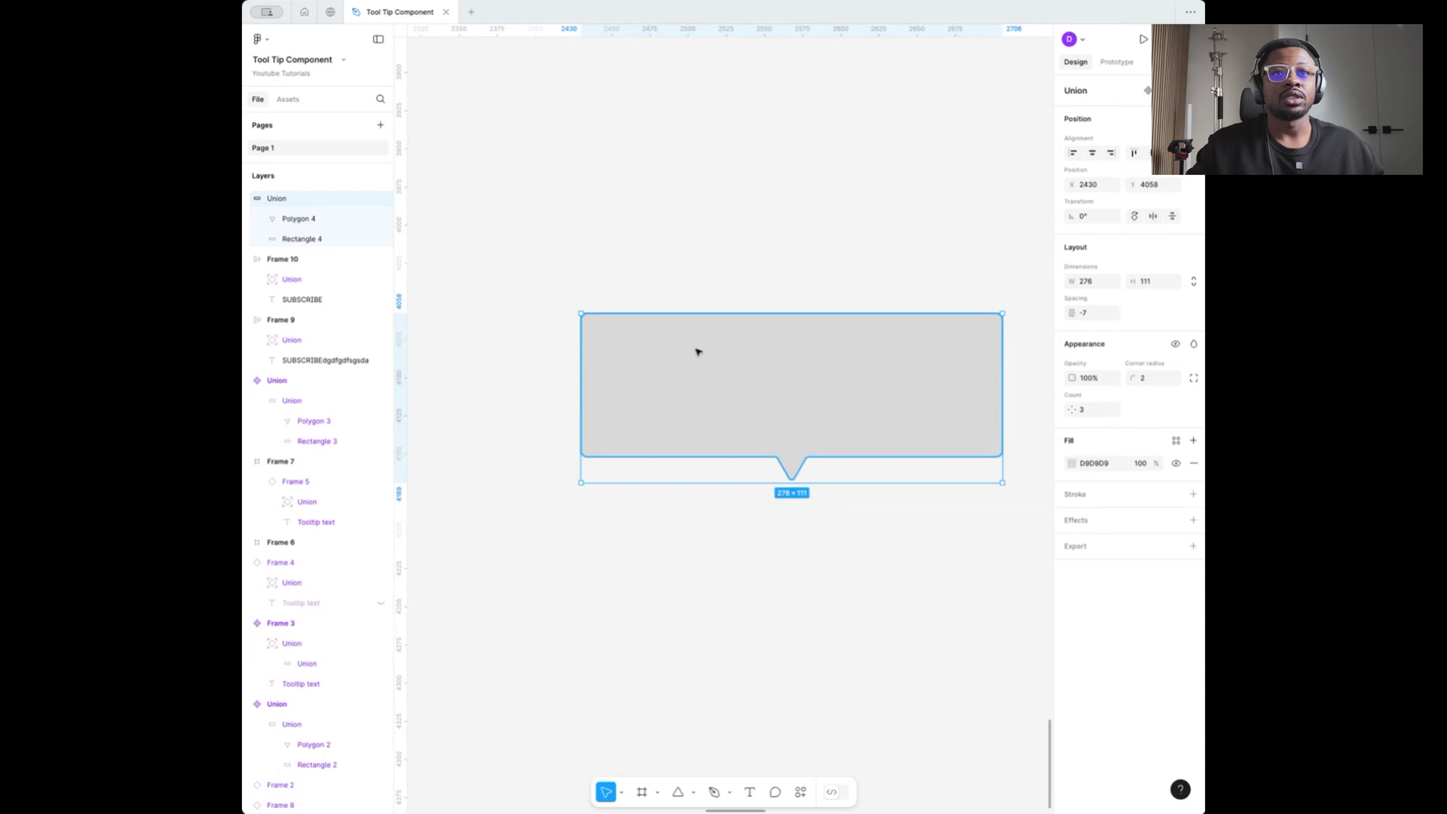
left_click(1094, 463)
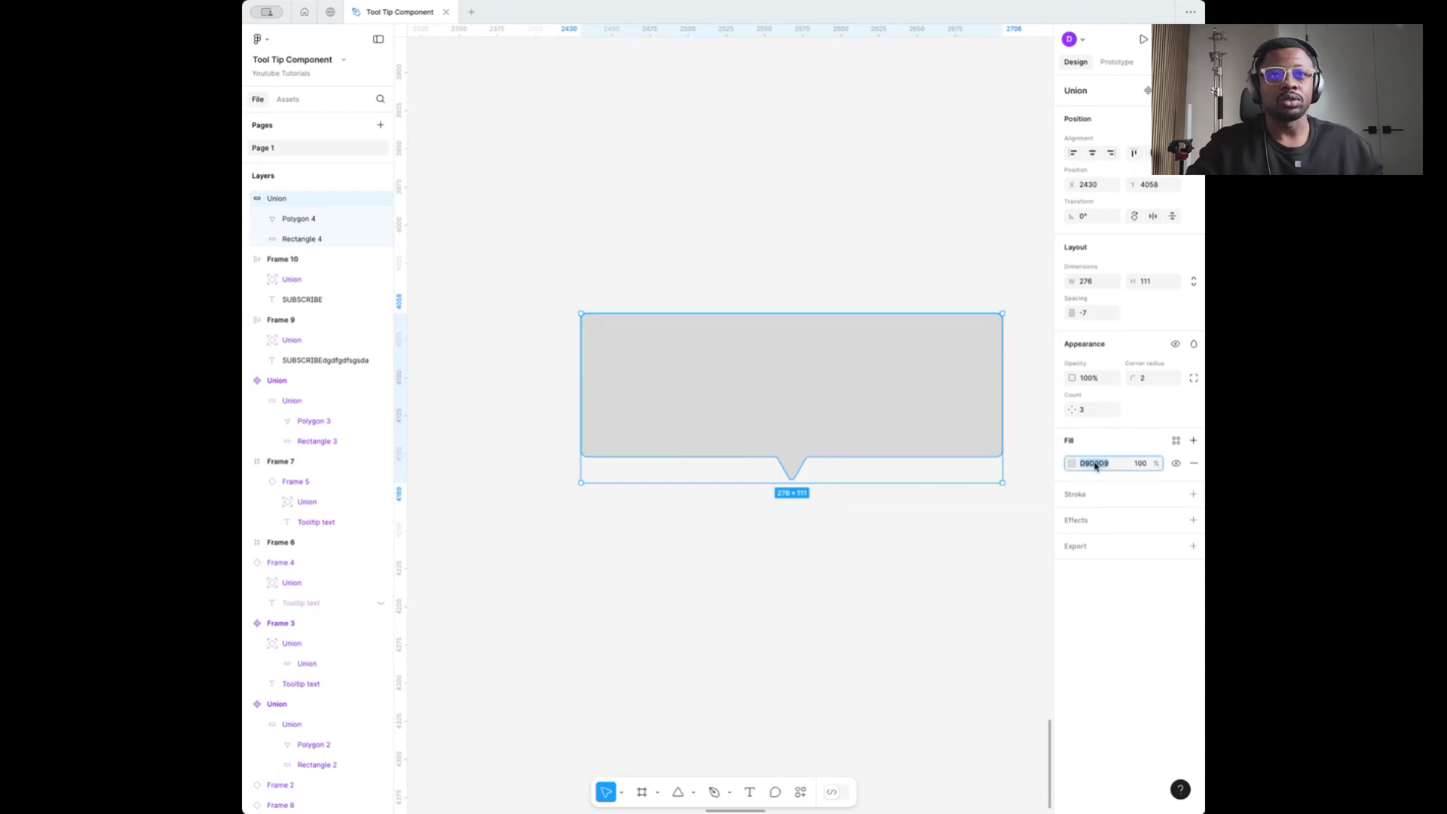
type("f")
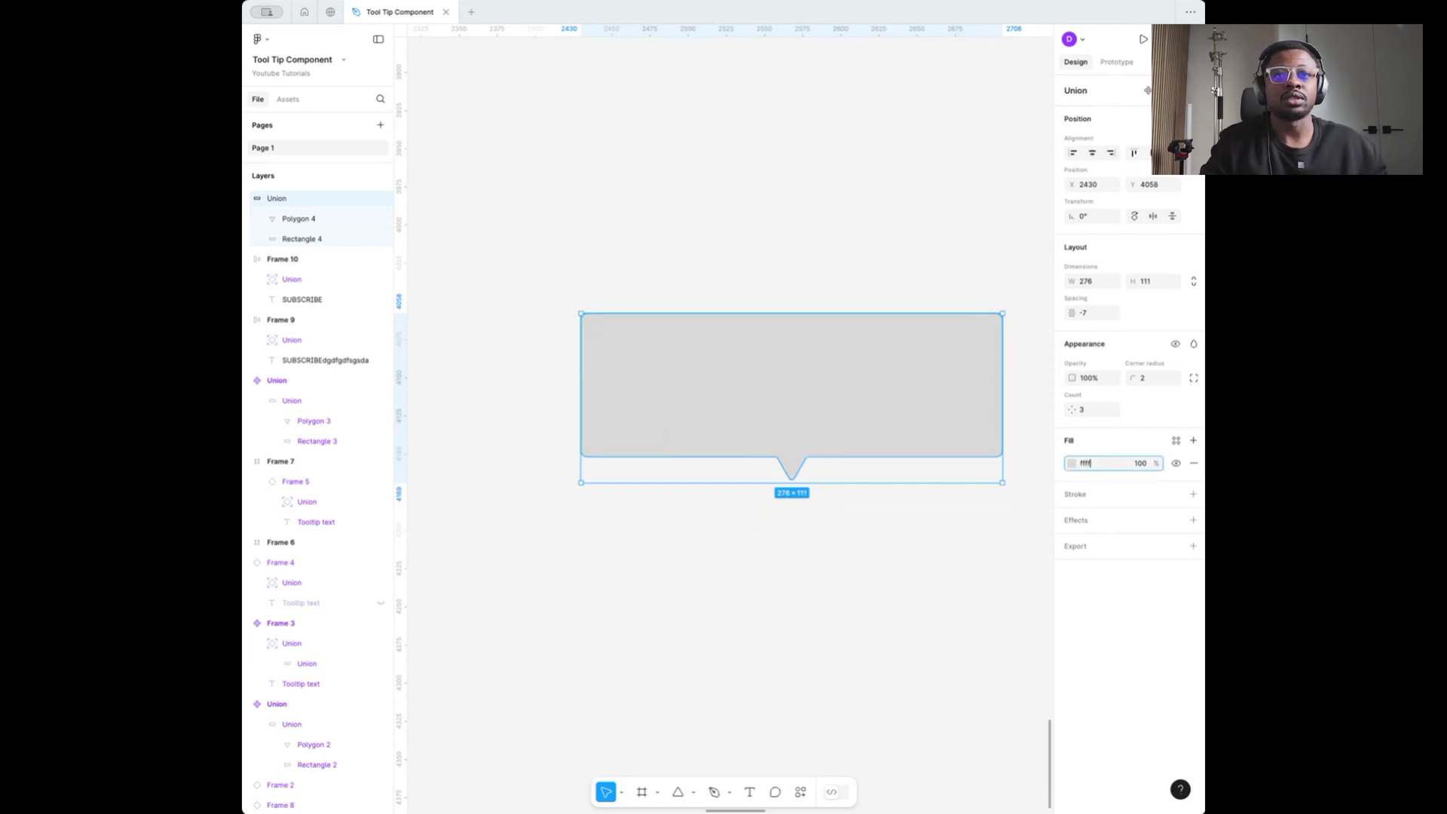
type("ff")
key("Return")
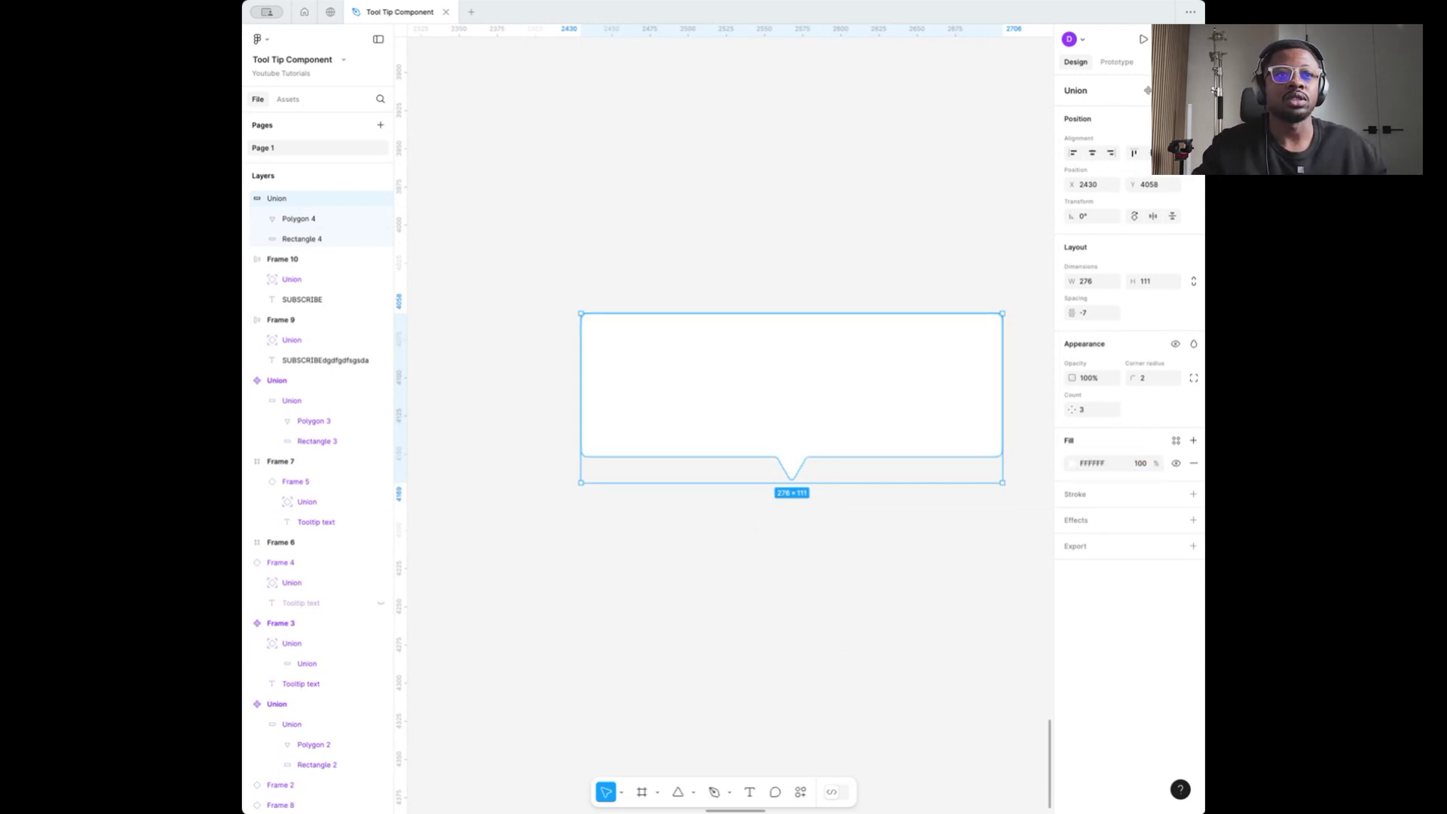
Add a black 000000 stroke of weight 1 to the union and set its position to Center
left_click(1191, 495)
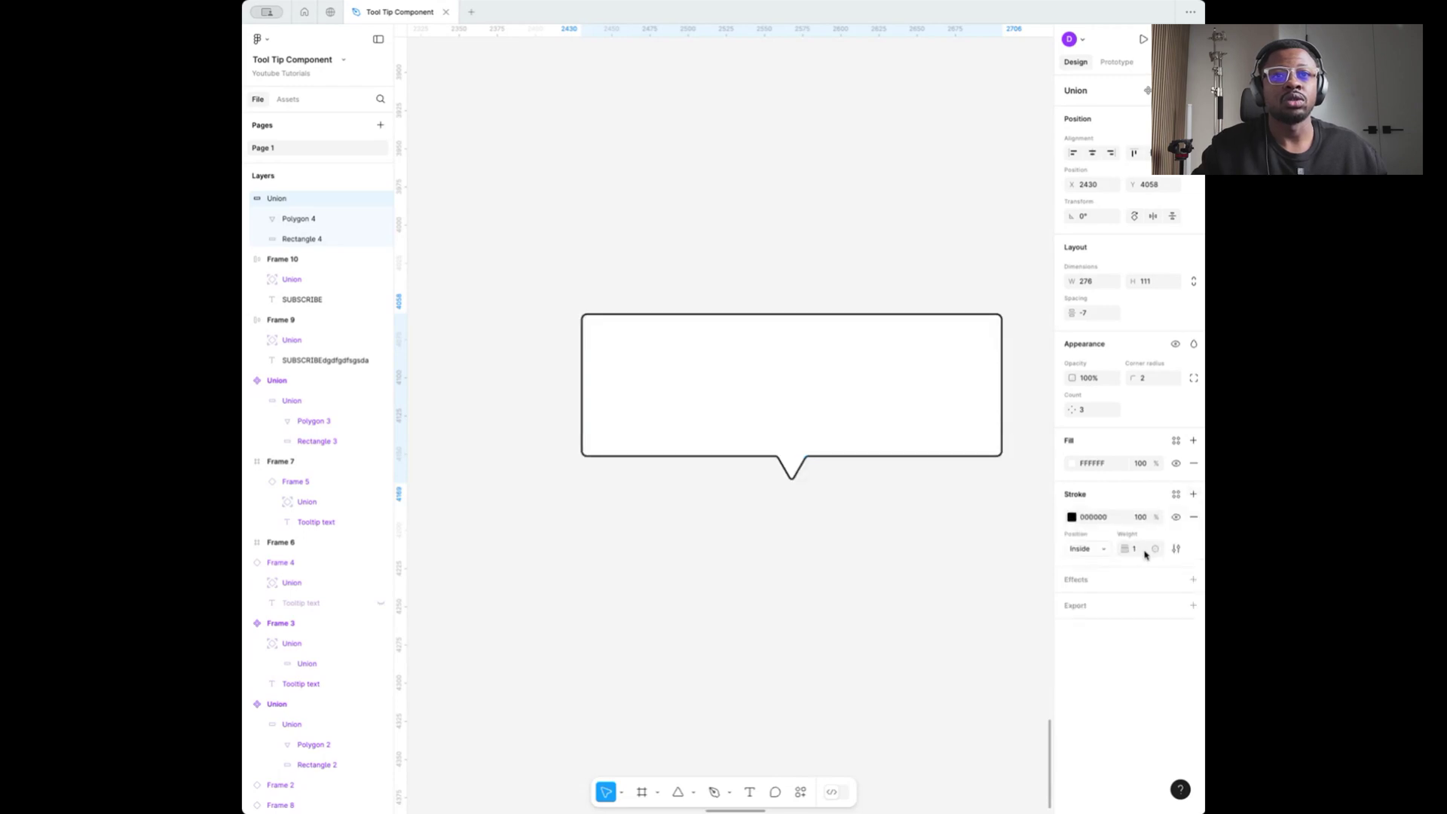
left_click(1137, 555)
left_click(1087, 553)
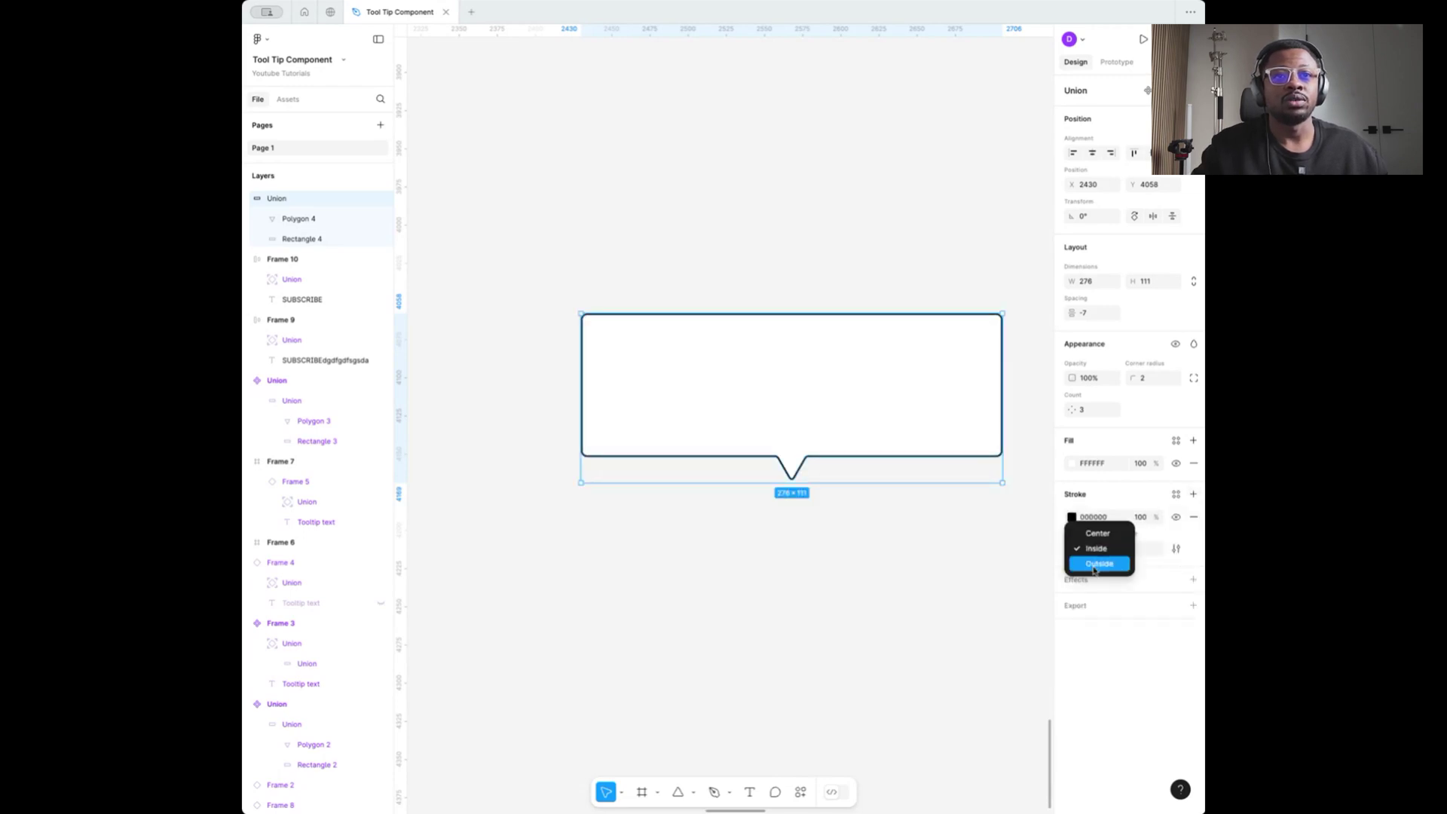
left_click(1108, 565)
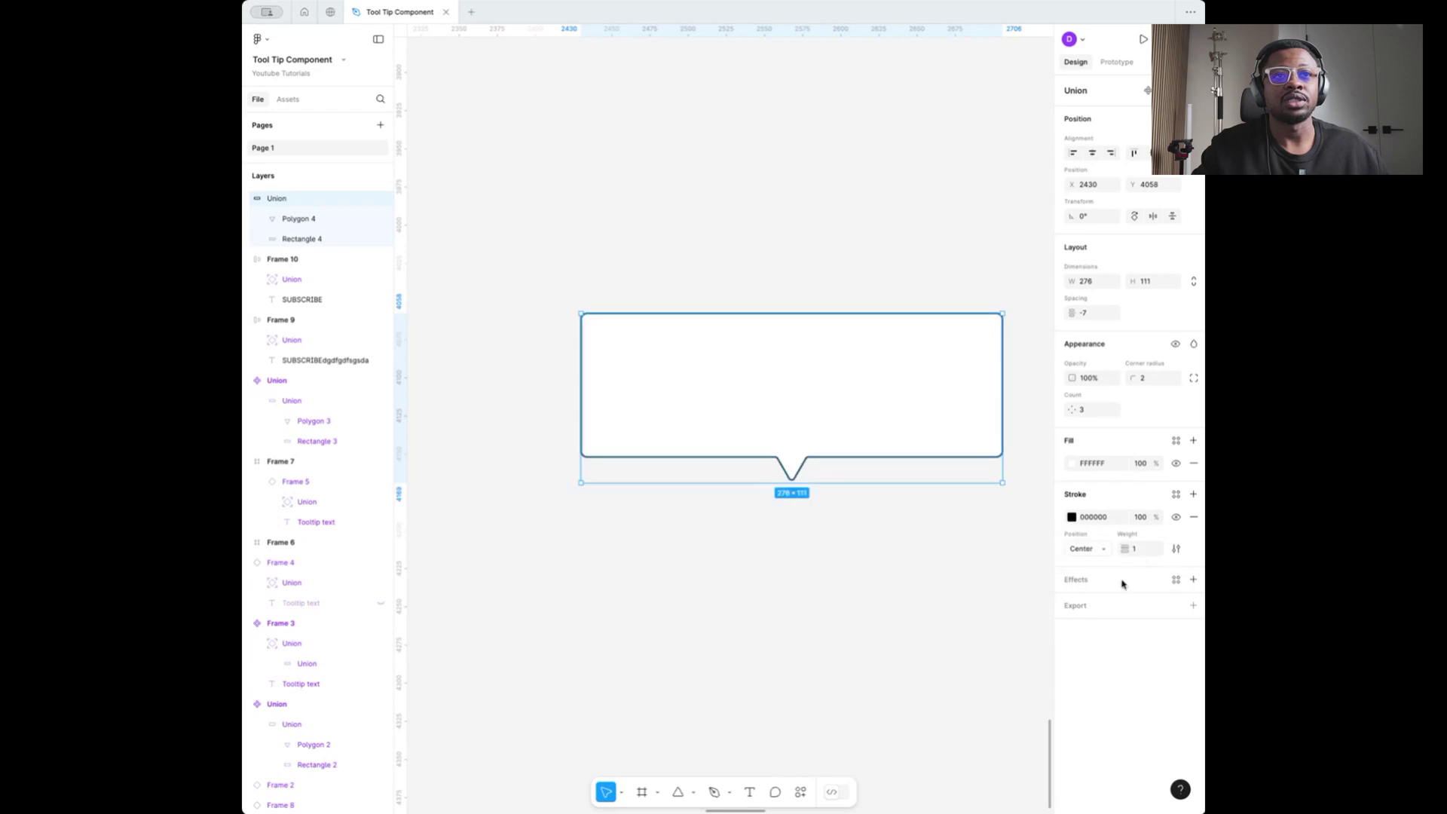
left_click(873, 529)
Move the union to about X 2400, Y 4050 and turn it into a component
left_click_drag(737, 384, 693, 368)
left_click(653, 223)
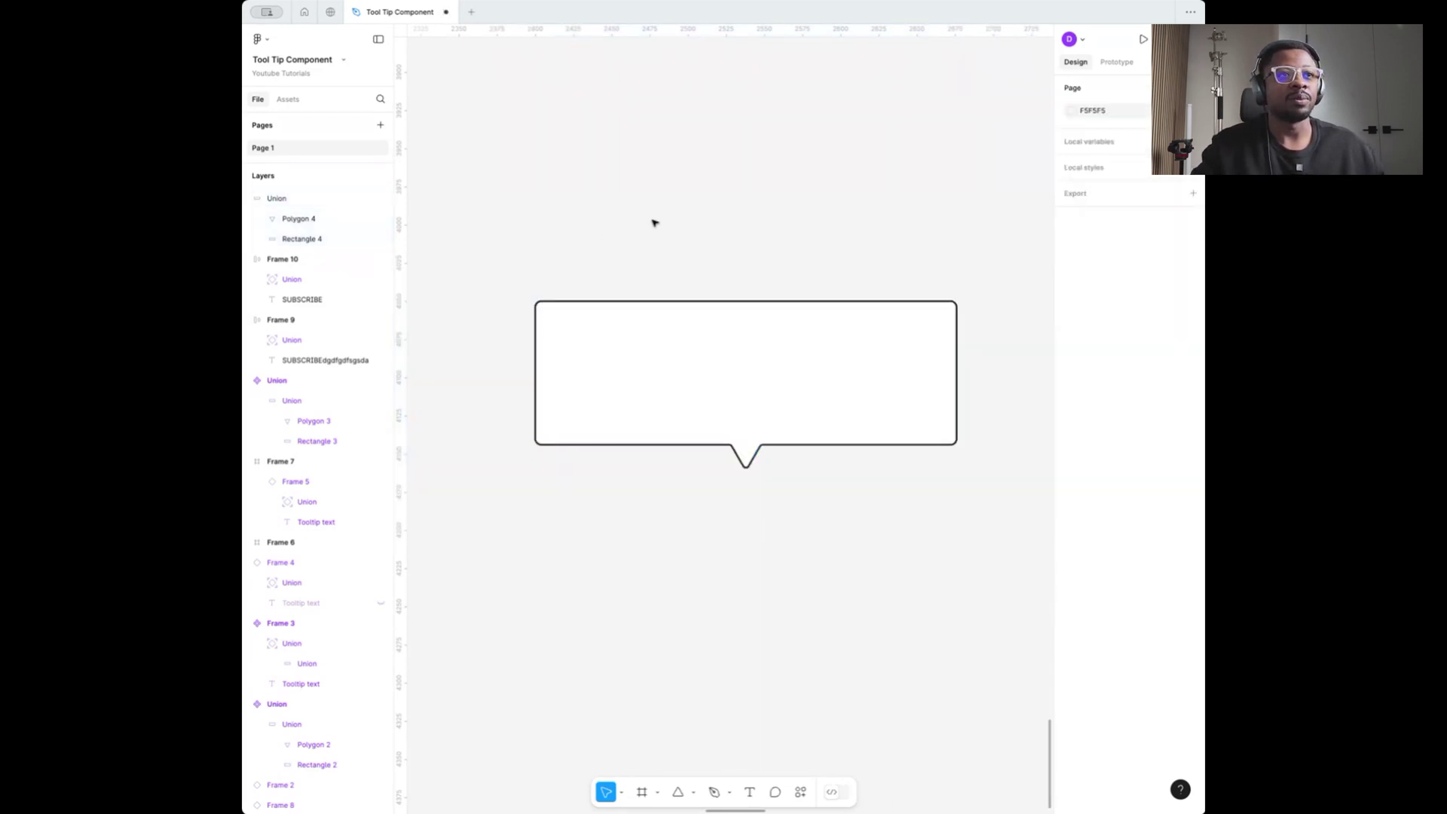
left_click(592, 351)
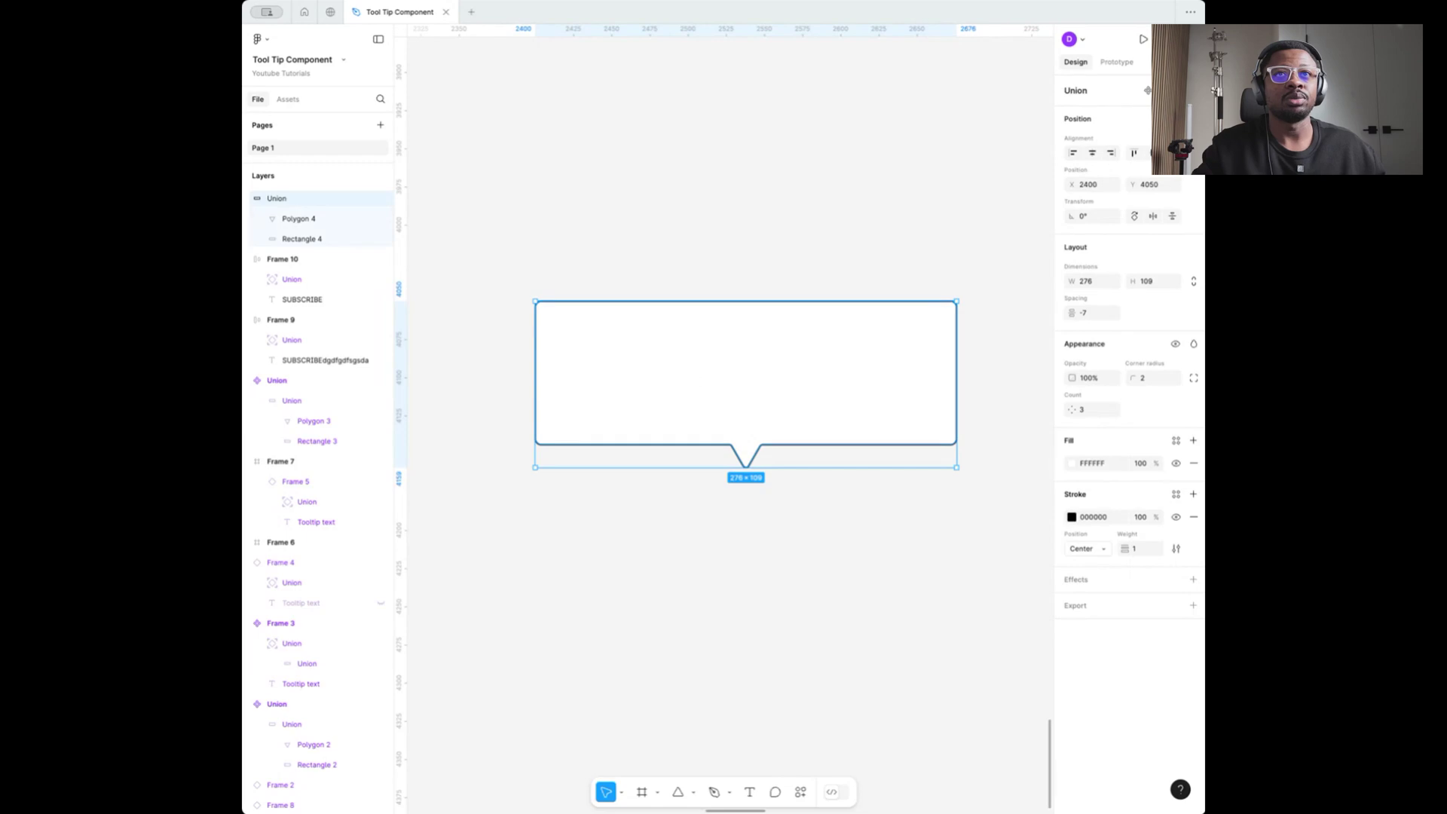
left_click(1147, 91)
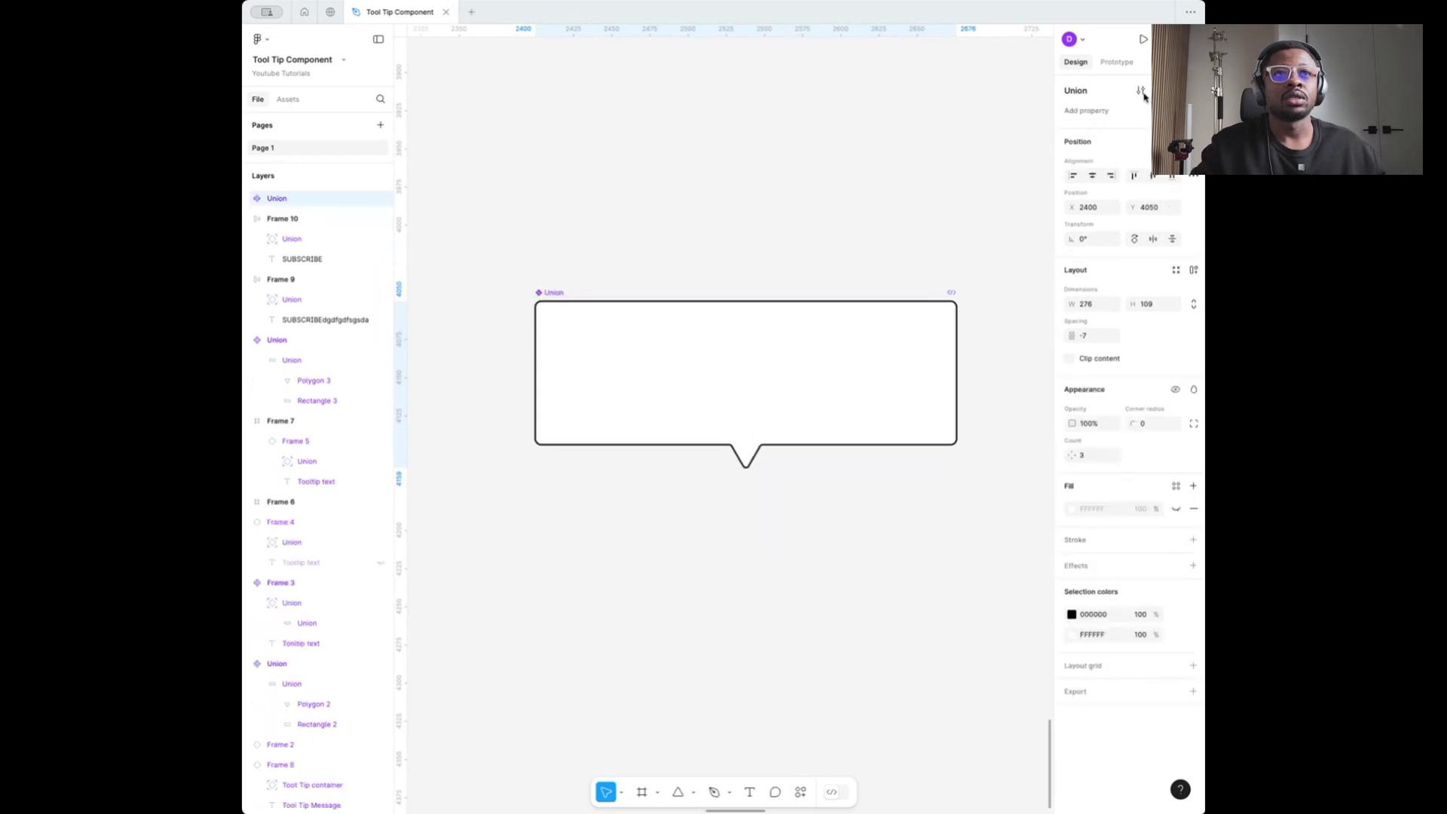
Rename the new speech-bubble component as "Tool Tip Base"
scroll(581, 249, "down", 2)
double_click(571, 275)
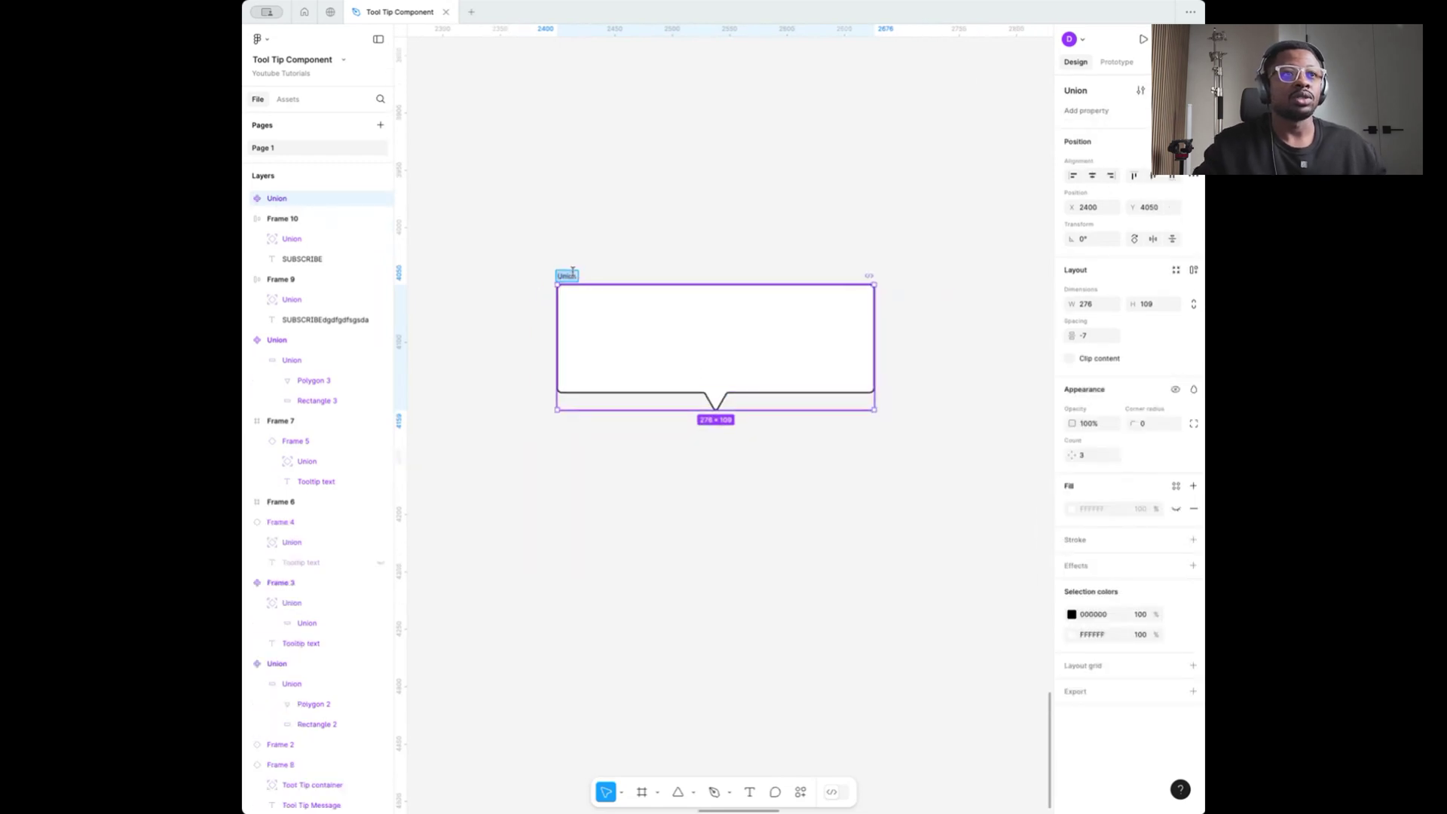
type("T")
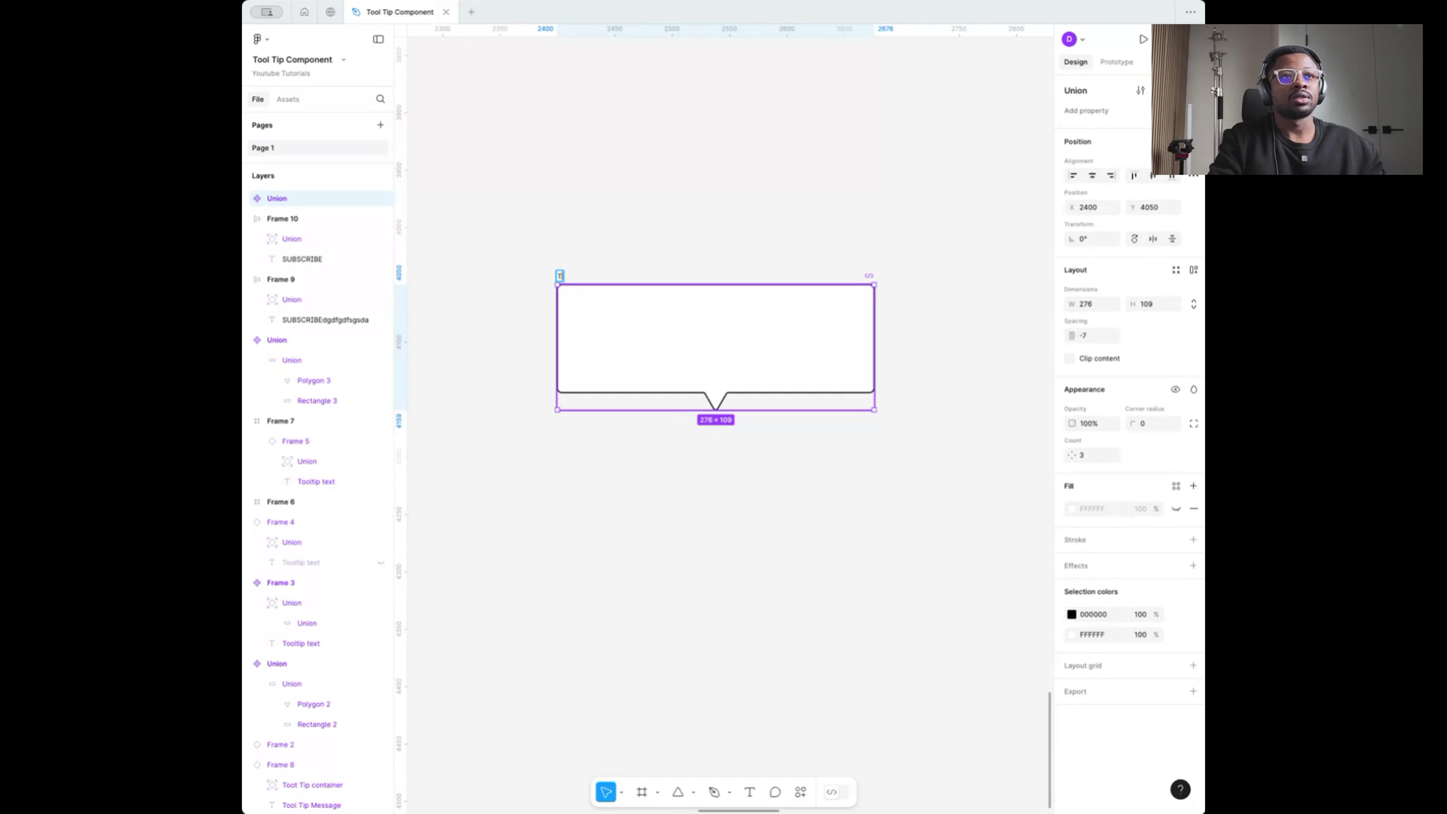
type("ool Tip Base")
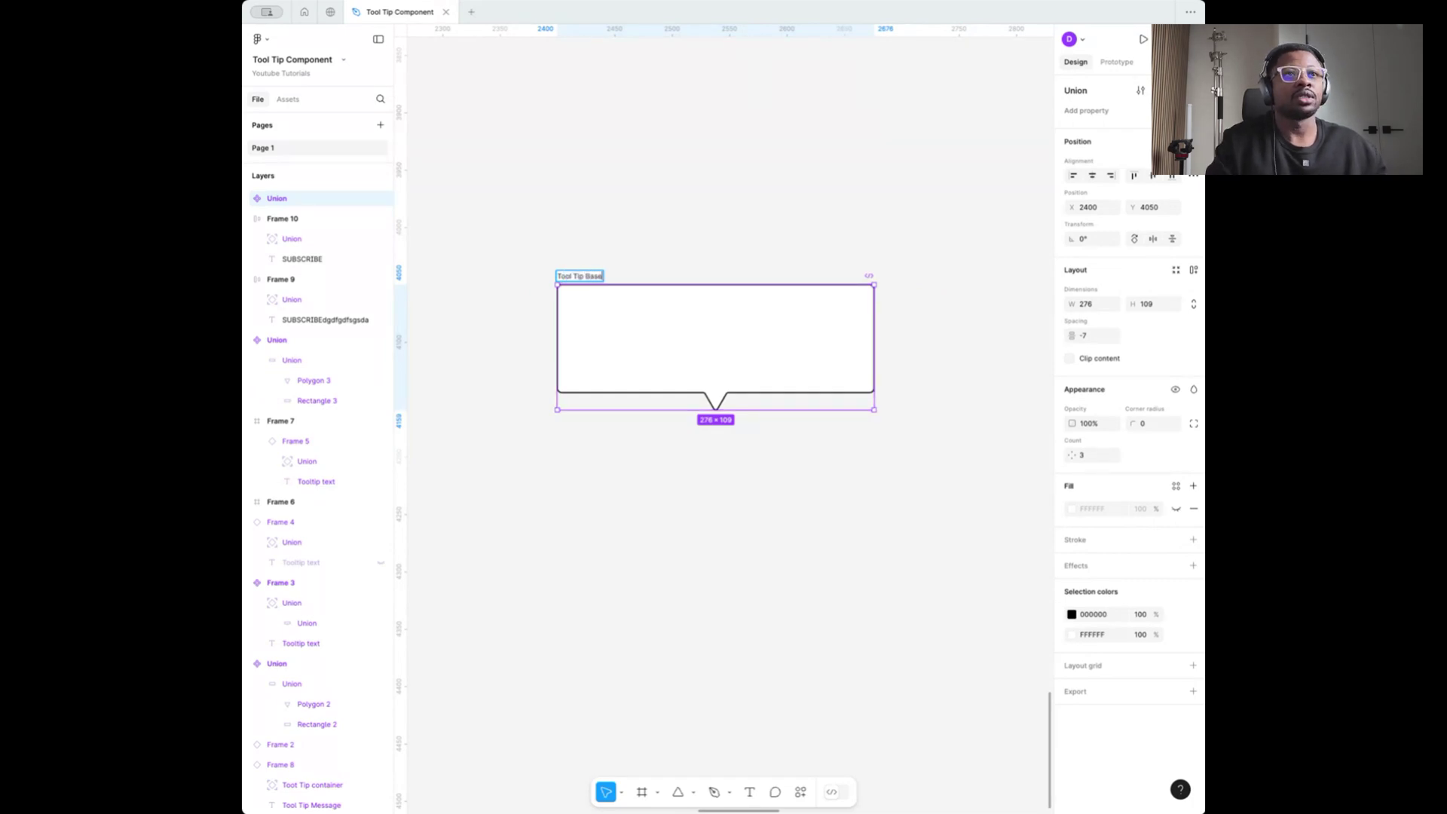
key("Return")
left_click(652, 232)
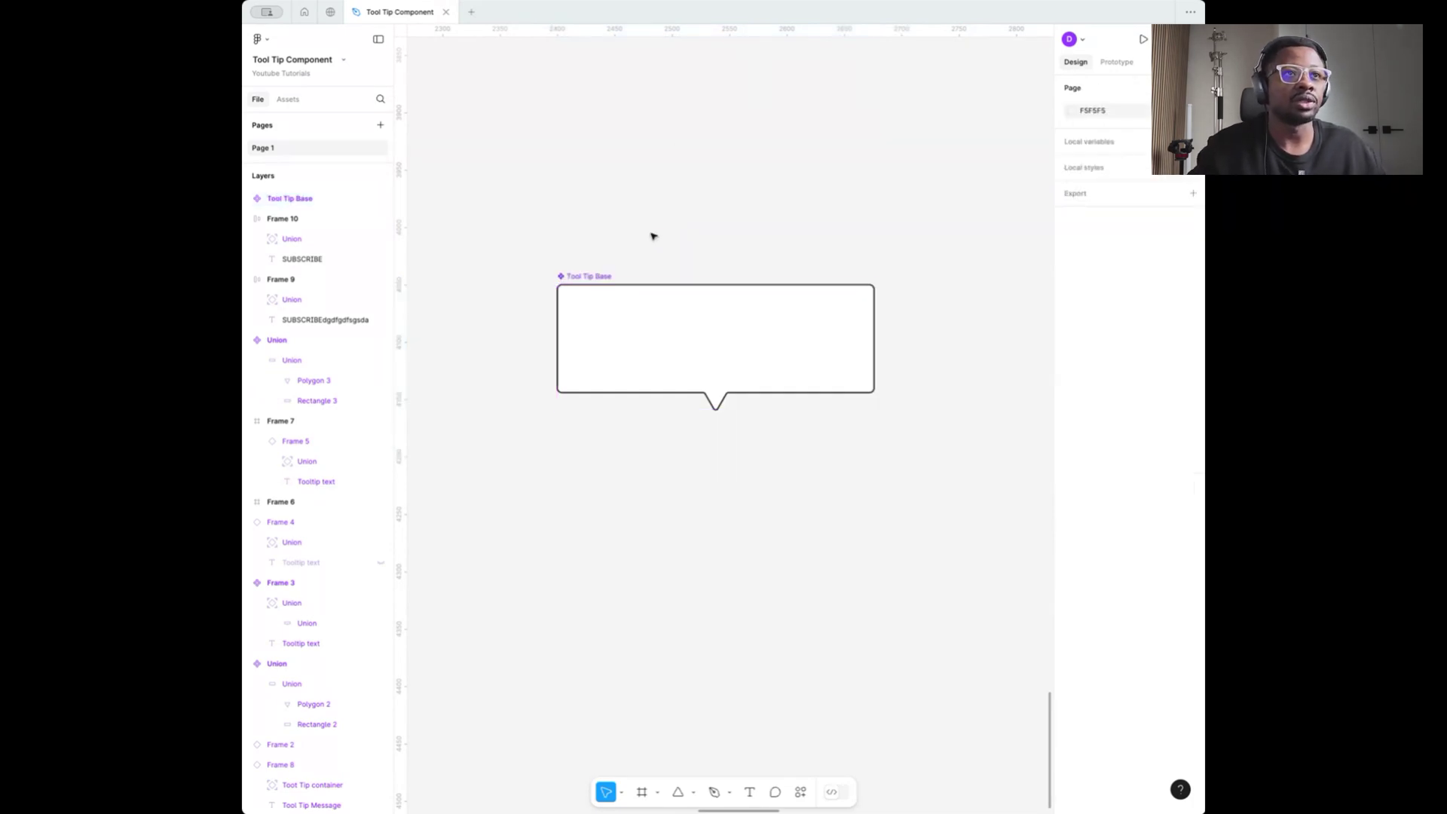
Move the Tool Tip Base component to about X 2403, Y 4042 and shrink its frame height to 94, leaving the pointer outside
left_click_drag(585, 277, 590, 270)
scroll(630, 294, "up", 3)
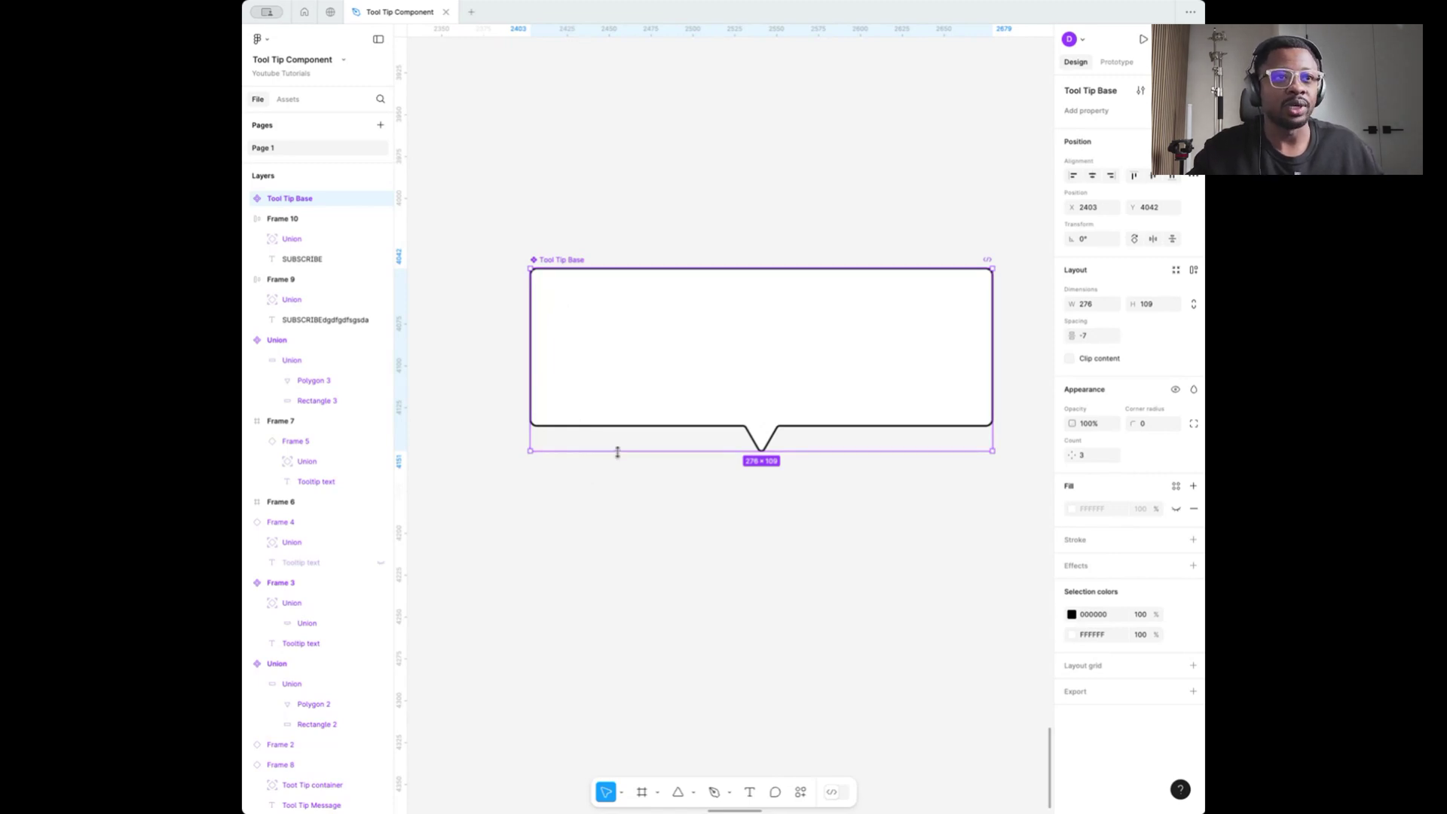
left_click_drag(617, 449, 620, 427)
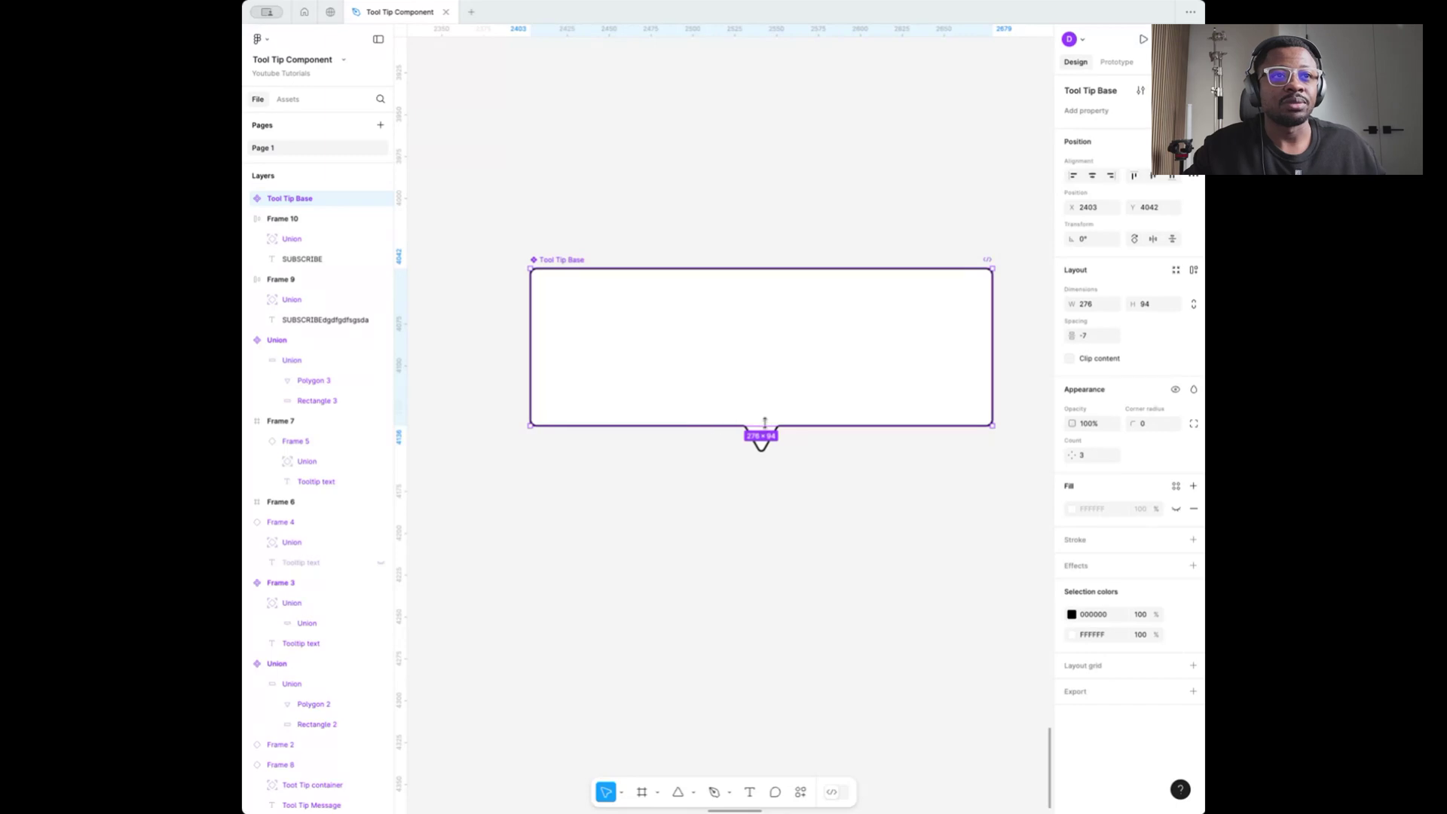
scroll(829, 426, "up", 3)
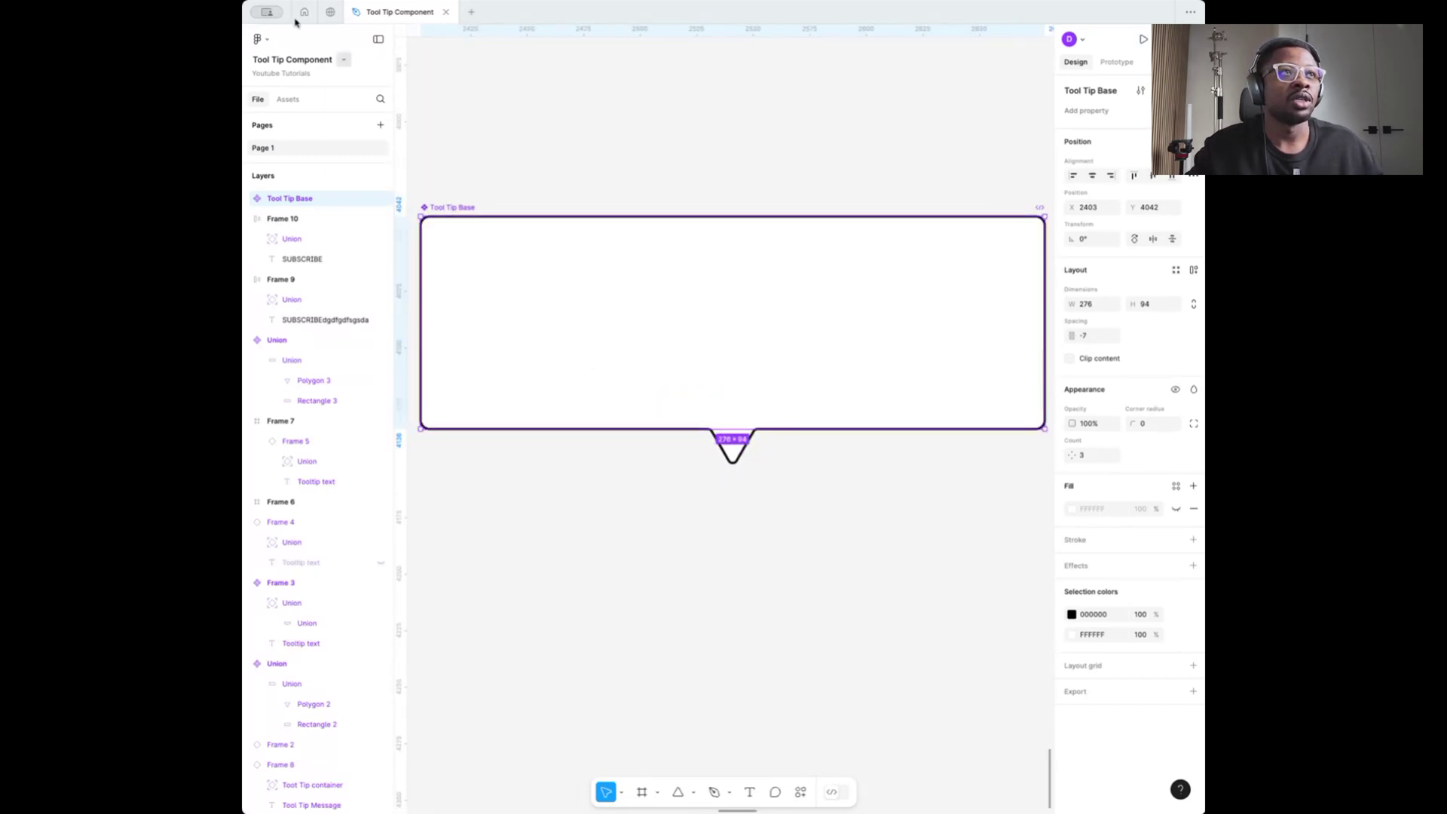
Show outlines and check how the component frame's bottom edge lines up with the bottom edge of the bubble's body
left_click(659, 167)
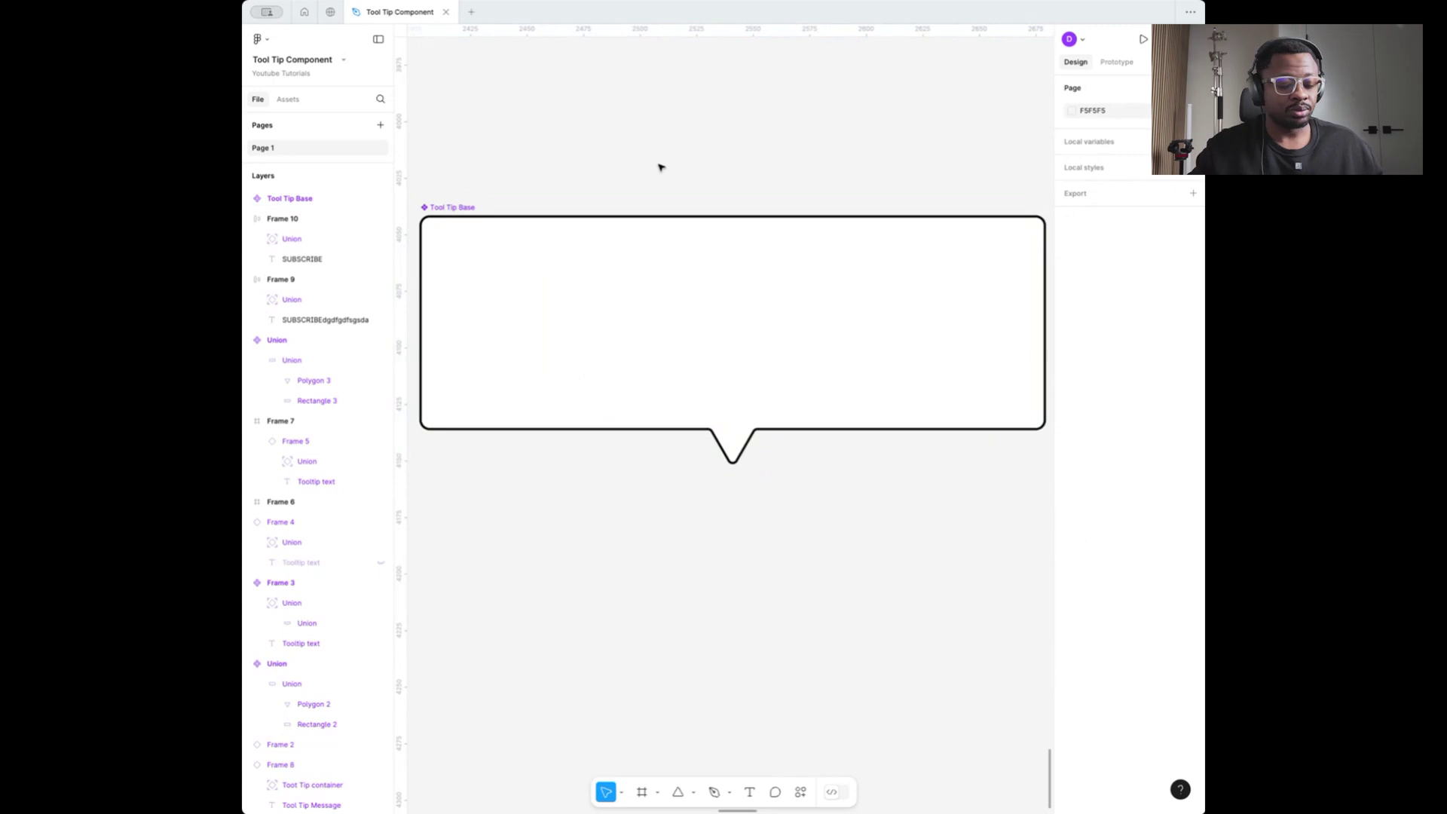
key("ctrl+y")
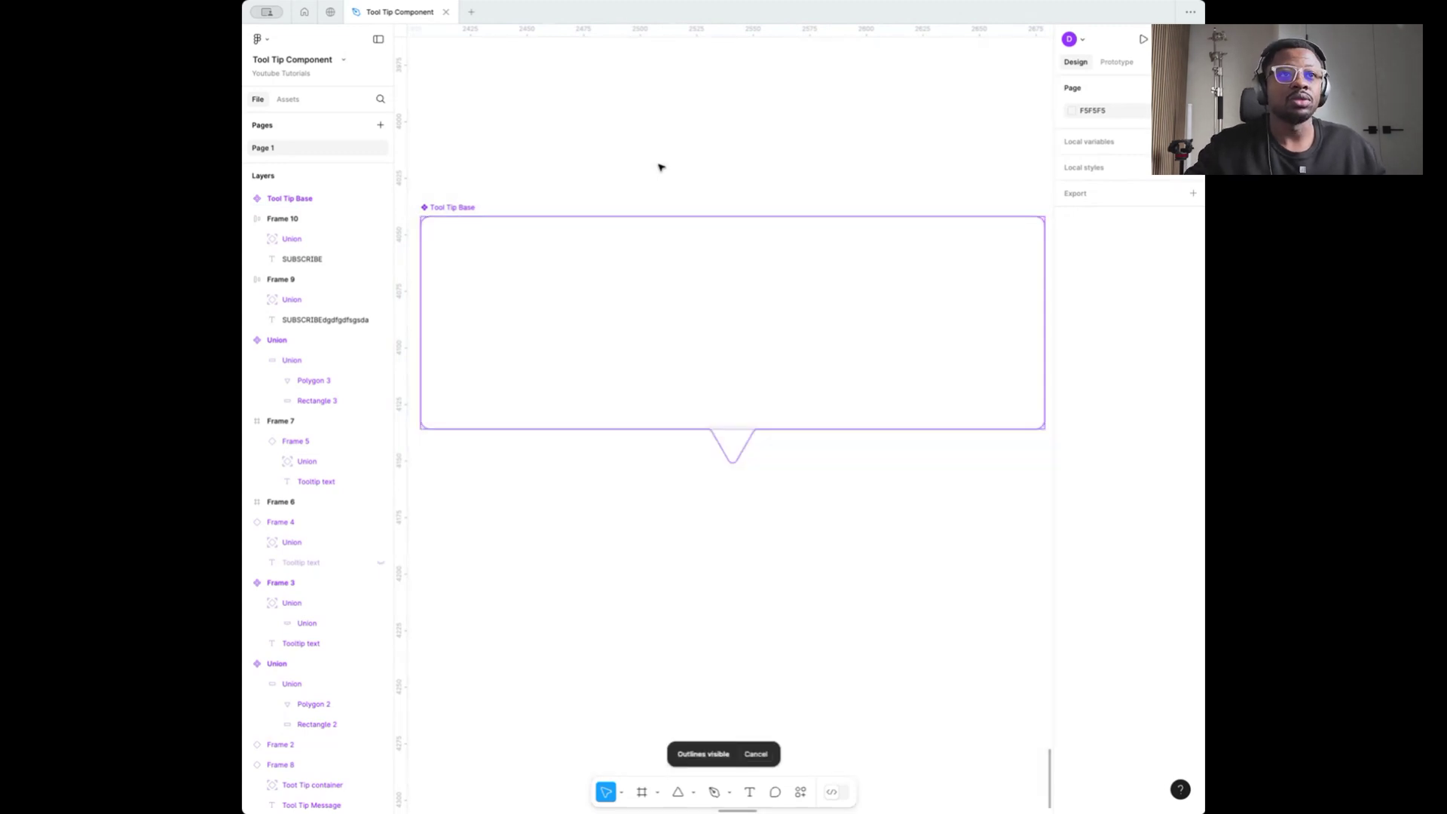
scroll(689, 478, "up", 4)
left_click(703, 346)
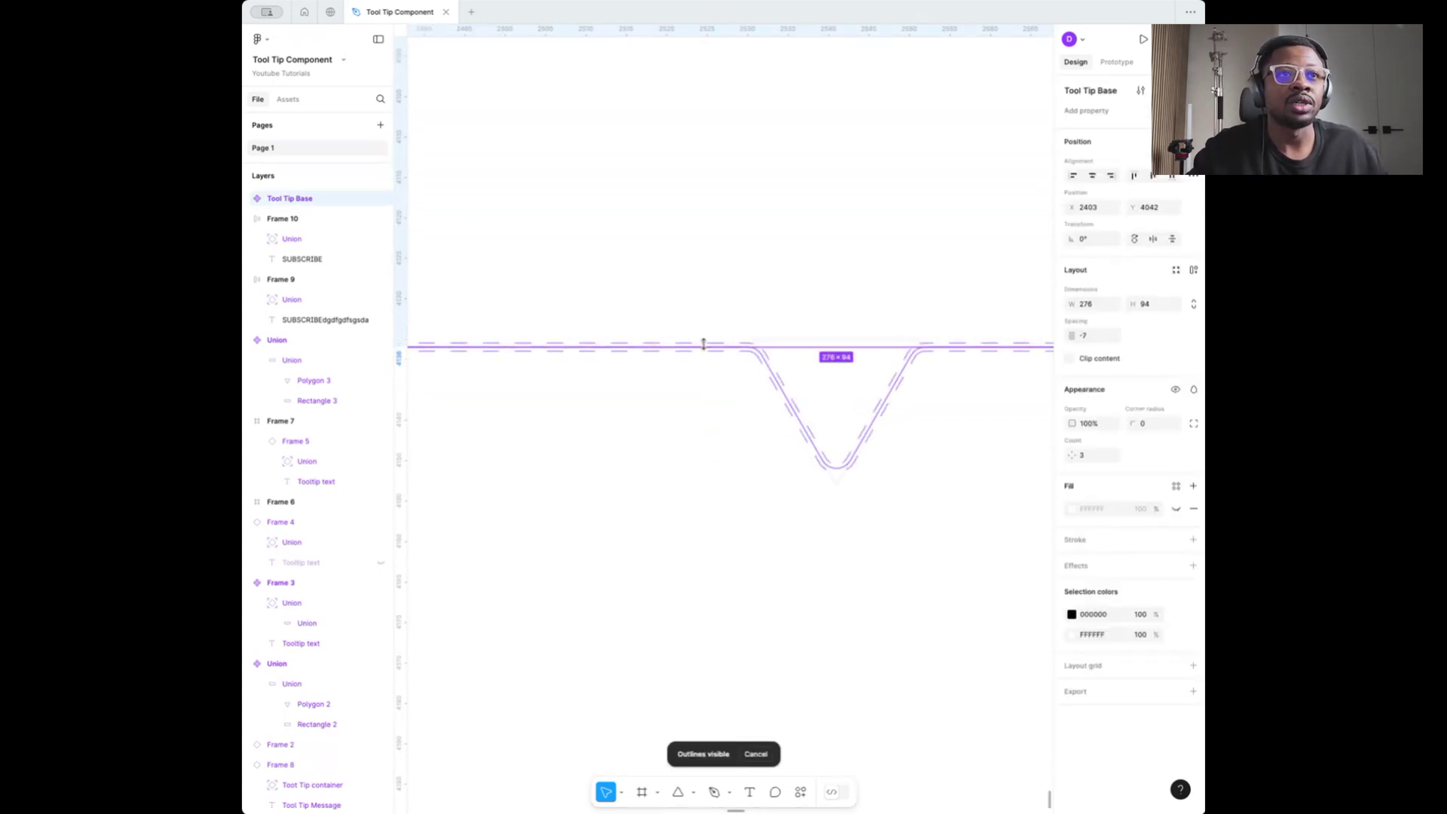
mouse_move(708, 348)
left_mouse_down()
mouse_move(704, 423)
mouse_move(720, 332)
mouse_move(723, 344)
left_mouse_up()
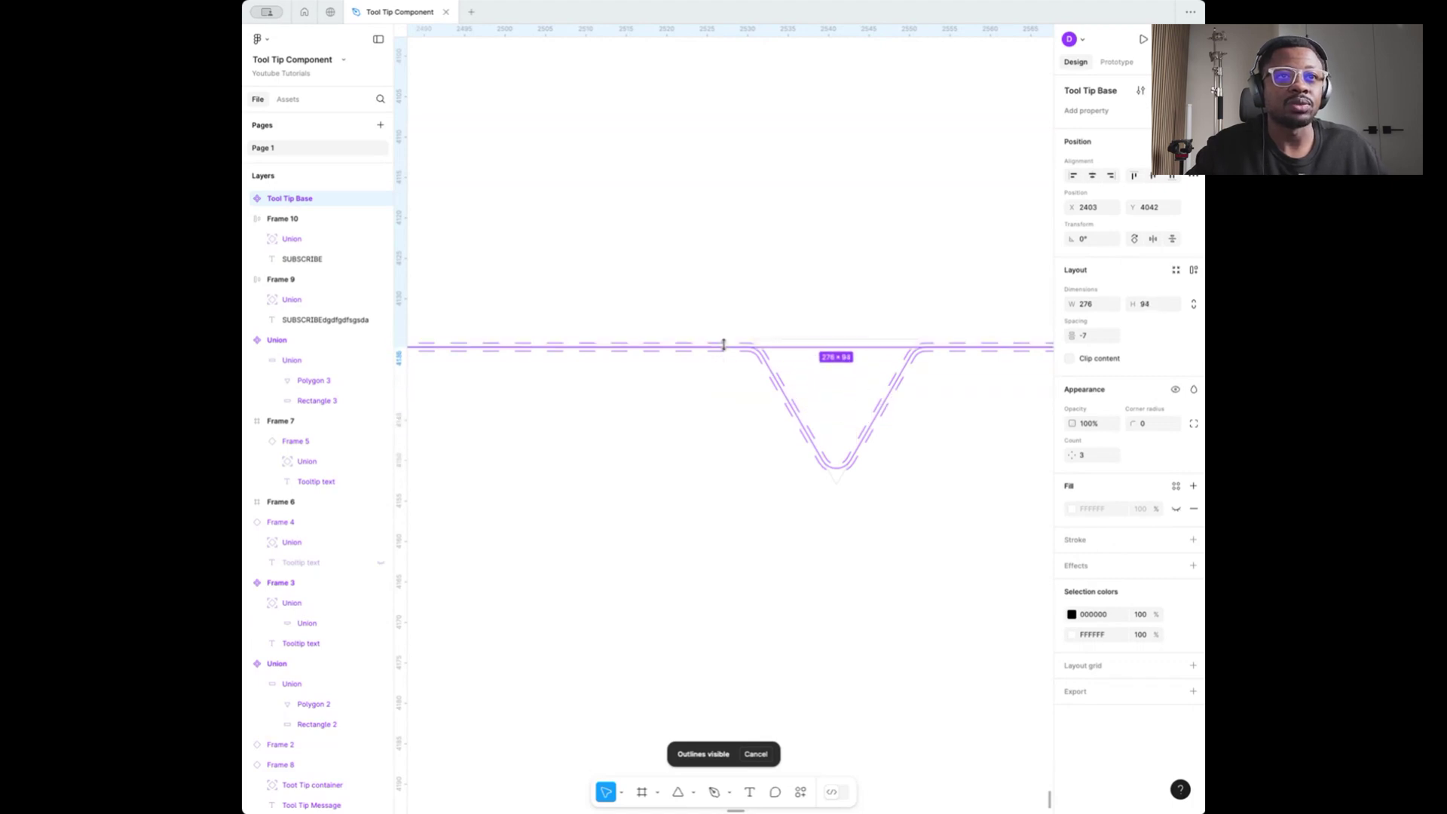
scroll(761, 430, "down", 5)
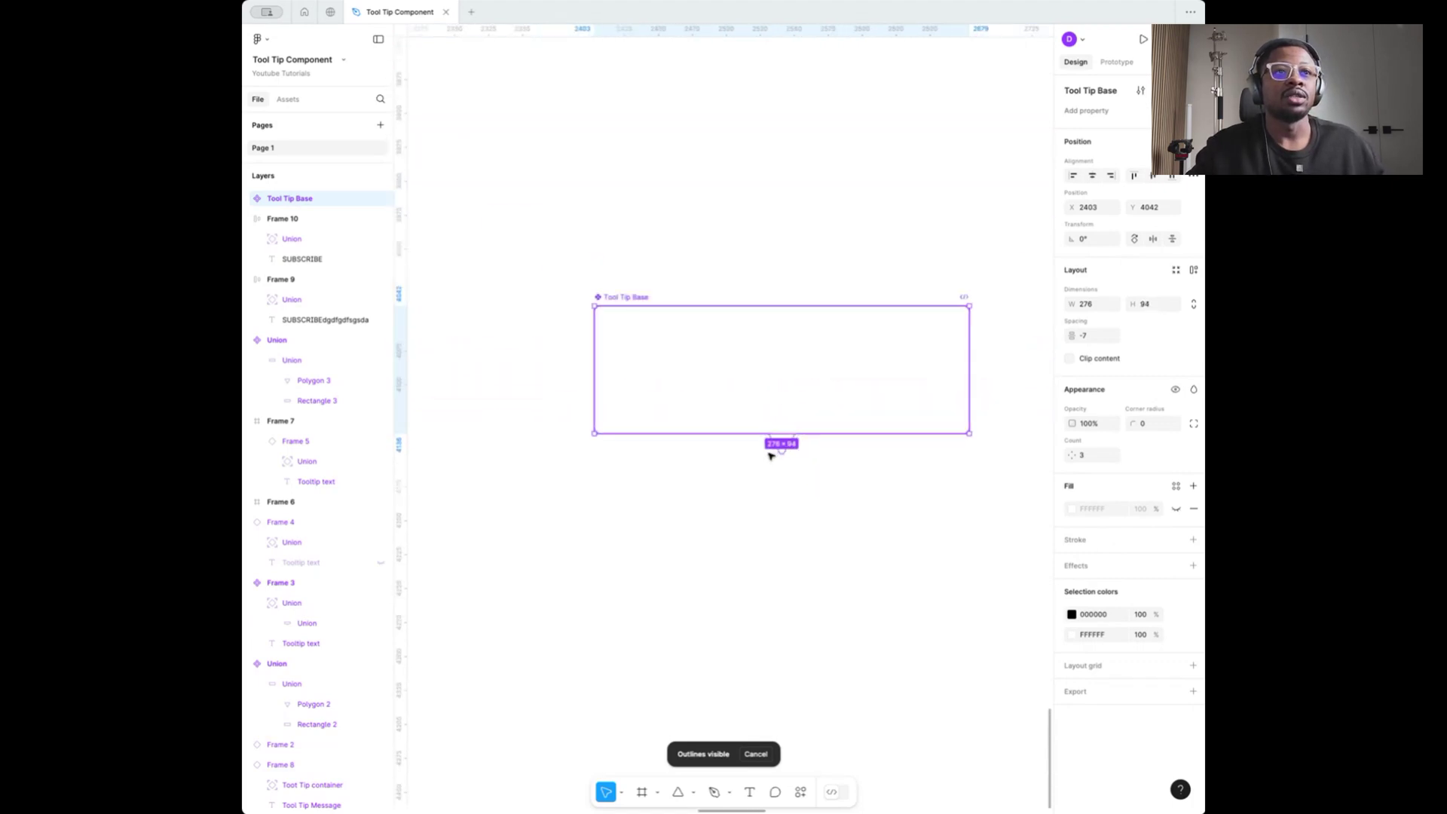
scroll(760, 424, "up", 3)
scroll(759, 424, "up", 2)
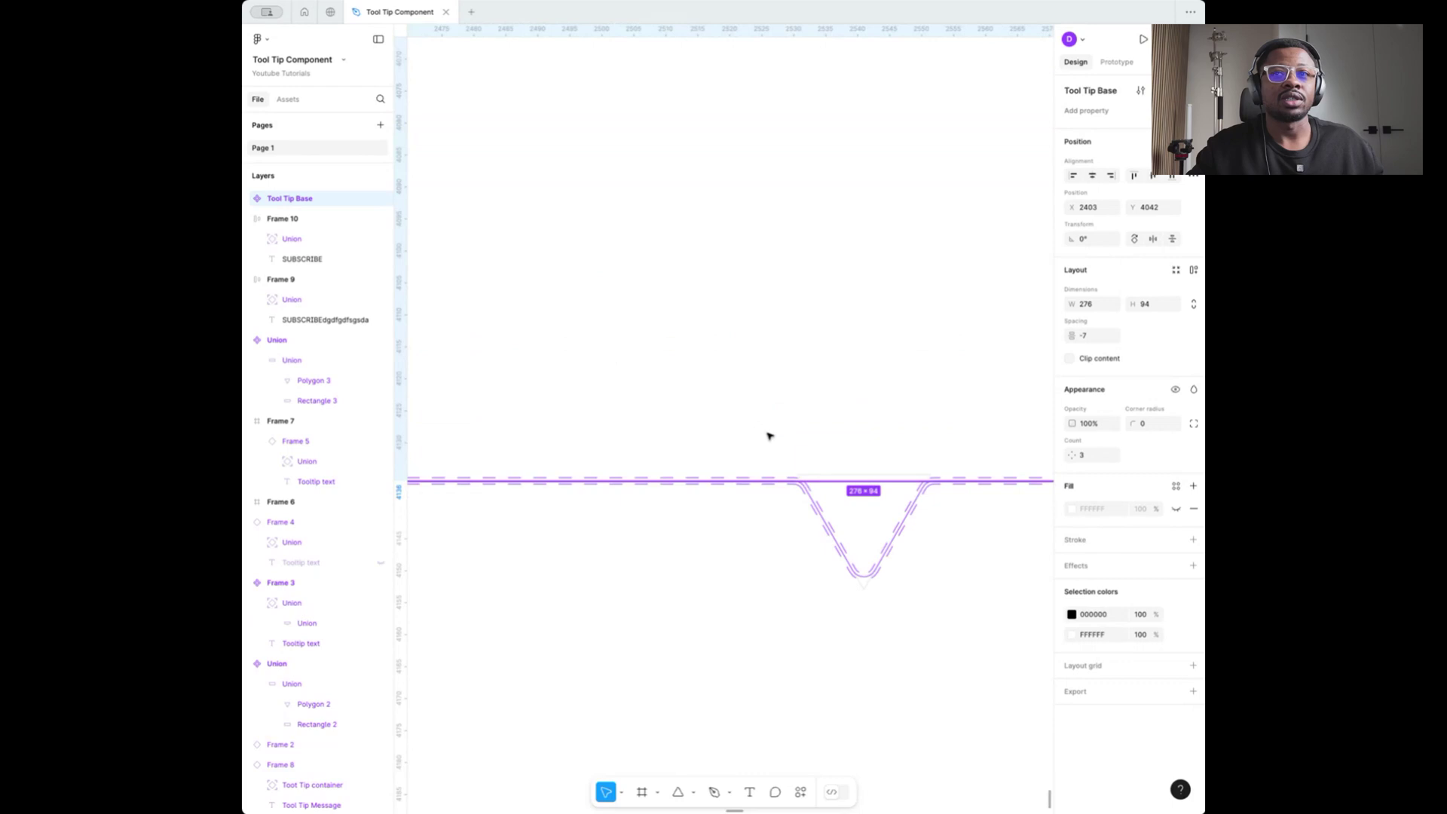
Hide the outlines, return to the normal canvas display and deselect the component
key("ctrl+alt+y")
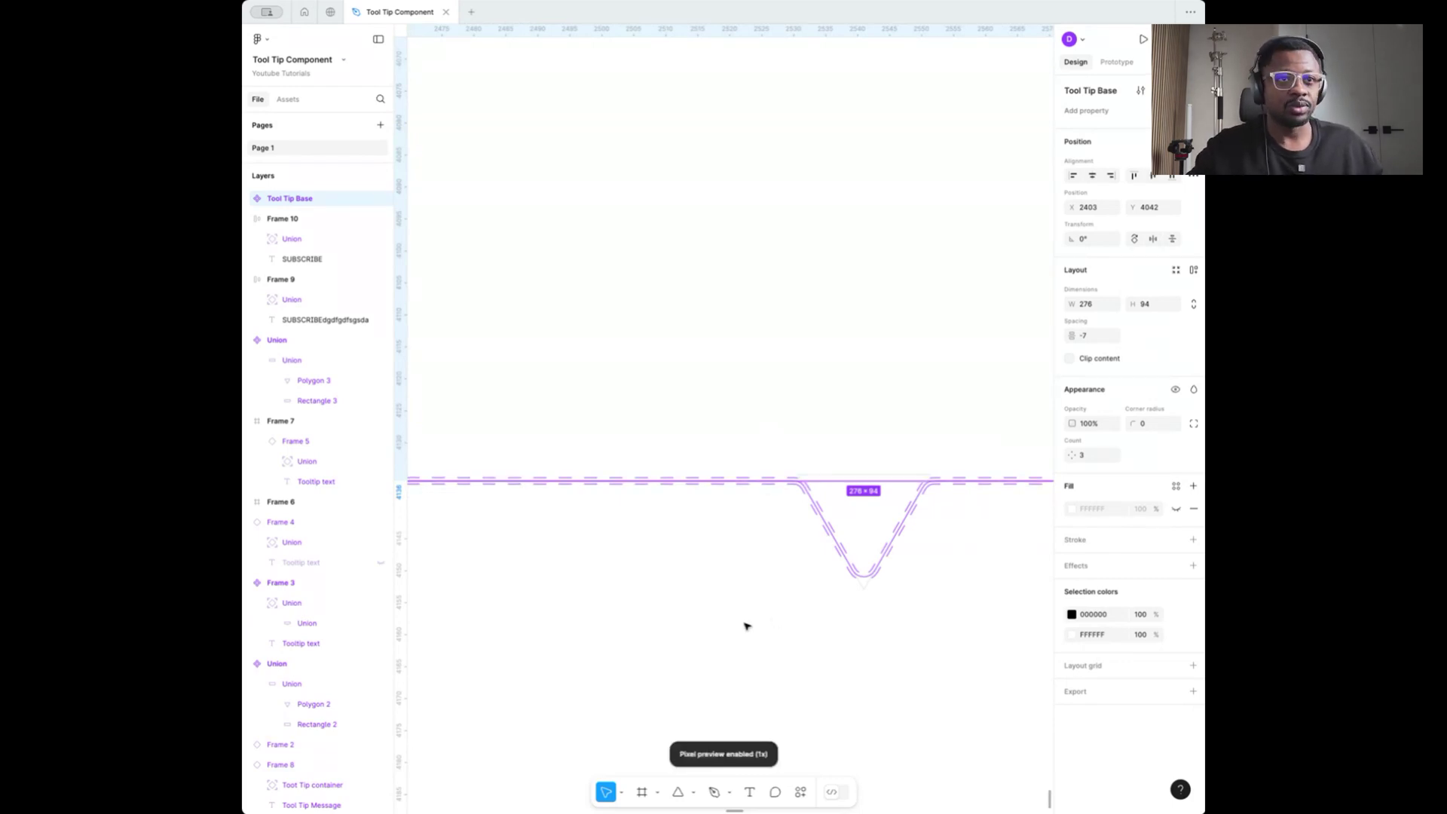
key("ctrl+alt+y")
key("ctrl+y")
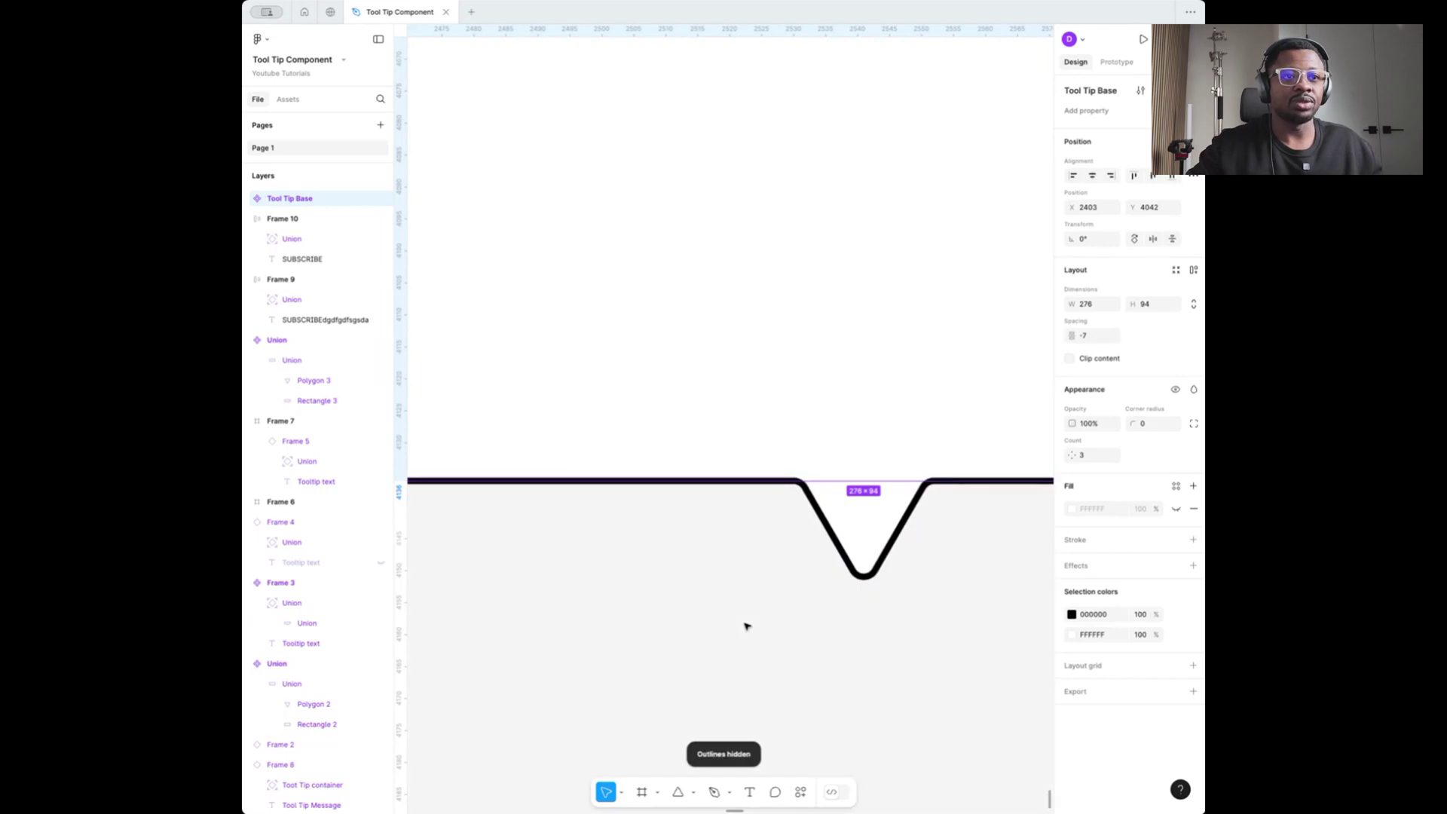
scroll(778, 556, "down", 5)
left_click(889, 591)
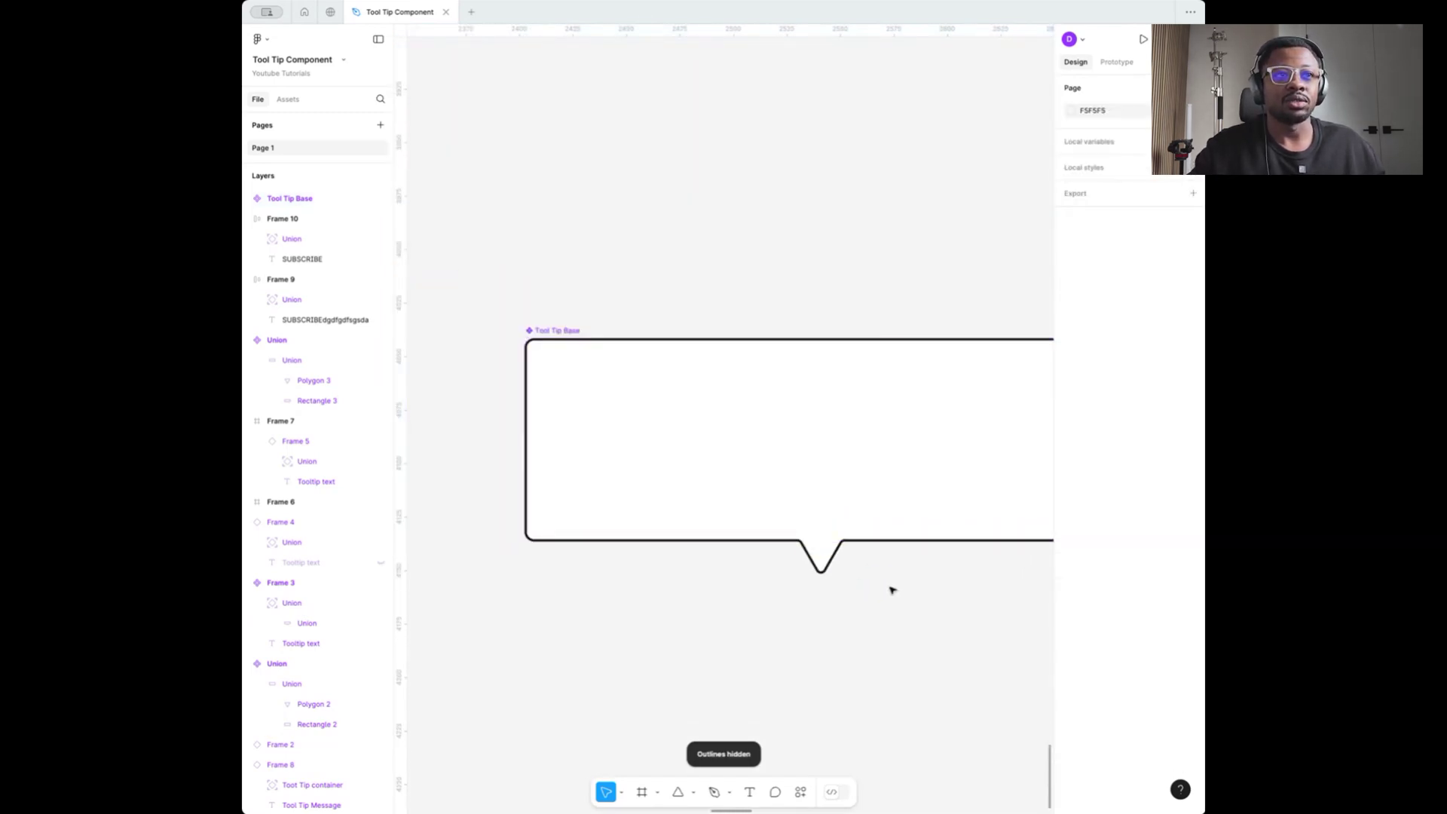
Select the pointer triangle inside the Tool Tip Base component and set its horizontal constraint to Center
scroll(803, 465, "down", 3)
scroll(681, 391, "down", 2)
left_click(529, 237)
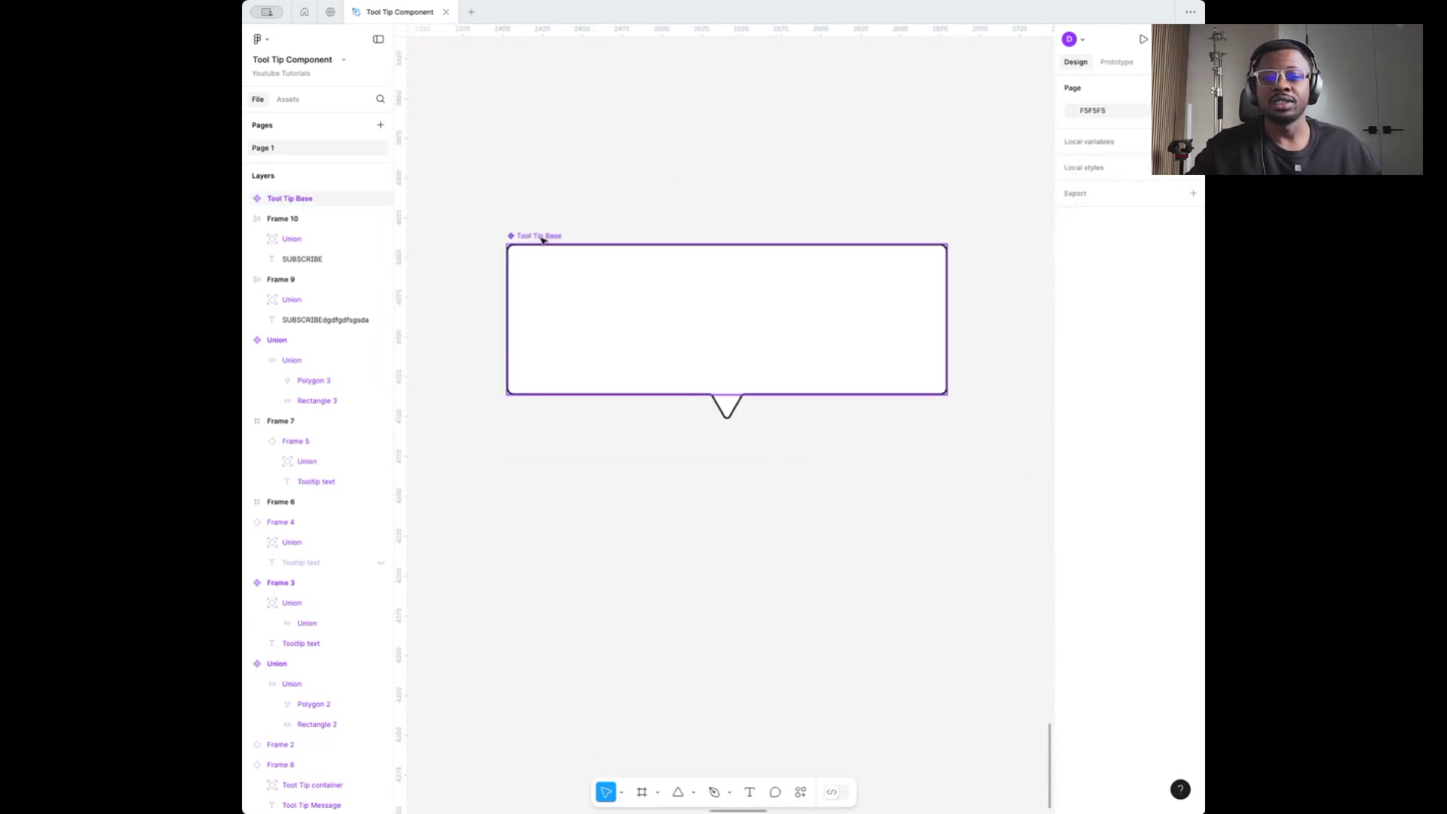
left_click(725, 407)
scroll(731, 404, "up", 5)
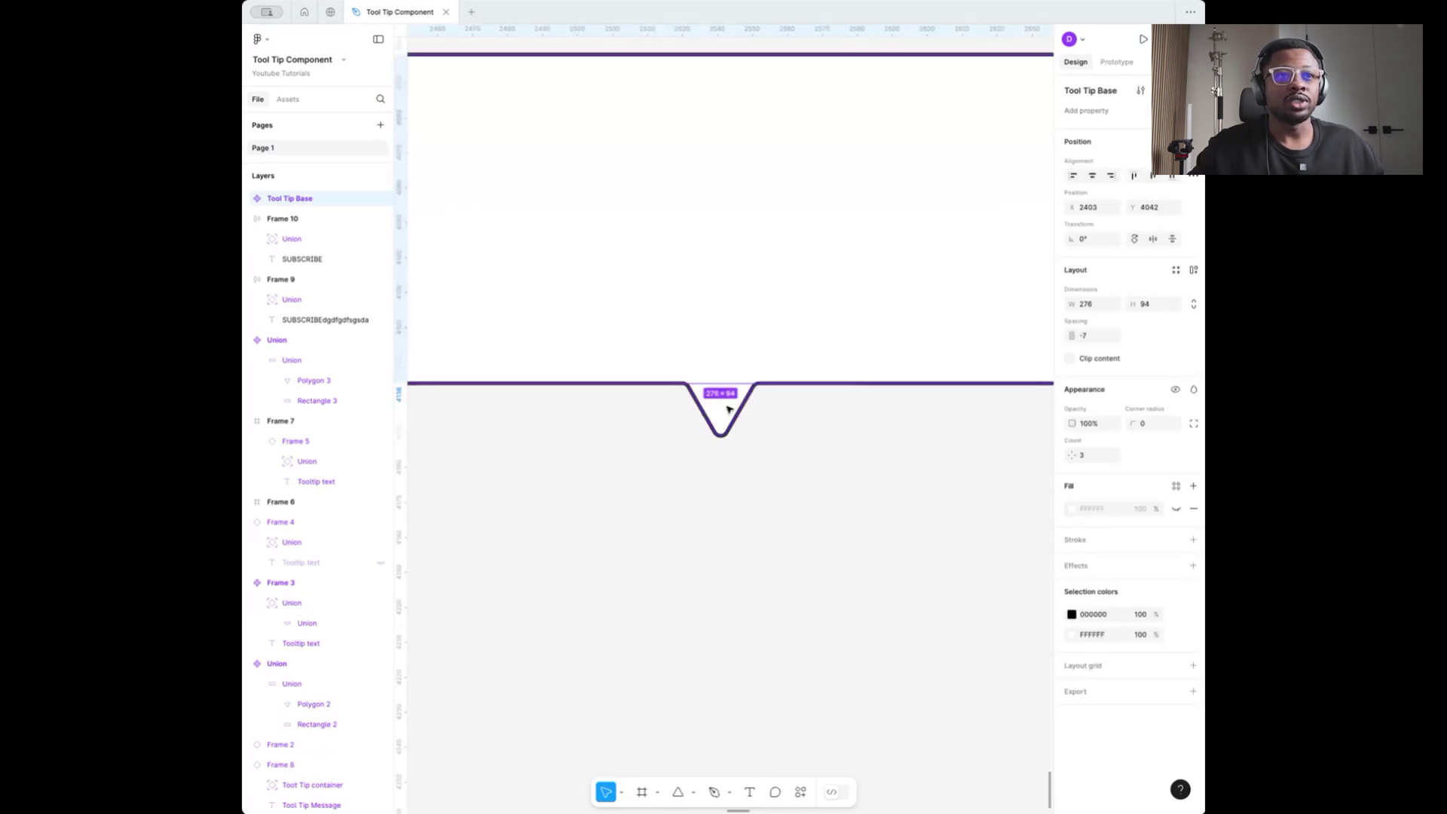
double_click(728, 407)
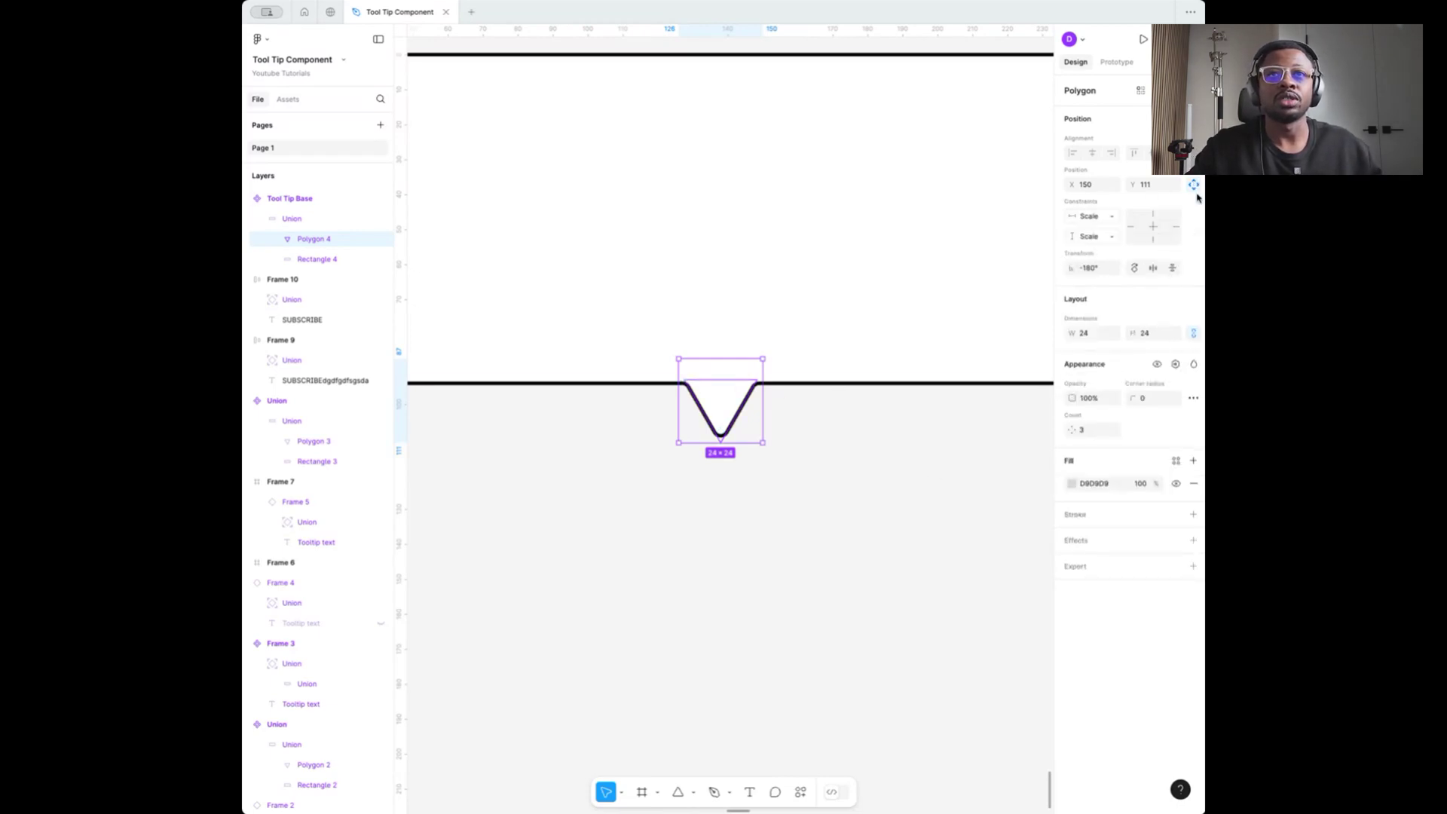
left_click(1109, 219)
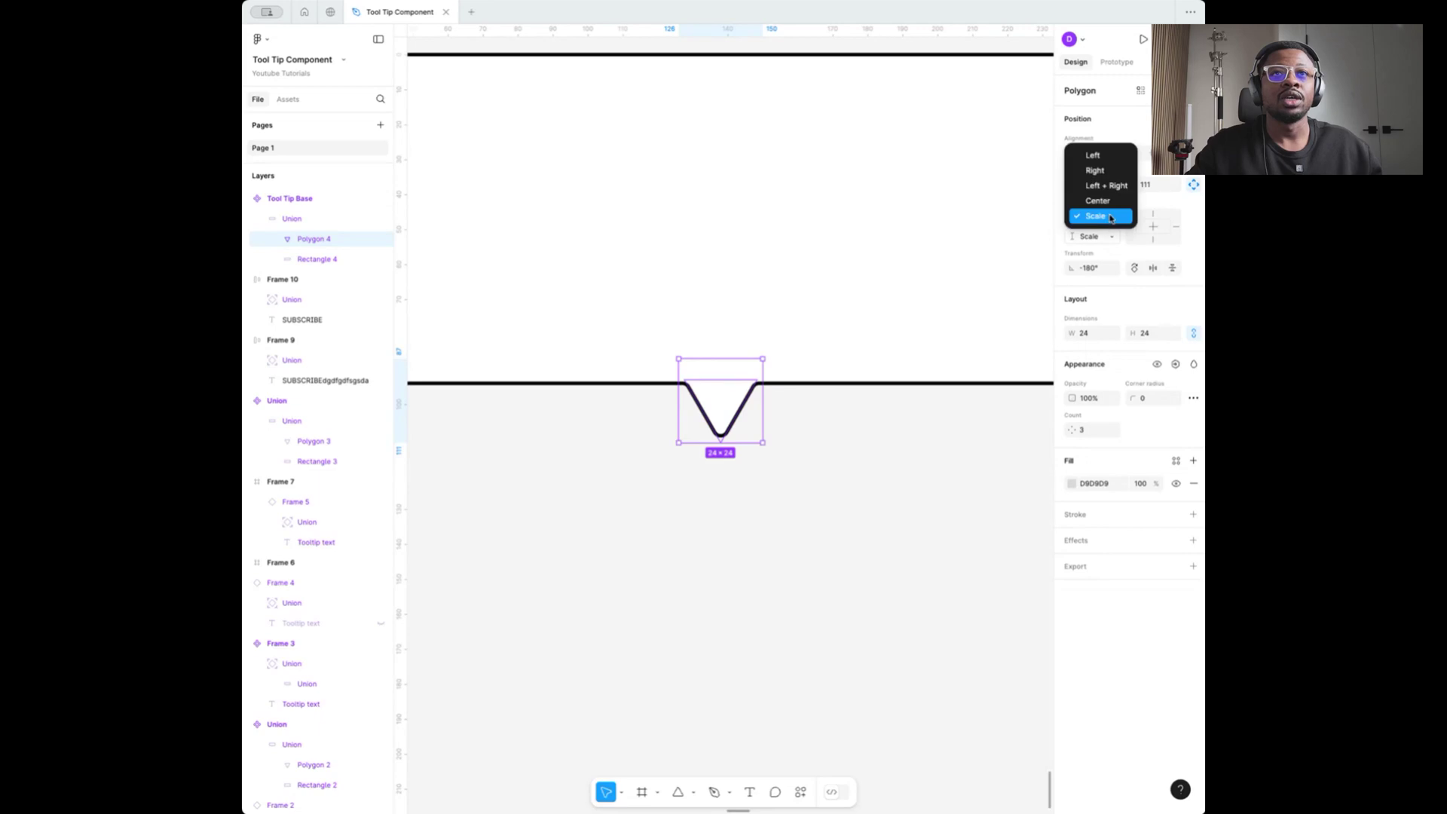
left_click(1099, 201)
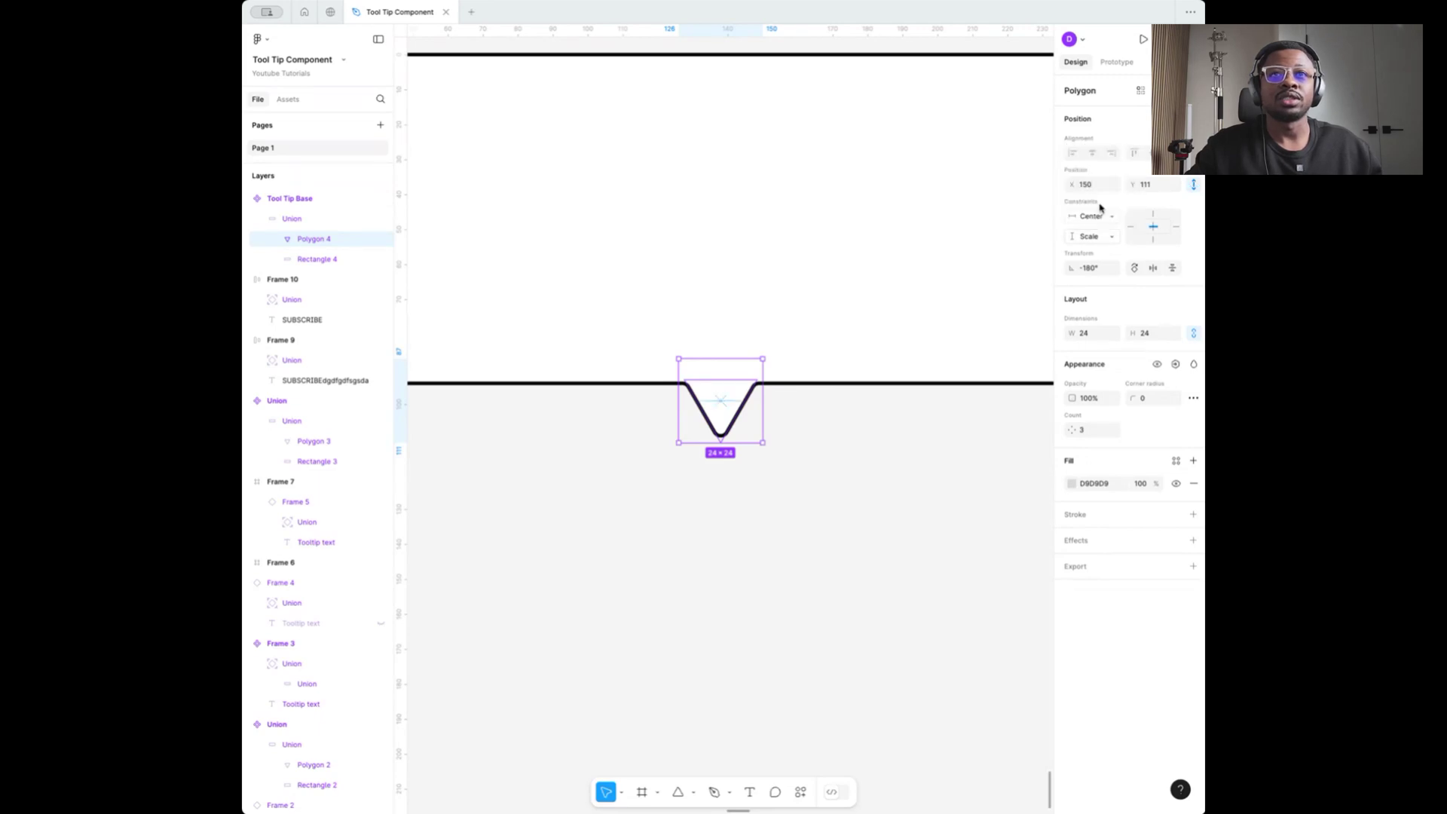
Set the pointer triangle's vertical constraint to Bottom
left_click(1109, 238)
left_click(1109, 240)
left_click(1108, 238)
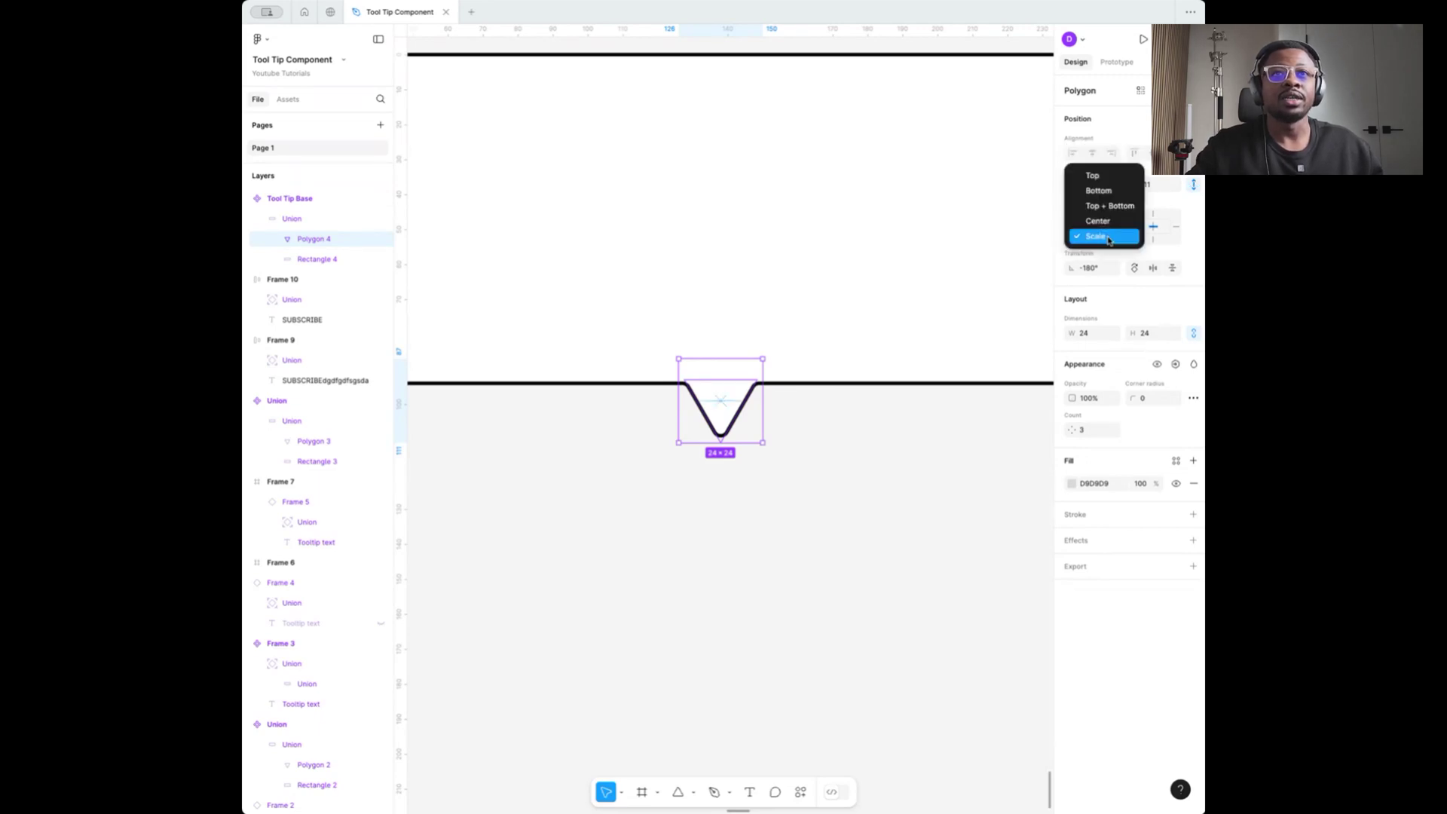
left_click(1096, 189)
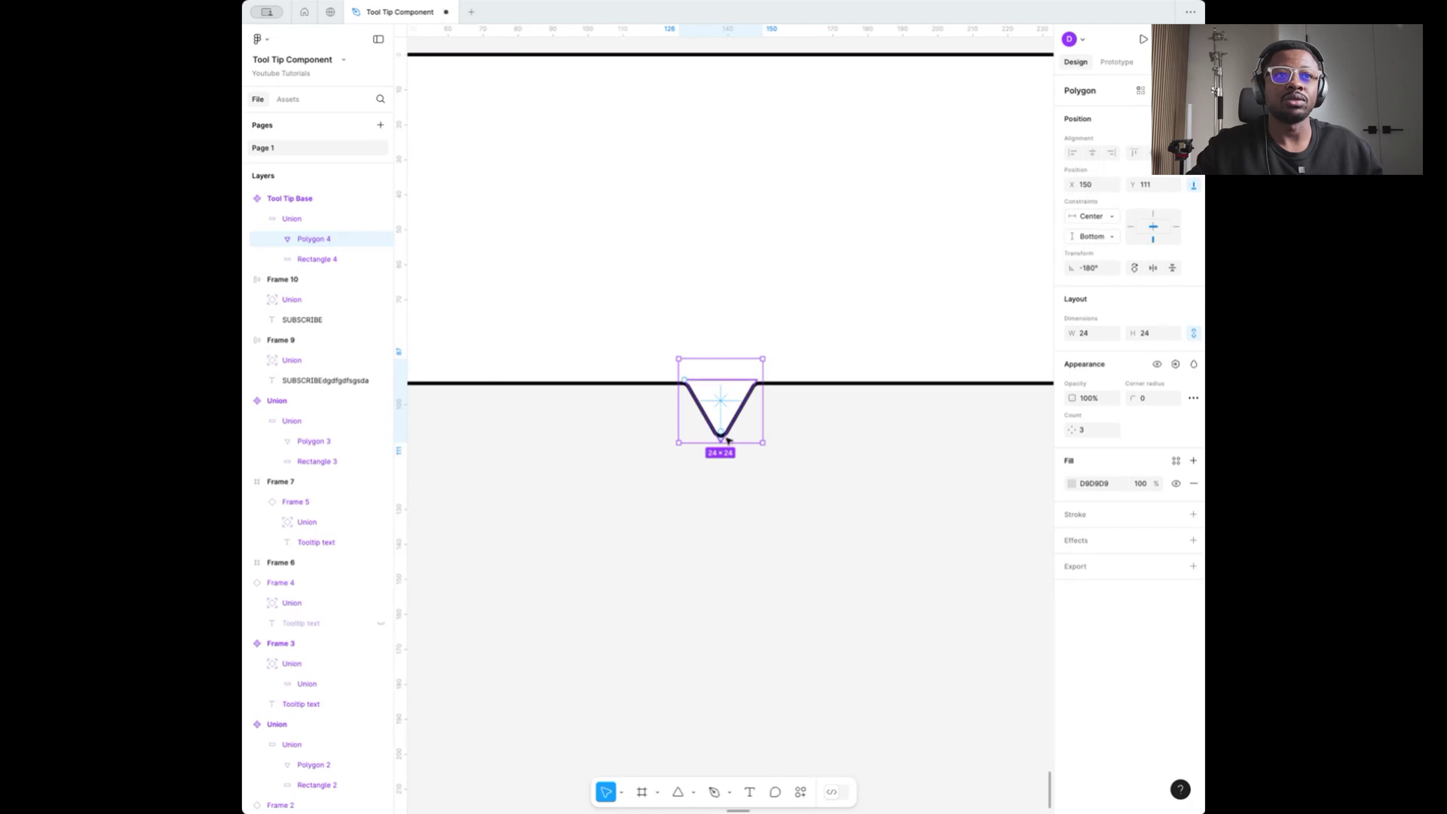
Select the rectangle inside the Tool Tip Base component and set its constraints to Left + Right horizontally and Top + Bottom vertically
scroll(735, 408, "down", 5)
left_click(612, 311)
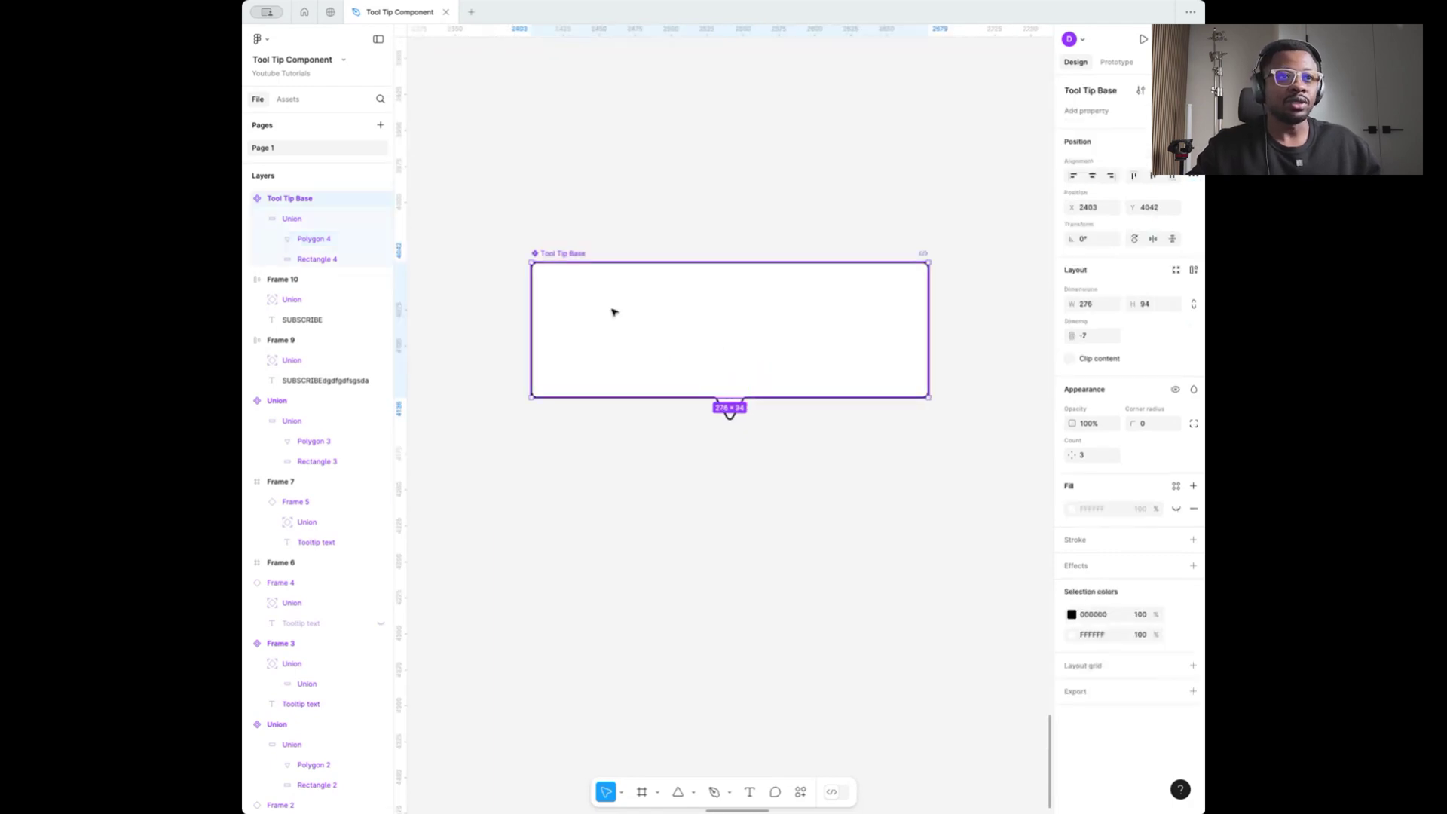
left_click(644, 344)
double_click(627, 339)
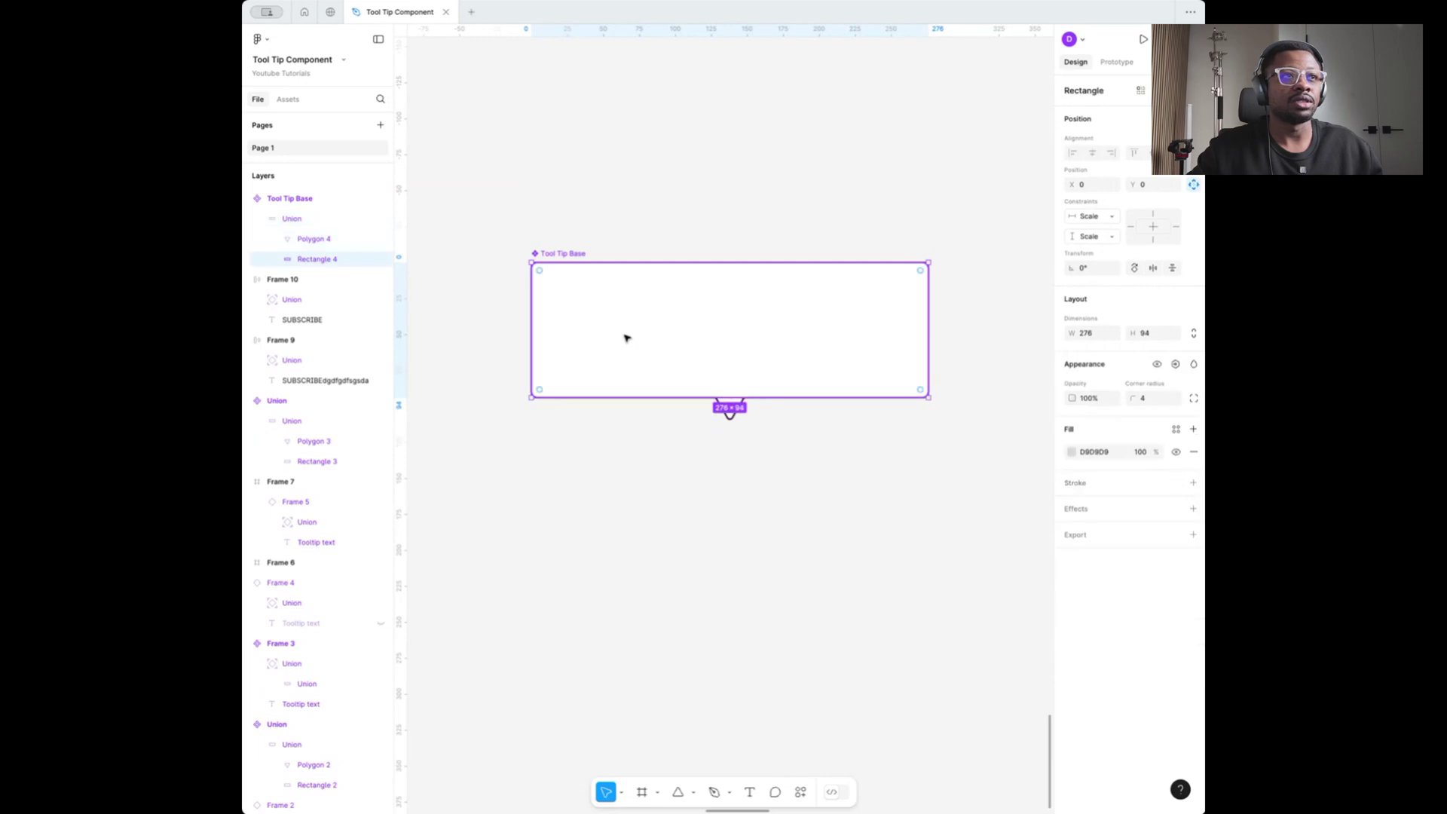
left_click(1103, 216)
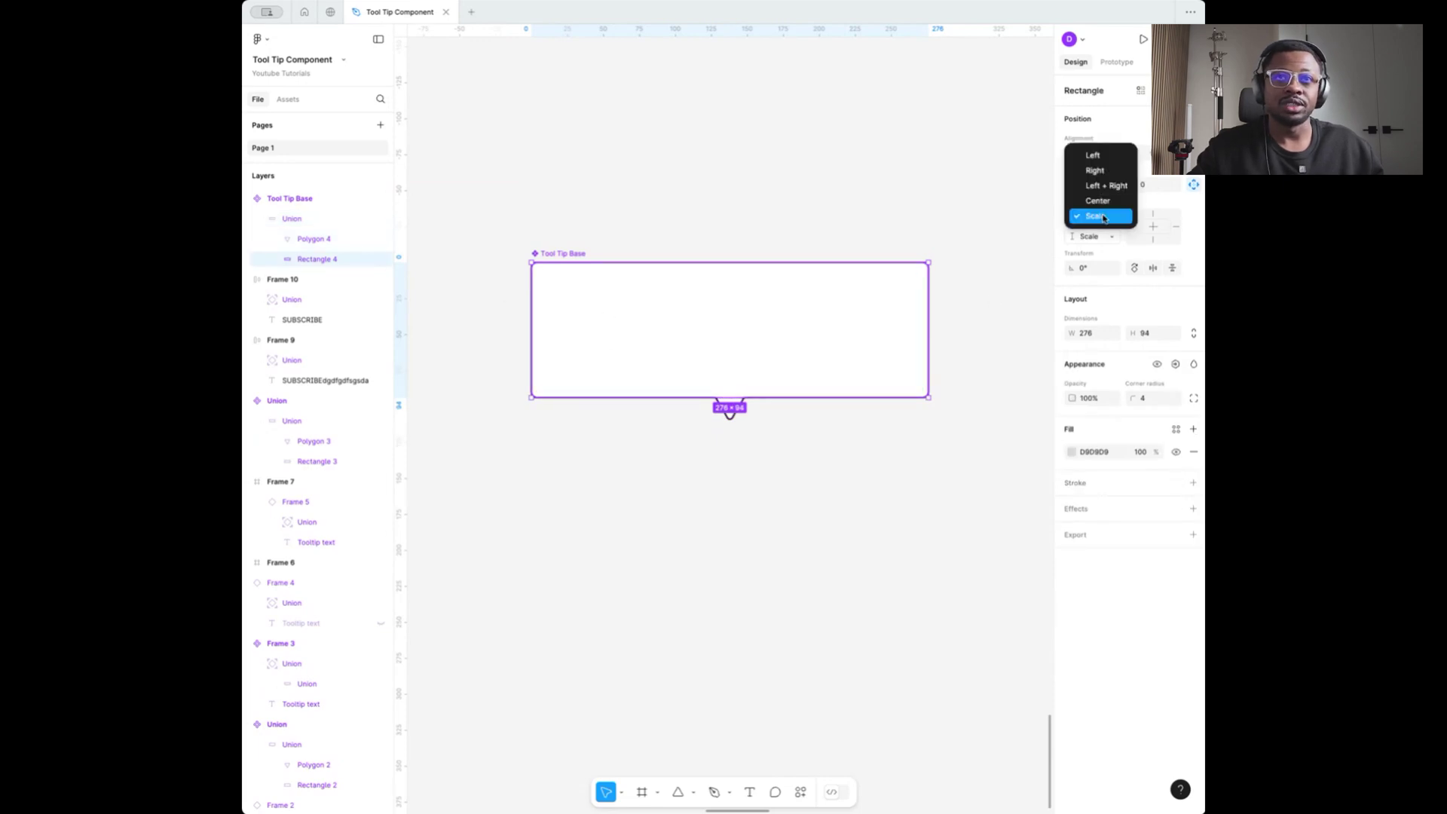
left_click(1118, 190)
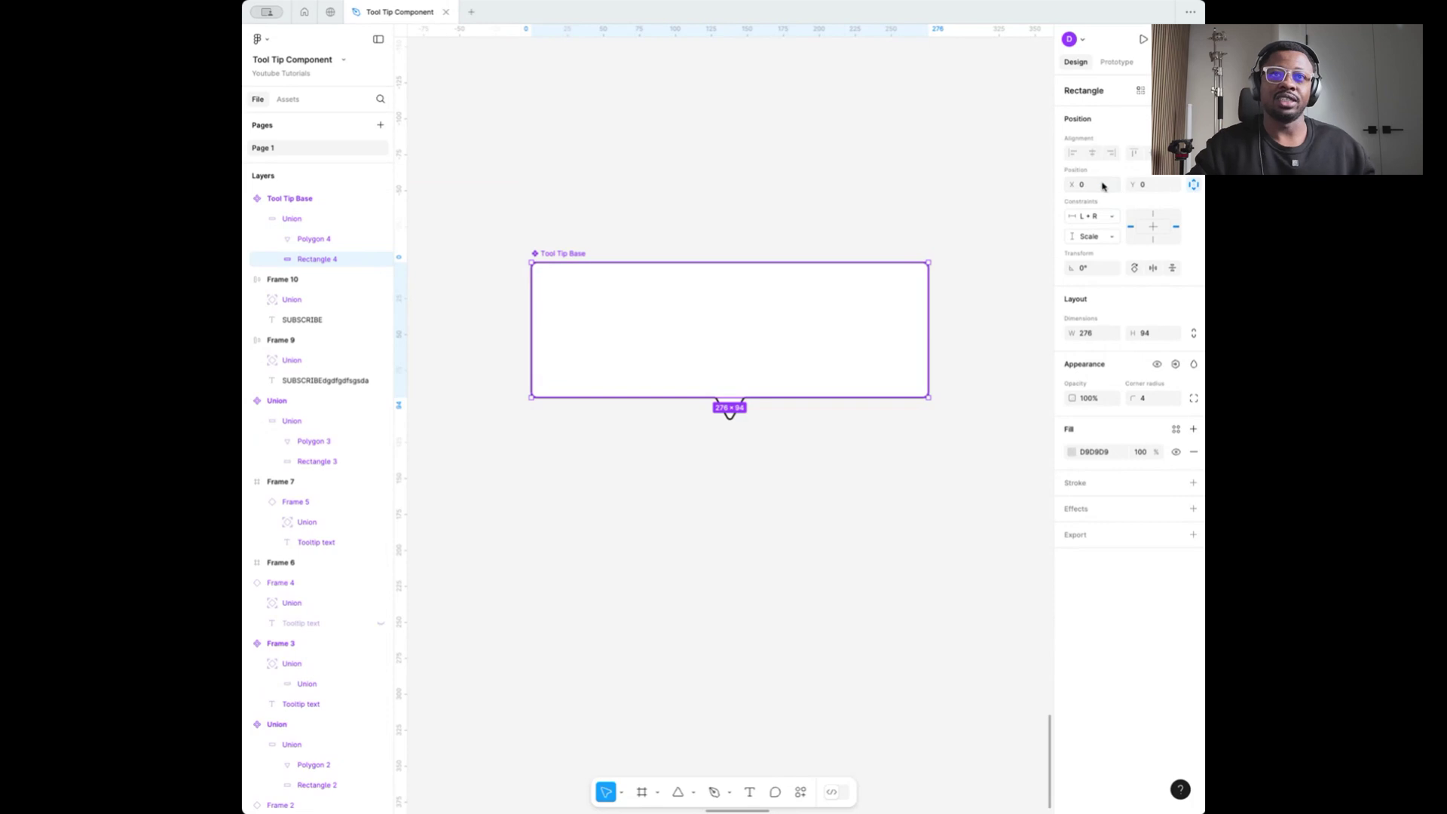
left_click(1112, 236)
left_click(1118, 205)
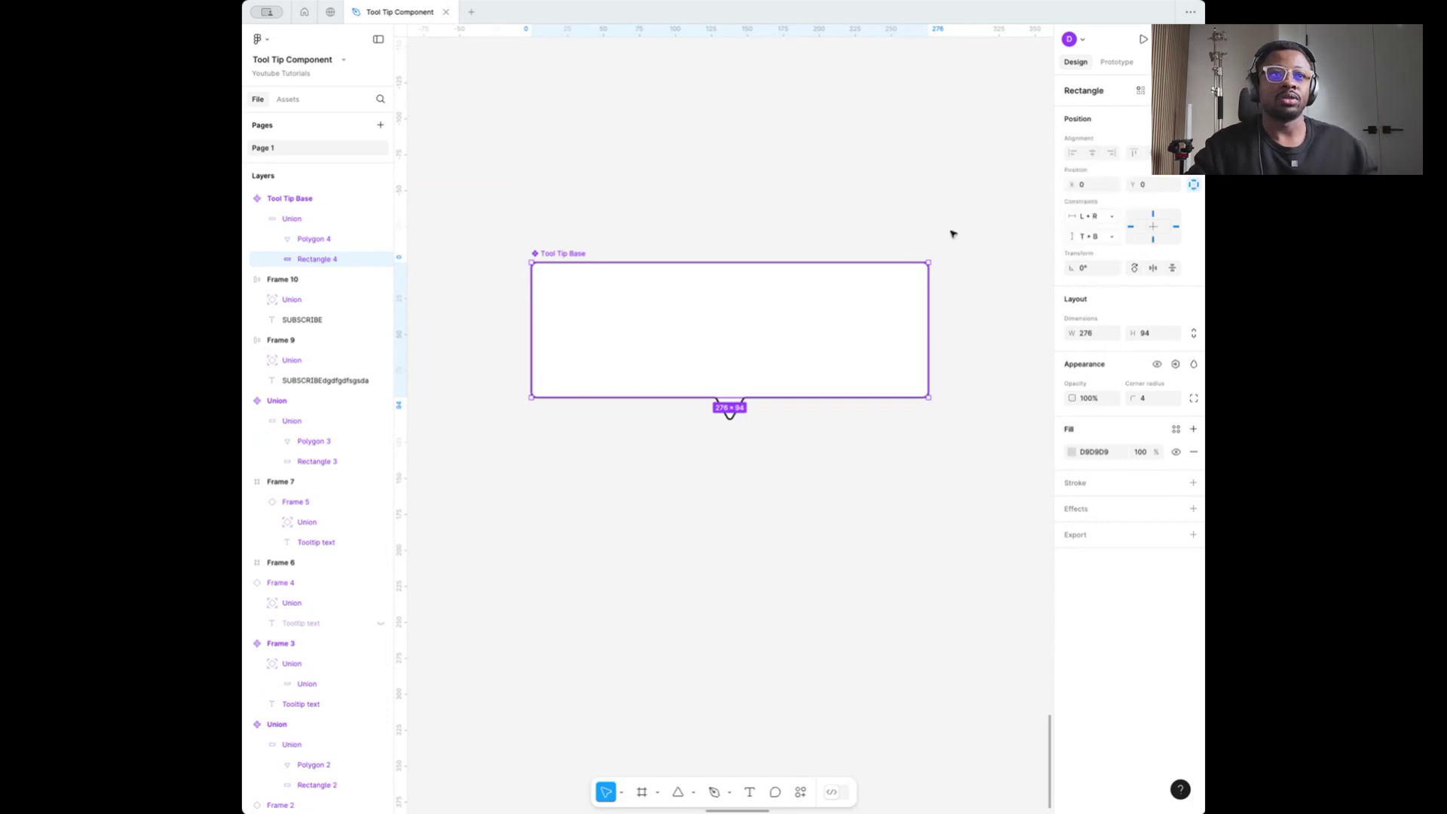
Move the Tool Tip Base component up to about X 2410, Y 4008 and deselect it
left_click(724, 164)
left_click_drag(554, 265, 564, 217)
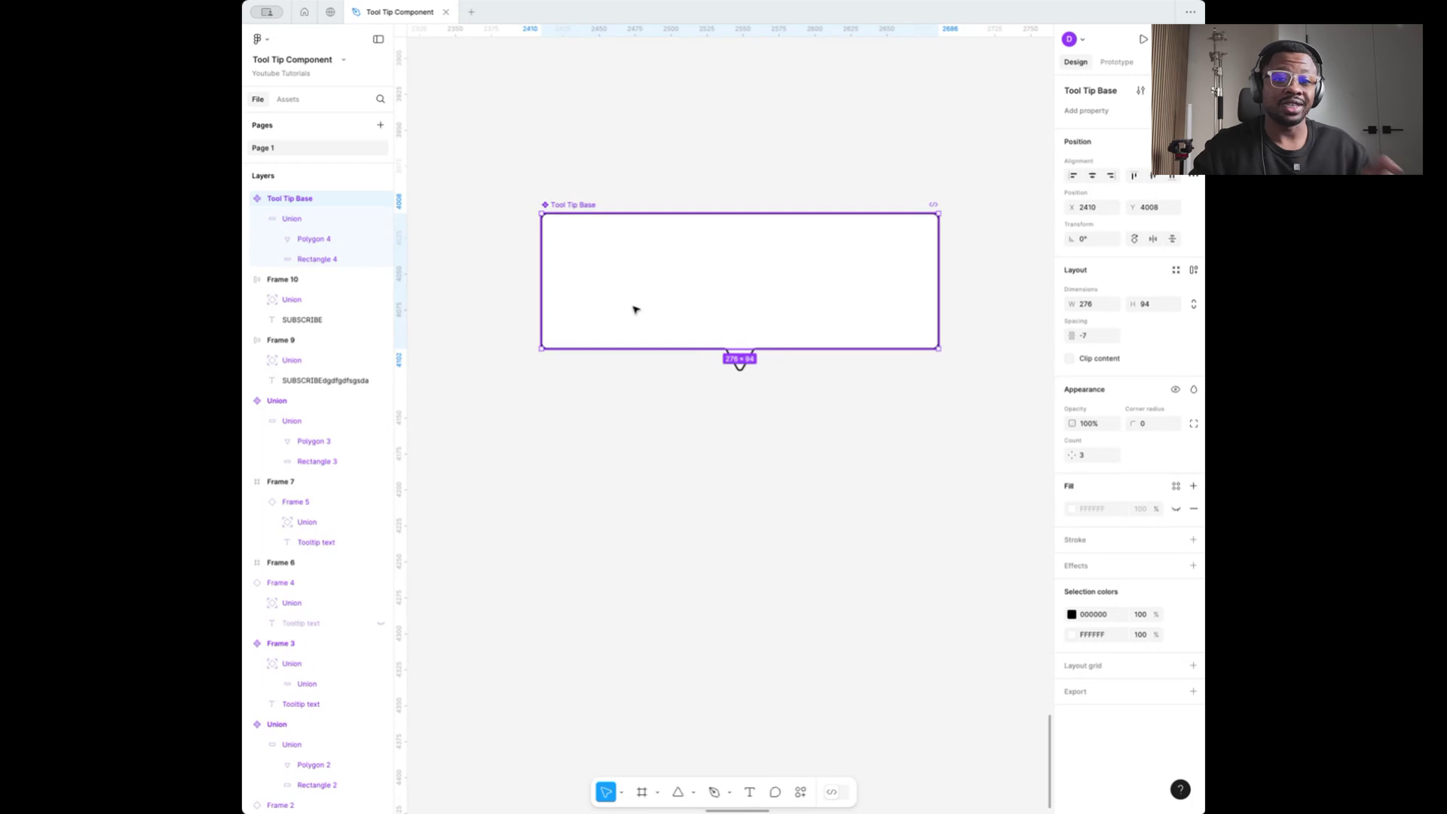
left_click(588, 467)
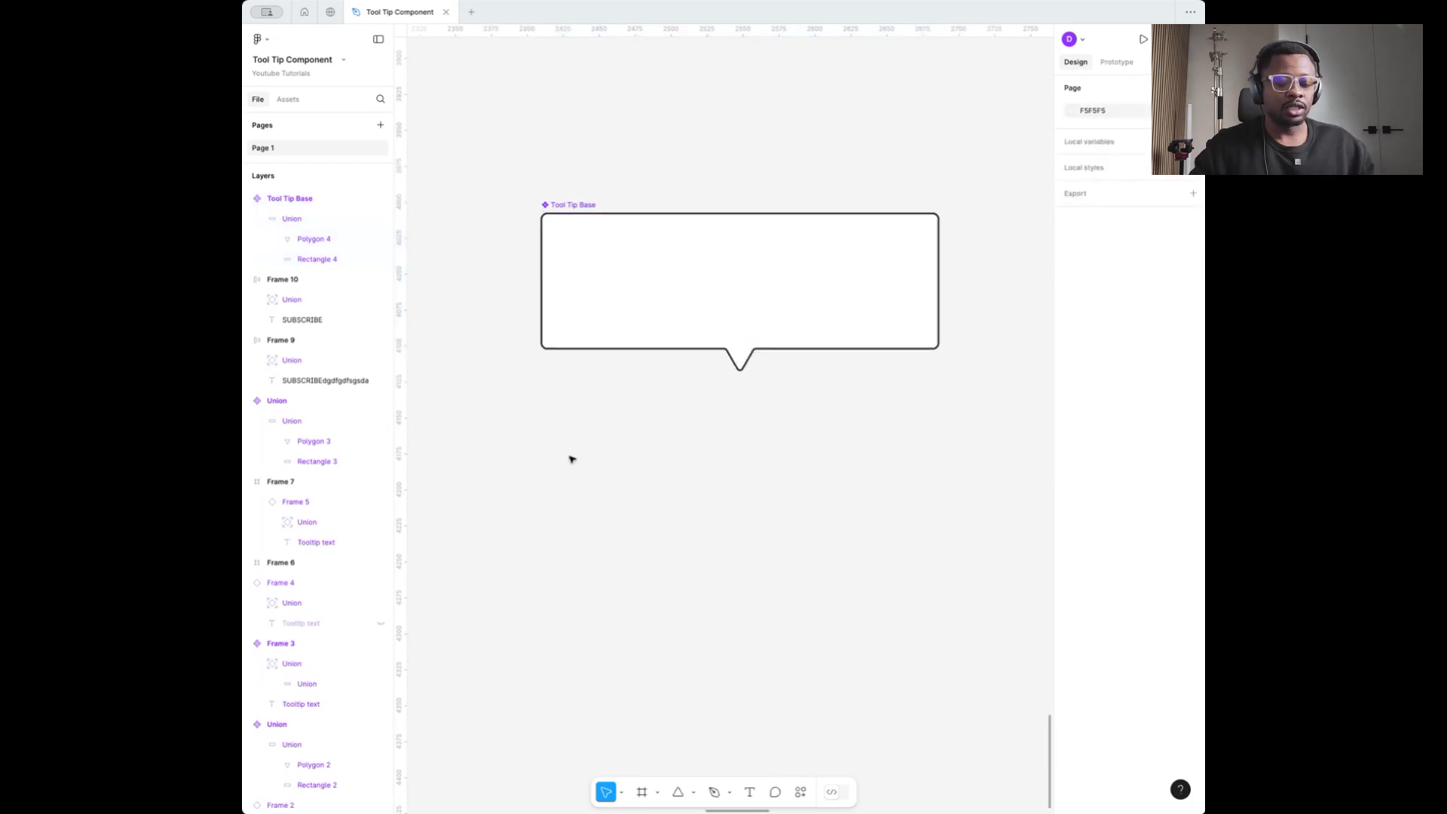
Add a text layer reading "Tool Tip" in the empty canvas area below the Tool Tip Base component
key("t")
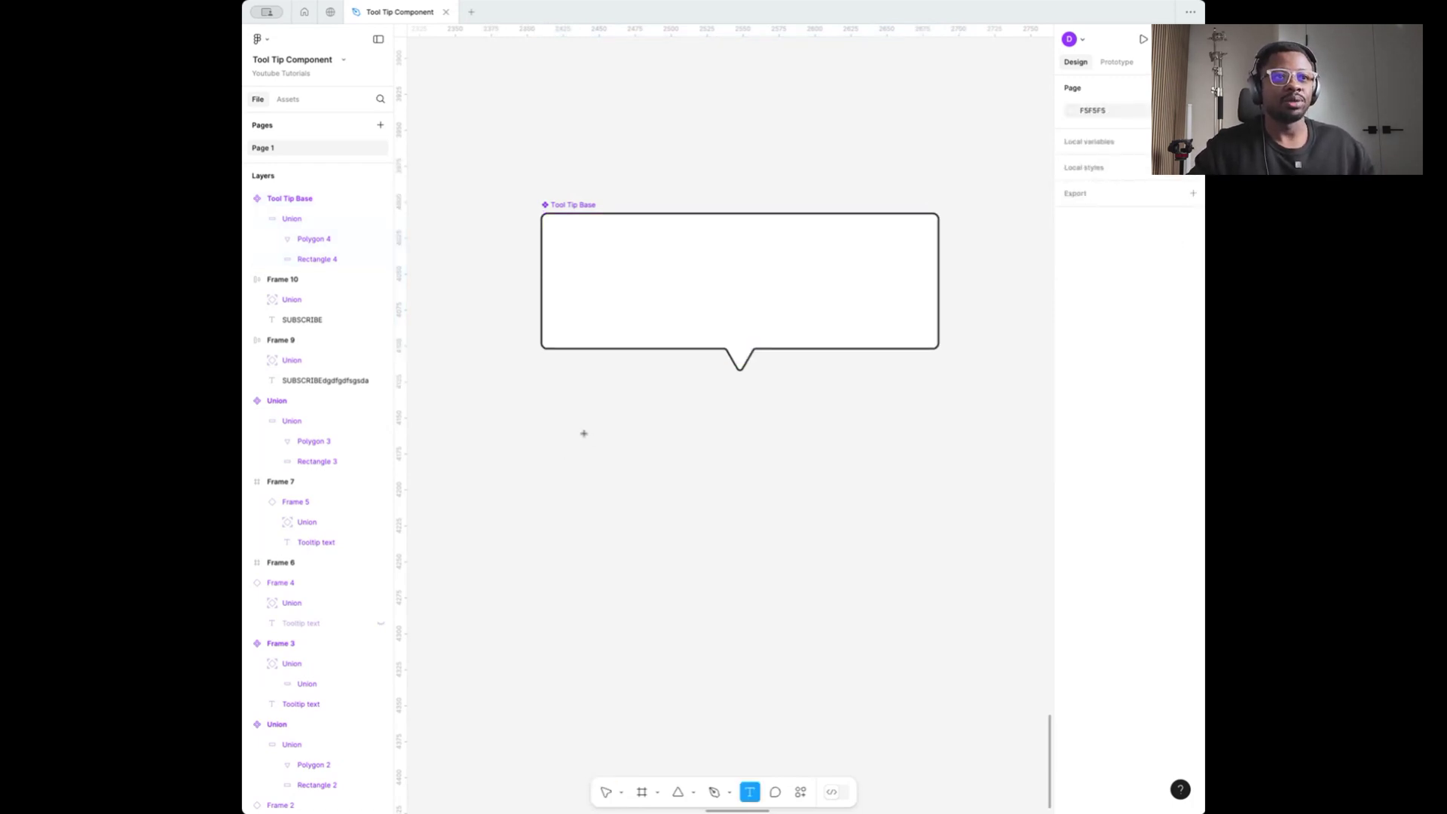
left_click(583, 433)
type("T")
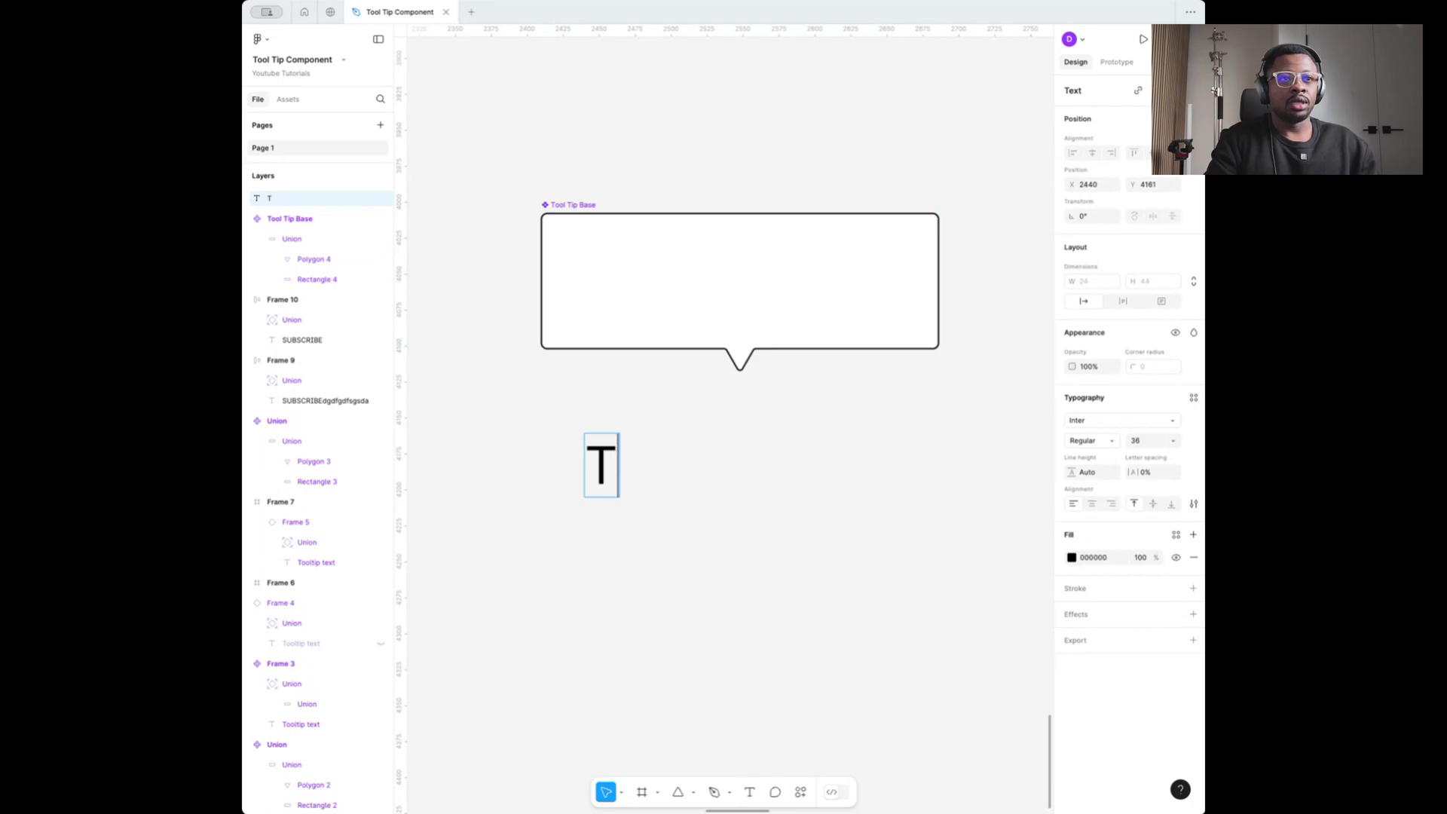
type("ool Tip Conten")
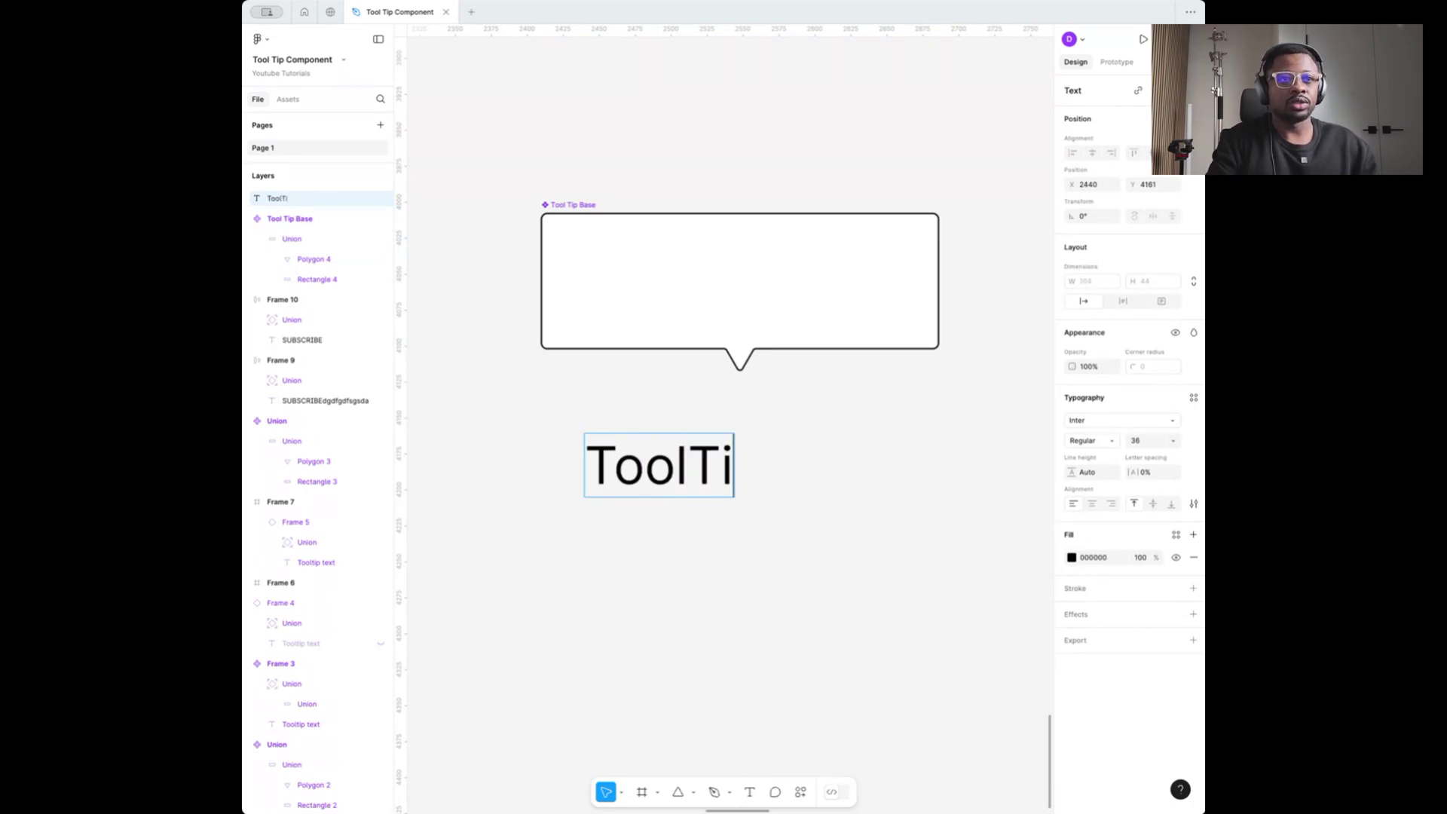
key("BackSpace")
key("BackSpace")
key("BackSpace")
key("BackSpace")
key("BackSpace")
key("BackSpace")
key("BackSpace")
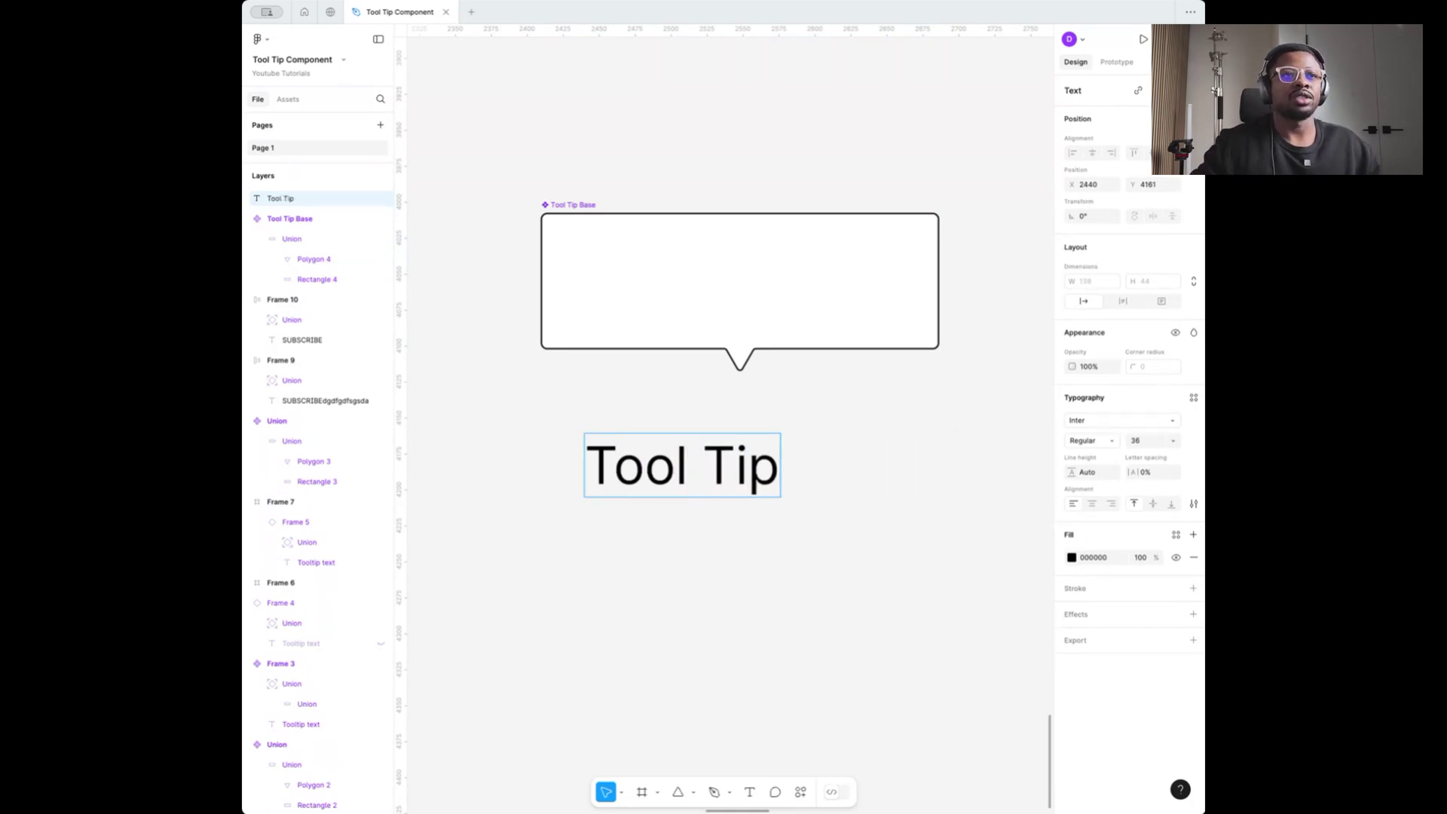
key("Escape")
left_click(954, 432)
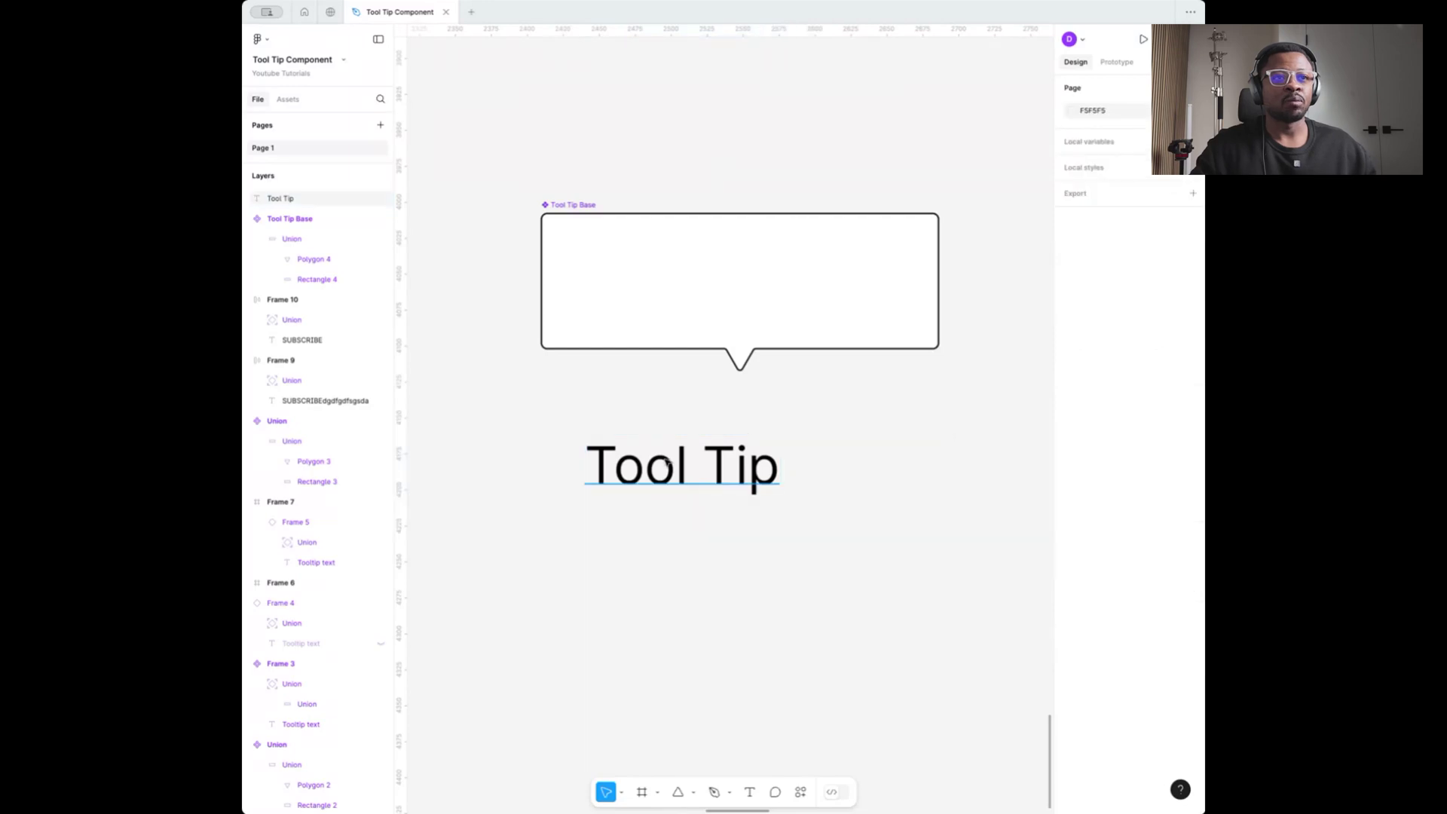
Move the Tool Tip text to about X 2470, Y 4183 and wrap it in an auto layout frame
left_click(679, 472)
left_click_drag(679, 471, 722, 504)
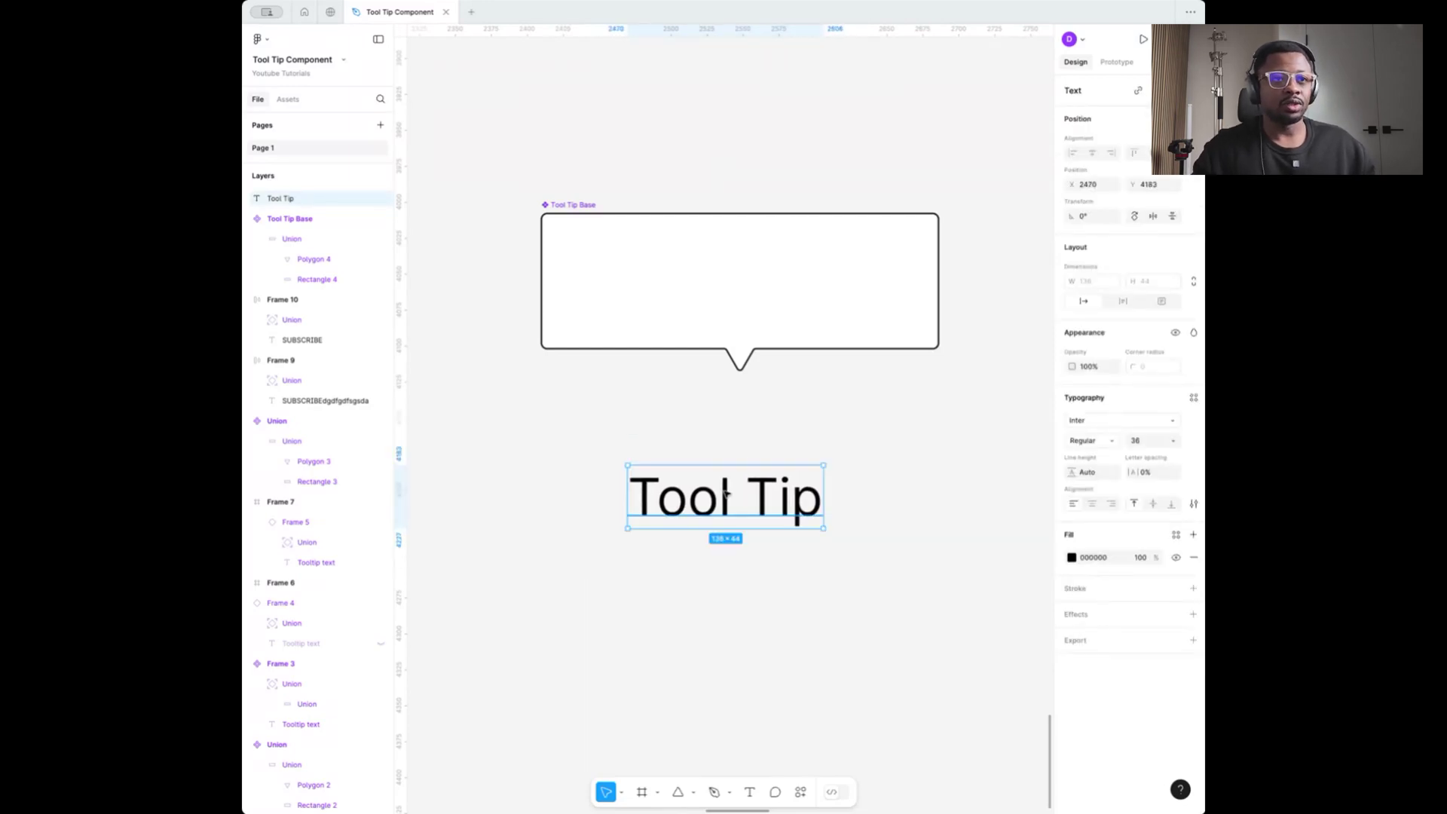
key("shift+a")
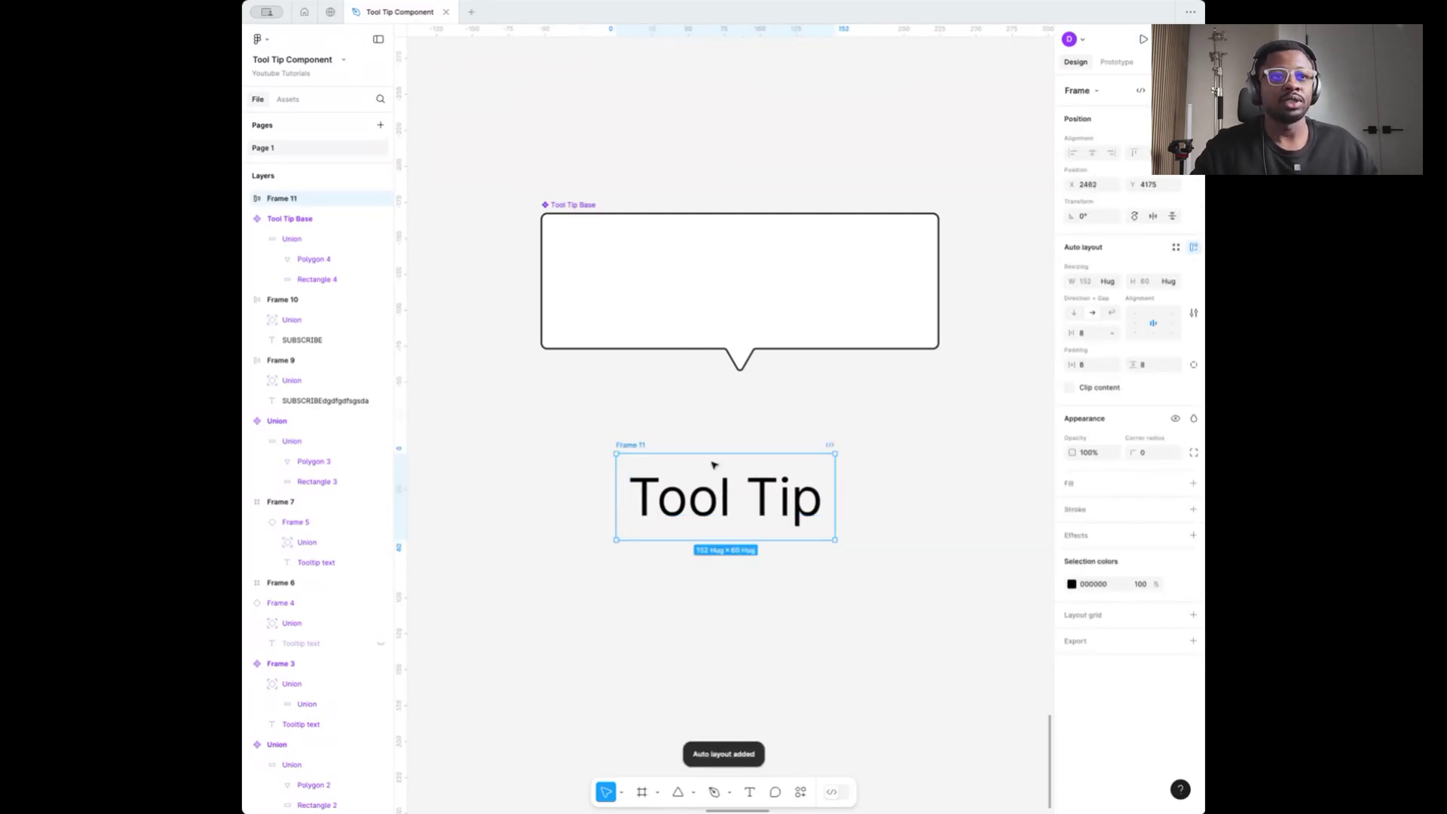
left_click(735, 459)
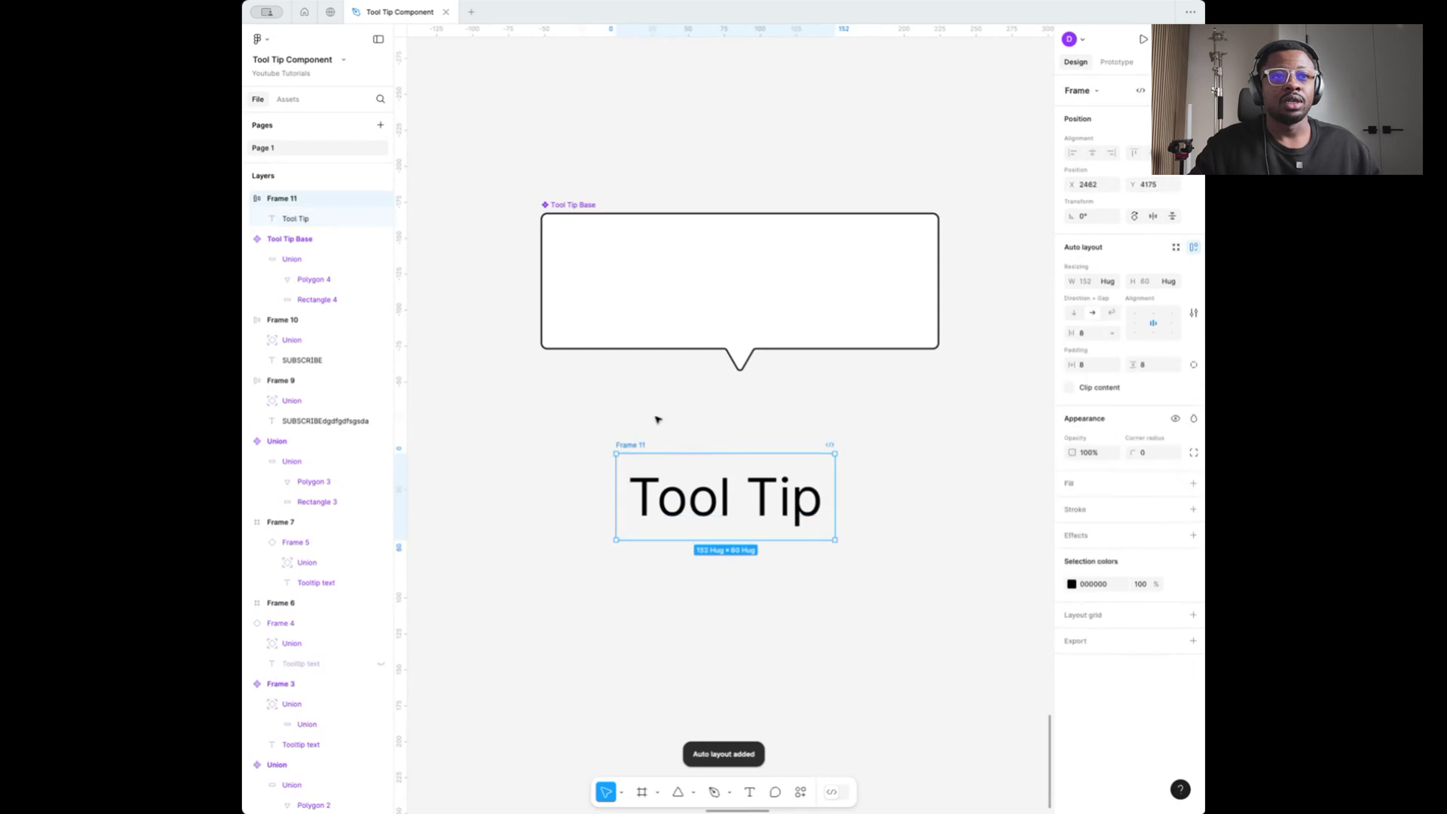
left_click(655, 420)
Set the auto layout frame's horizontal and vertical padding to 16 and deselect it
left_click(637, 443)
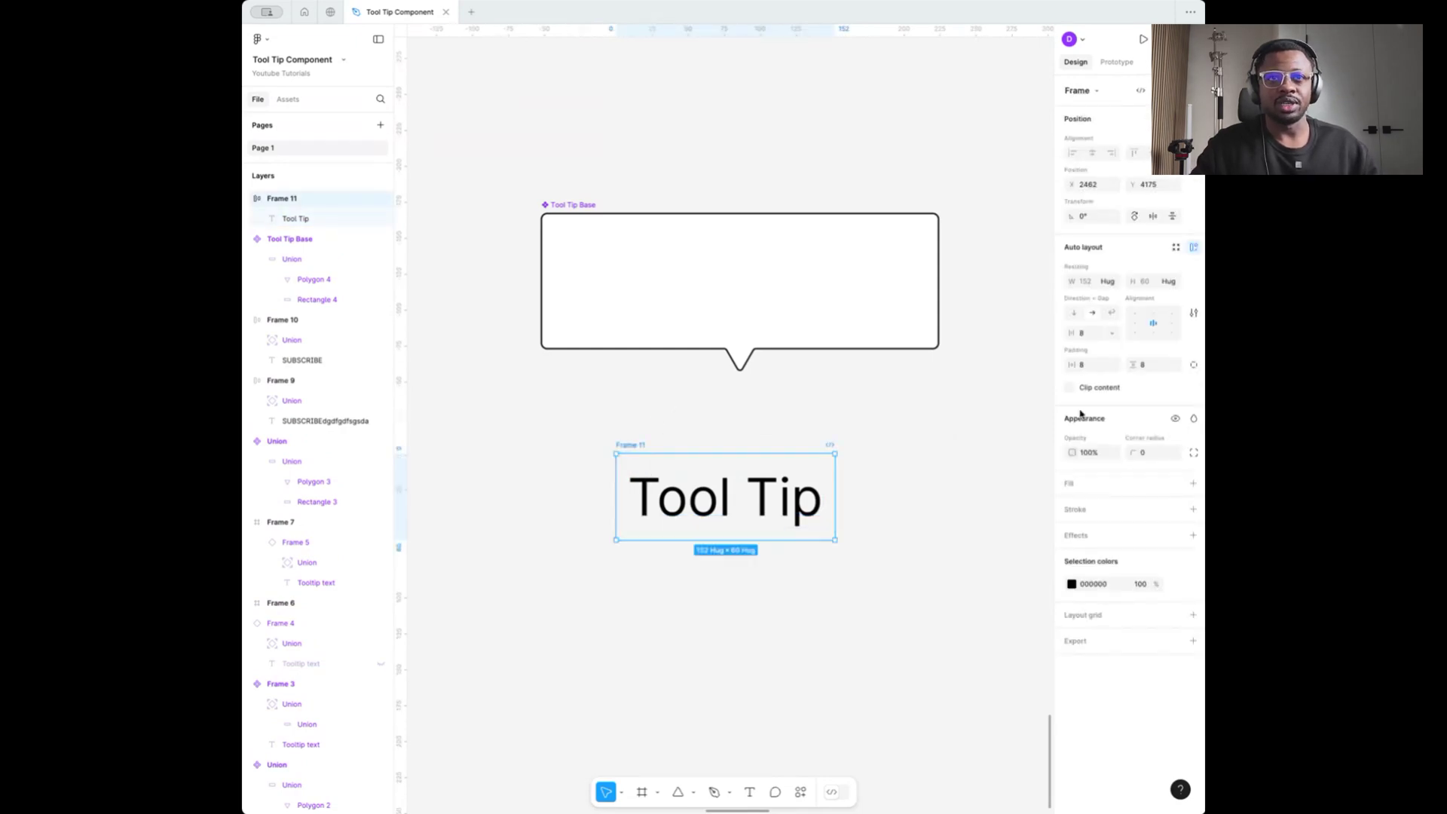
left_click(1094, 366)
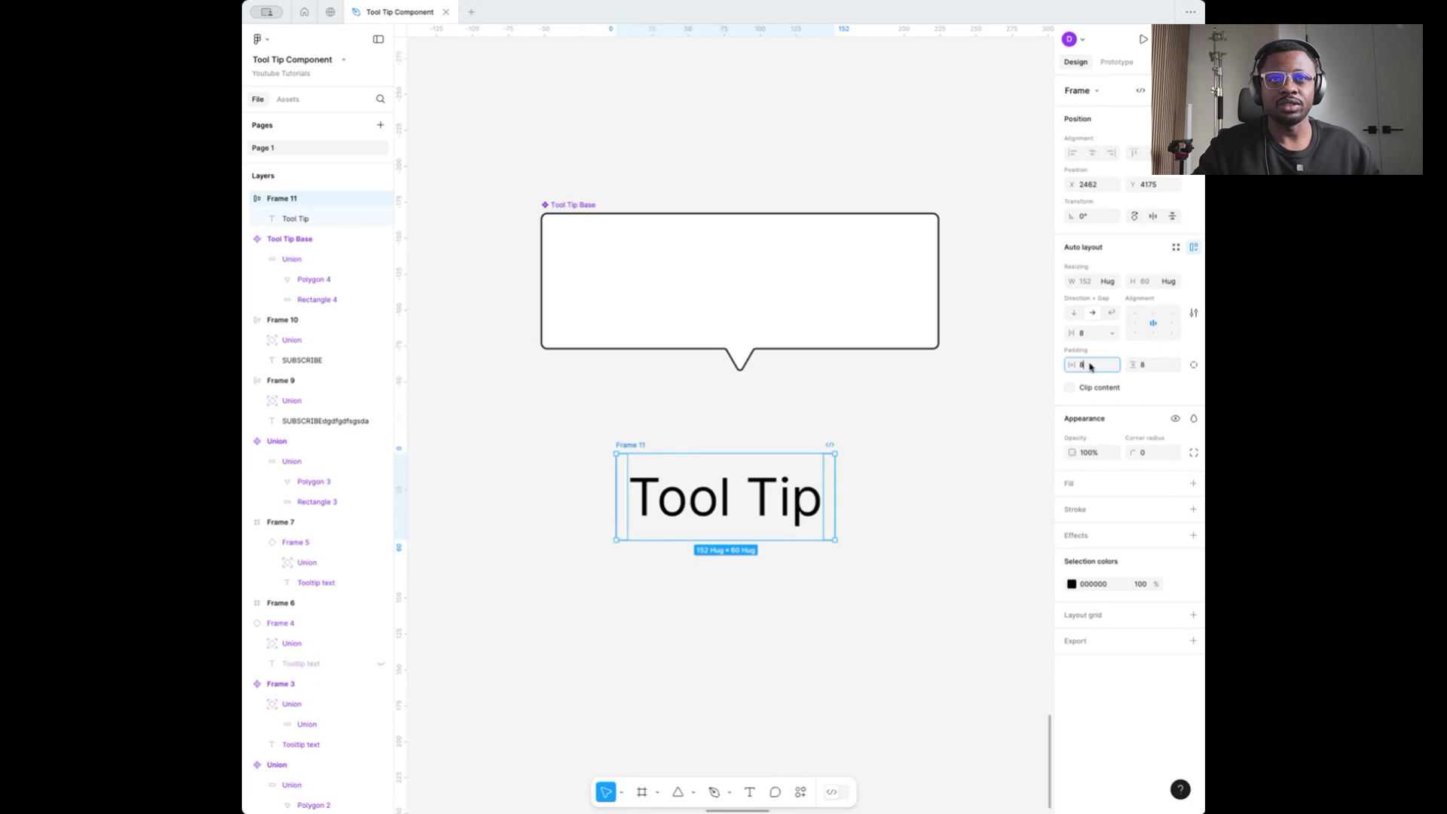
type("16")
left_click(1154, 366)
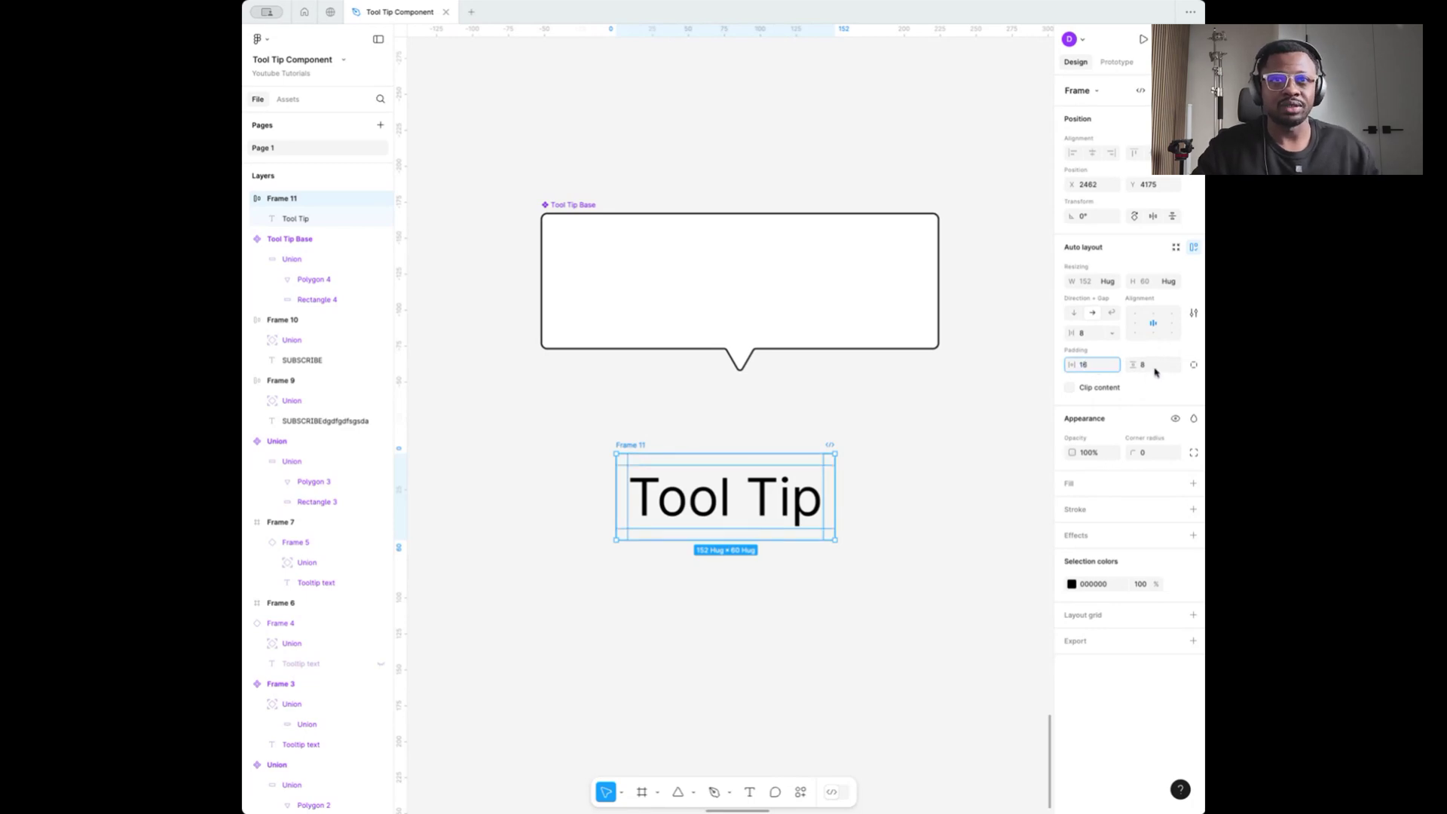
type("16")
key("Return")
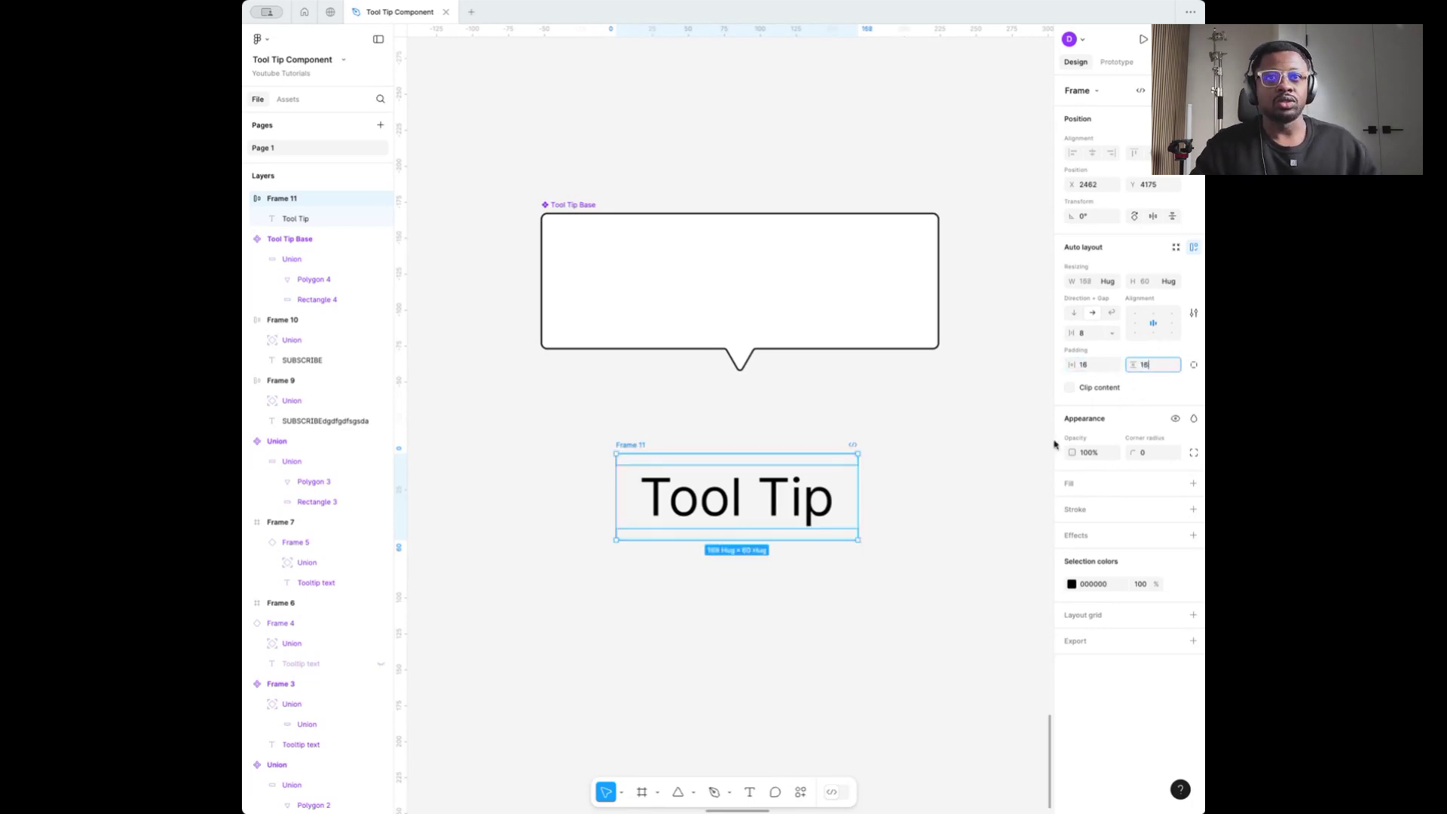
left_click(968, 540)
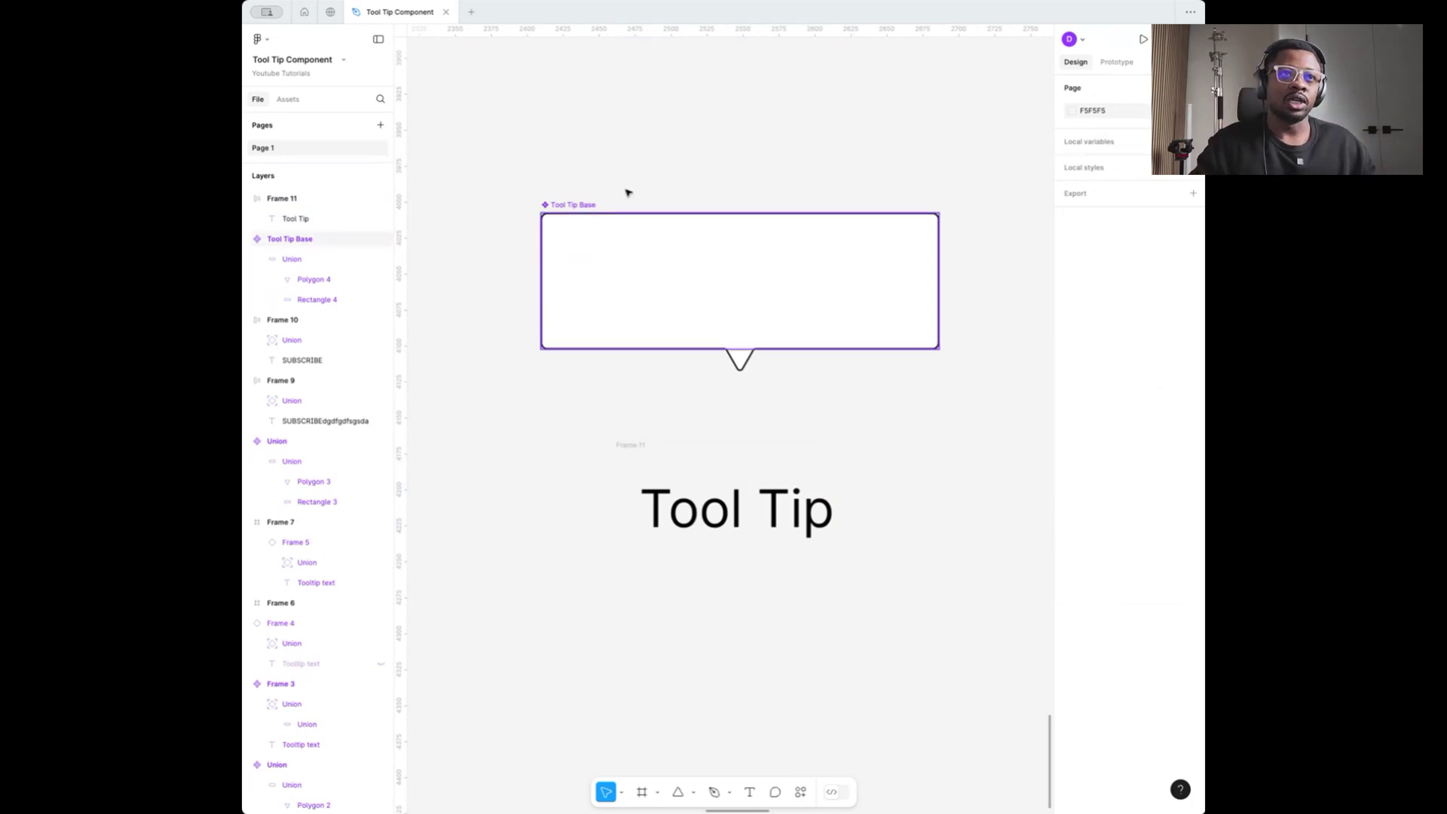
Rename the text's auto layout frame to "Tool Tip Text" and move it to about X 2406, Y 4234
left_click(631, 445)
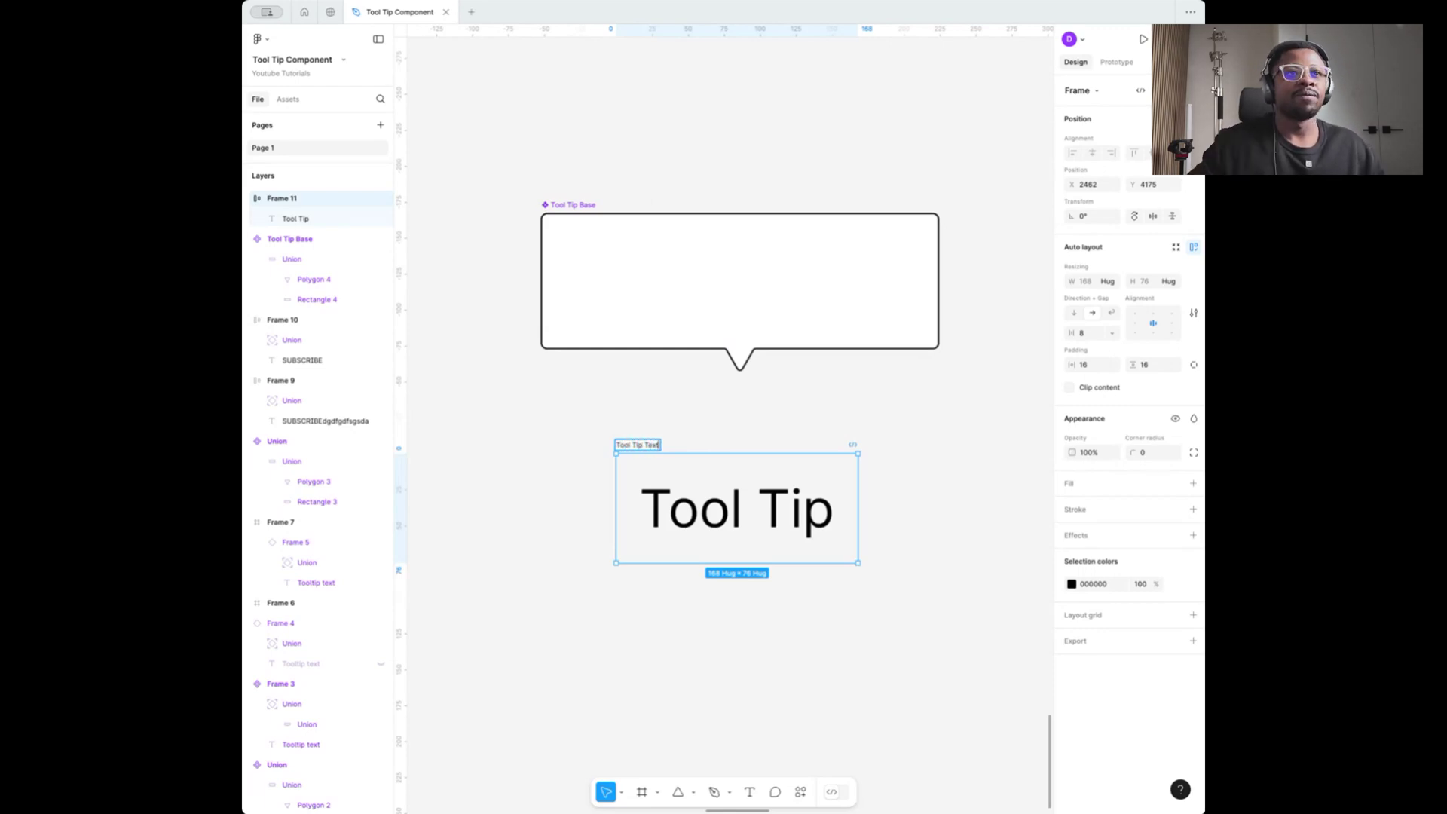
left_click(687, 424)
left_click_drag(654, 443, 574, 530)
scroll(649, 265, "down", 2)
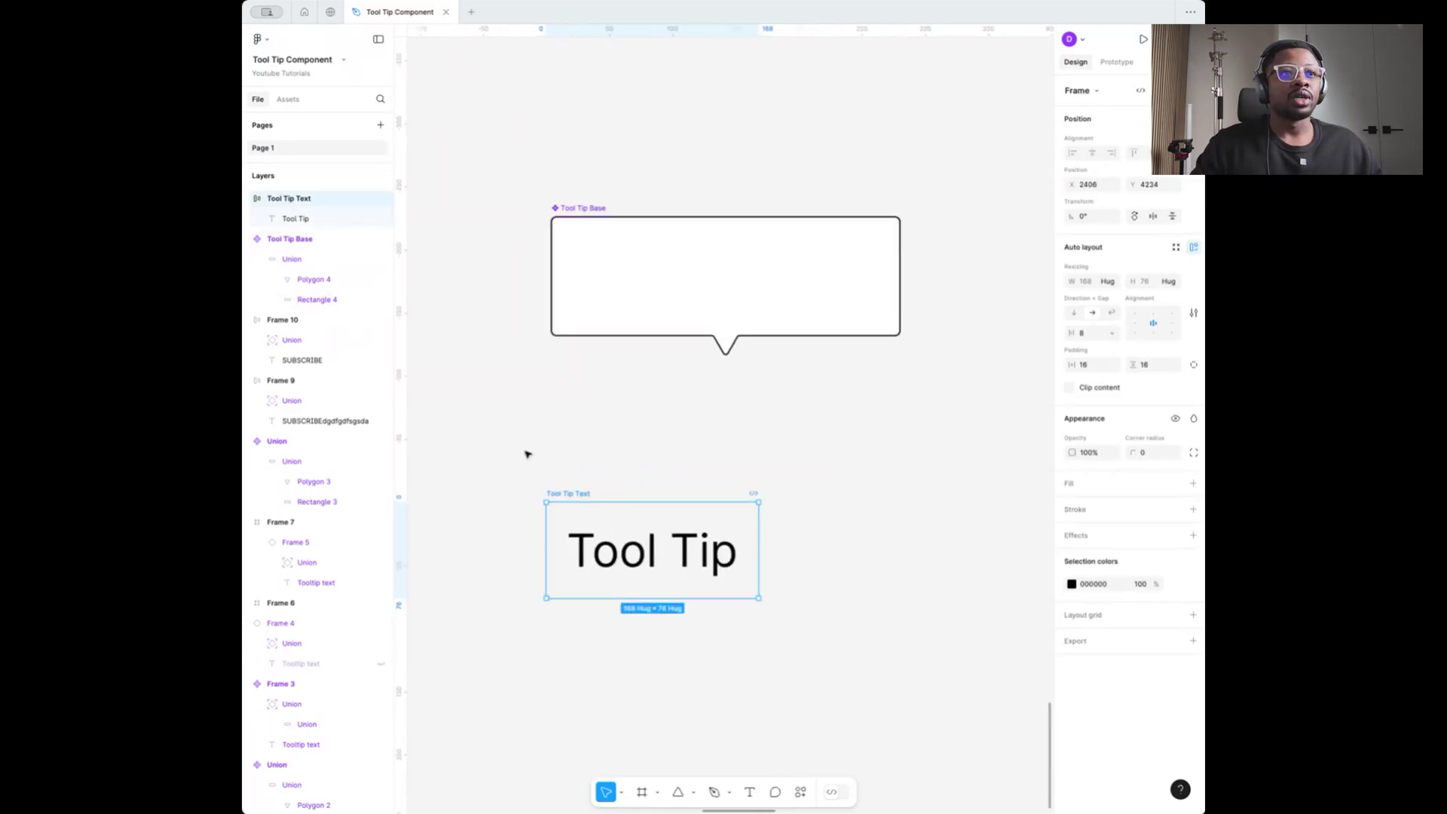
Create an instance of the Tool Tip Base component, cut it and paste it into the Tool Tip Text frame
left_click(607, 262)
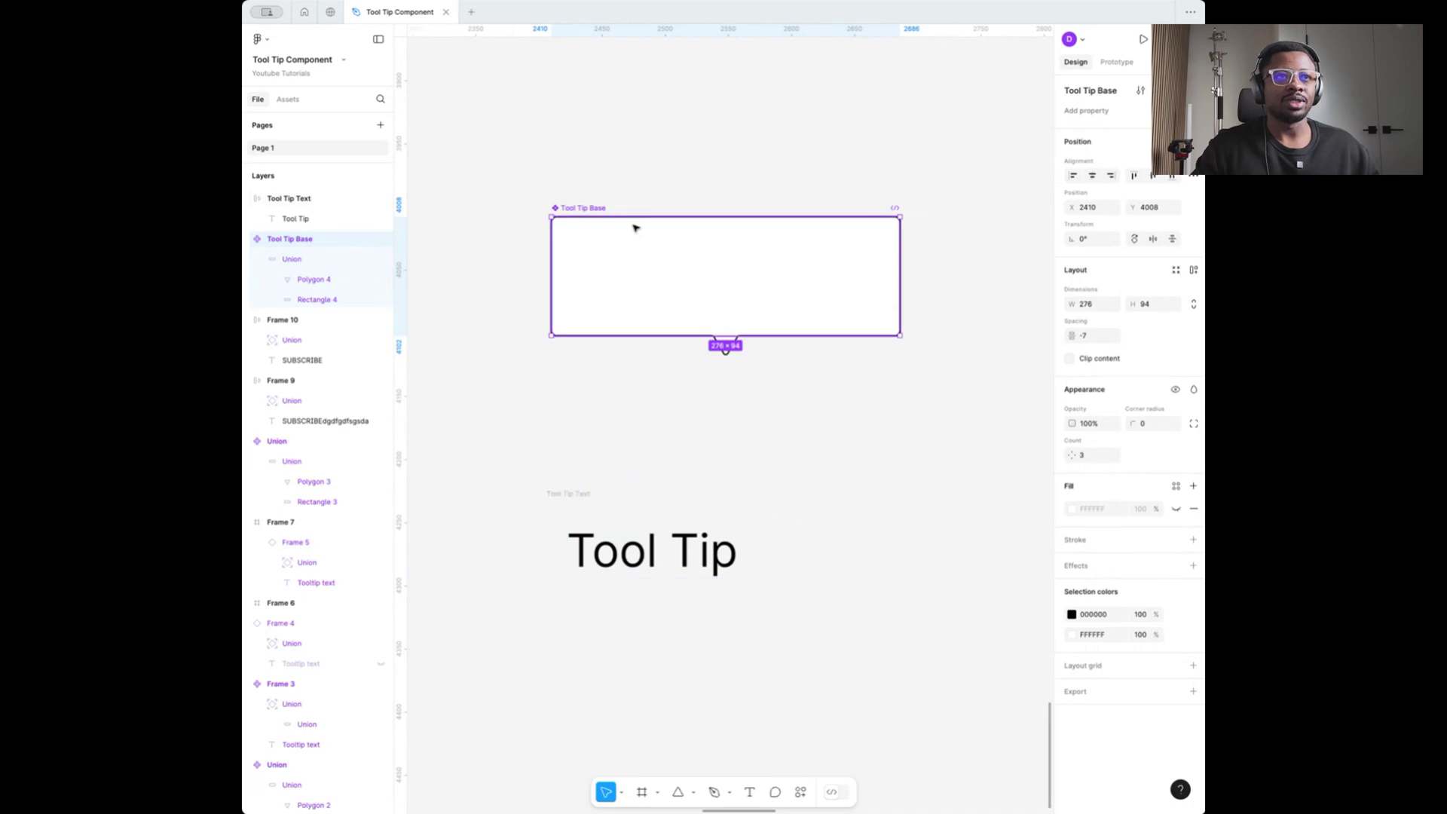
scroll(649, 263, "down", 2)
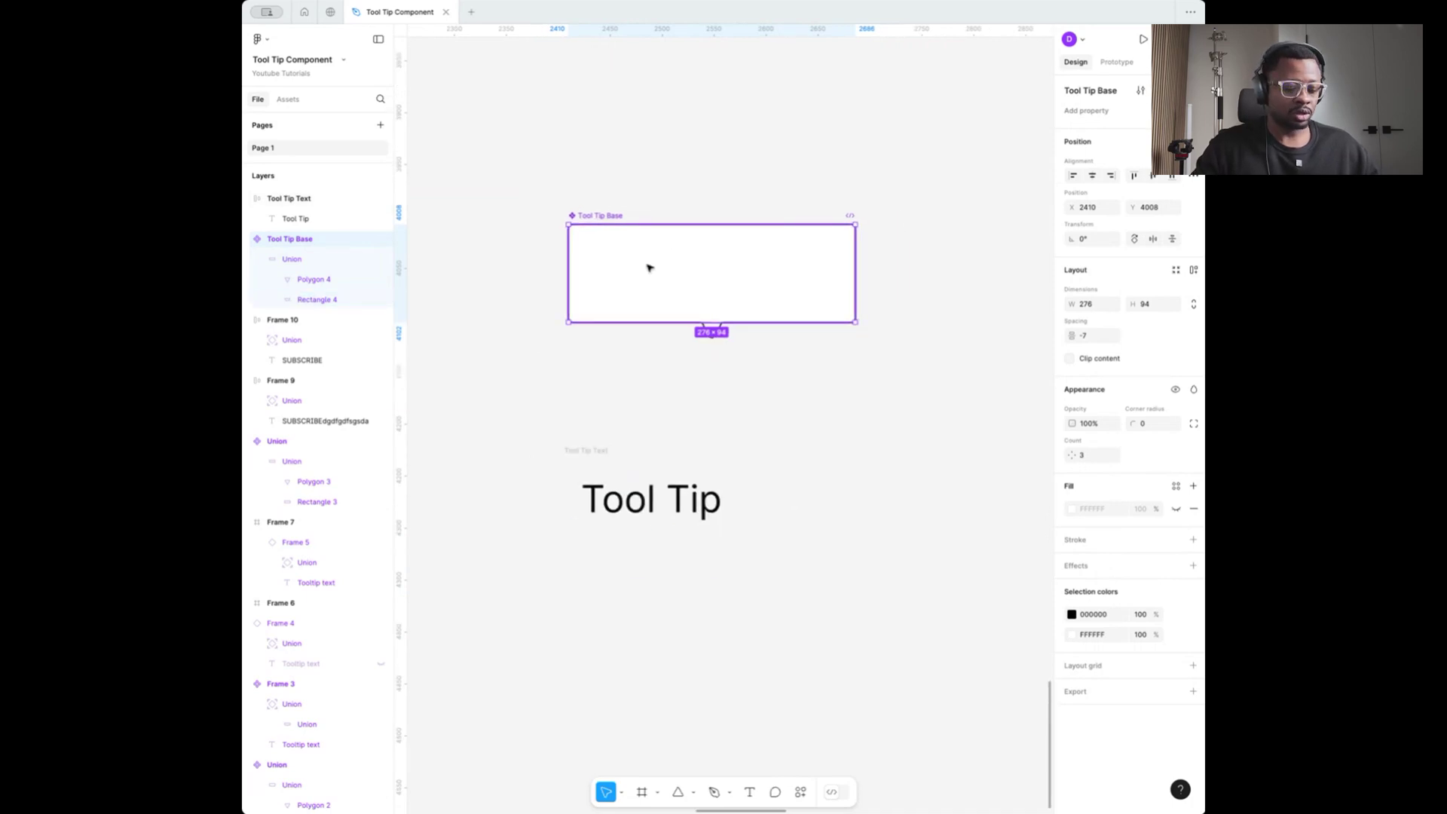
left_click_drag(649, 268, 783, 314)
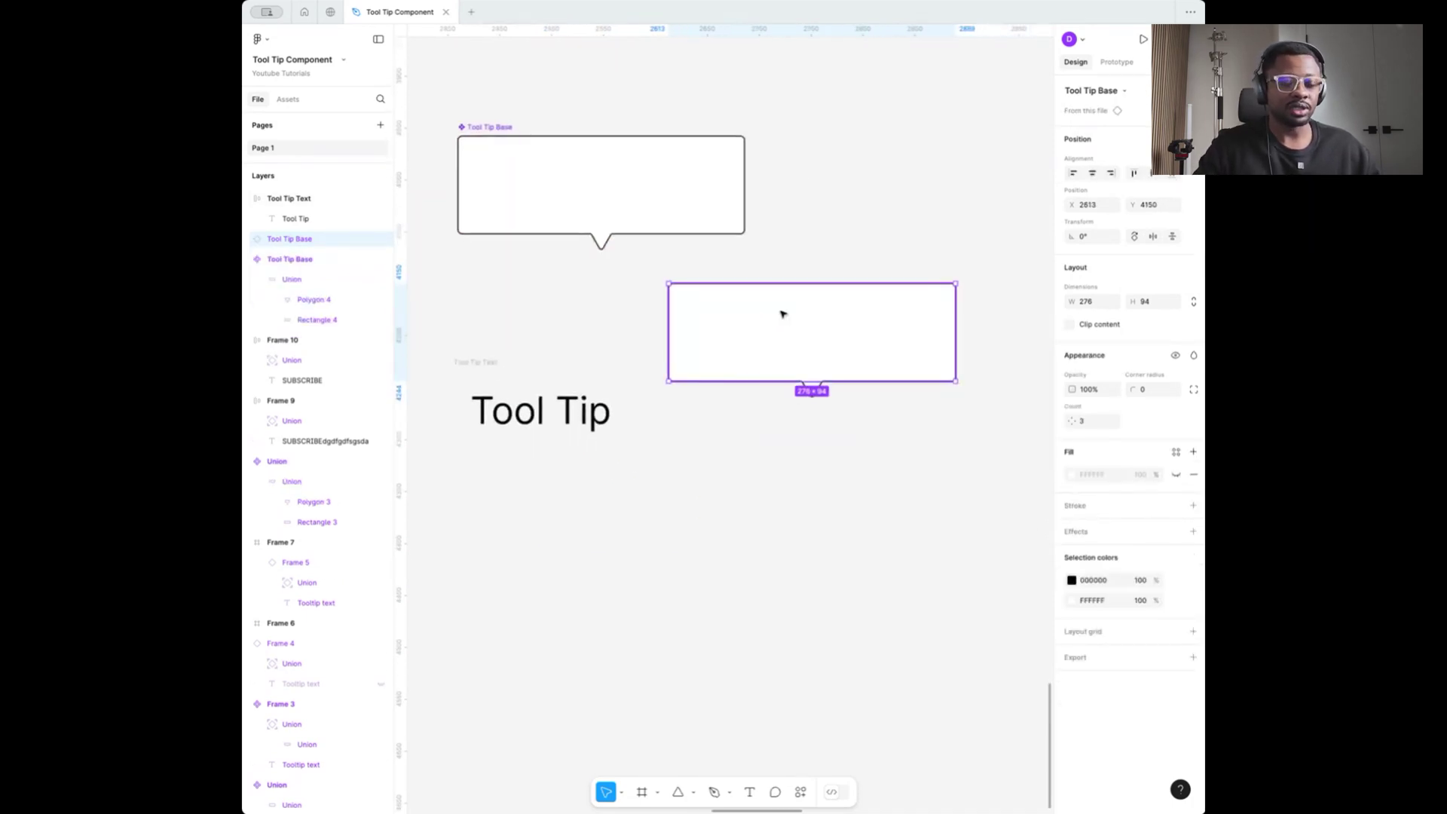
key("Delete")
scroll(734, 391, "left", 2)
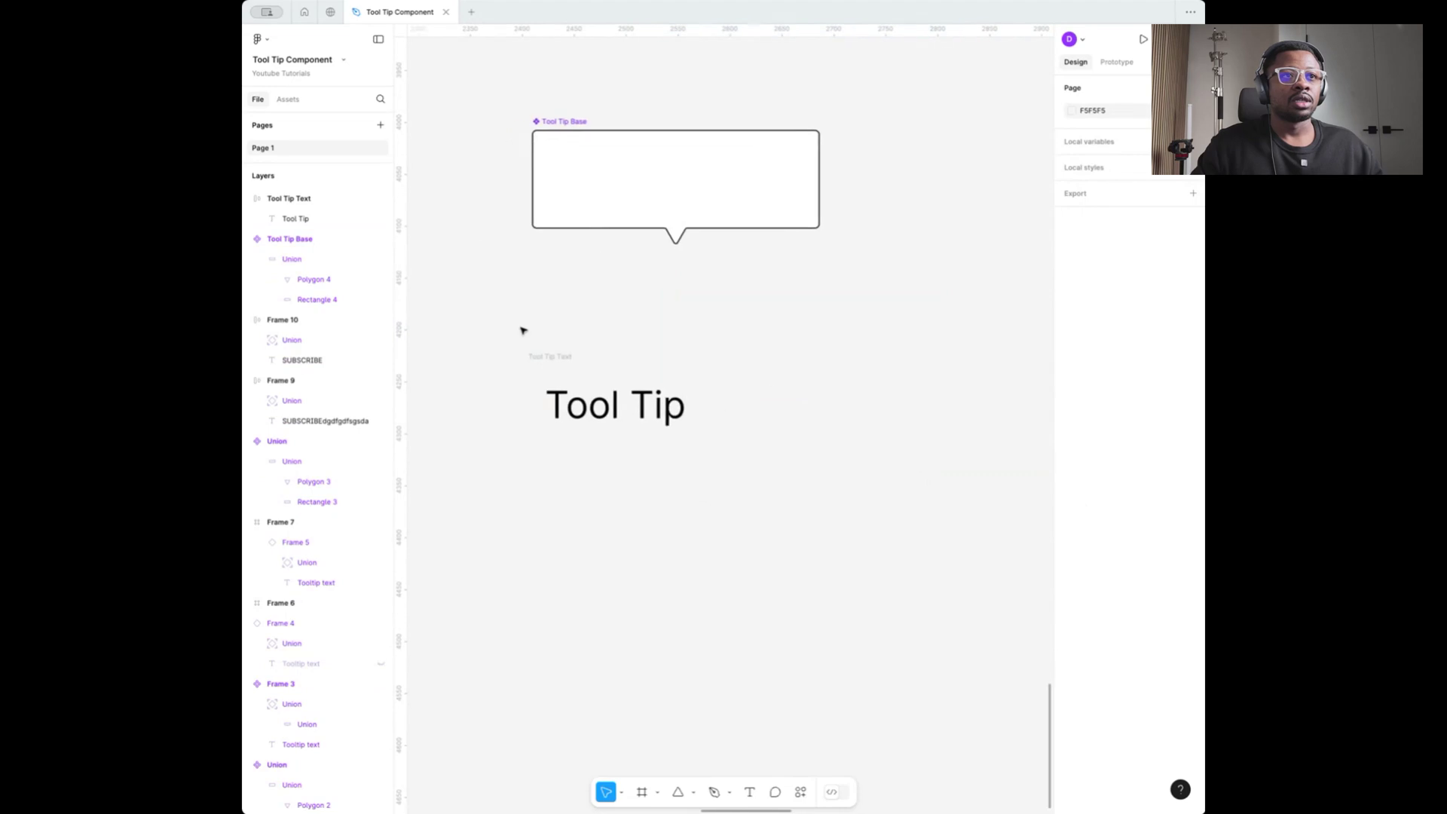
left_click(557, 361)
key("ctrl+v")
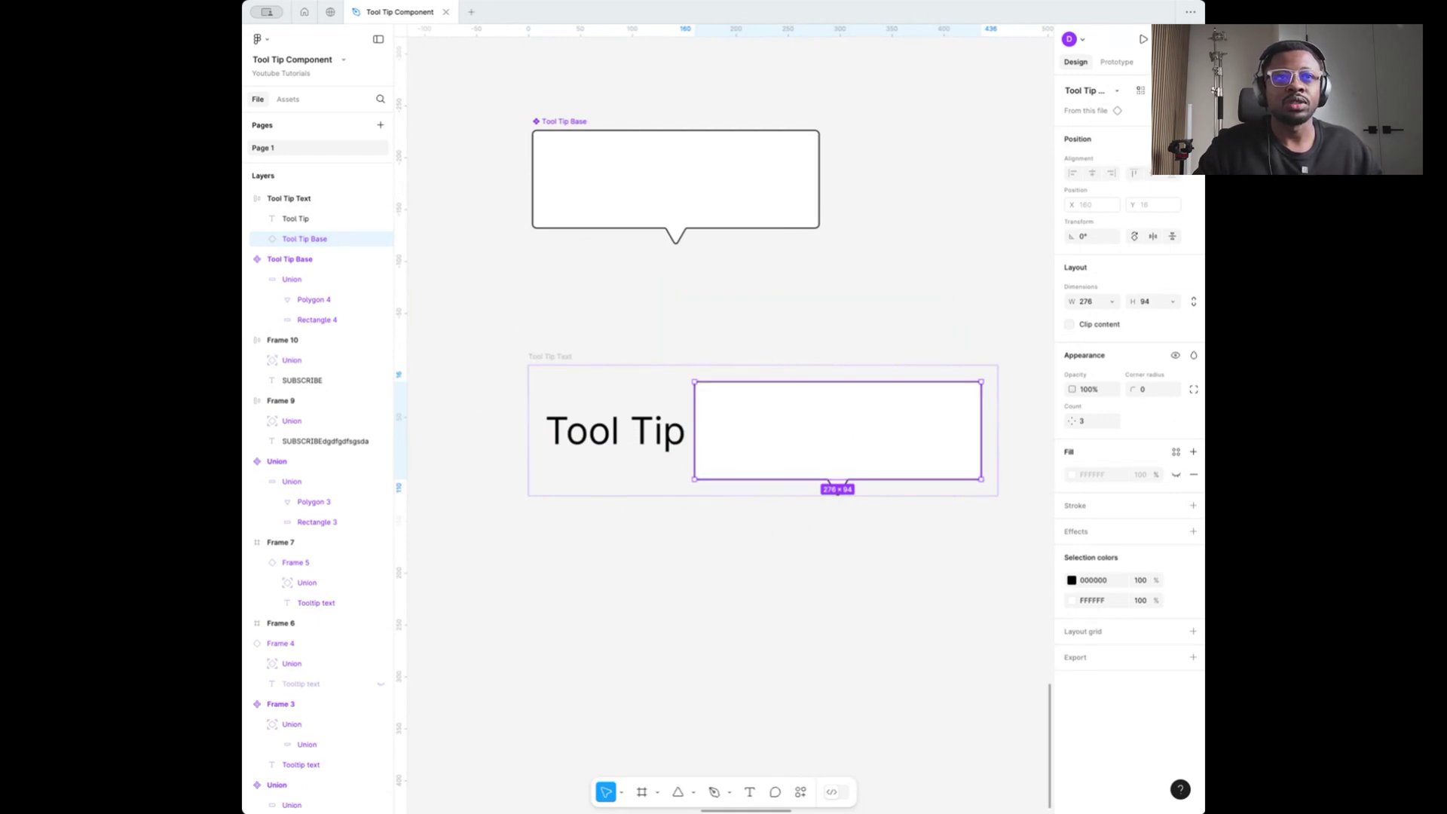
Exclude the Tool Tip Base instance from the auto layout flow and align it to the frame's top-left corner at X 0, Y 0
left_click(1134, 173)
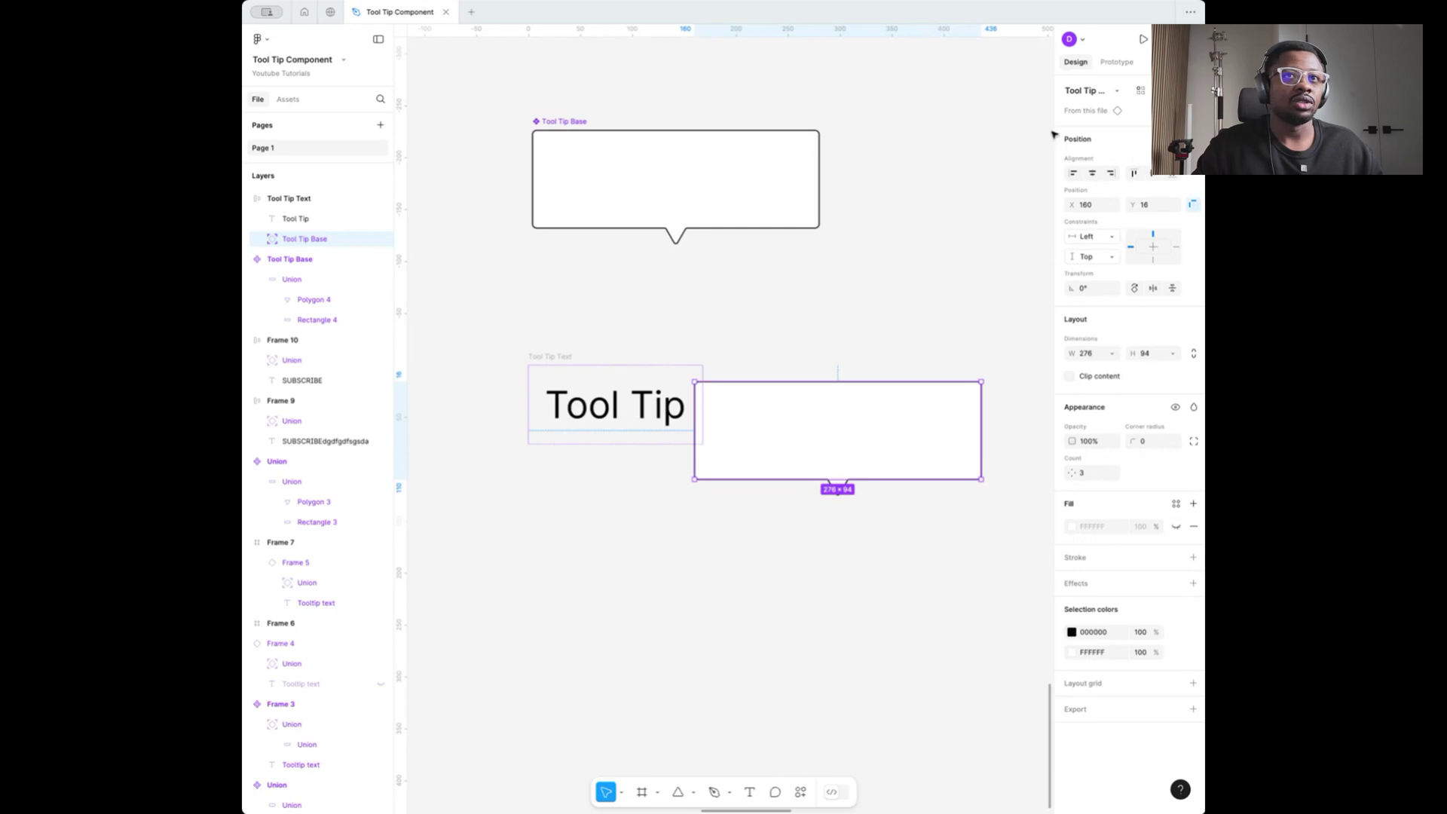
left_click(1073, 174)
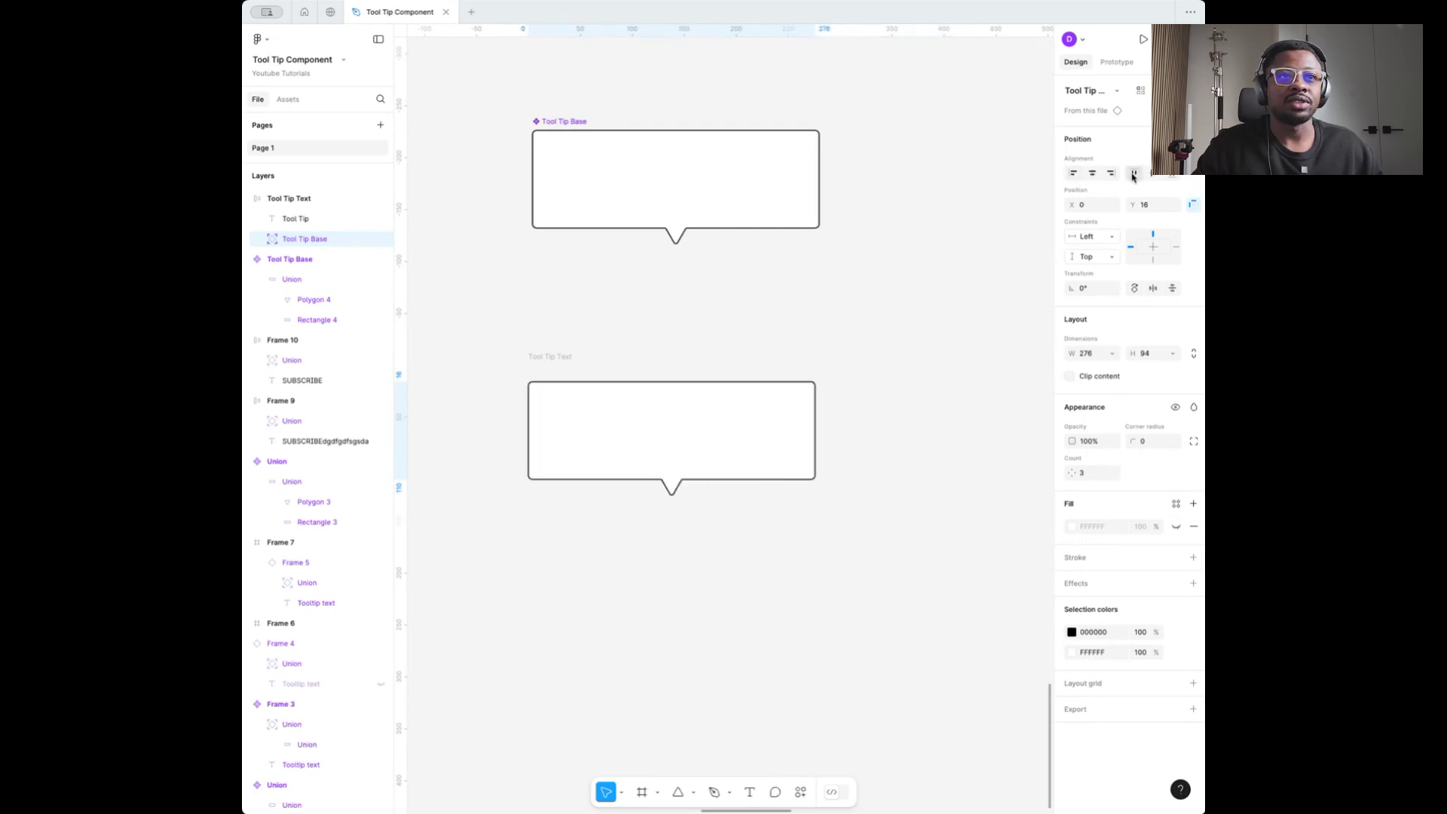
left_click(1133, 173)
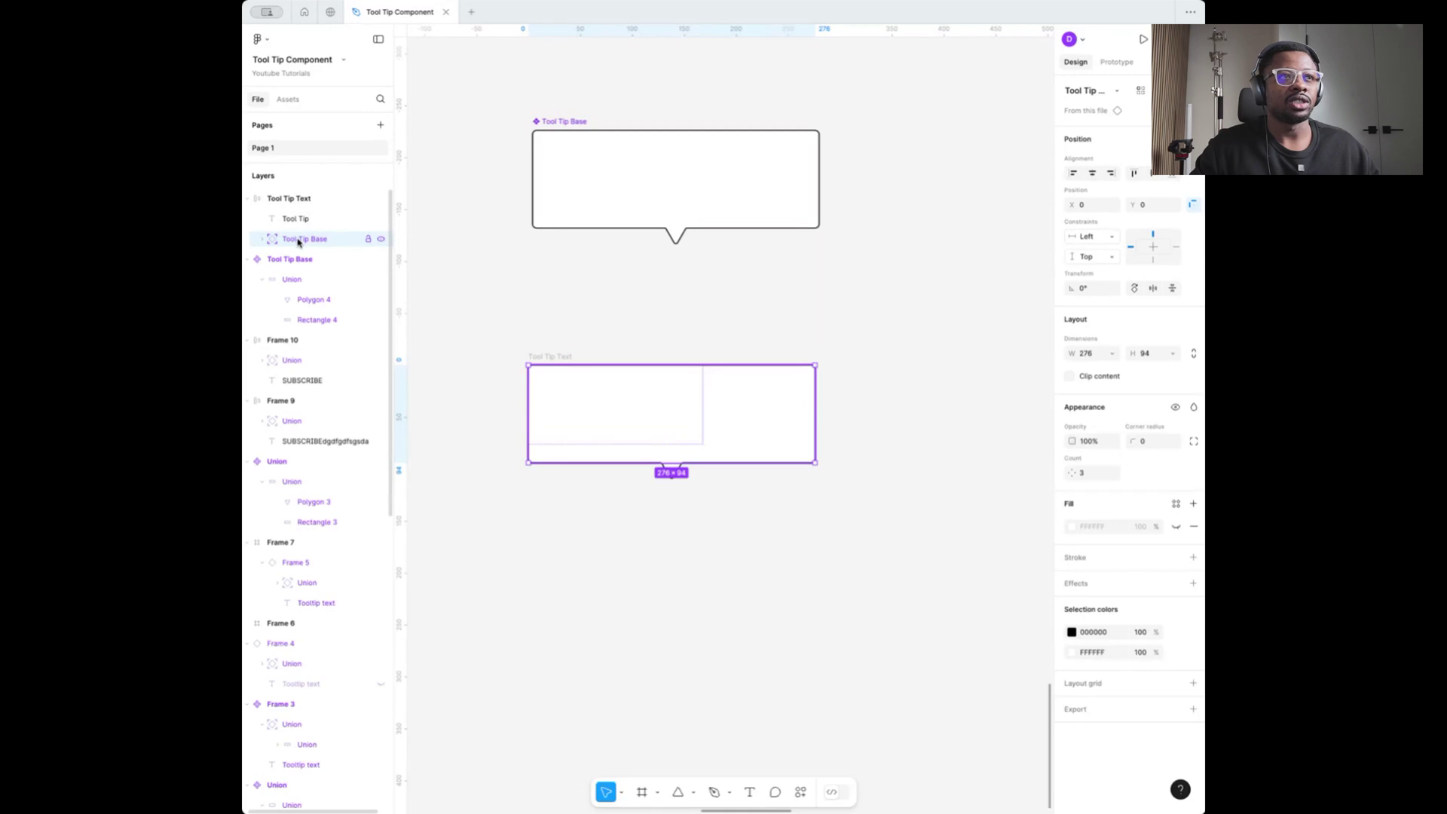
Reorder the Tool Tip Base instance so it sits behind the Tool Tip text, and deselect it
left_click_drag(298, 241, 295, 218)
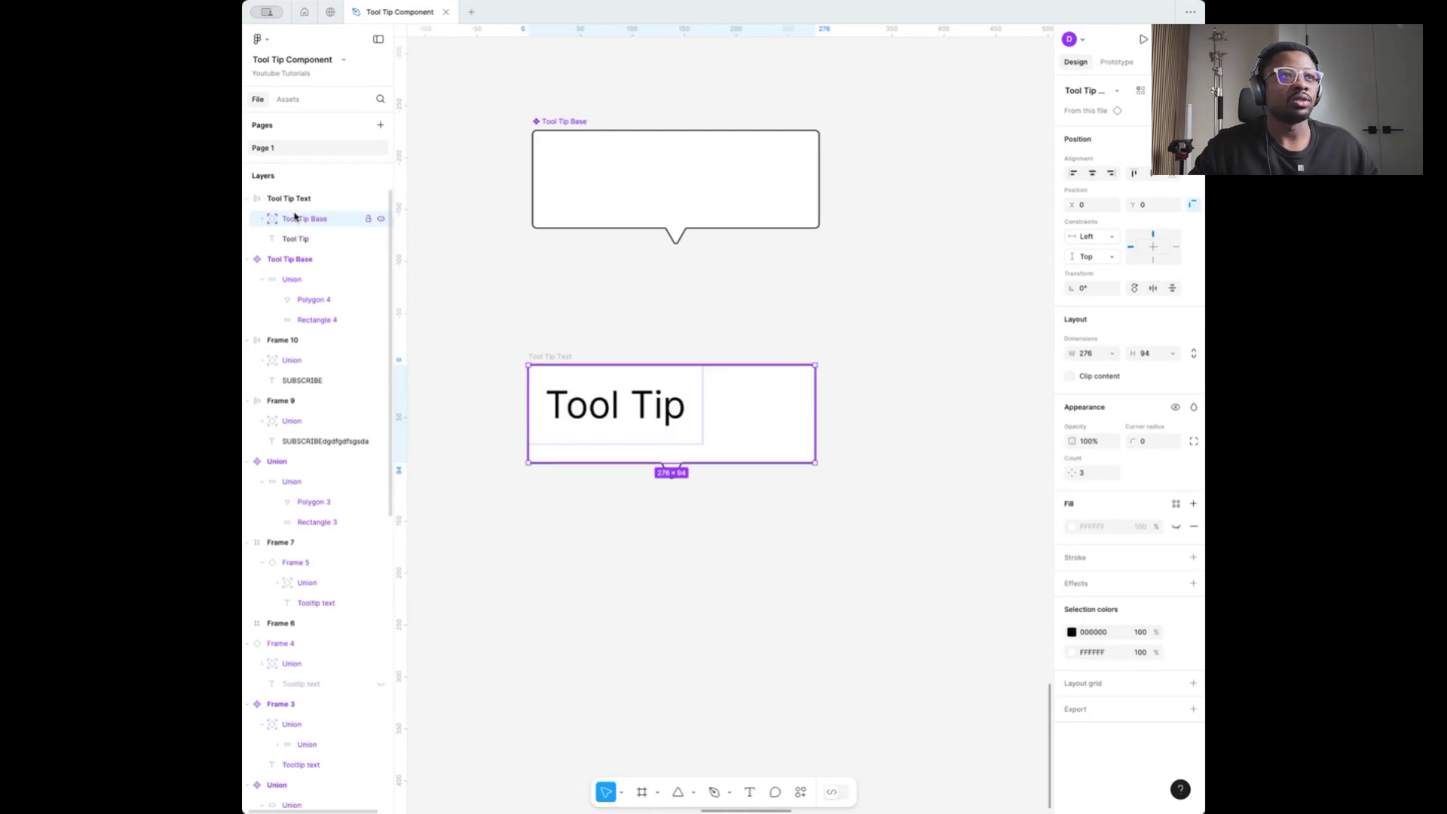
left_click(513, 346)
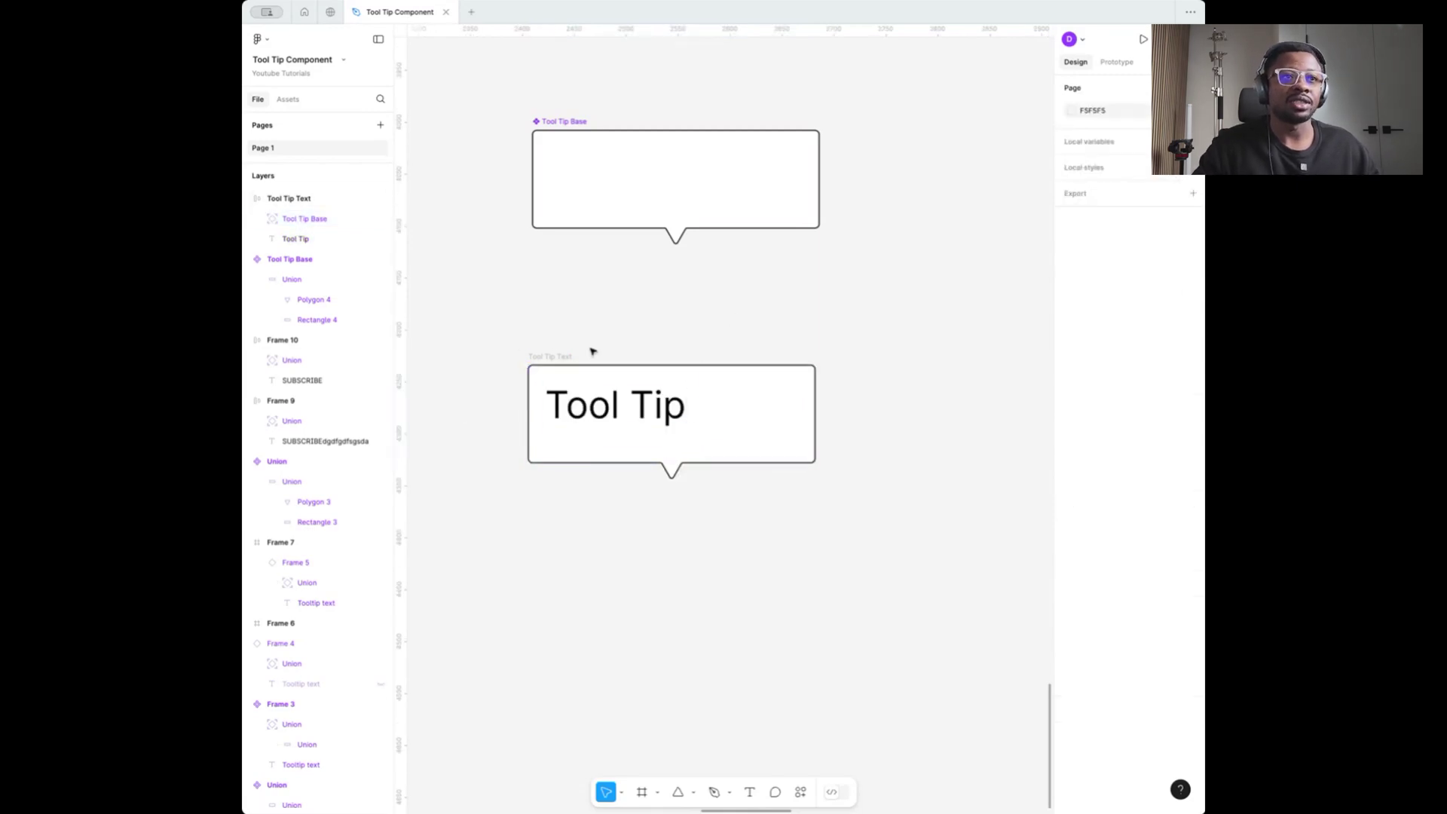
Resize the Tool Tip Base instance inside the Tool Tip Text frame to 168 × 76 so it fits the frame
left_click(564, 359)
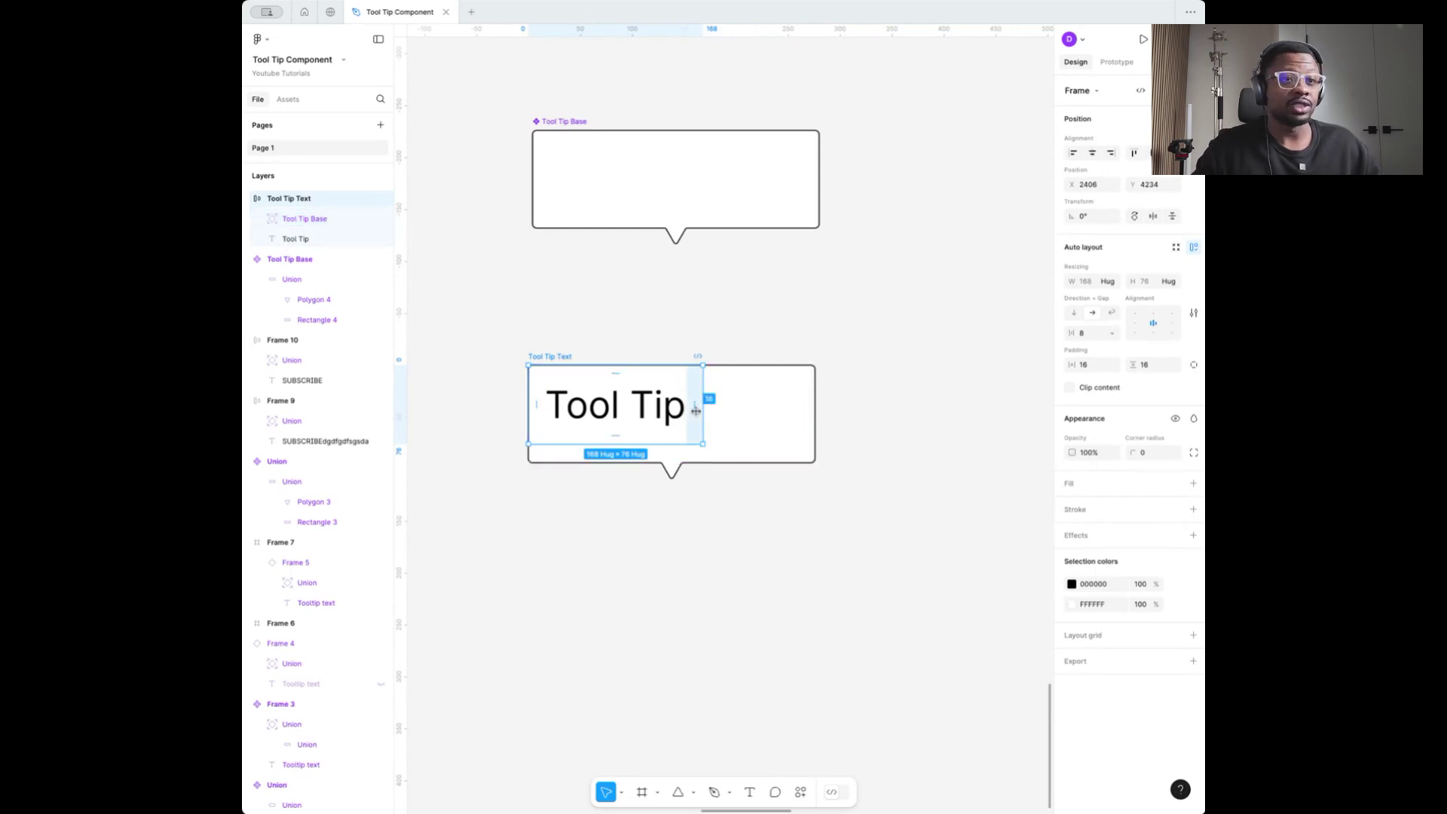
left_click(568, 346)
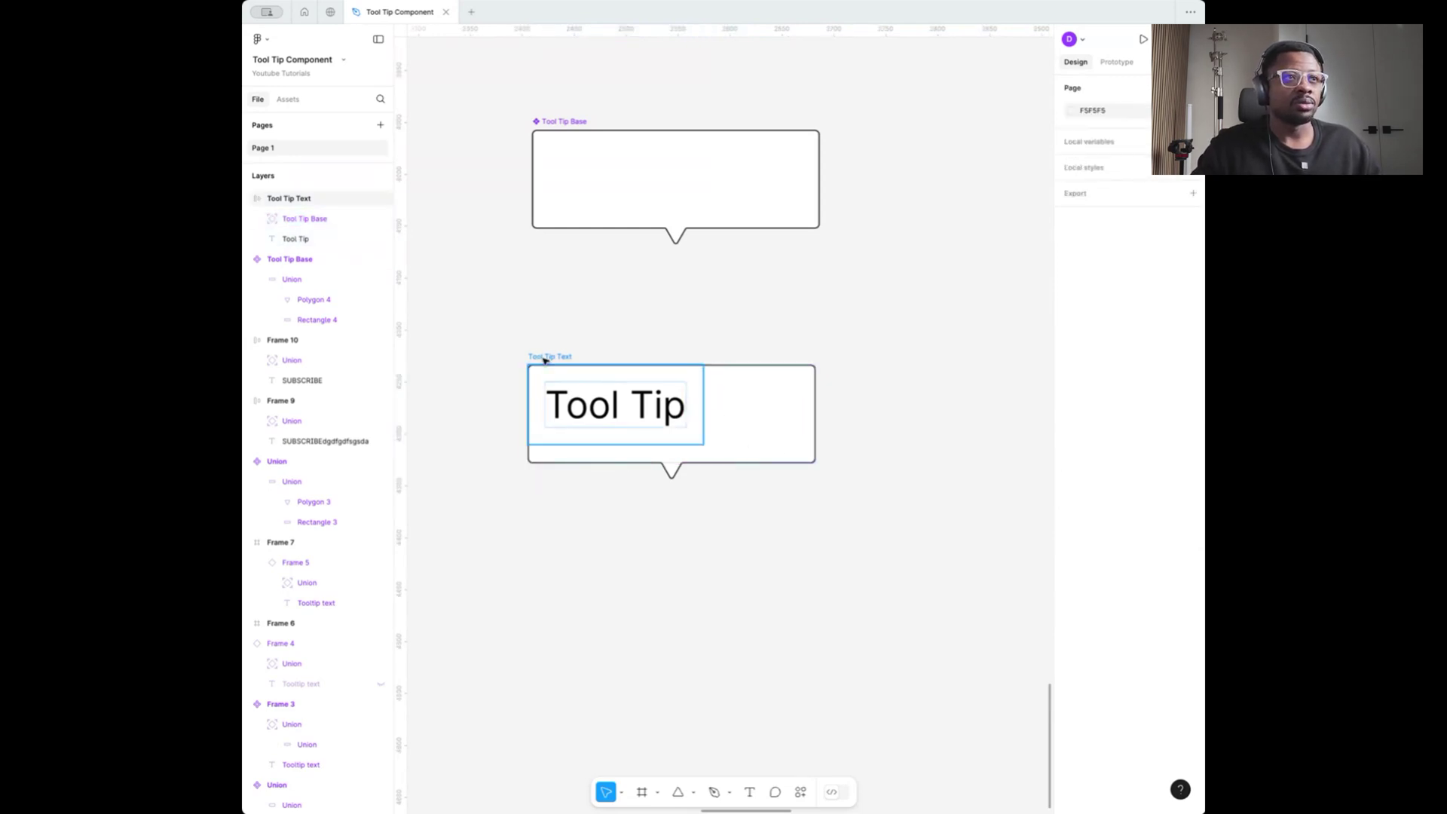
left_click(544, 360)
left_click(776, 423)
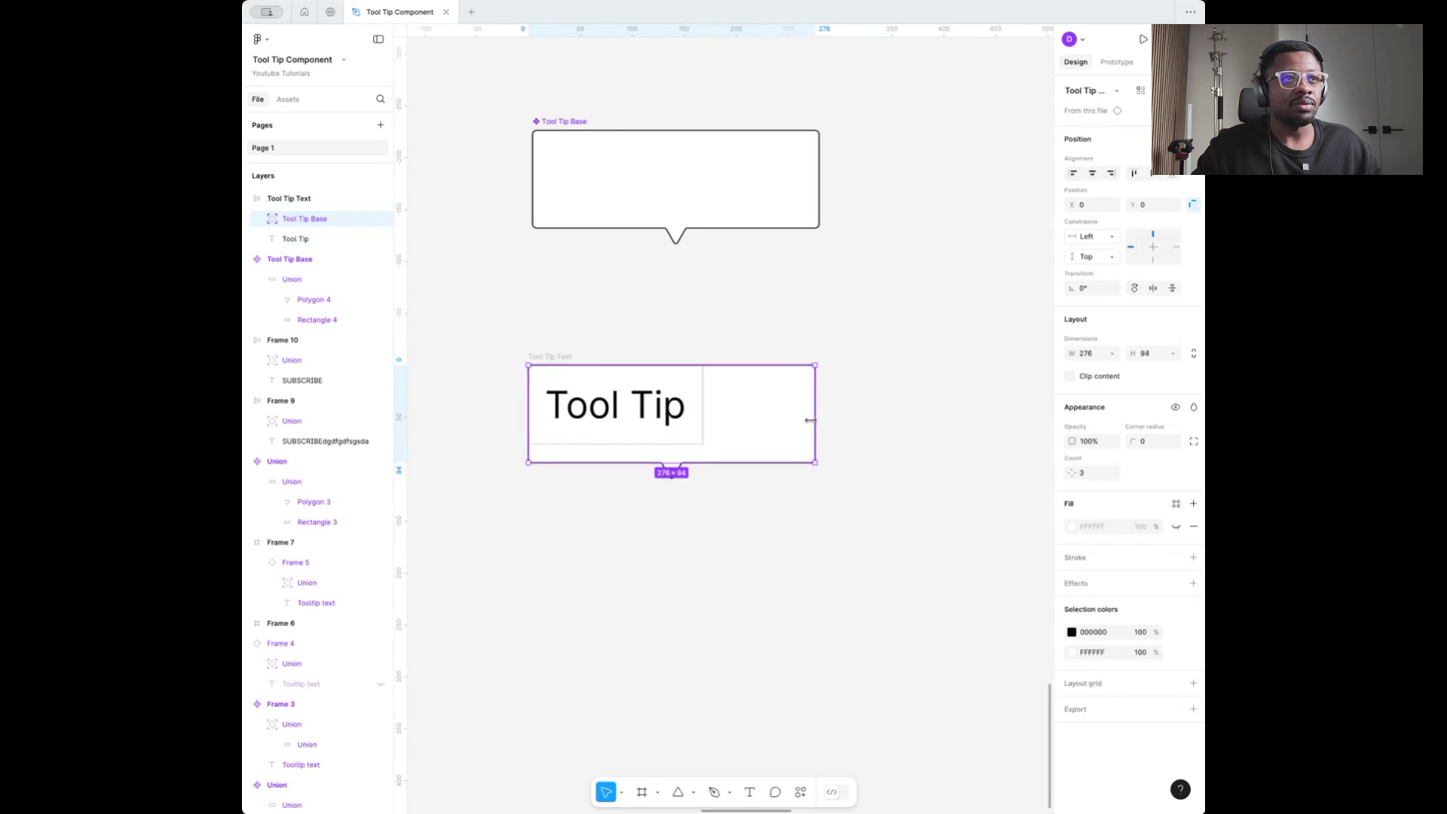
scroll(810, 432, "up", 4)
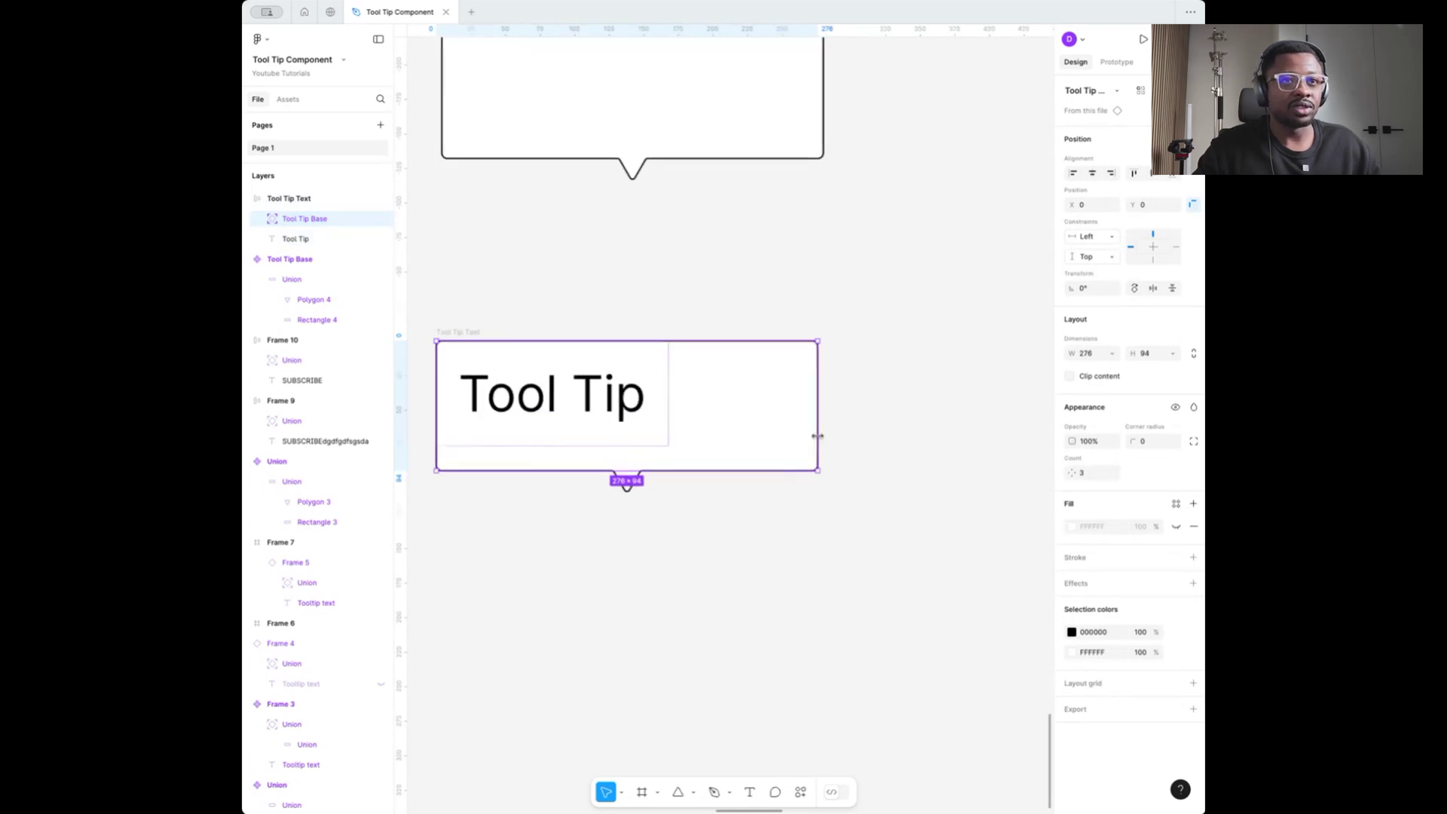
left_click_drag(818, 436, 668, 433)
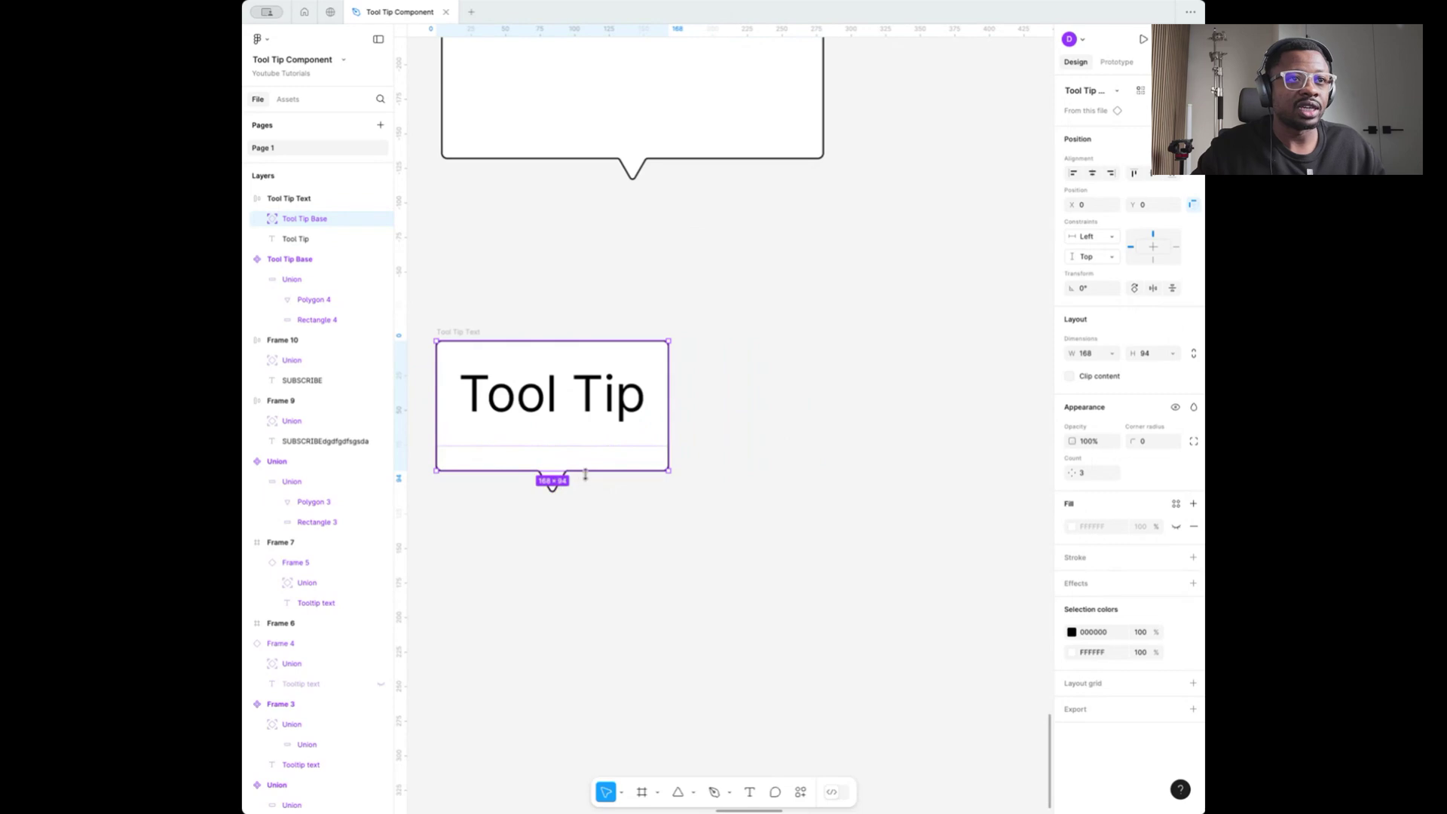
left_click_drag(586, 468, 591, 449)
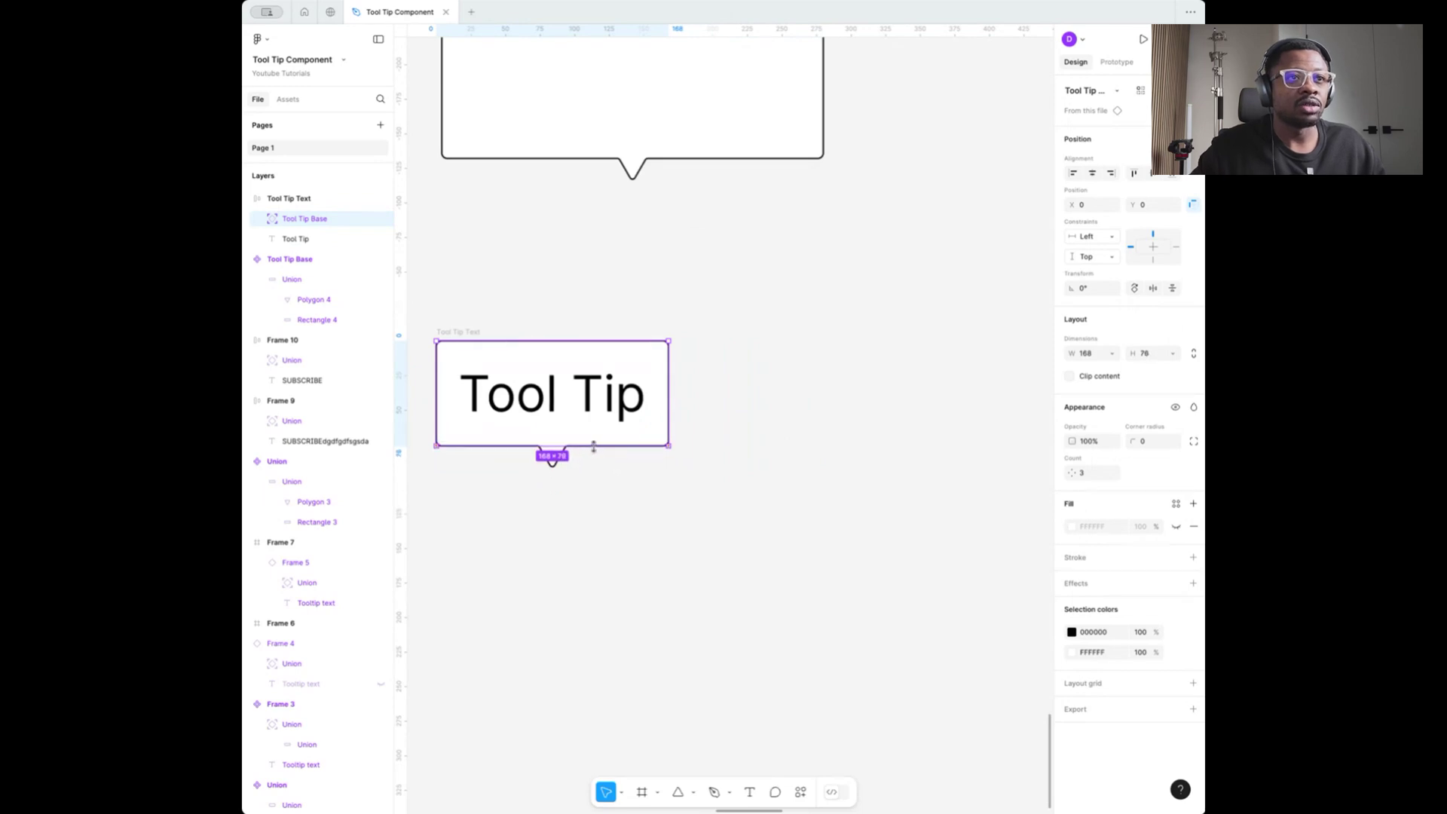
left_click(778, 359)
Move the Tool Tip Text frame to about X 2421, Y 4230
scroll(778, 358, "down", 3)
left_click(672, 375)
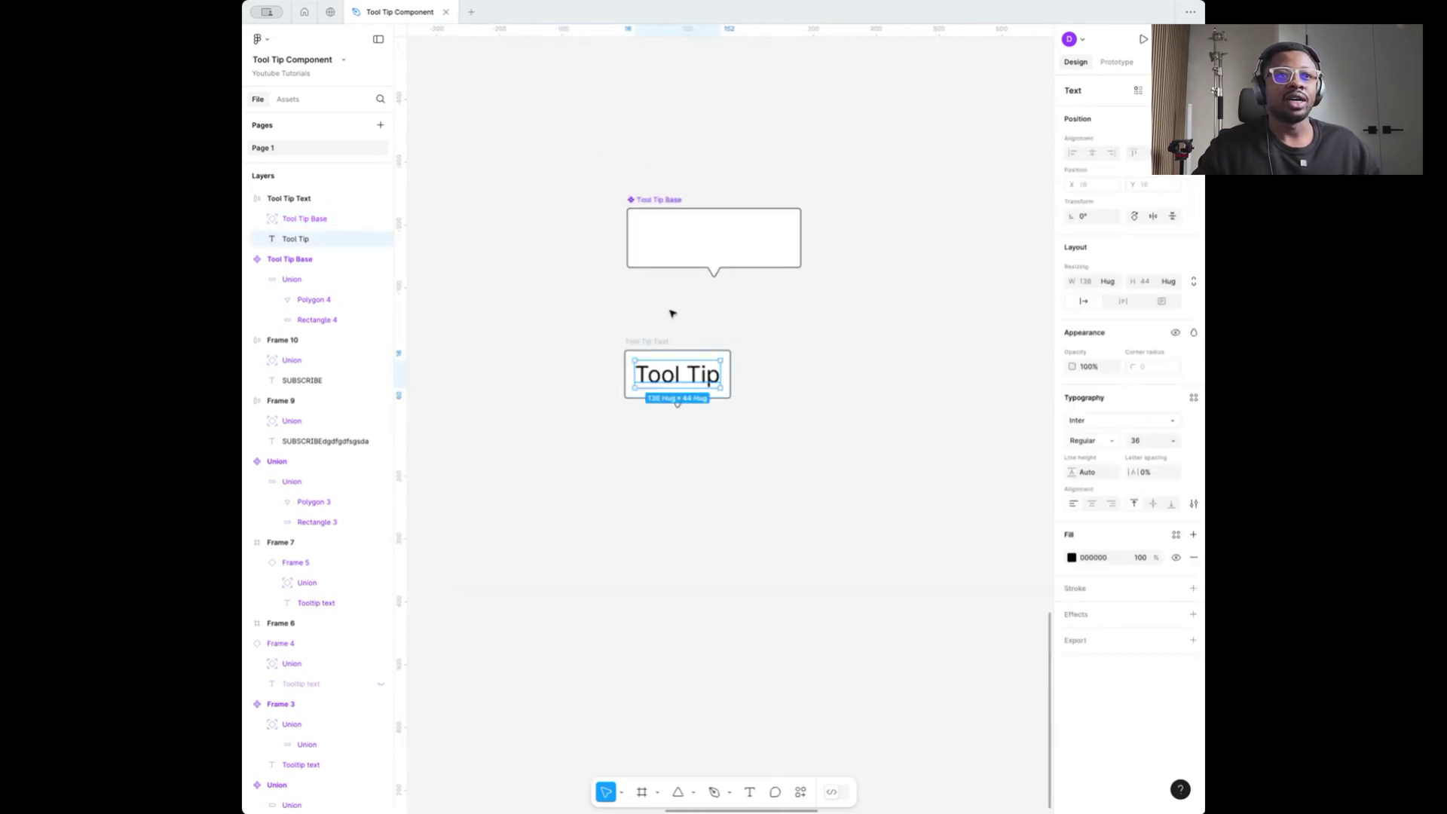
left_click(671, 314)
left_click_drag(666, 341, 675, 338)
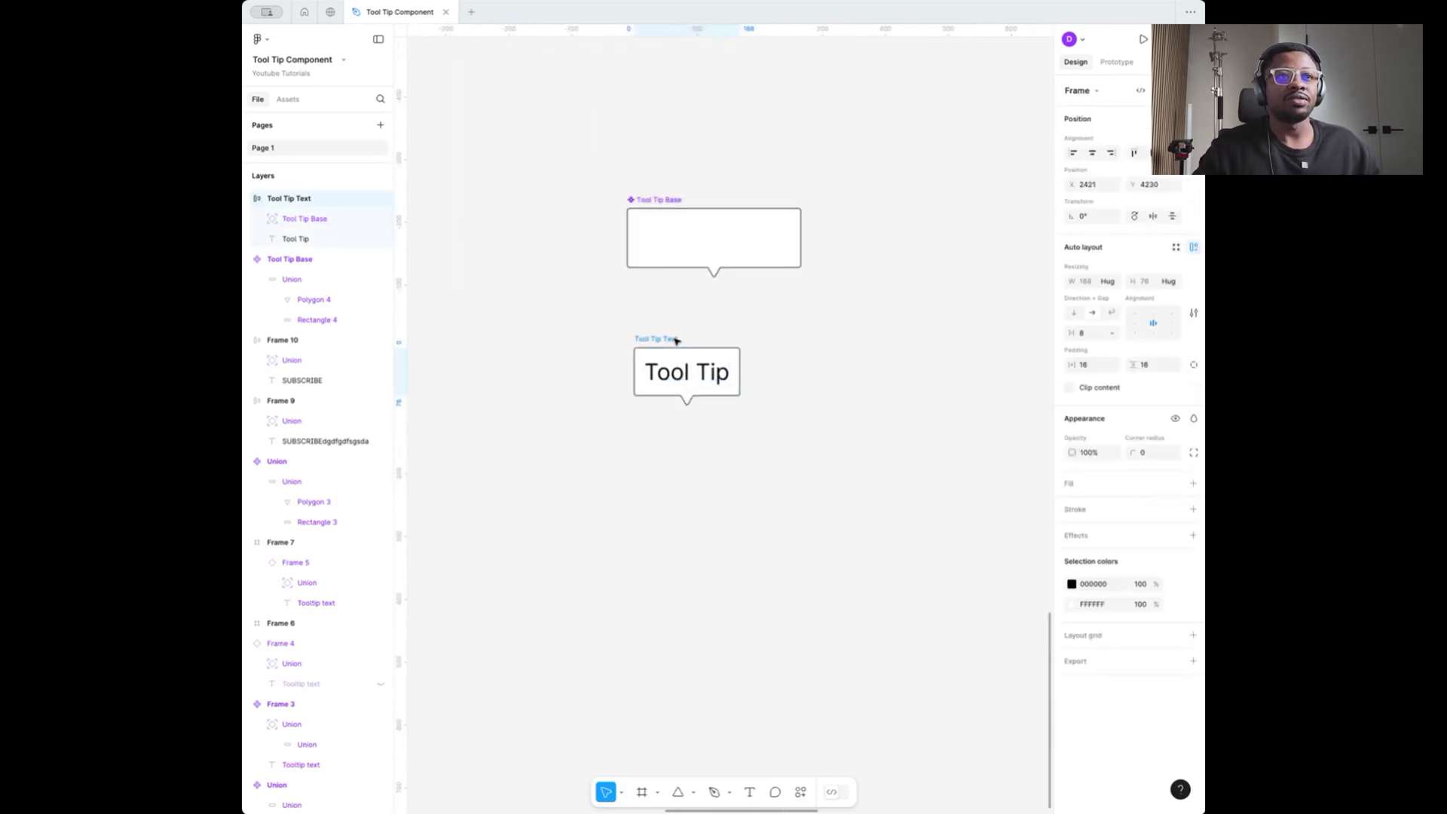
Set the nested Tool Tip Base instance's constraints to Left + Right horizontally and Top + Bottom vertically
left_click(312, 220)
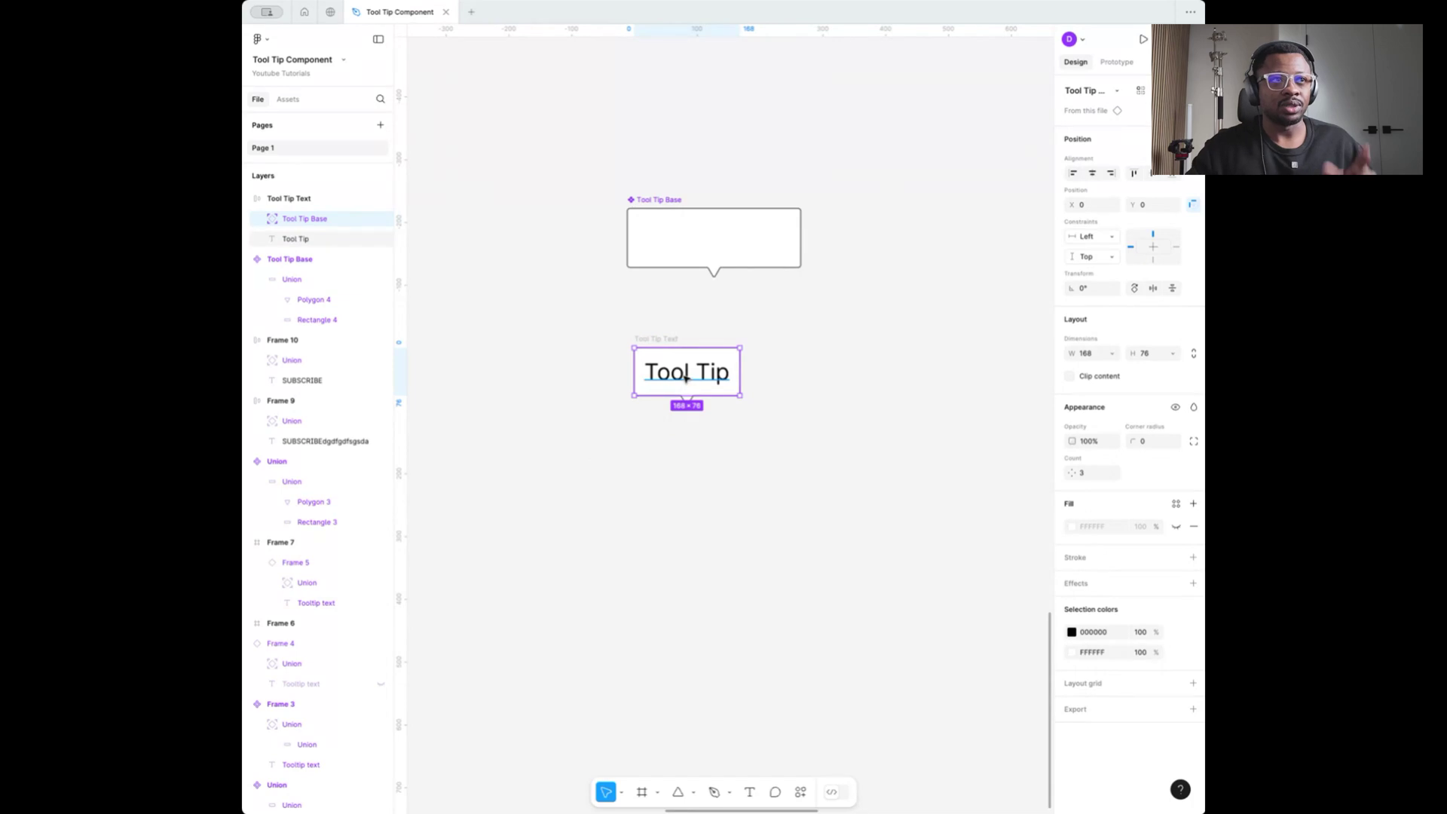
left_click(1111, 238)
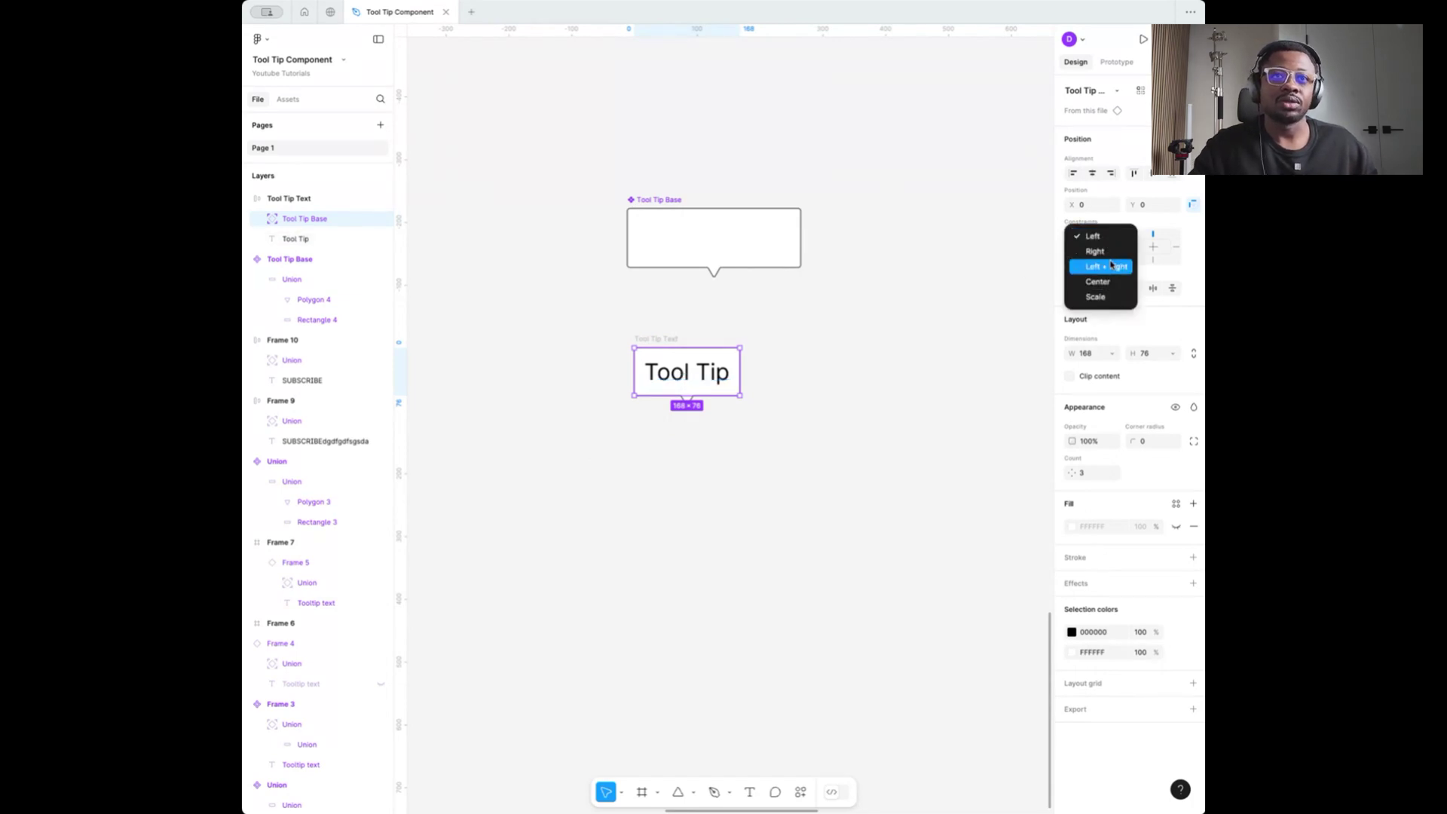
left_click(1110, 265)
left_click(1108, 257)
left_click(1106, 286)
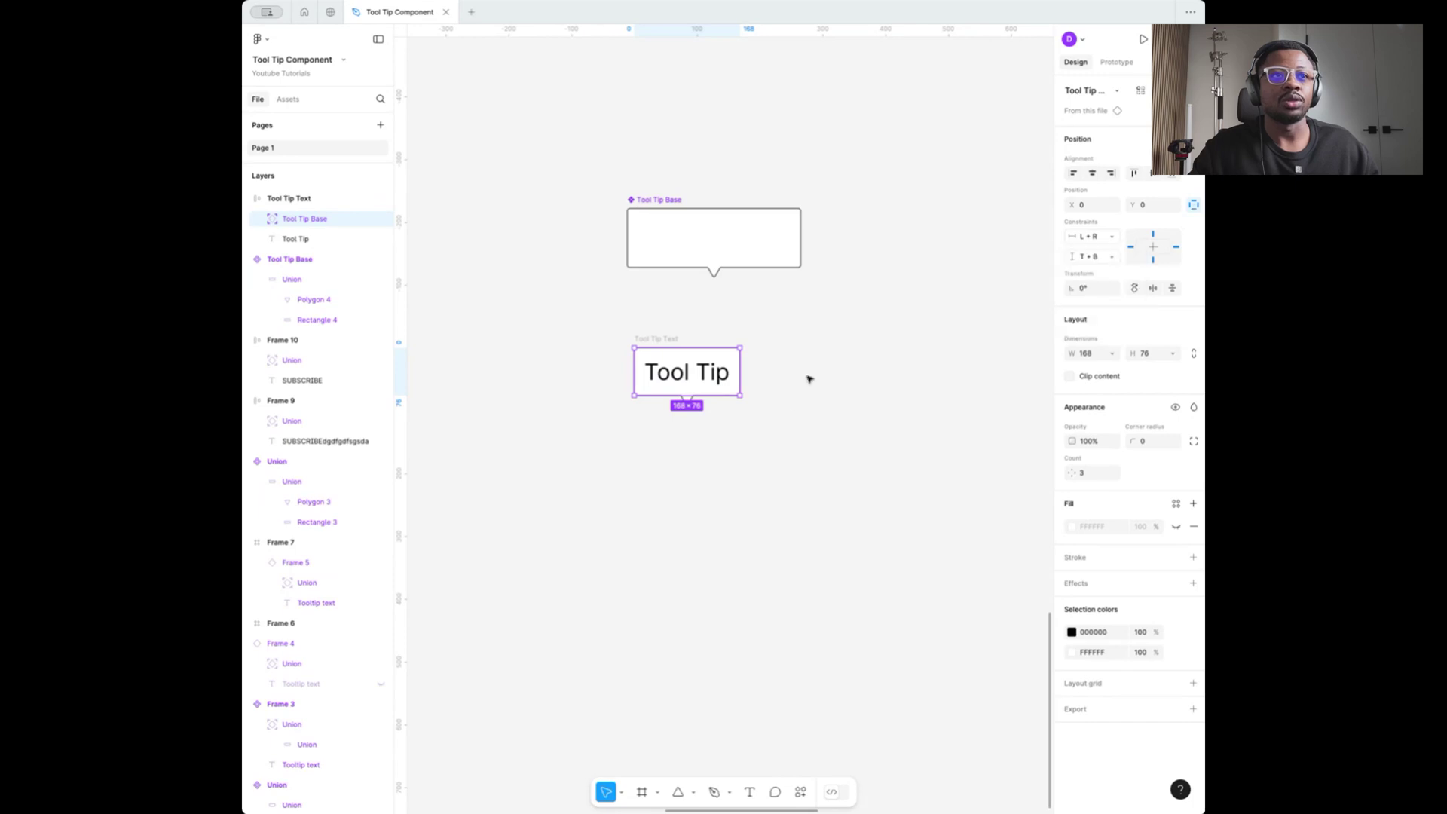
Convert the Tool Tip Text frame into a component and position it at about X 2410, Y 4208
left_click(517, 371)
left_click_drag(669, 339, 659, 340)
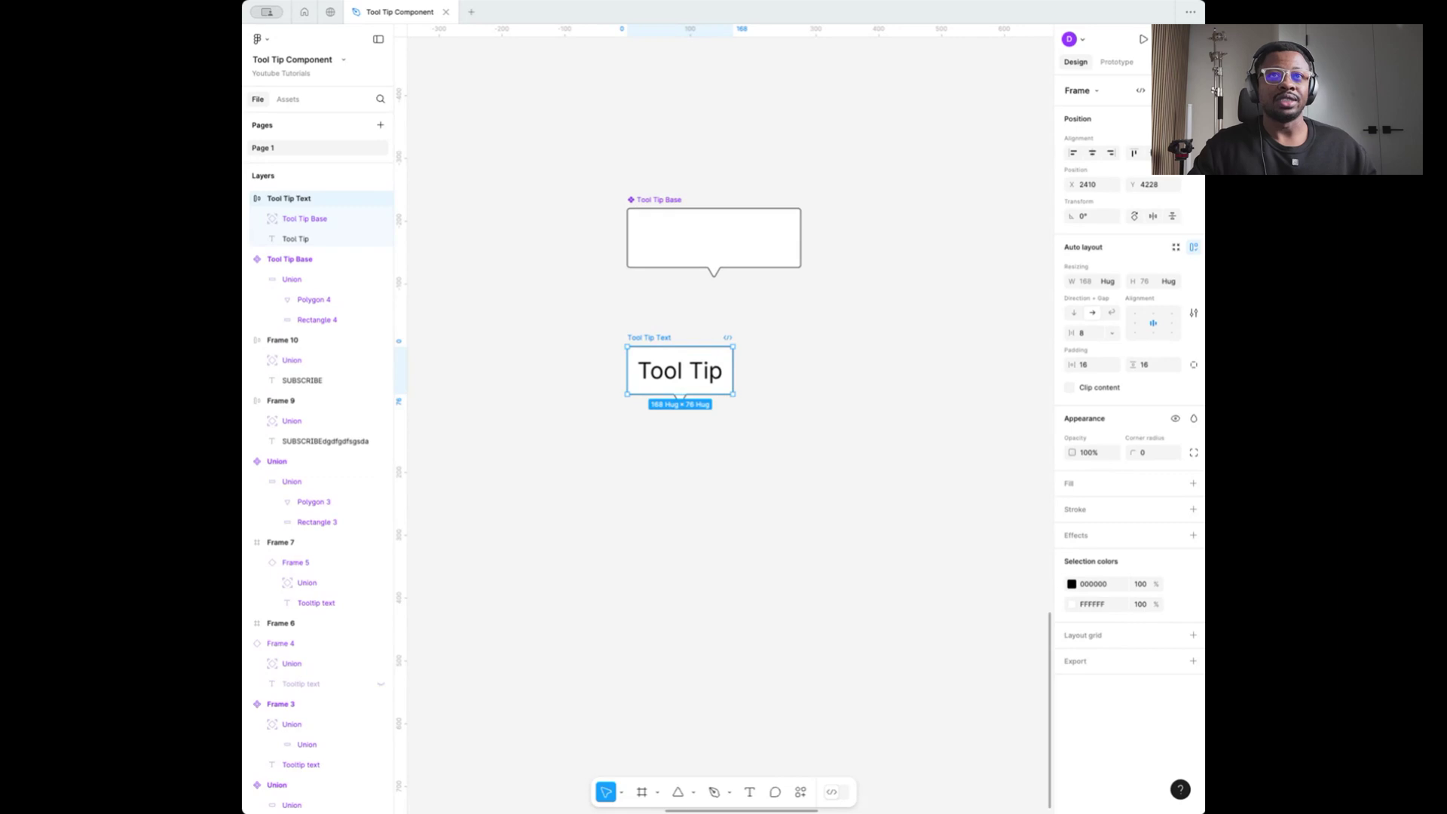
key("ctrl+alt+k")
left_click_drag(649, 332, 656, 327)
Place an instance of the Tool Tip Text component in the empty canvas area below and to the right of it
scroll(832, 326, "down", 3)
scroll(701, 336, "right", 3)
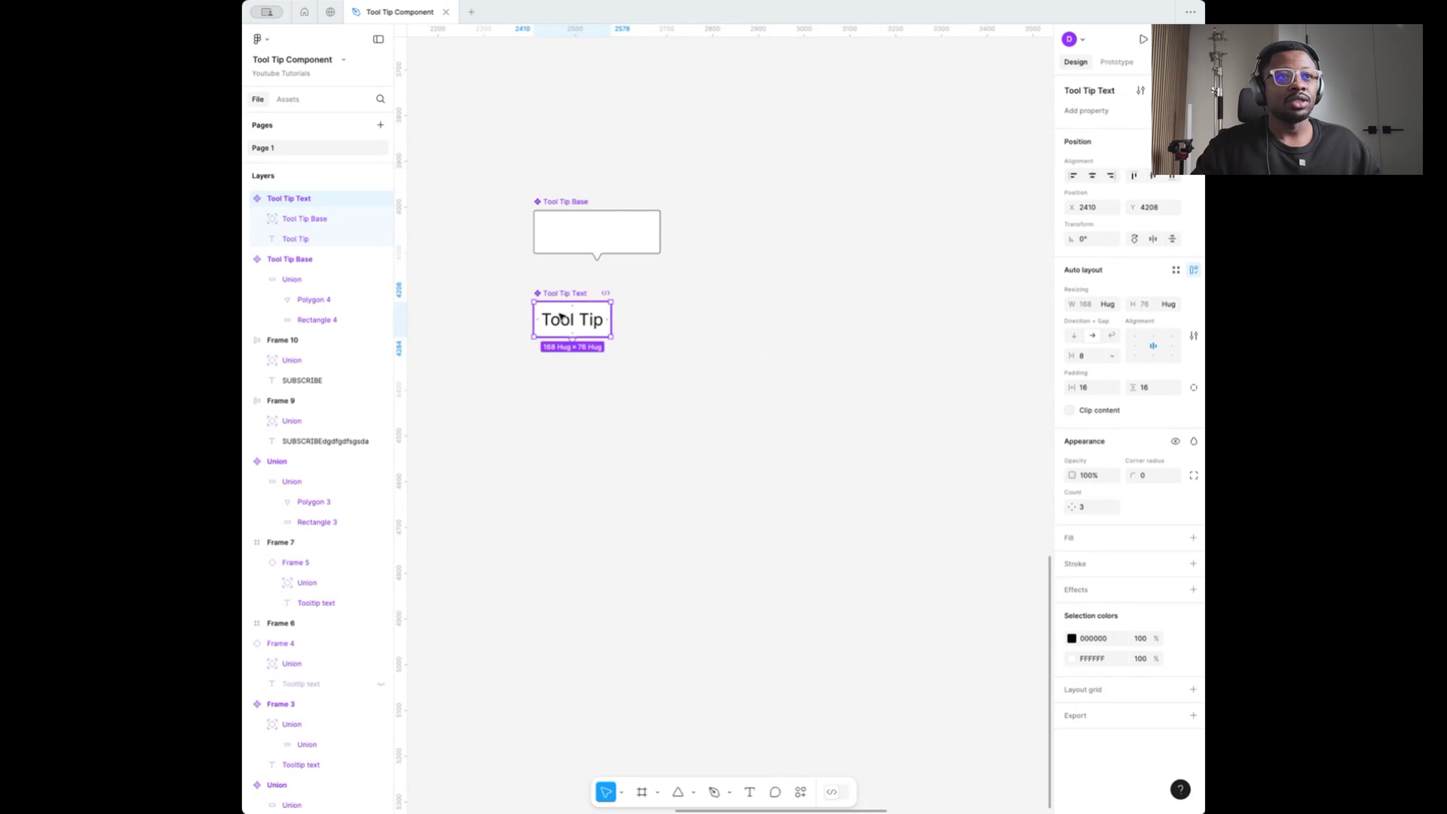
left_click_drag(562, 315, 686, 412)
scroll(851, 420, "up", 3)
Replace the new instance's text with "This is a tool tip"
double_click(678, 411)
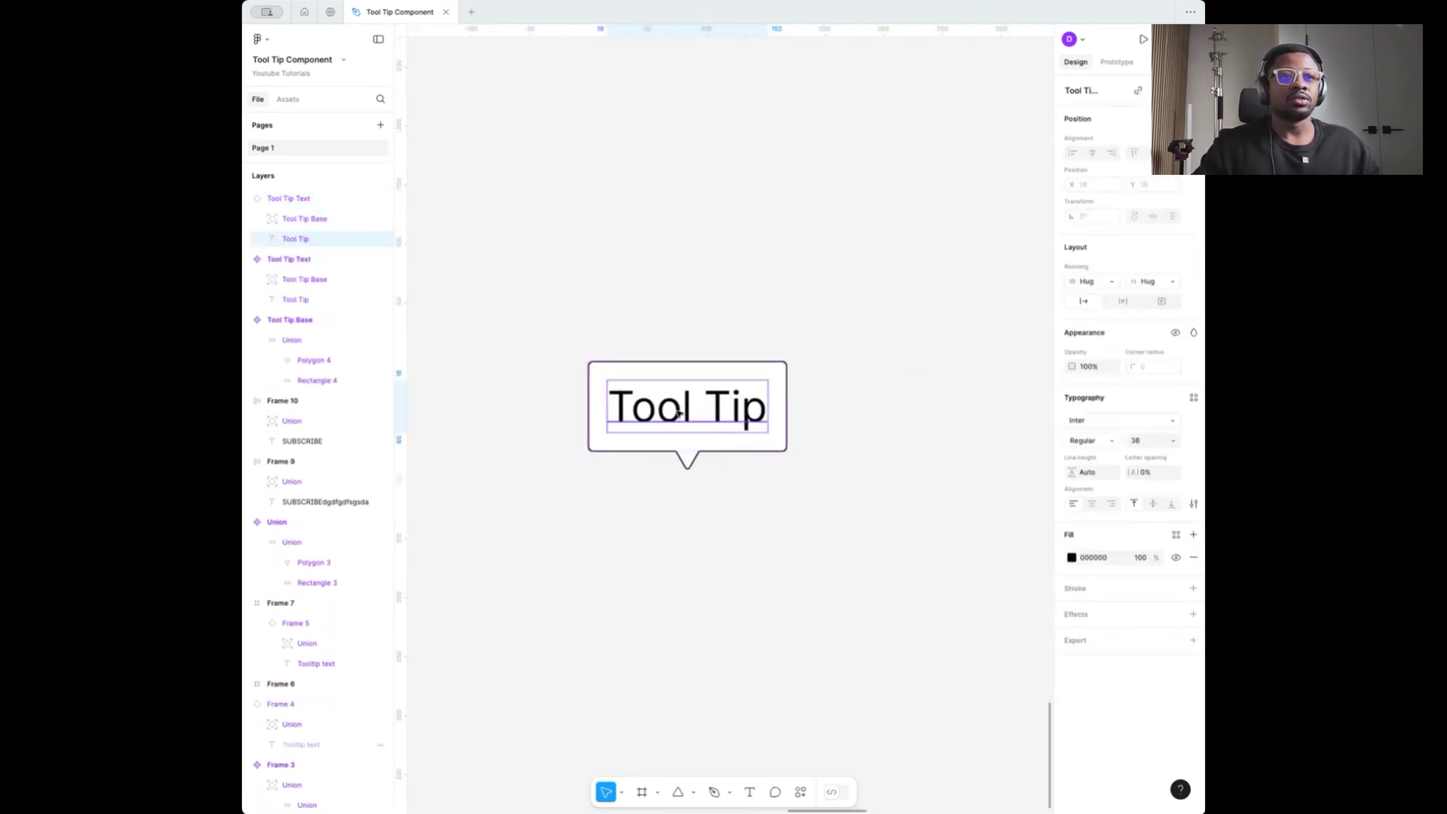
double_click(678, 411)
type("Th")
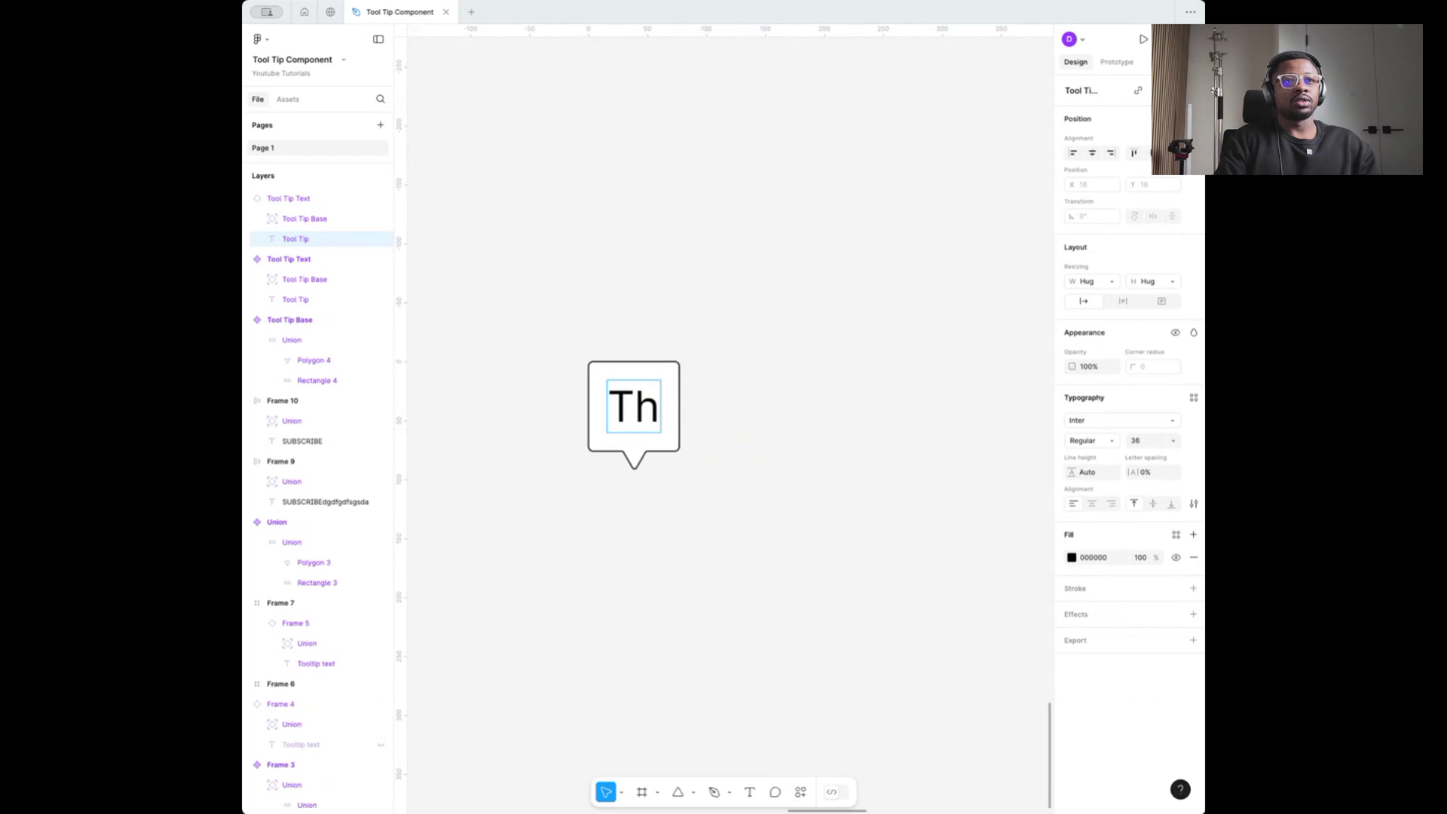
type("is is a ")
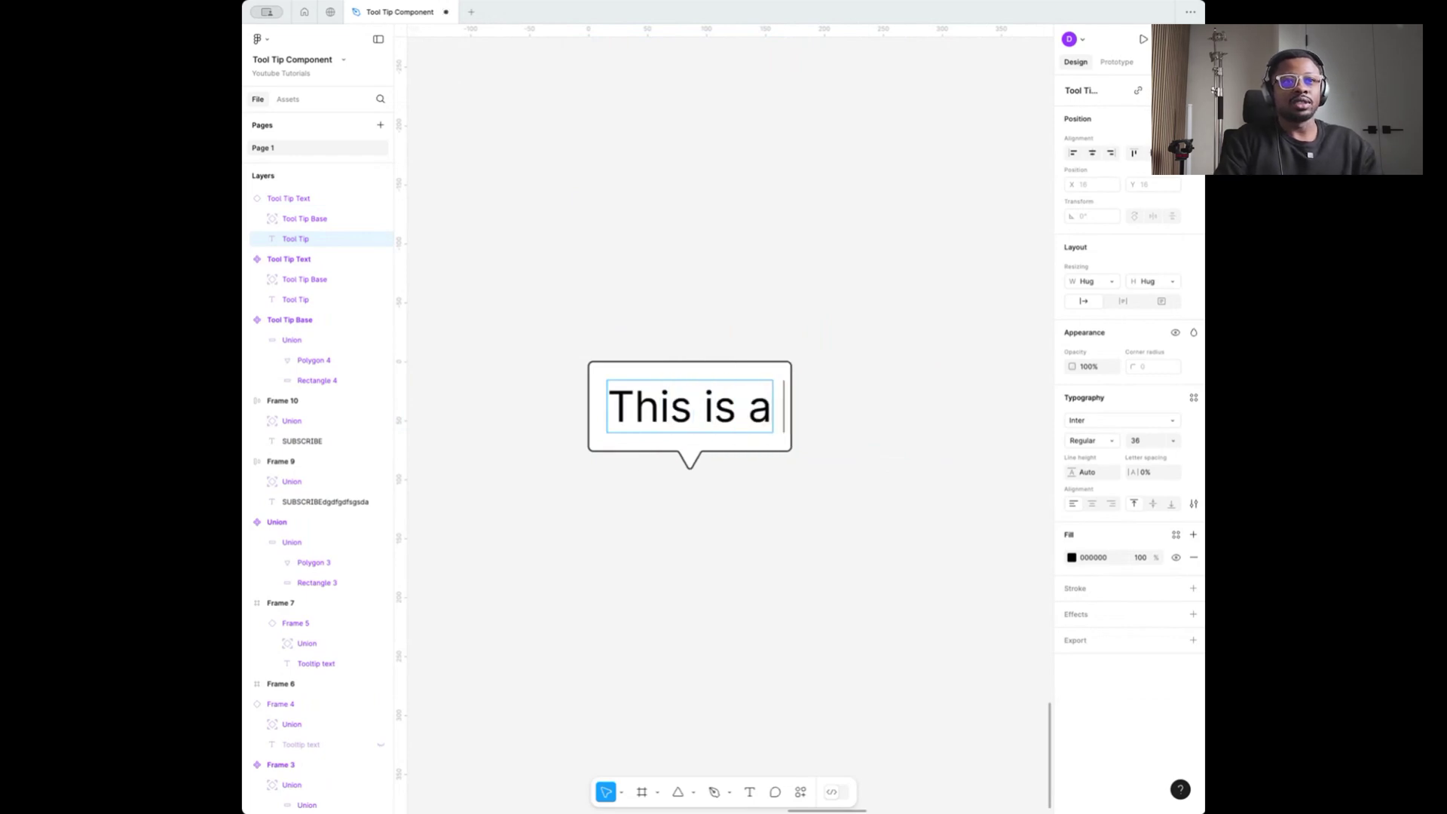
type("tool tio")
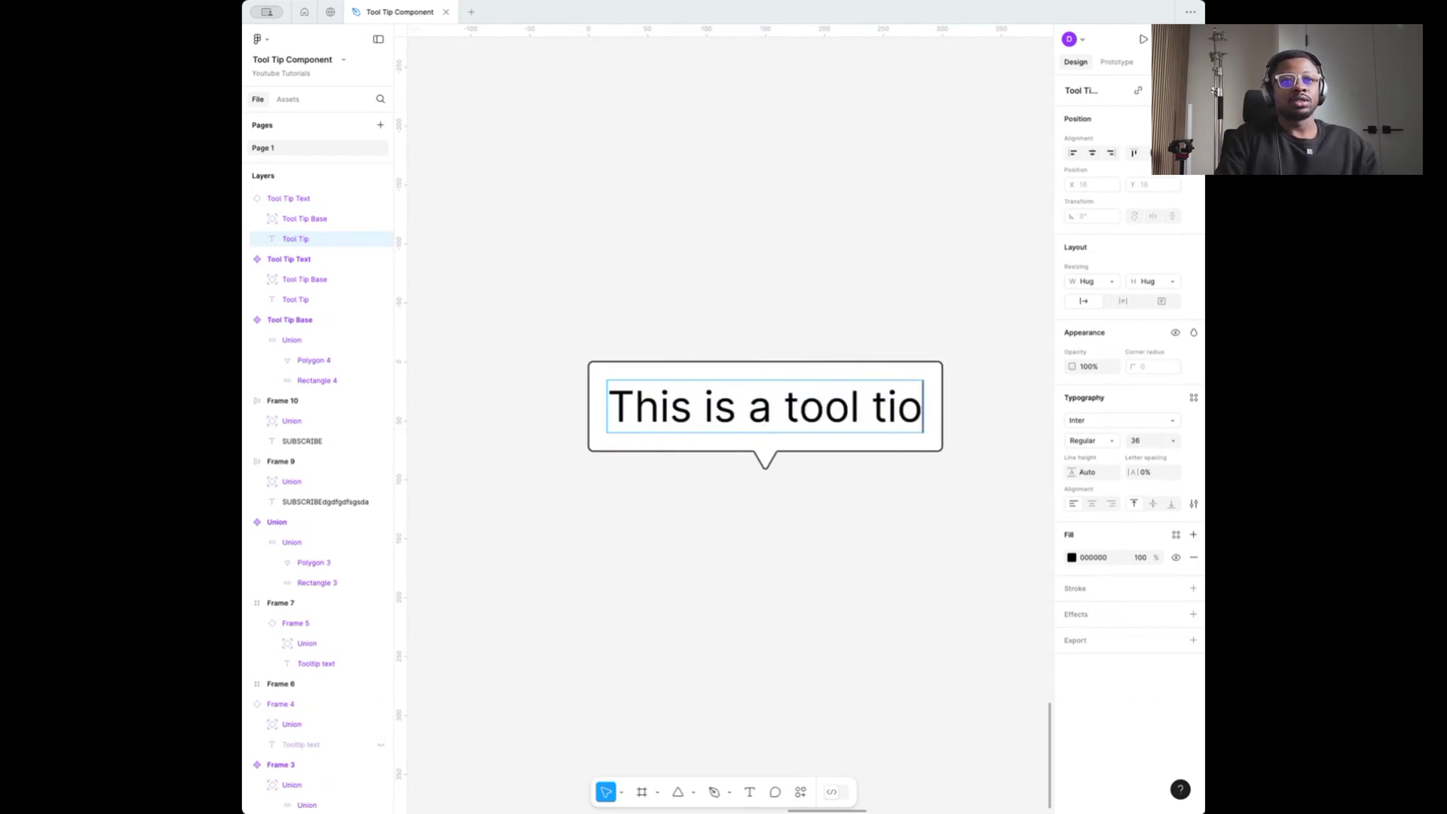
key("BackSpace")
type("p")
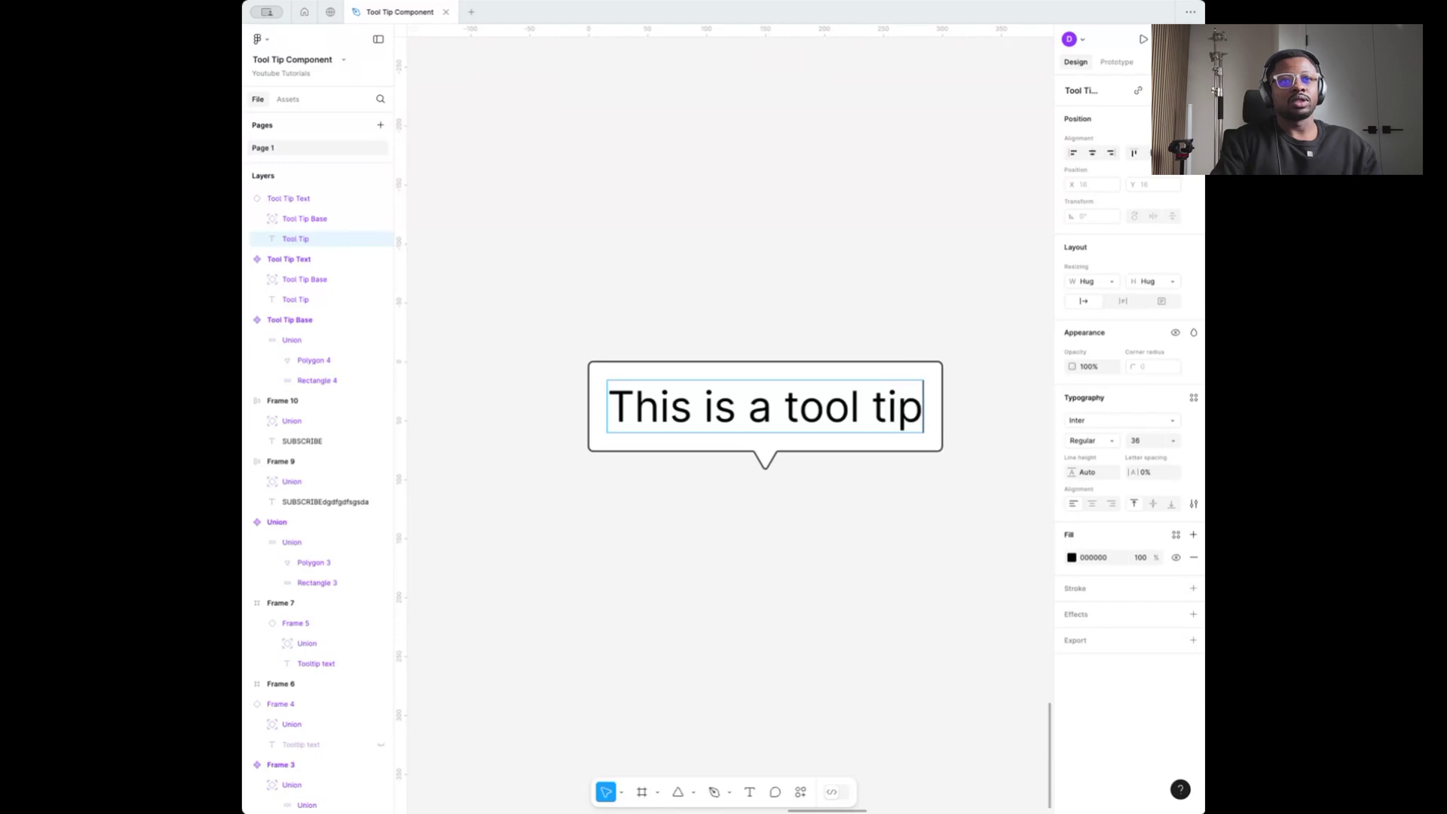
Add two more lines of filler text, "dfdfj" and "dgfdg", to test the tooltip's vertical resizing
key("Return")
type("dfdfj")
key("Return")
type("dgfdg")
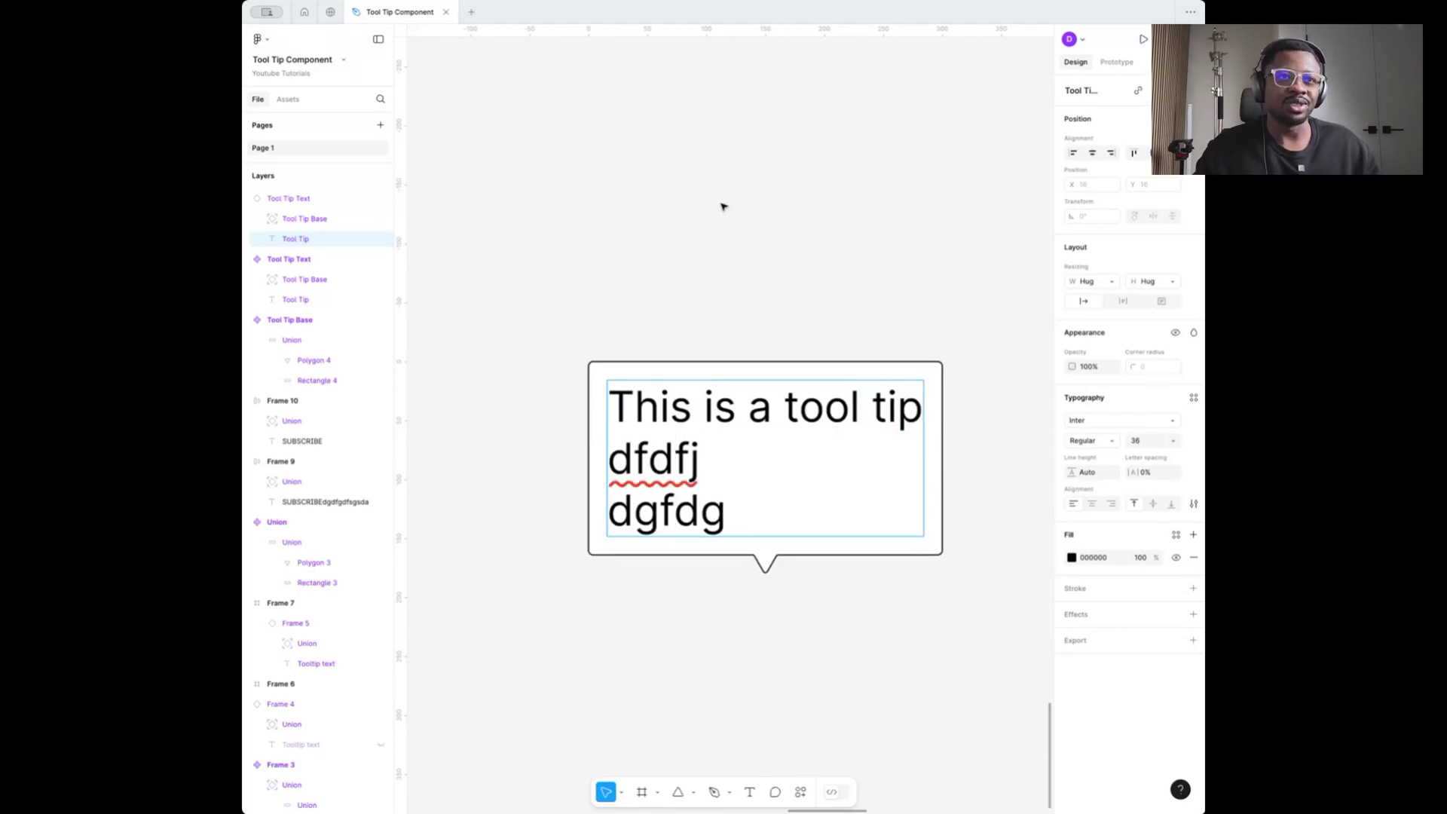
Delete the test instance of Tool Tip Text from the canvas
scroll(724, 206, "down", 5)
key("Escape")
left_click_drag(675, 289, 888, 442)
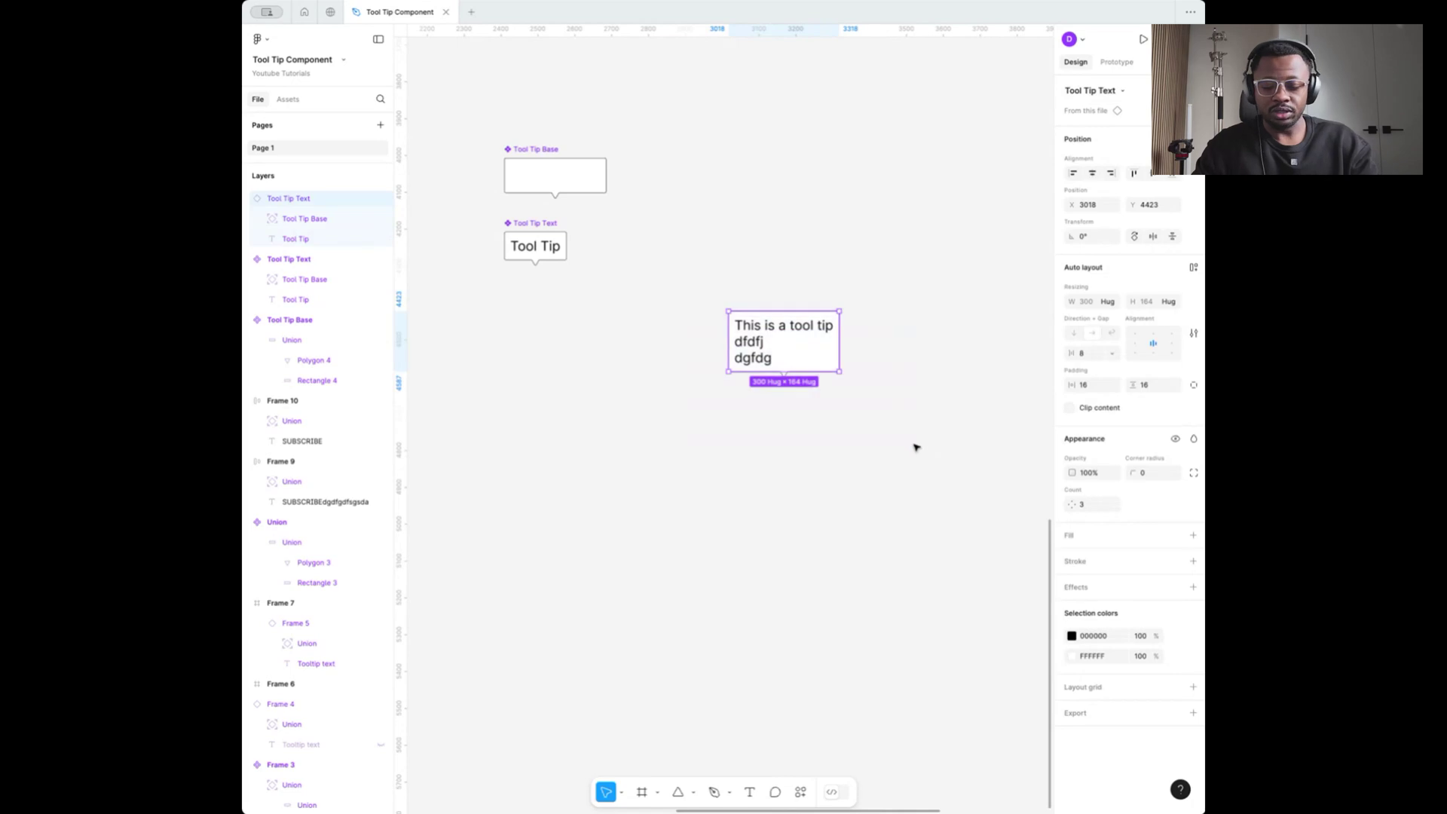
key("Delete")
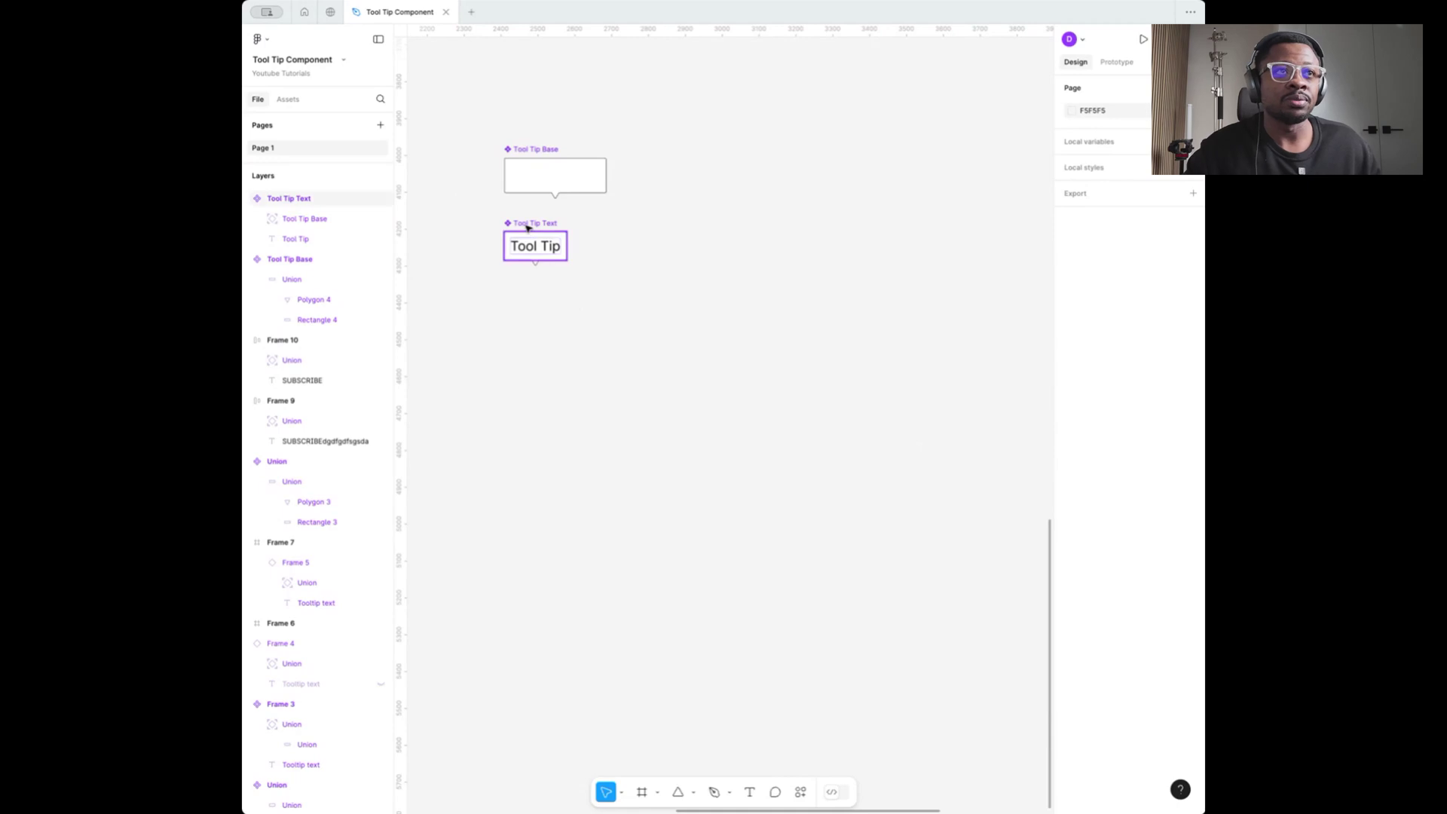
Move the Tool Tip Text component to the right of Tool Tip Base, at about X 3012, Y 4017, and deselect it
left_click_drag(531, 225, 750, 156)
scroll(785, 168, "up", 3)
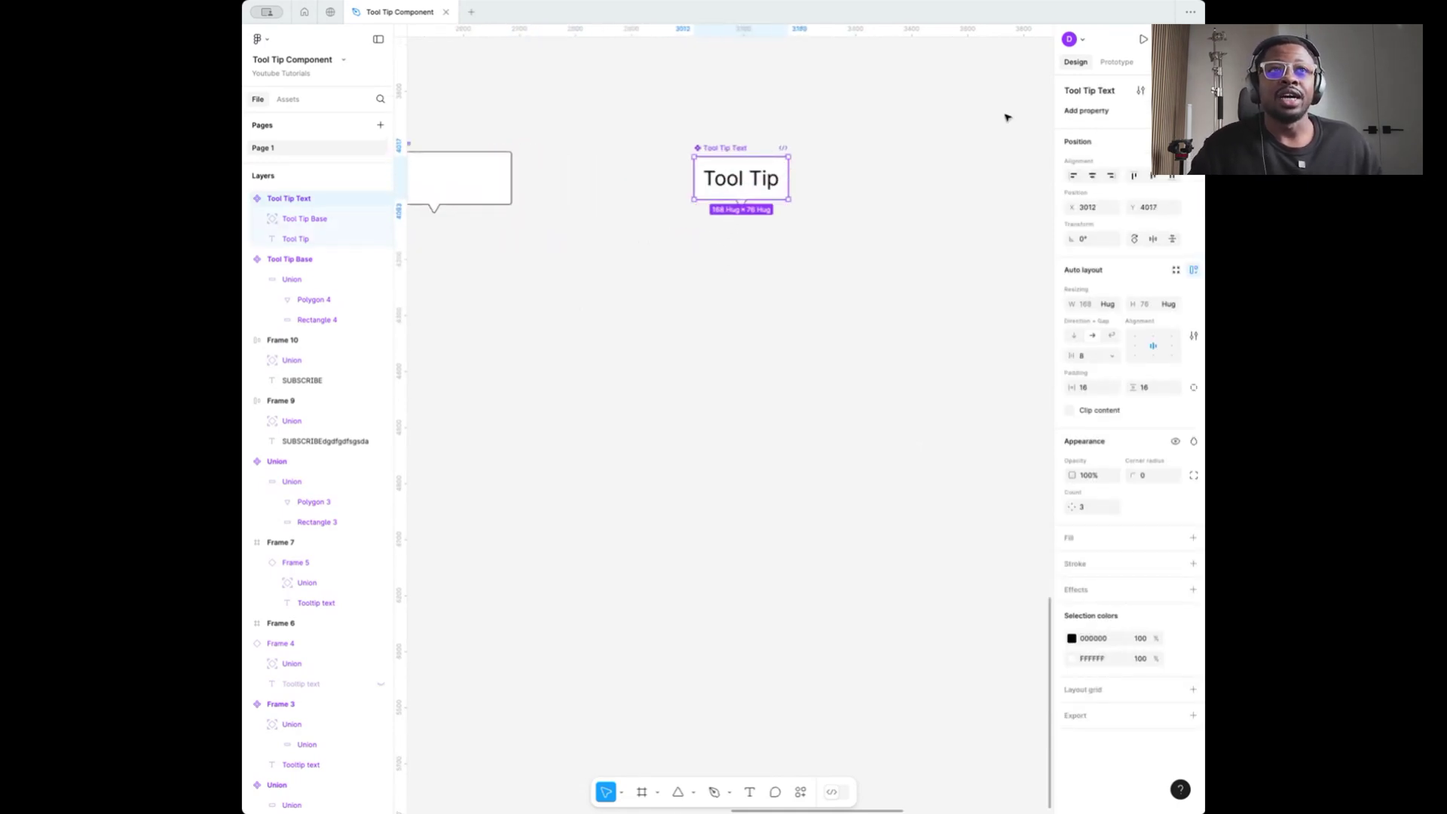
left_click(887, 129)
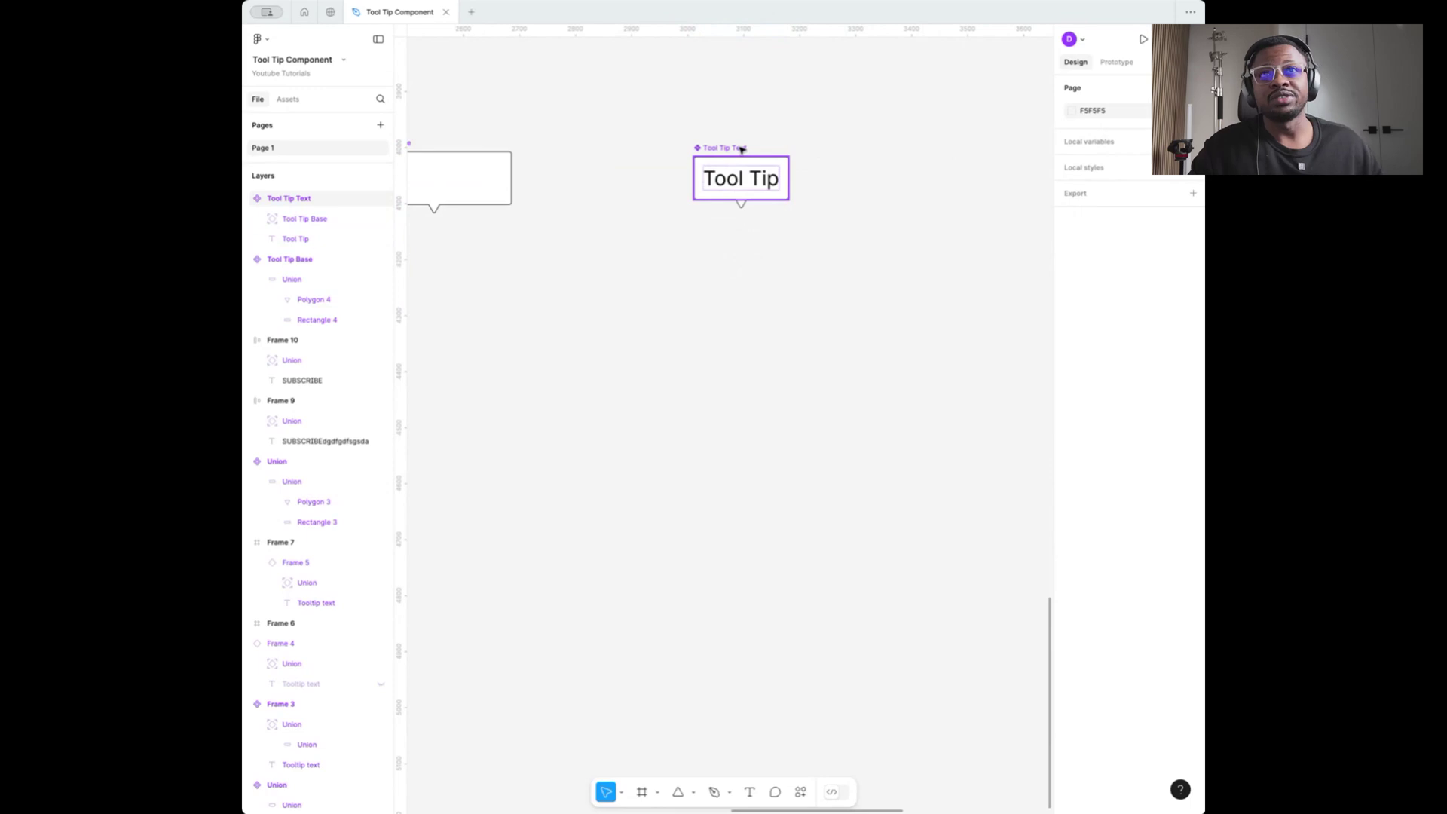
Add a variant property to the Tool Tip Text component
left_click(741, 150)
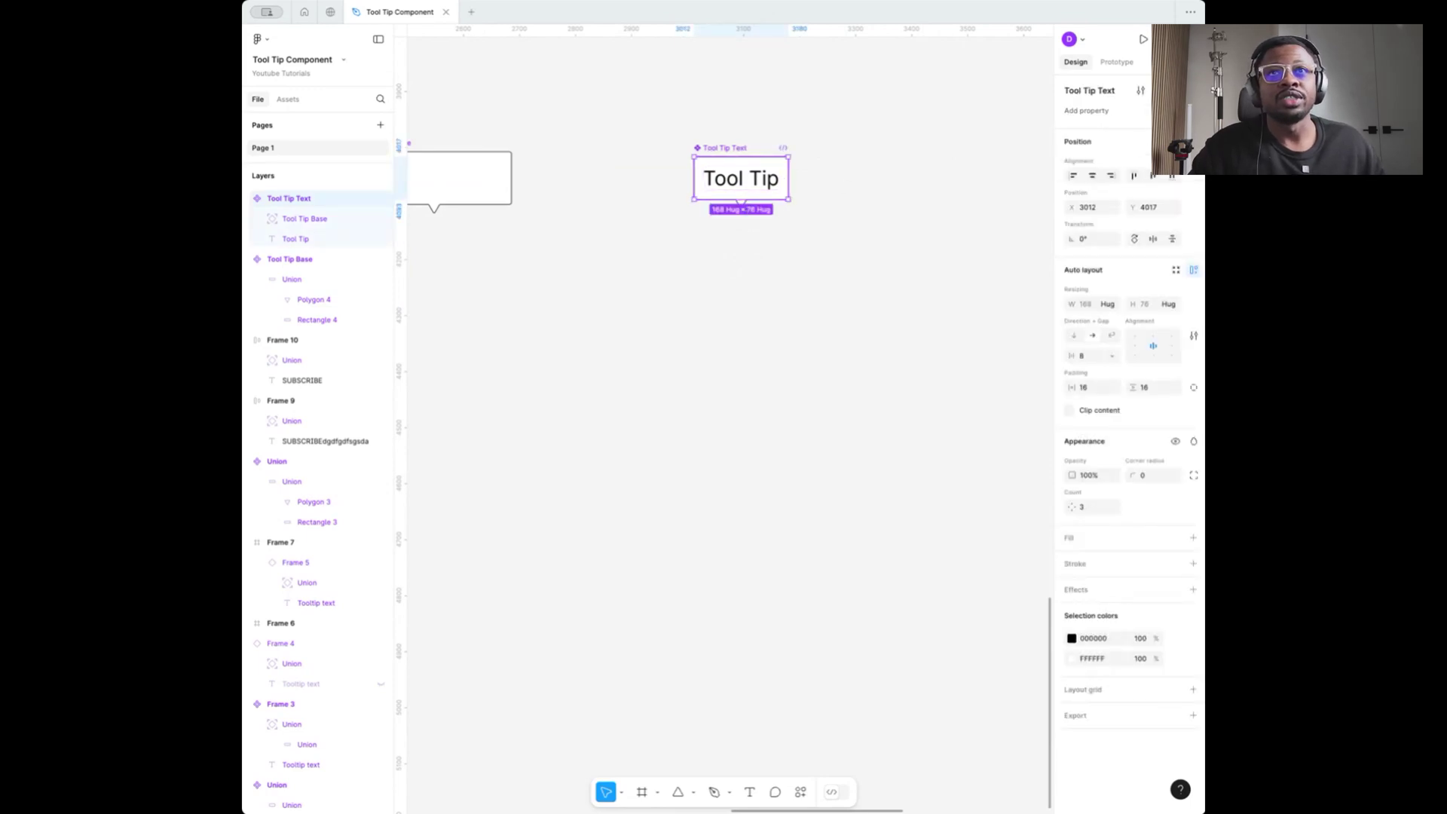
left_click(1086, 110)
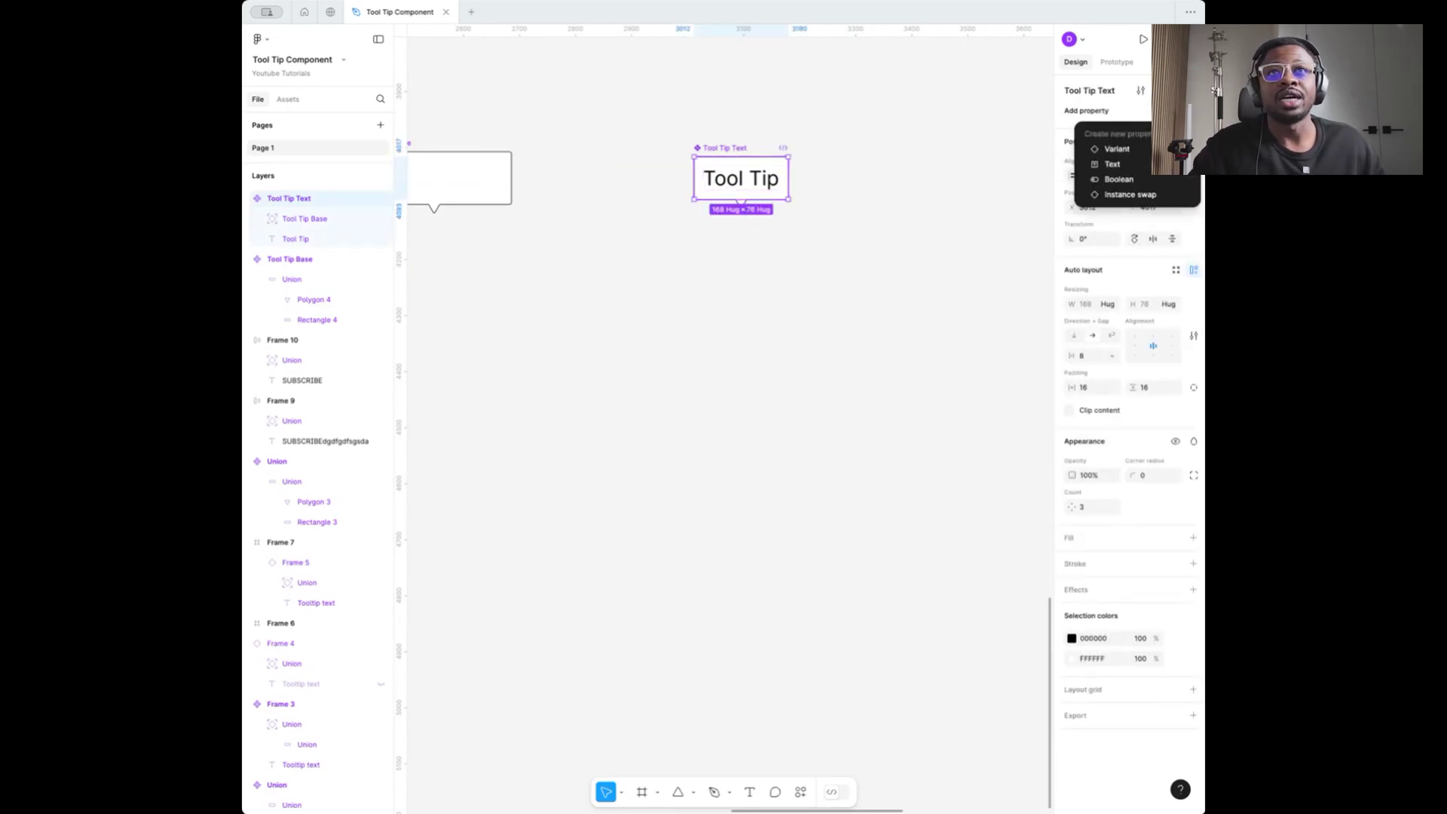
left_click(1143, 149)
Rename the component set's variant property to "Direction"
scroll(711, 226, "up", 2)
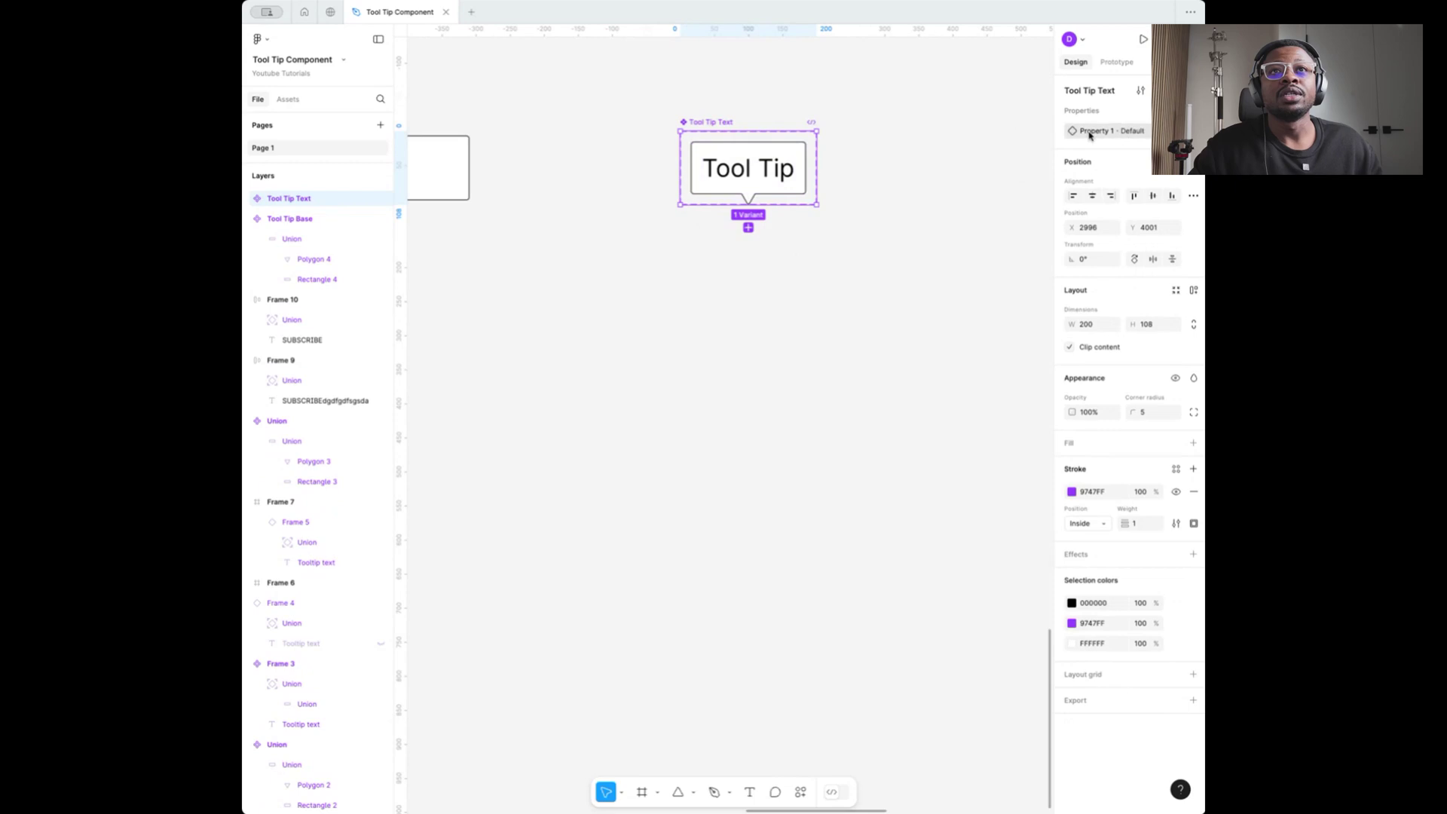
double_click(1117, 134)
left_click(1107, 134)
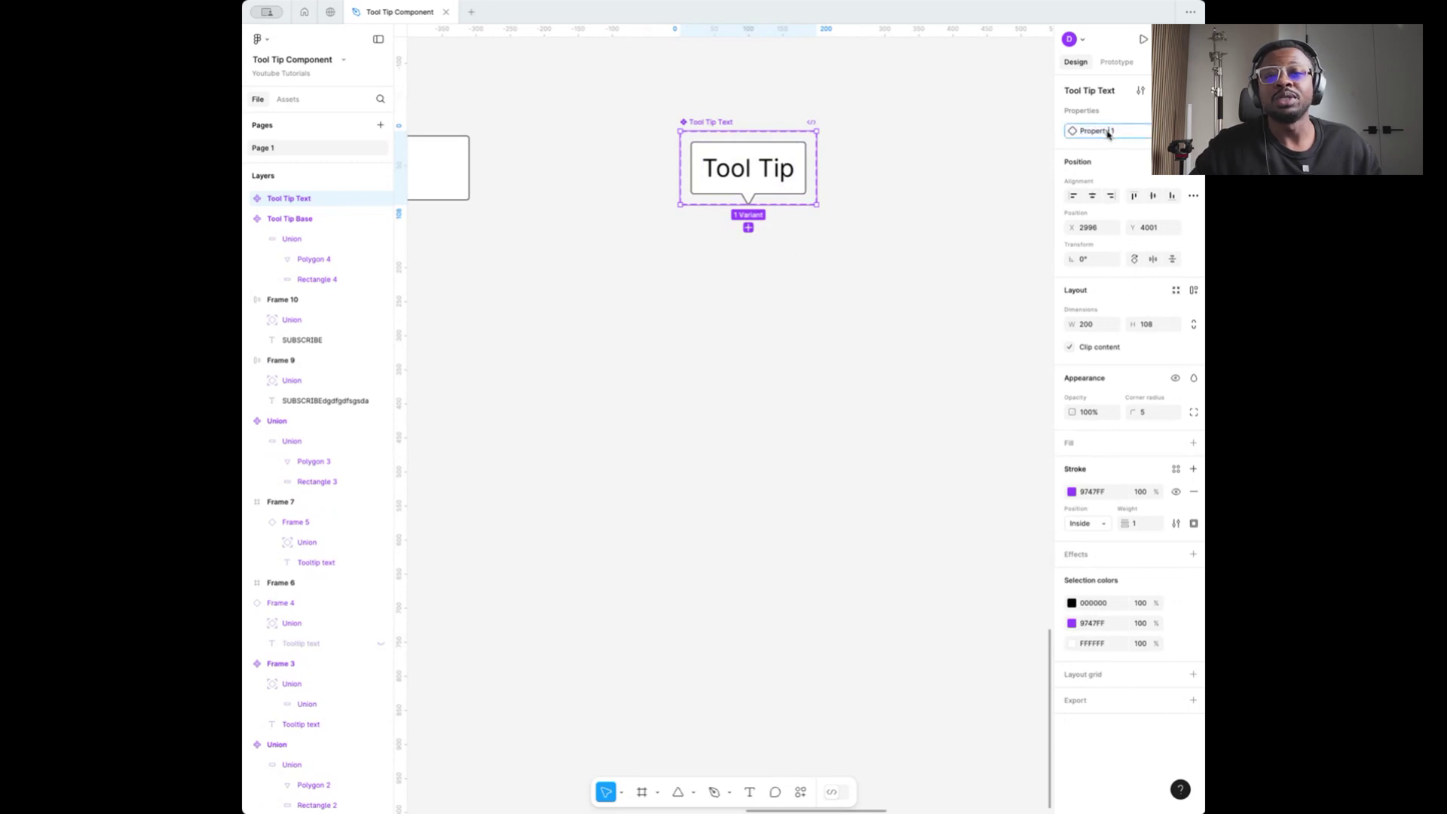
left_click_drag(1116, 133, 1076, 135)
type("Direction")
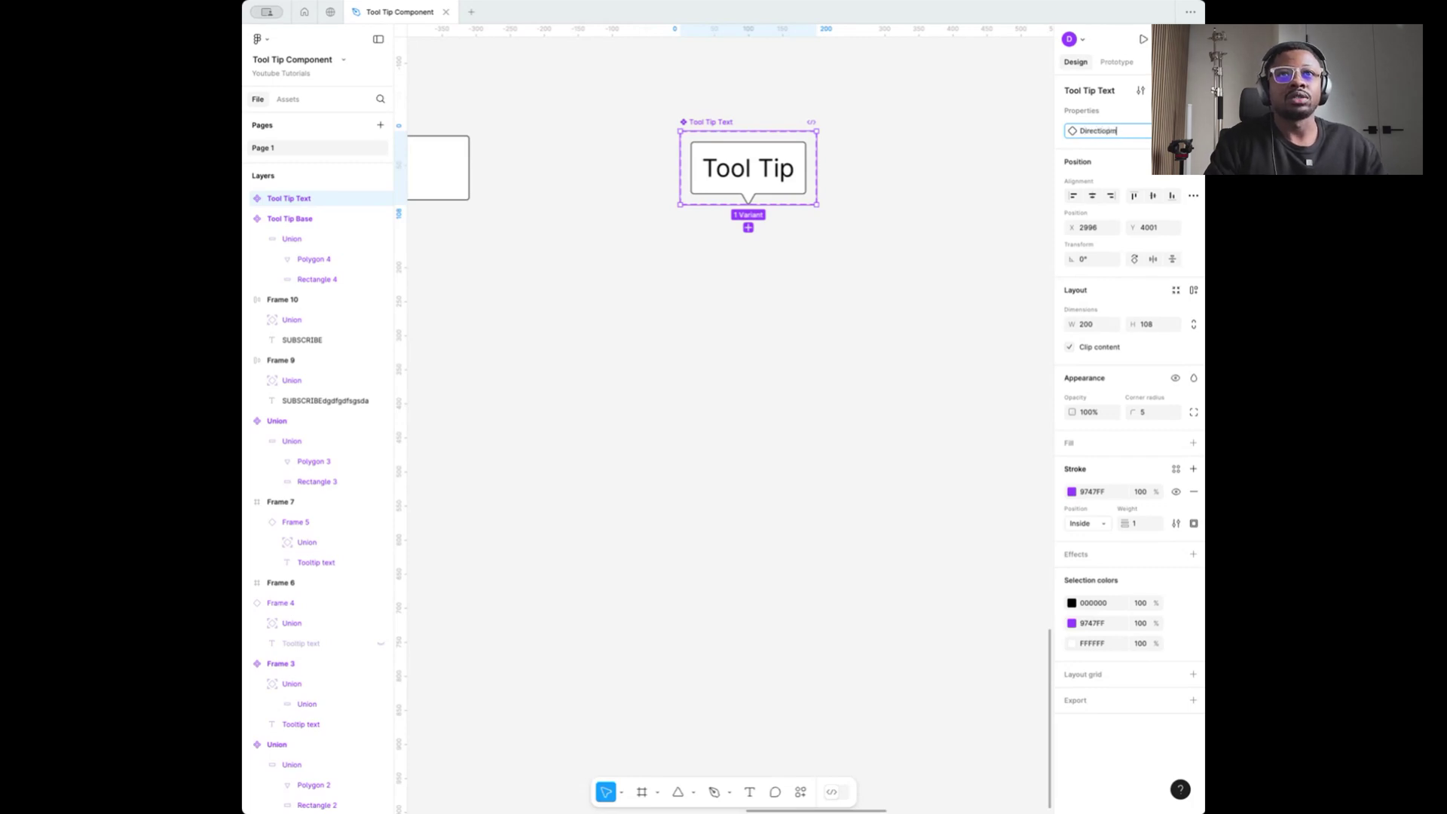
key("Return")
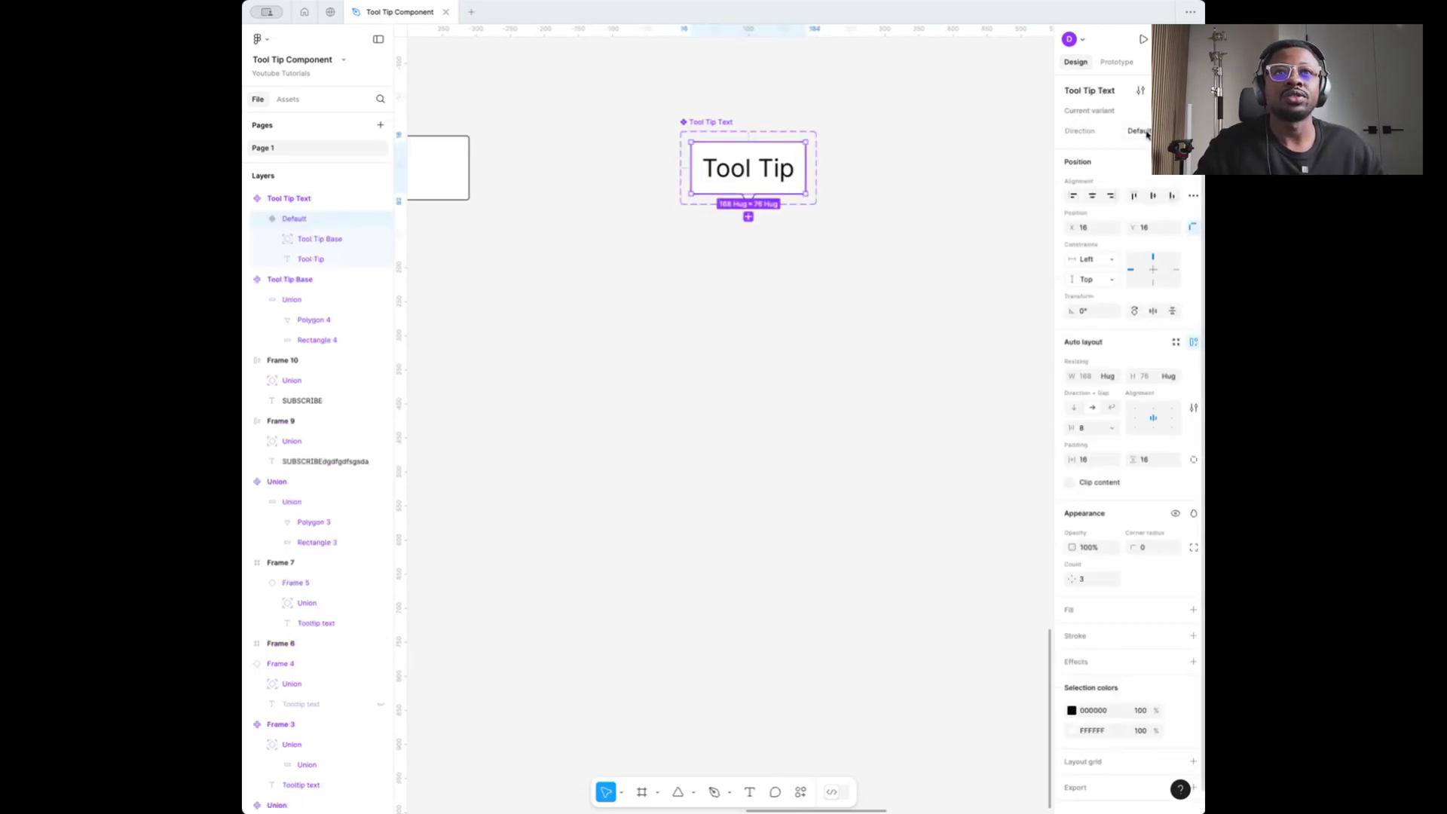
Set the existing variant's Direction value to "Top" and deselect it
left_click(1144, 133)
type("Top")
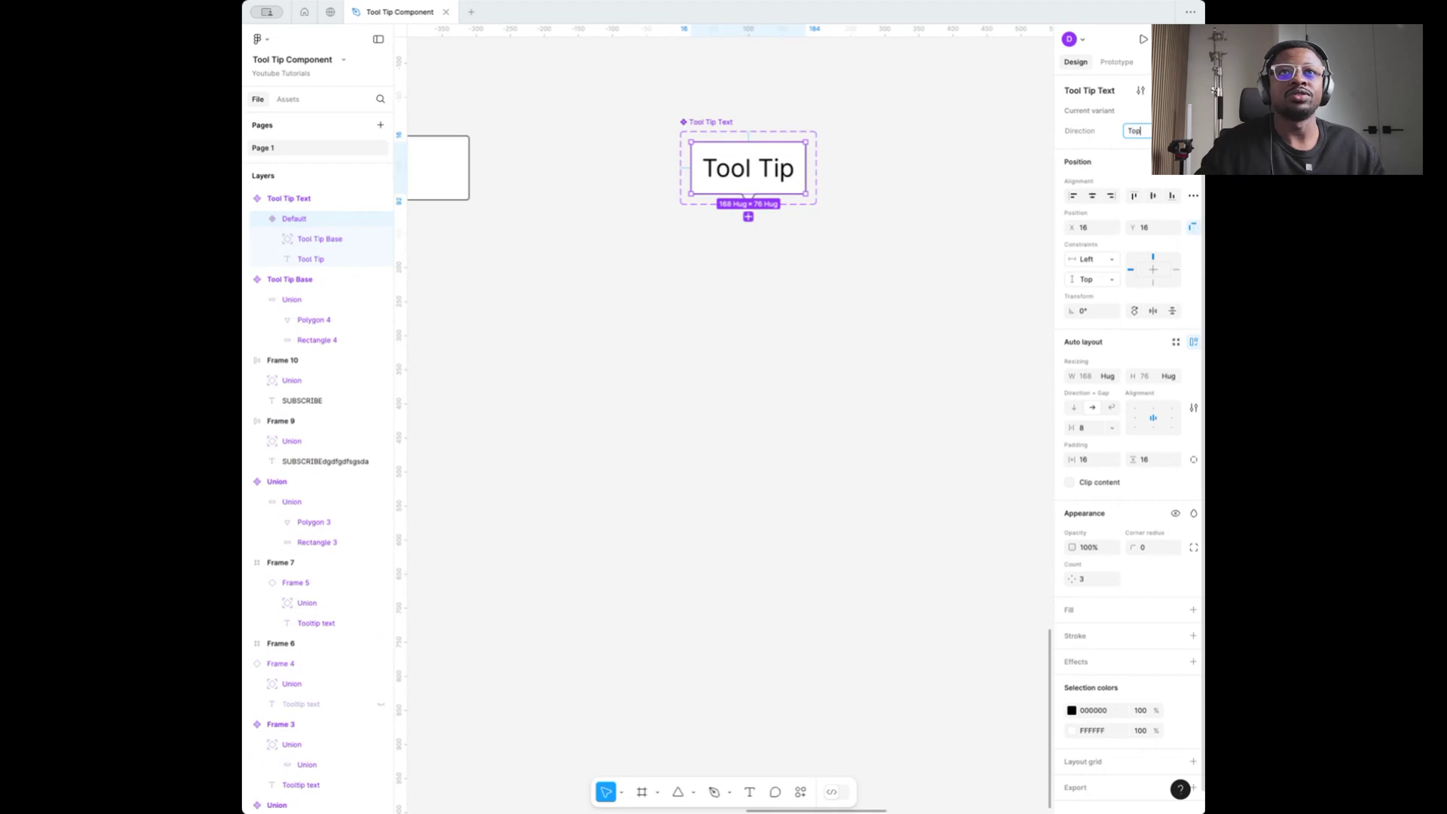
left_click(934, 254)
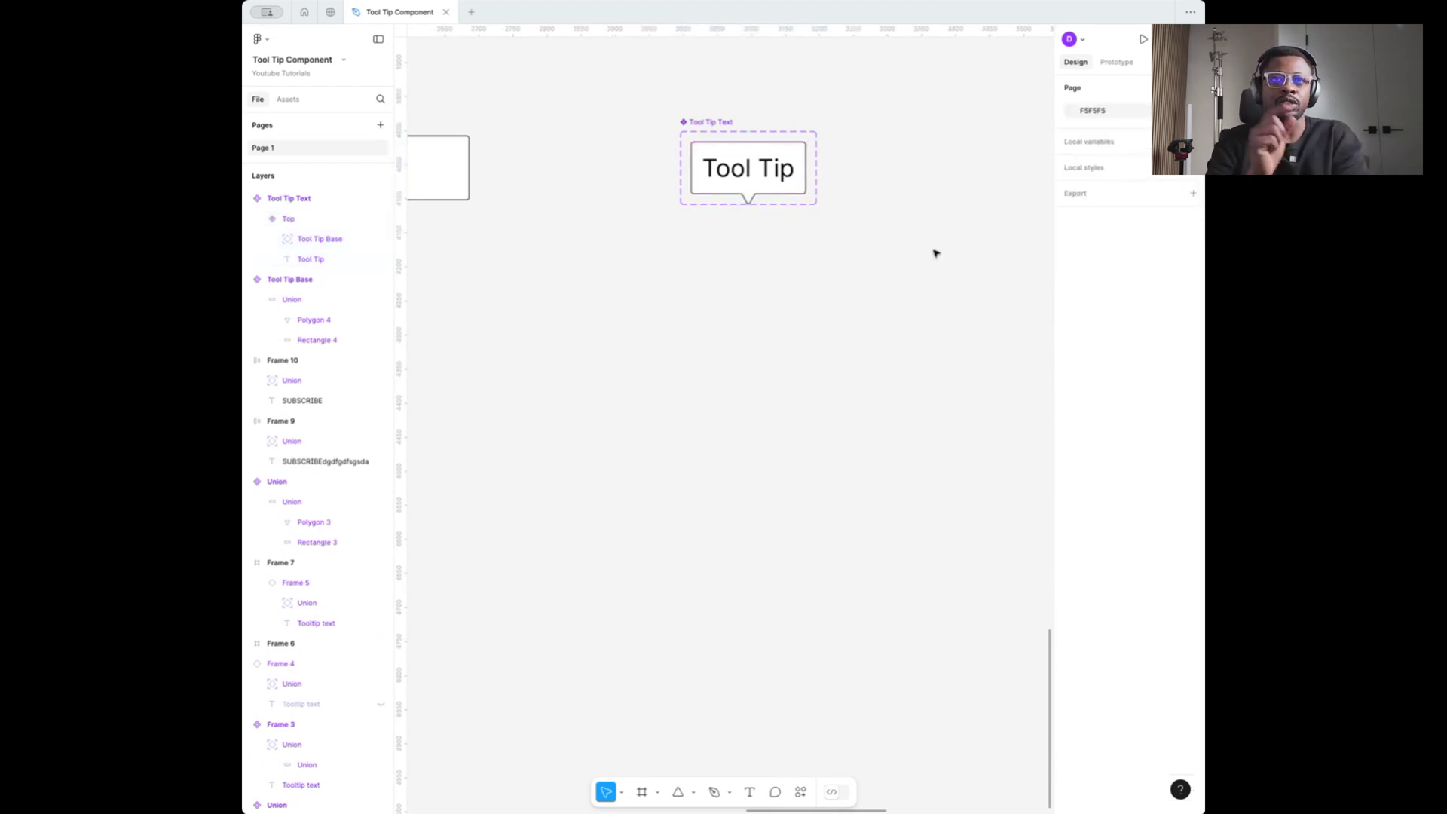
left_click(731, 141)
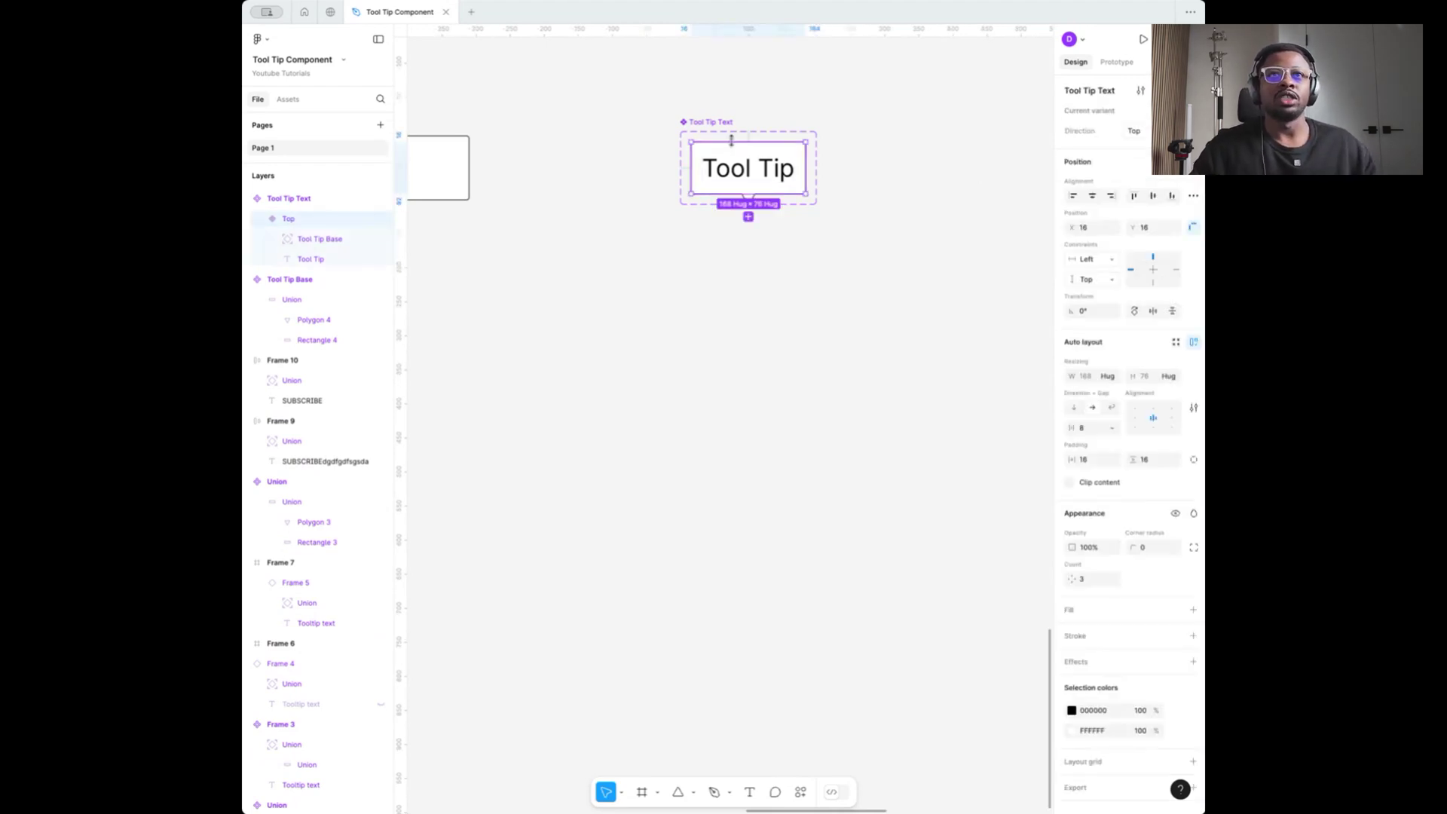
left_click(738, 103)
left_click(715, 124)
left_click(781, 159)
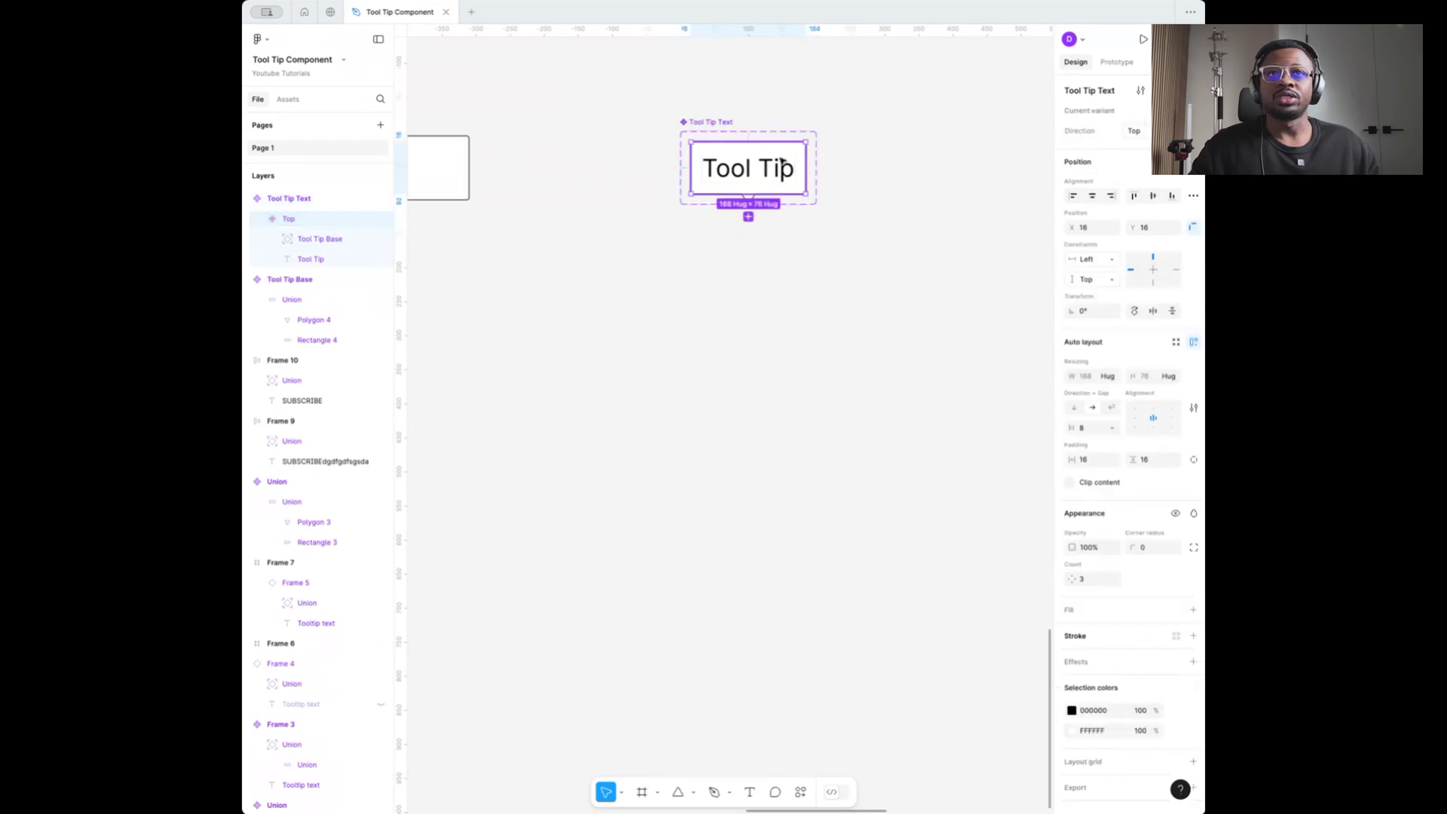
left_click(1135, 132)
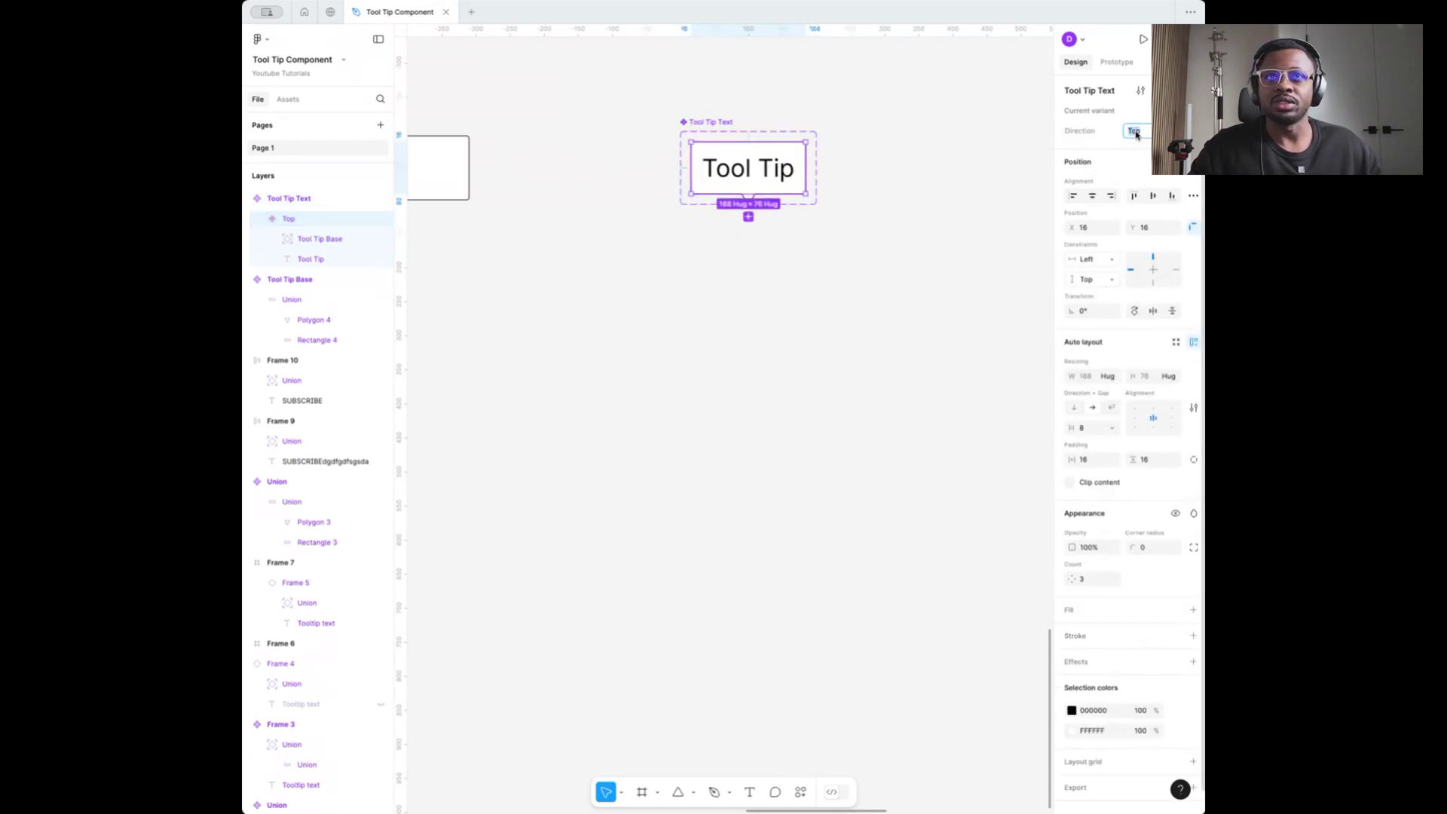
double_click(1079, 132)
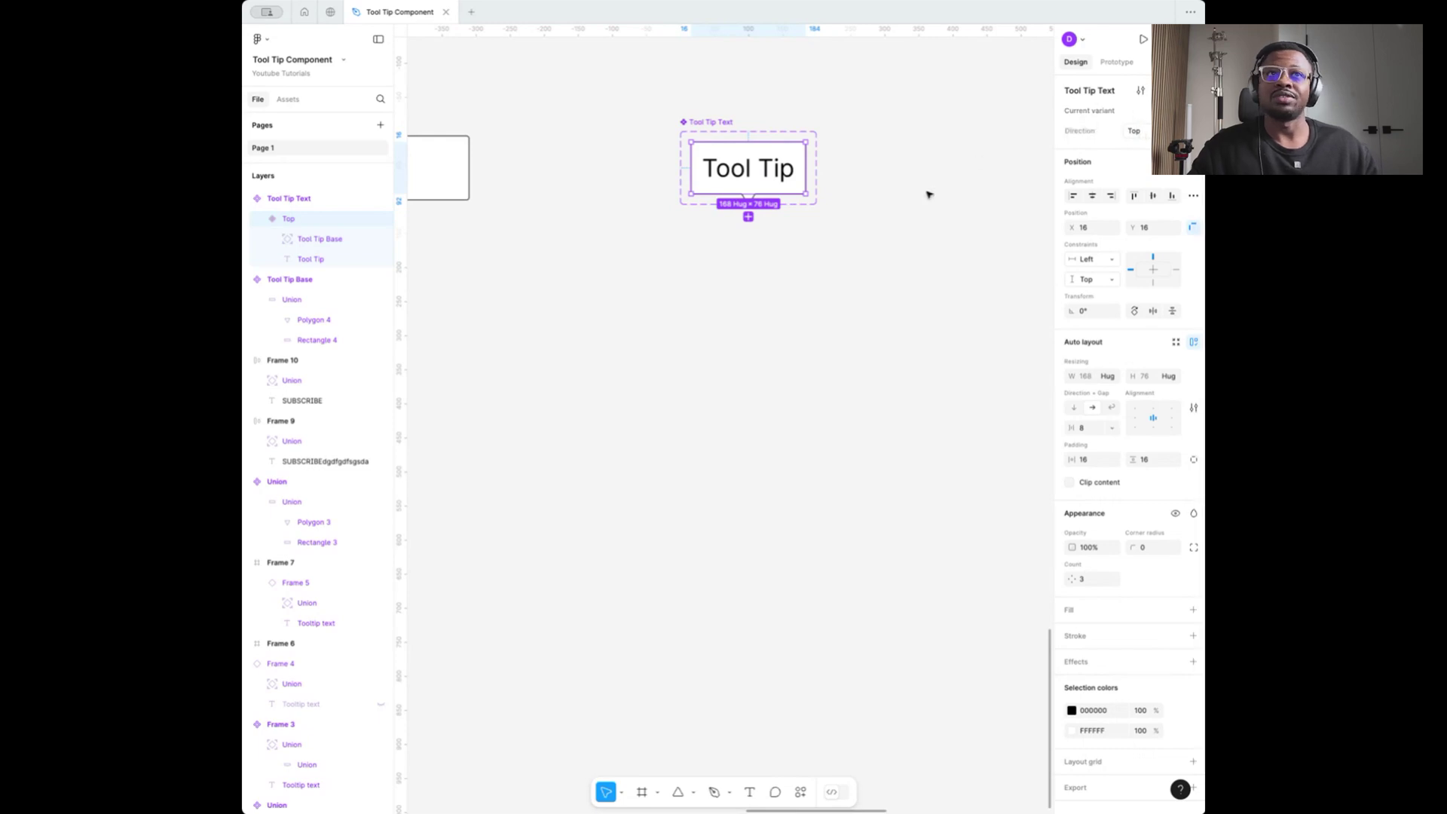
Add a second variant to the Tool Tip Text component set and deselect it
left_click(670, 178)
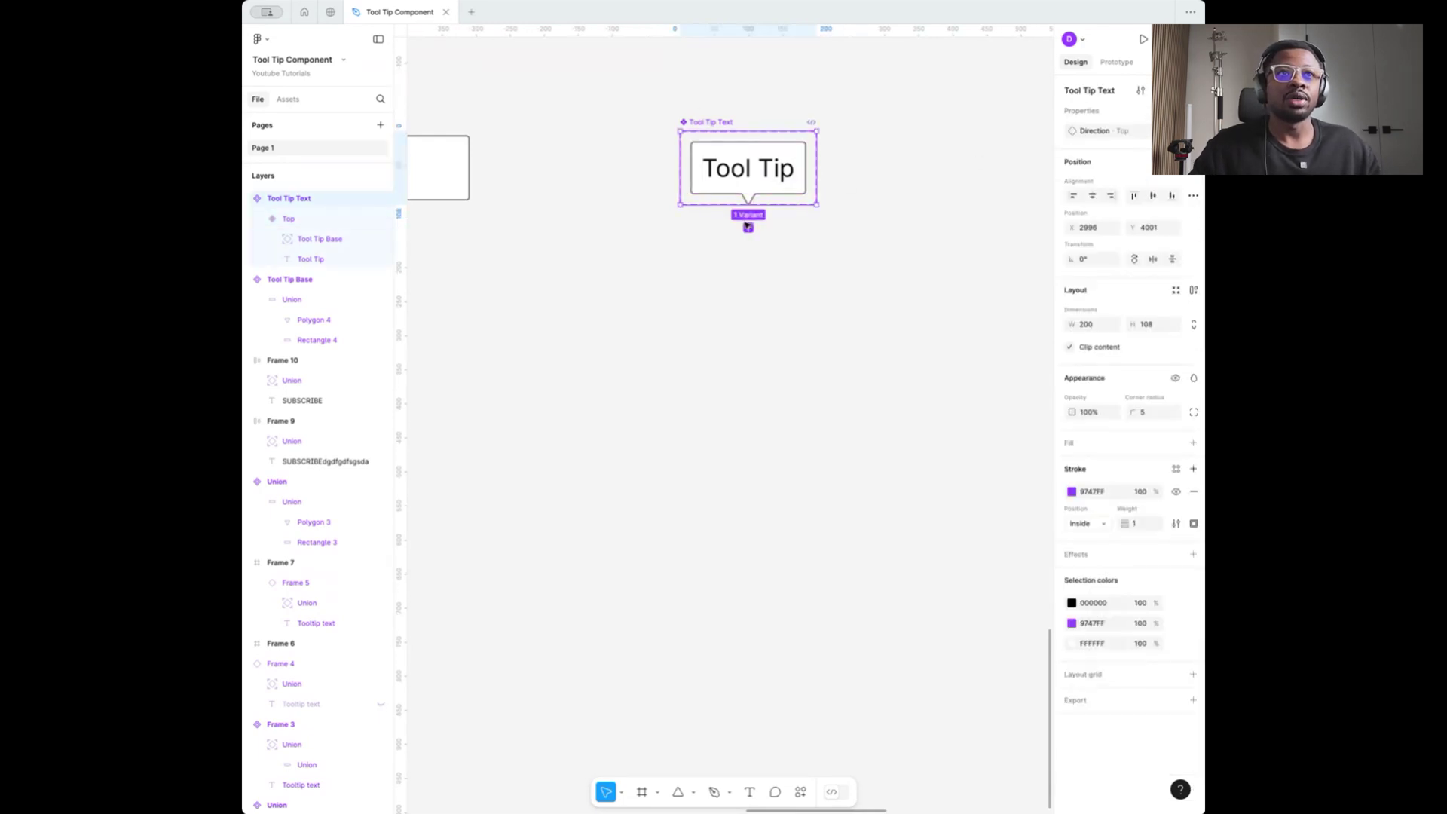
left_click(749, 228)
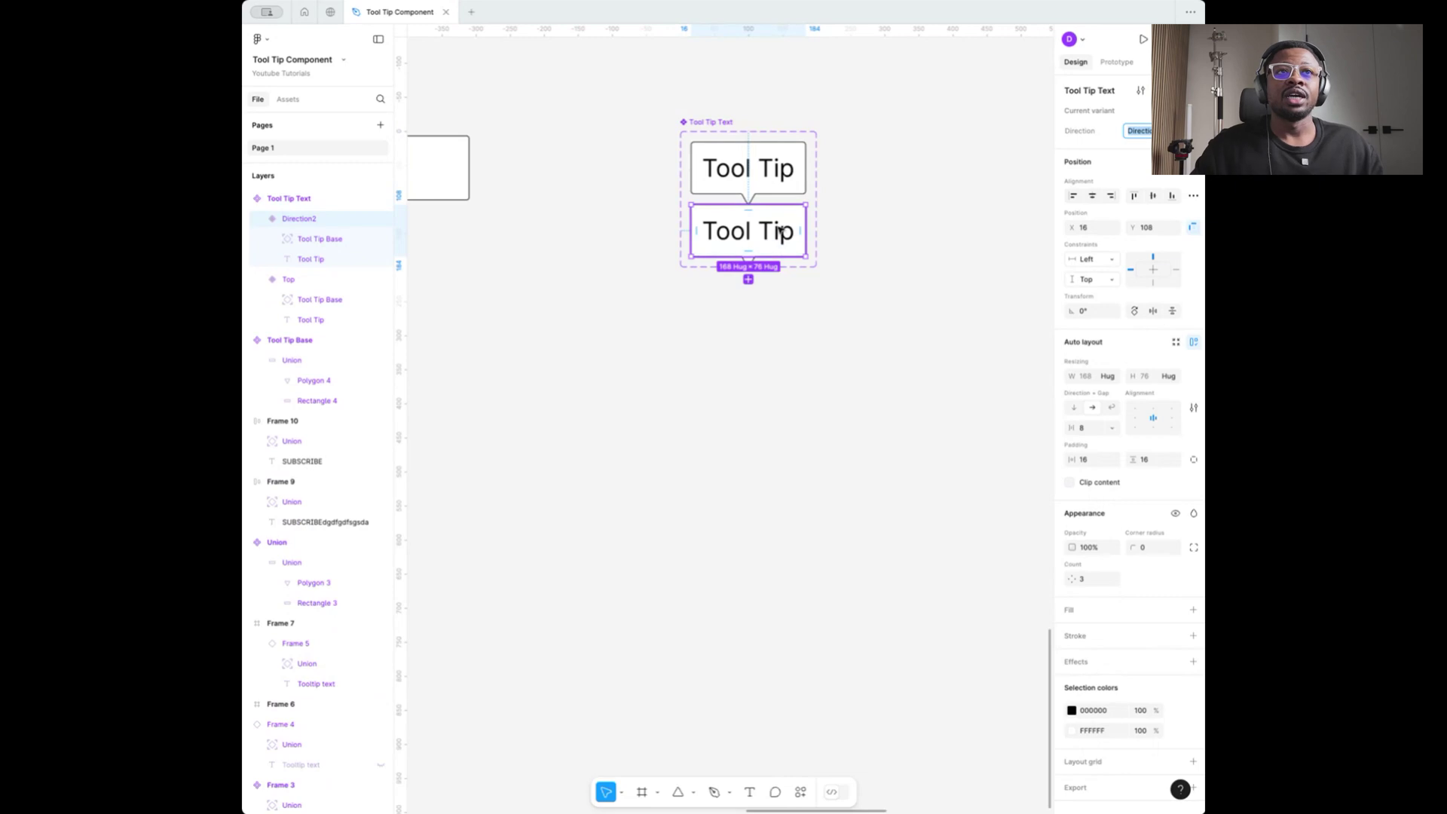
left_click(812, 271)
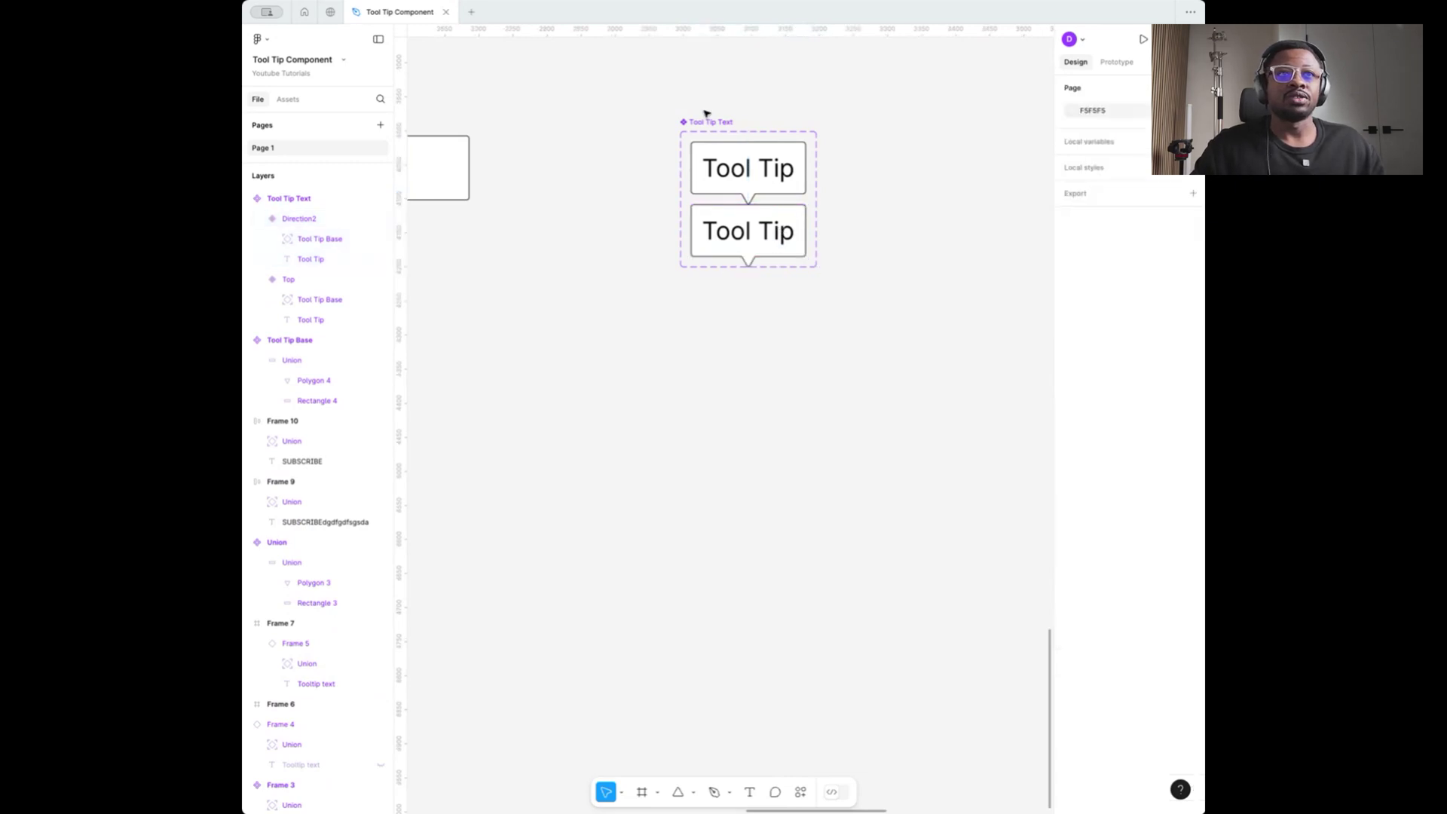
Enlarge the Tool Tip Text component set and move the second variant down to about Y 176
left_click(711, 121)
left_click_drag(815, 268, 922, 422)
left_click(779, 219)
left_click_drag(779, 218, 779, 265)
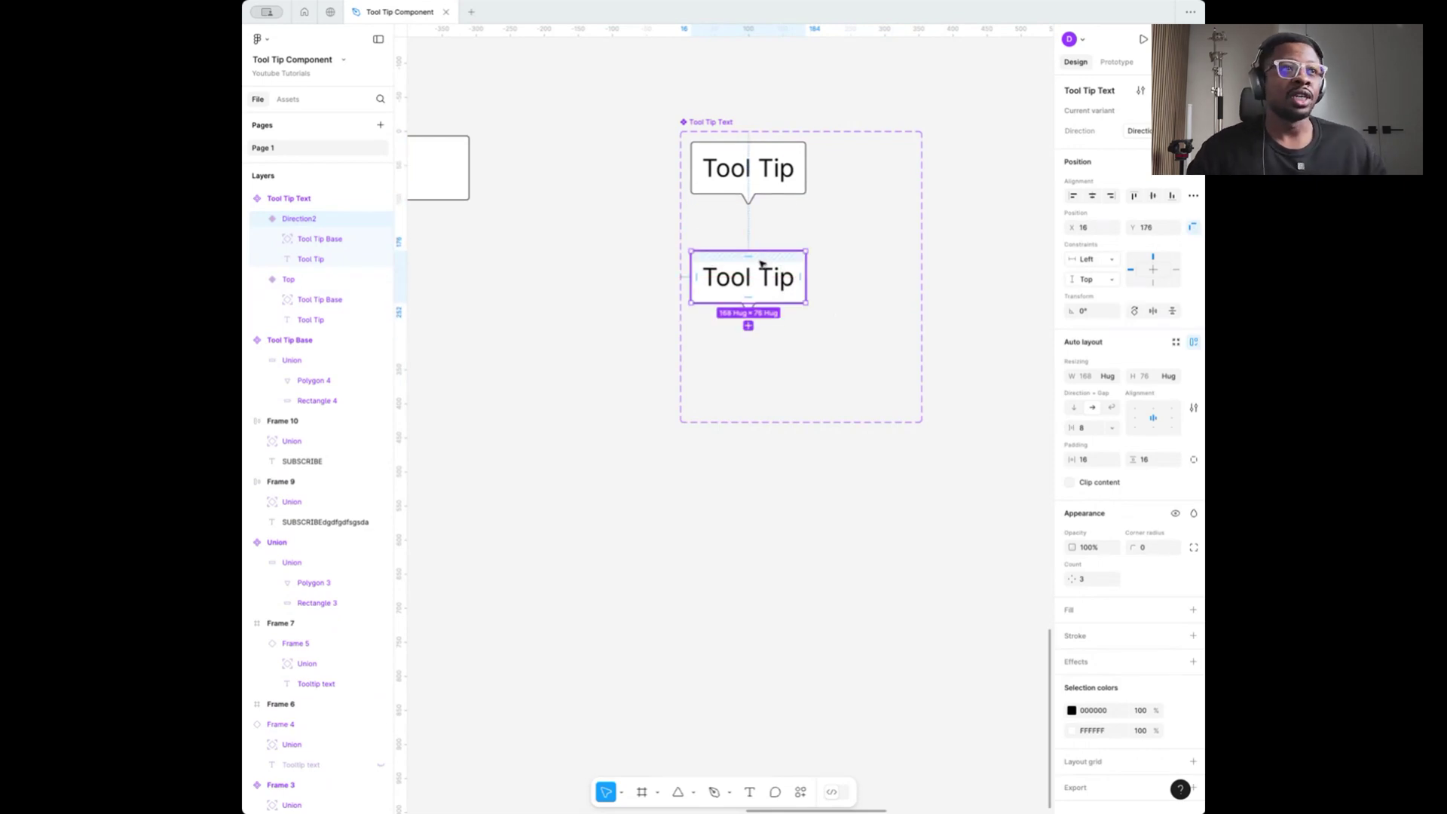
Examine the Tool Tip Base component and the text layer inside the Top variant
scroll(690, 253, "down", 2)
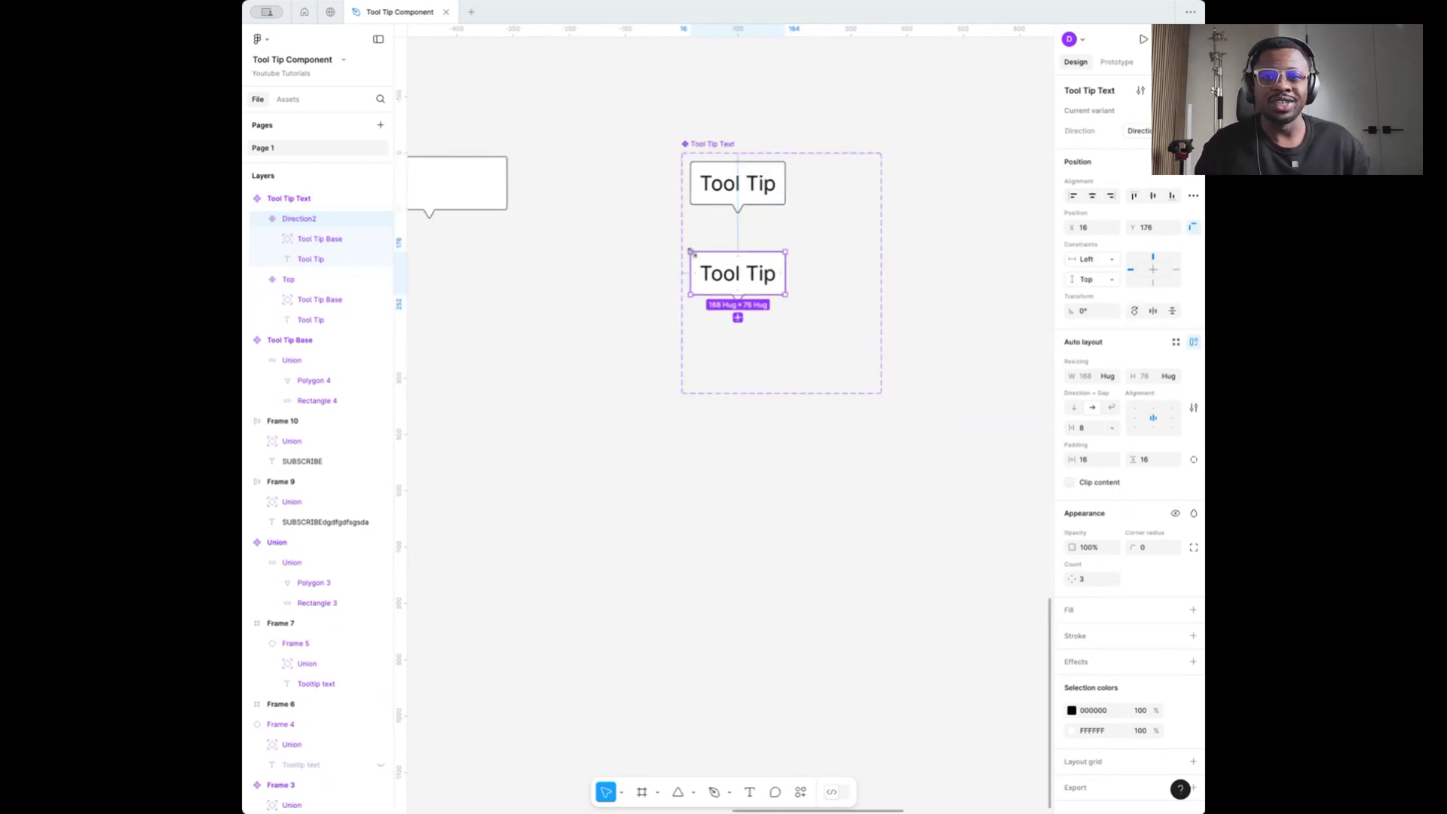
scroll(562, 221, "left", 3)
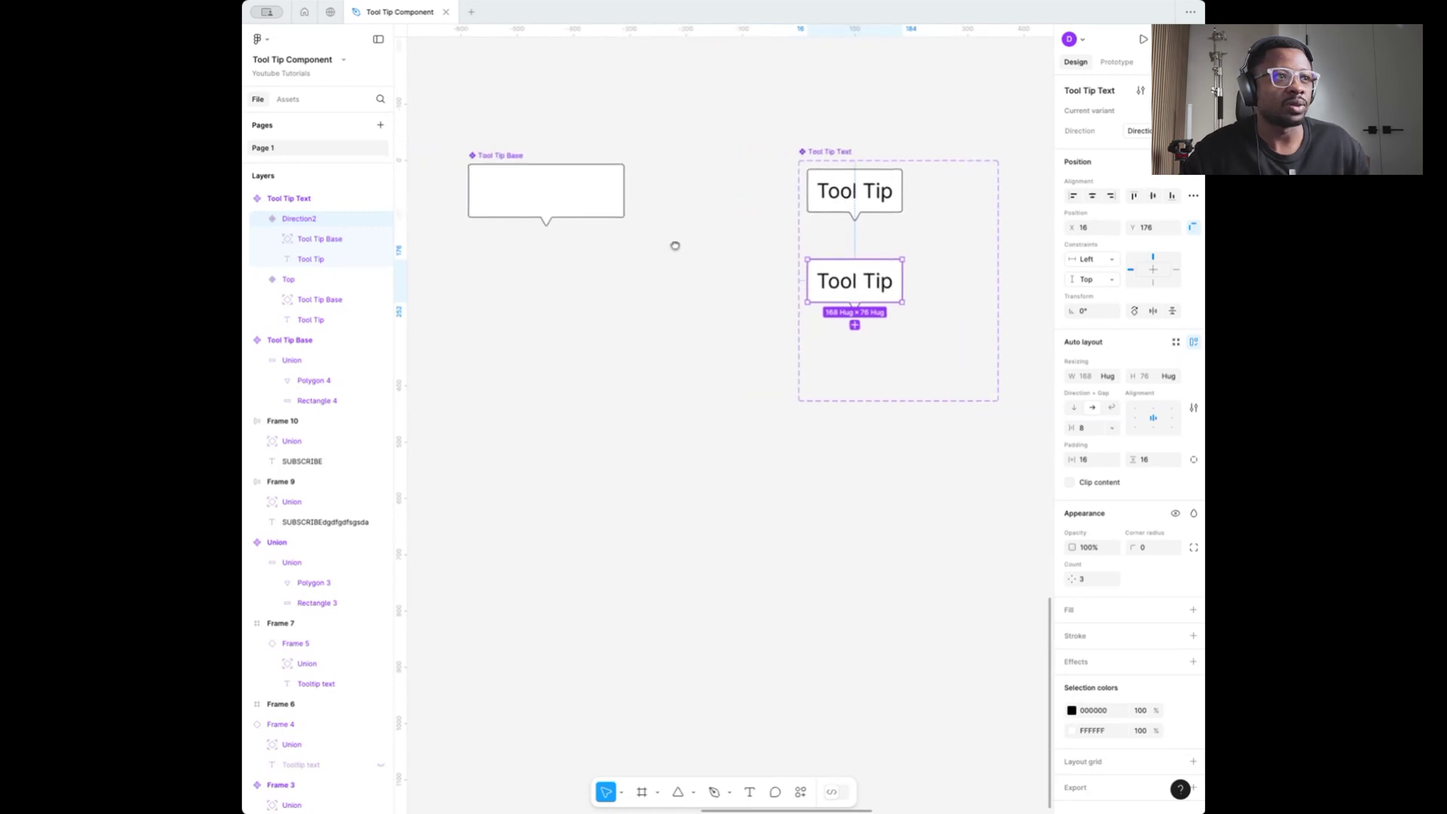
left_click(504, 157)
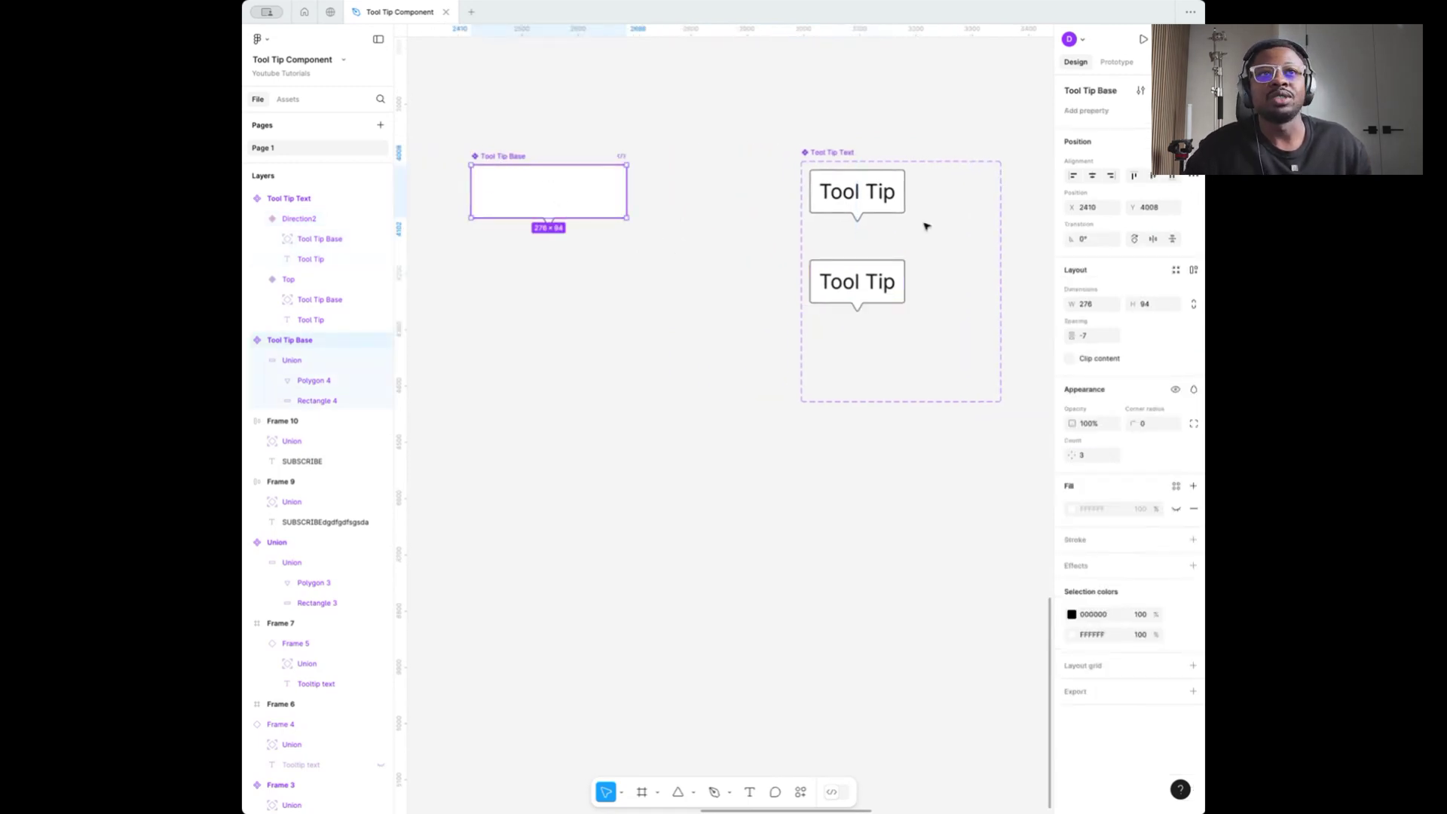
left_click(859, 192)
double_click(859, 193)
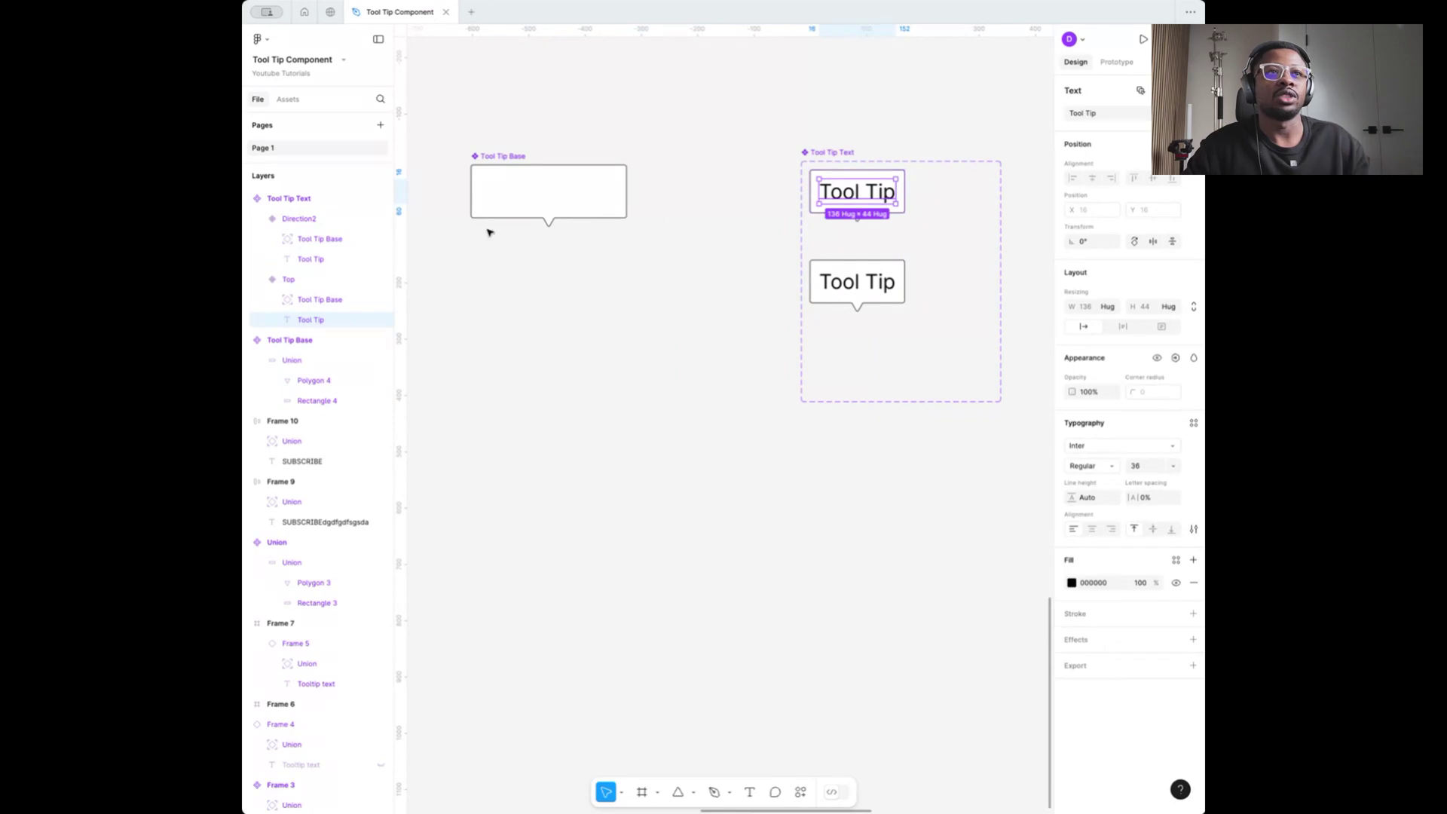
left_click(797, 317)
Try to flip the Tool Tip Base instance inside the second variant and undo the attempts
left_click(855, 281)
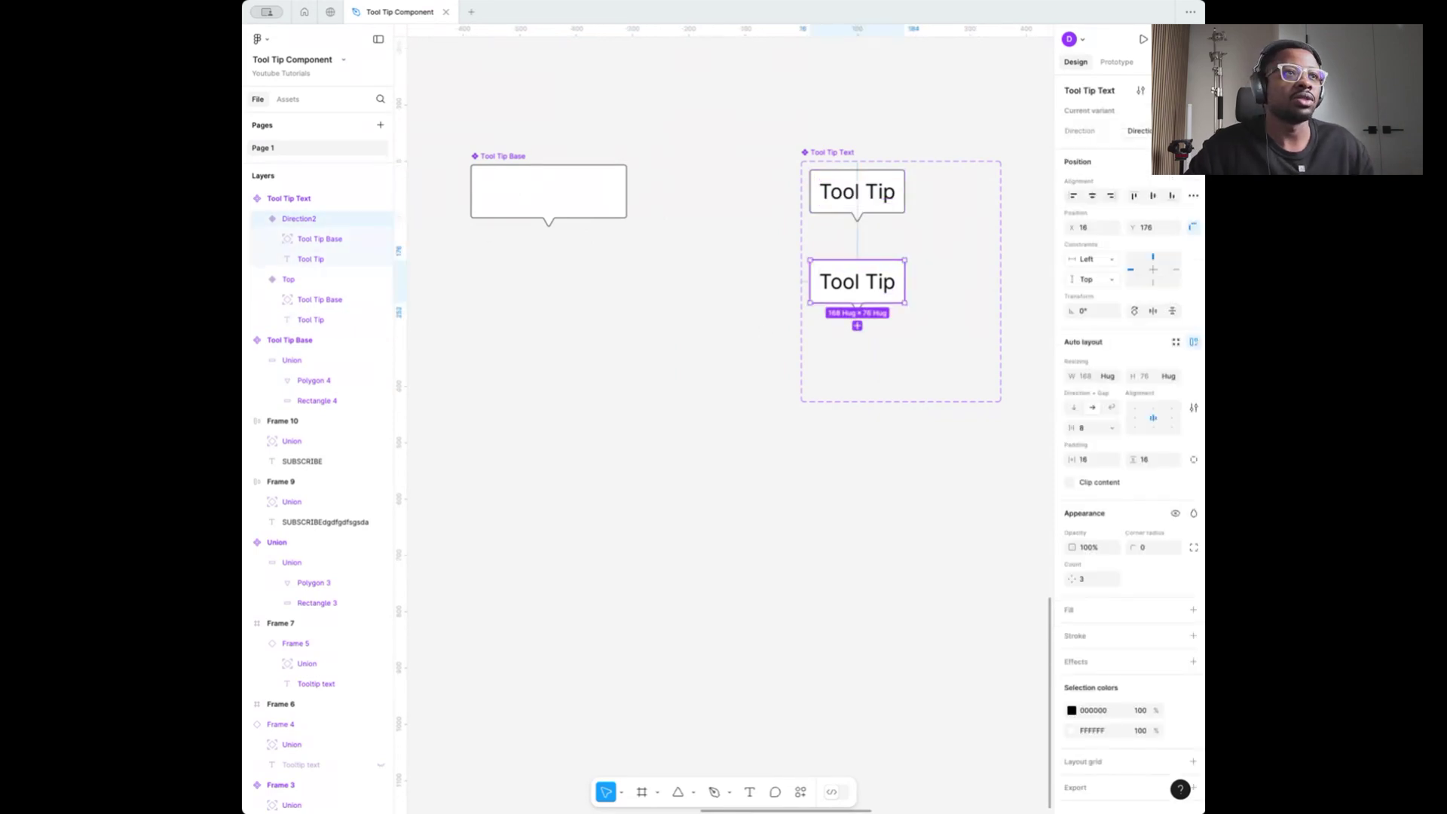
left_click(313, 245)
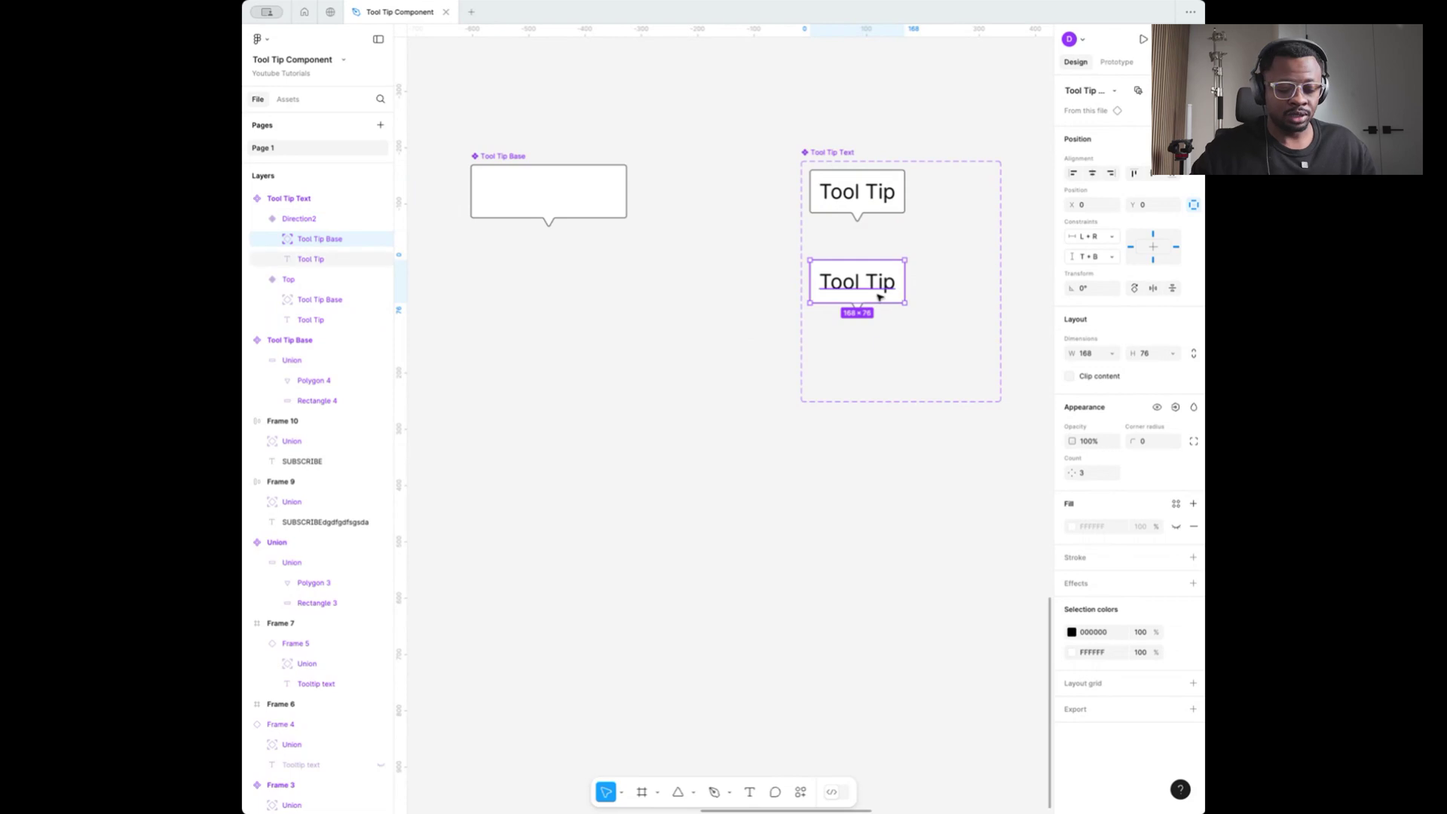
key("shift+v")
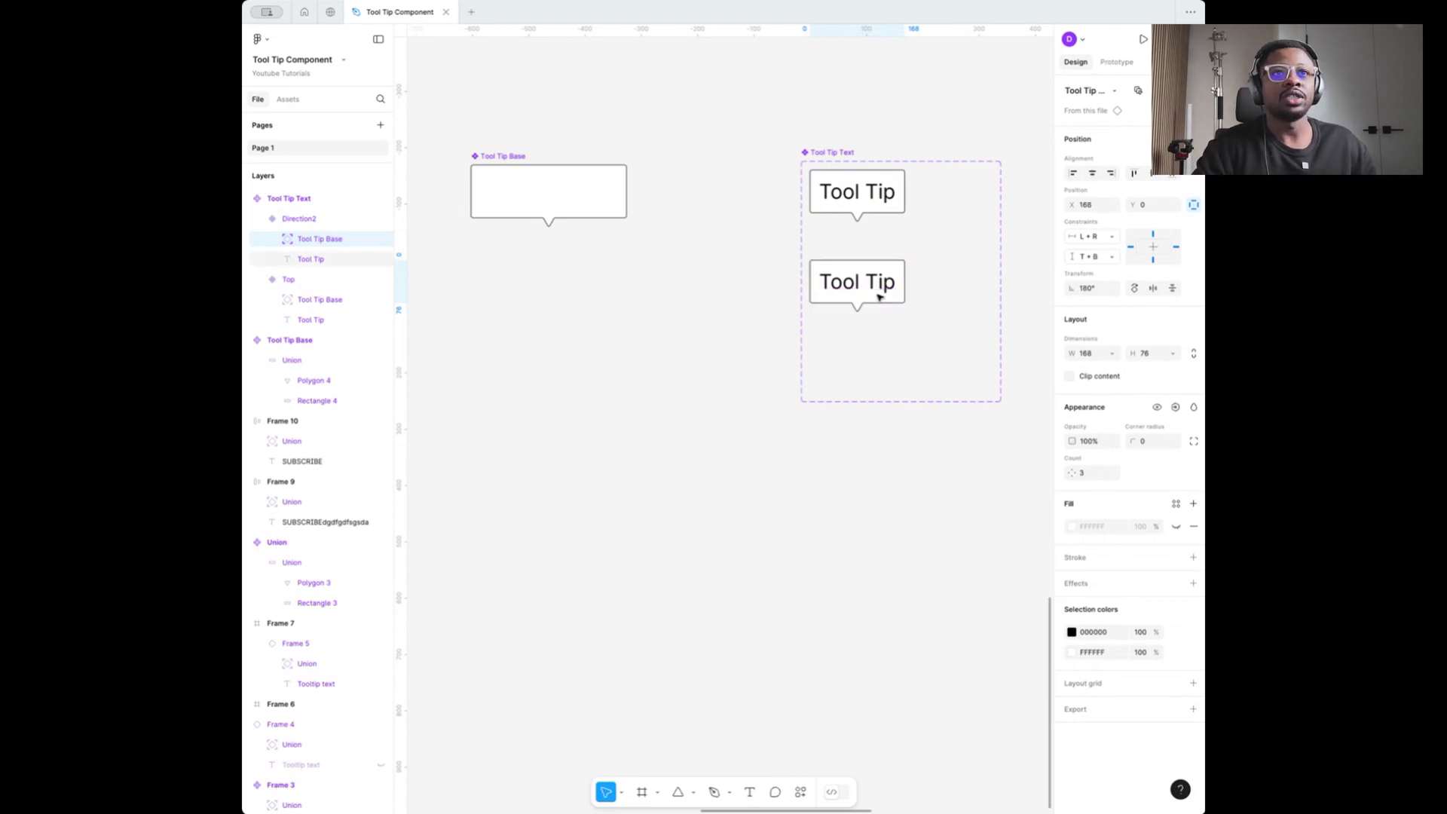
key("super+z")
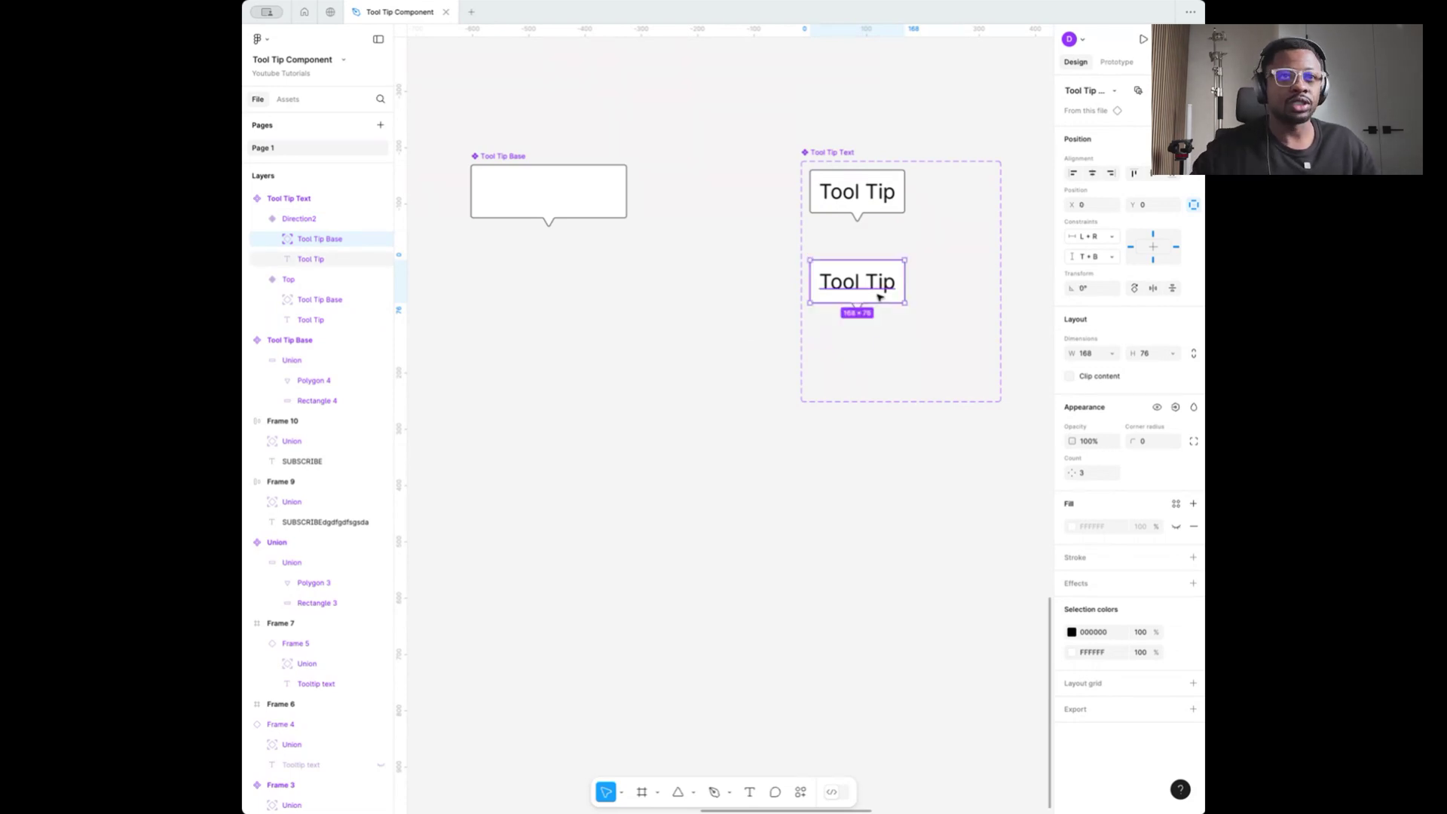
right_click(894, 296)
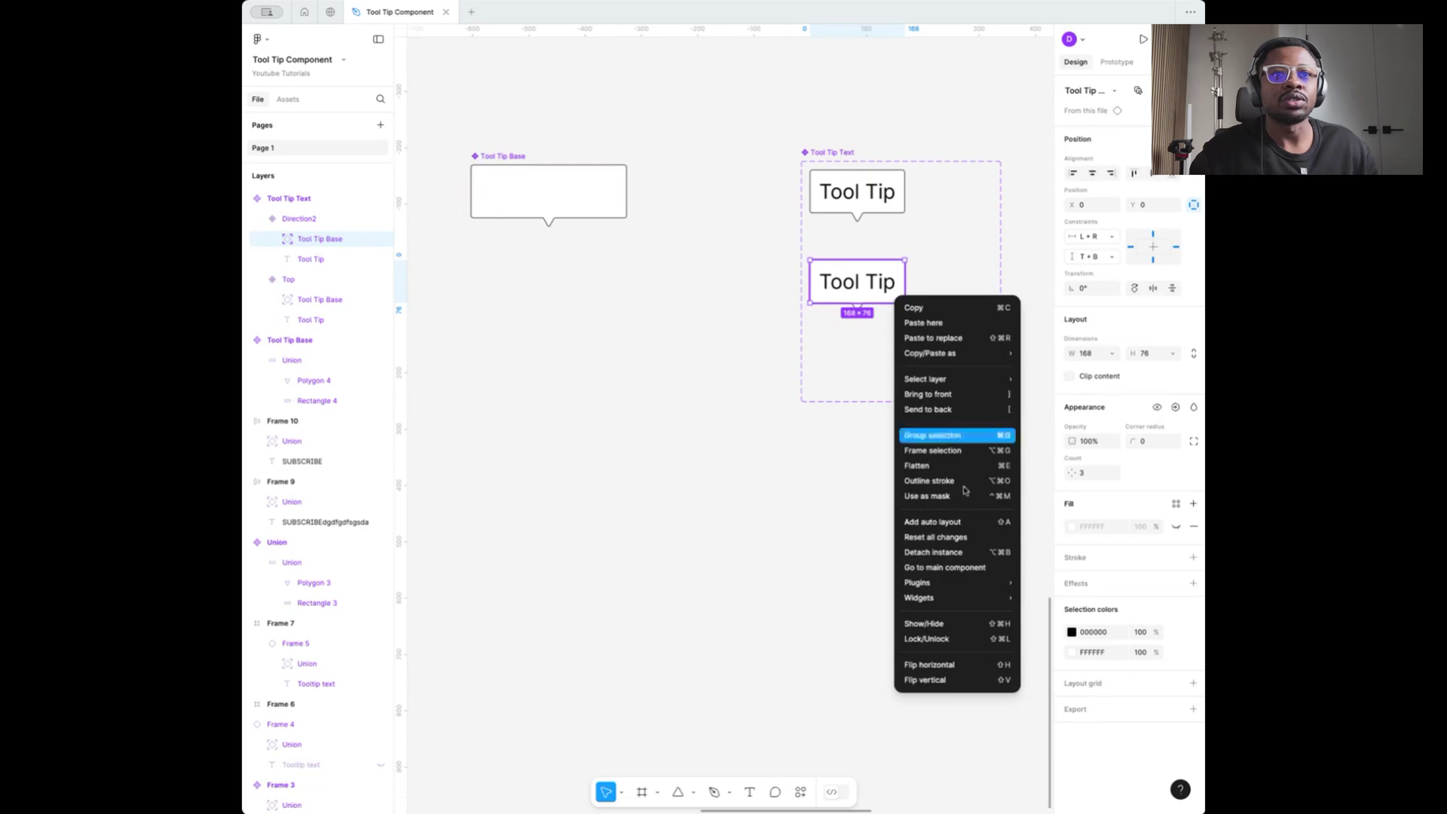
left_click(975, 679)
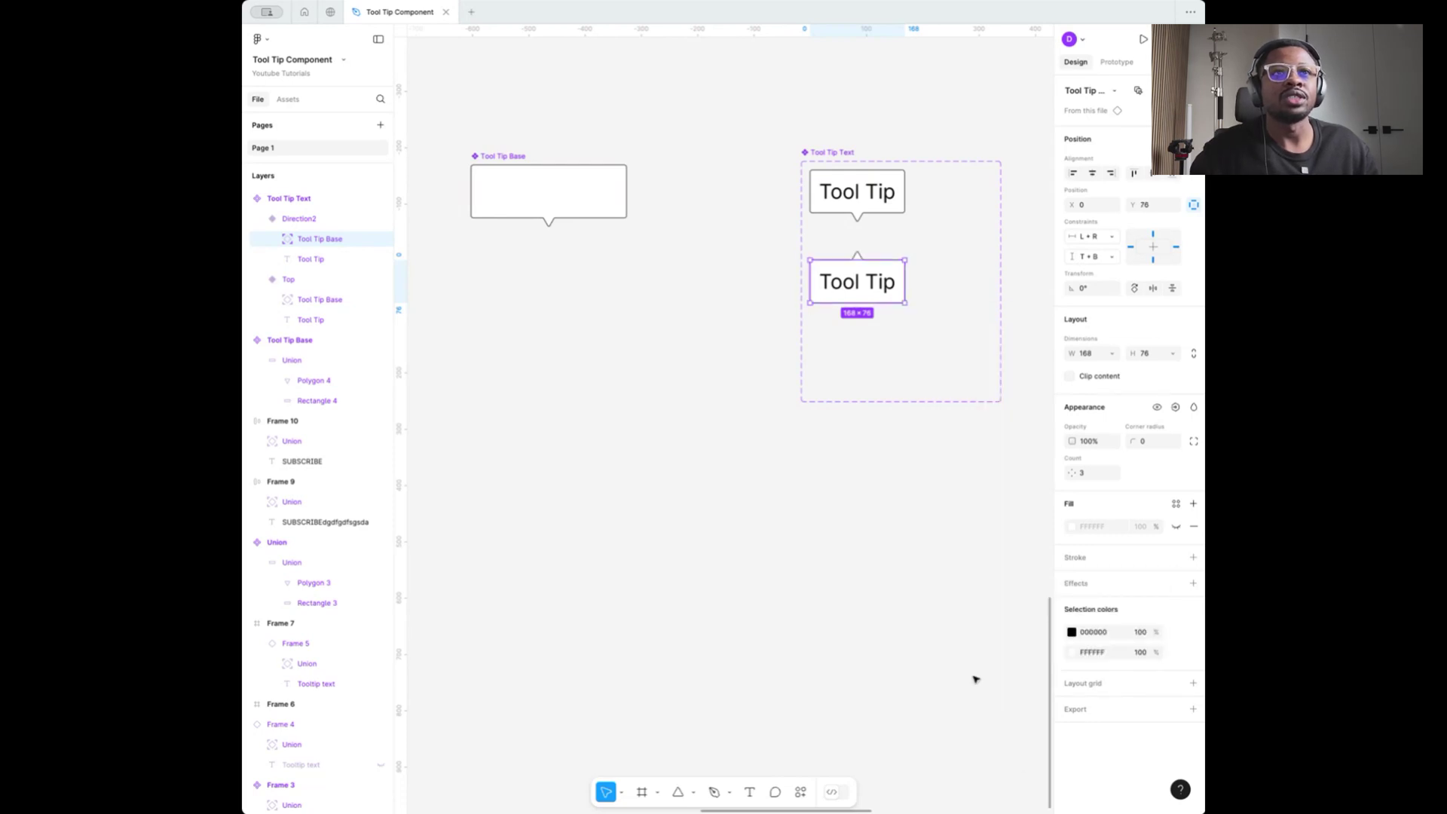
left_click(687, 327)
left_click(866, 291)
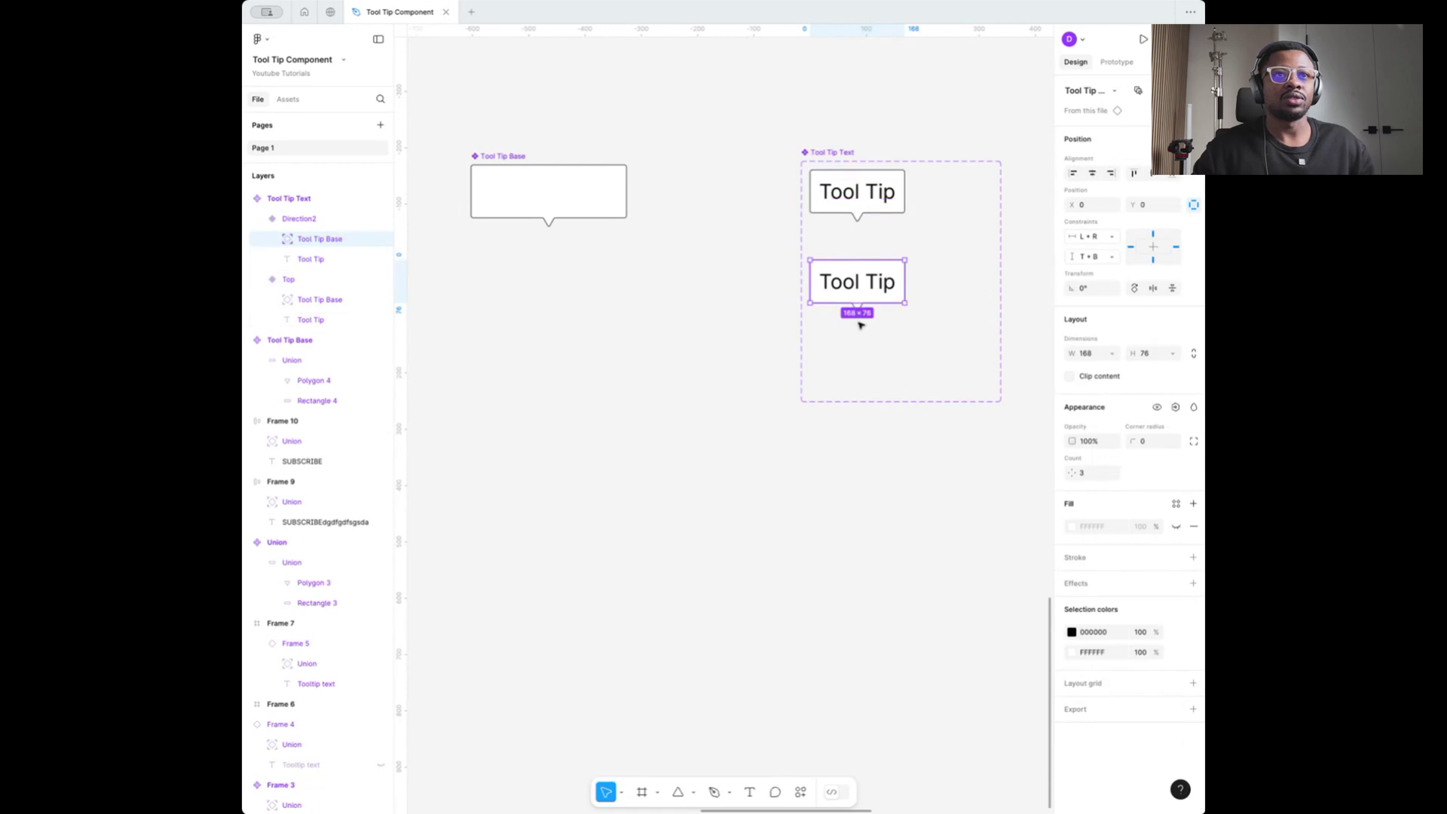
Flip the Tool Tip Base instance inside the second variant vertically and deselect it
scroll(892, 284, "up", 3)
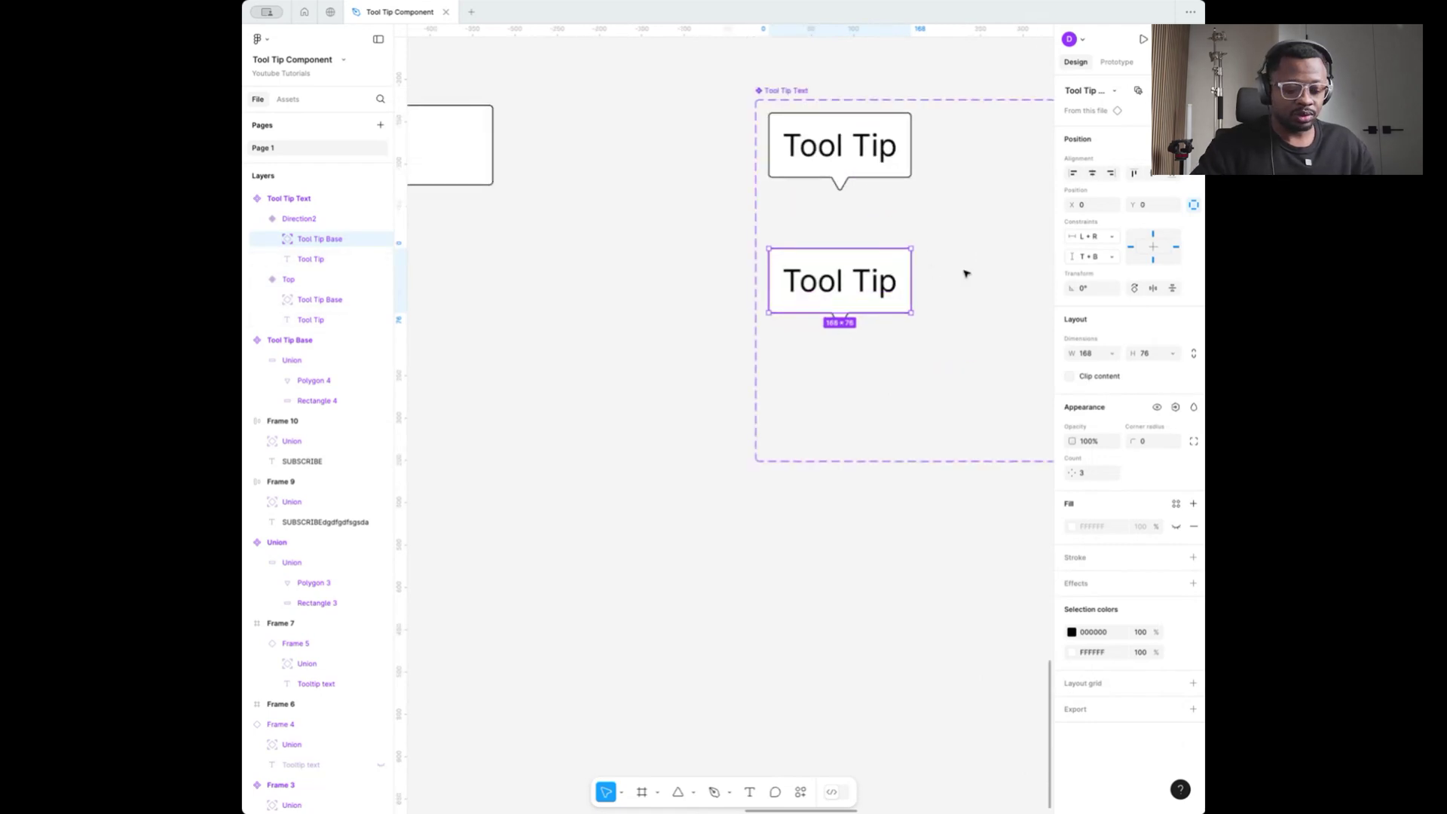
key("shift+v")
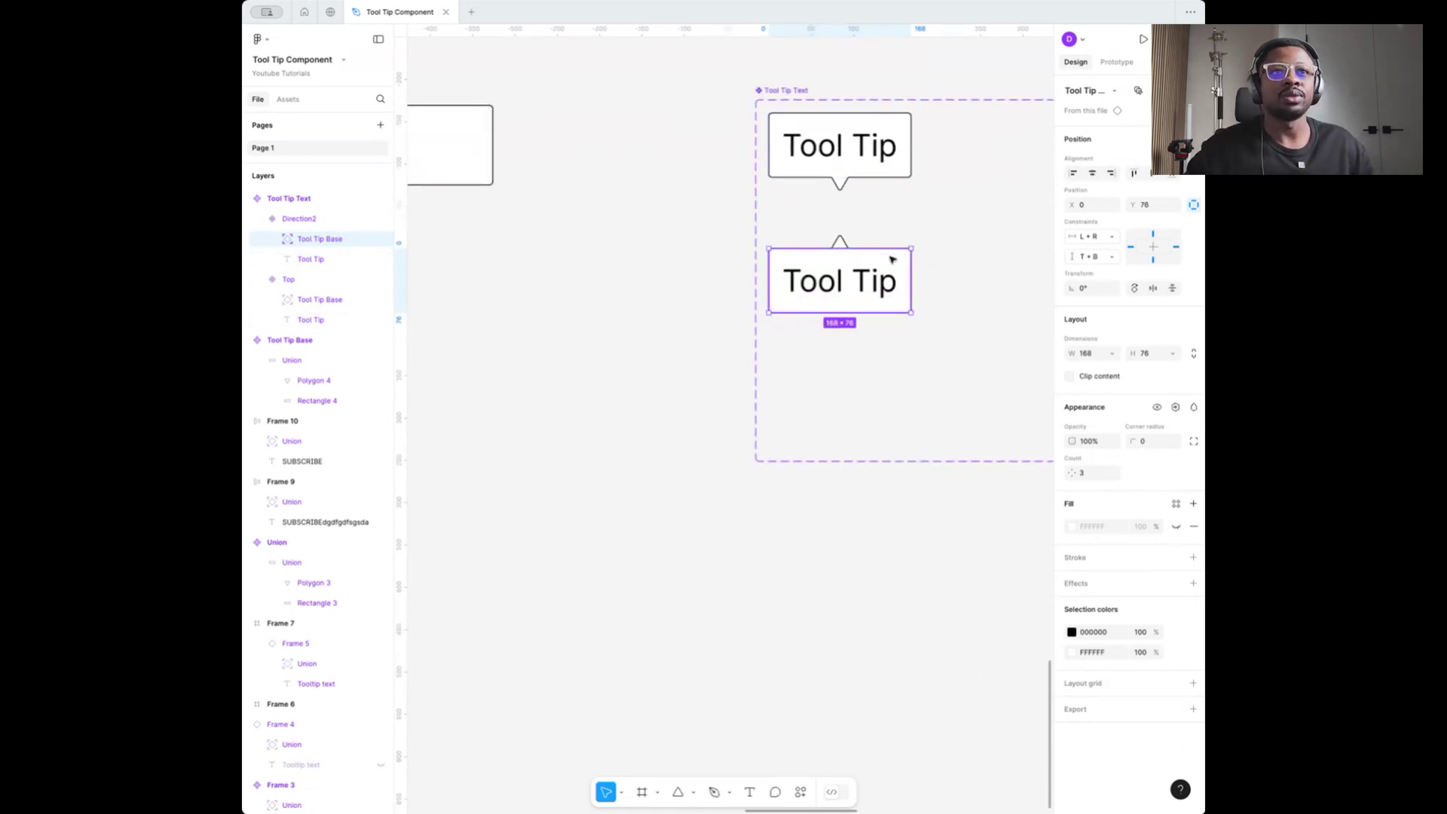
left_click(564, 248)
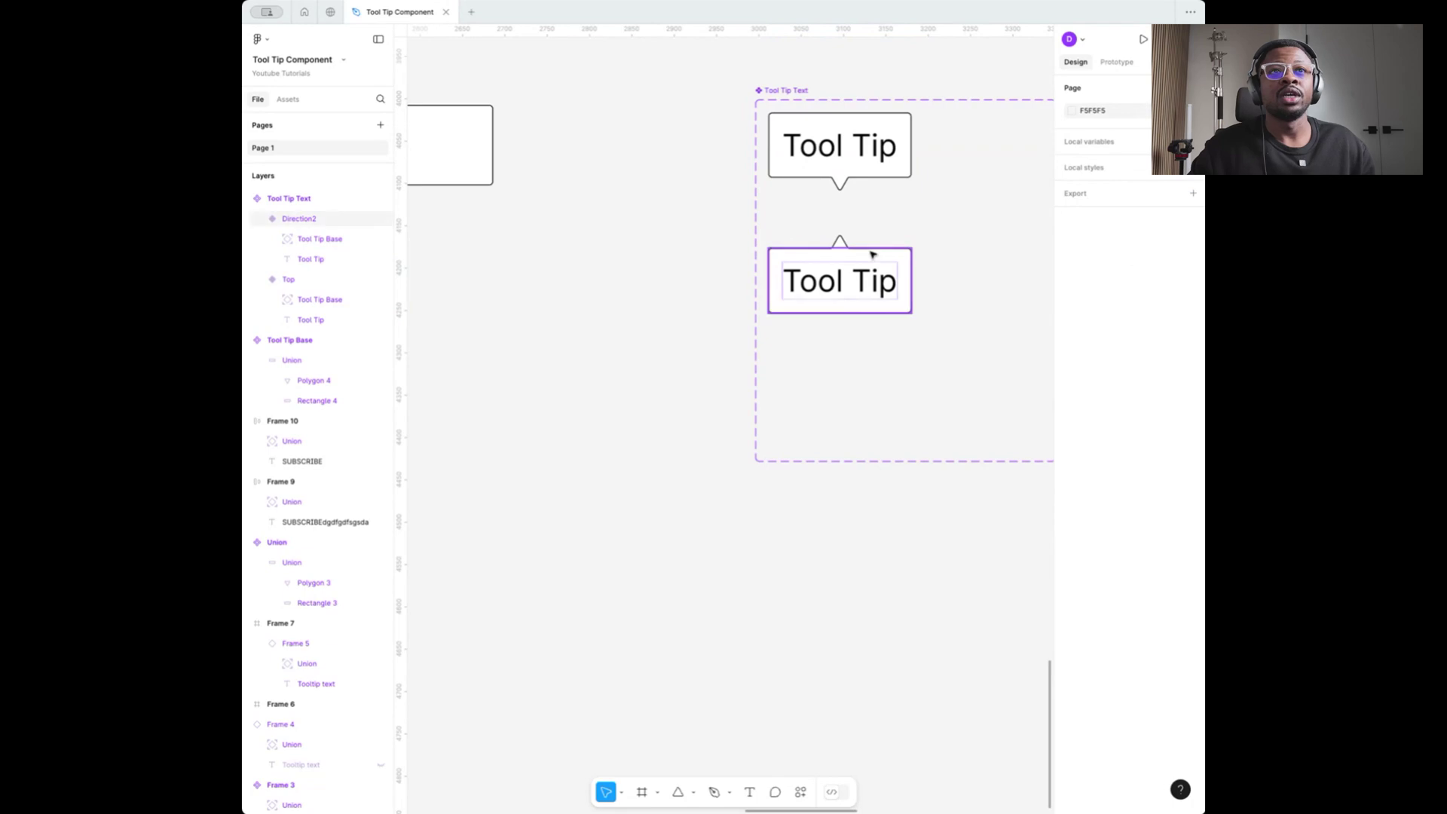
Set the second variant's Direction value to "Bottom" and deselect it
left_click(872, 255)
left_click(1145, 134)
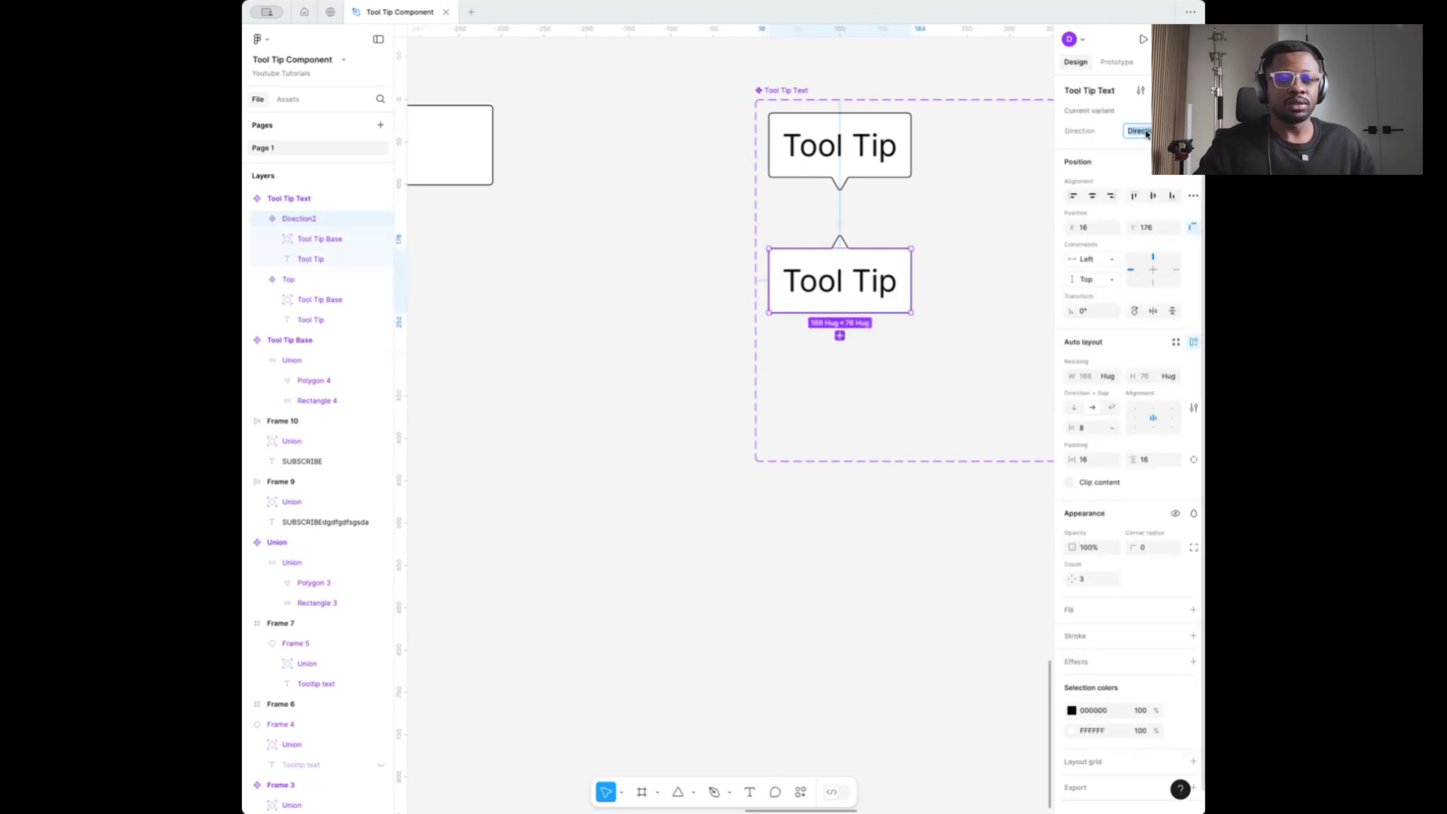
type("Bottom")
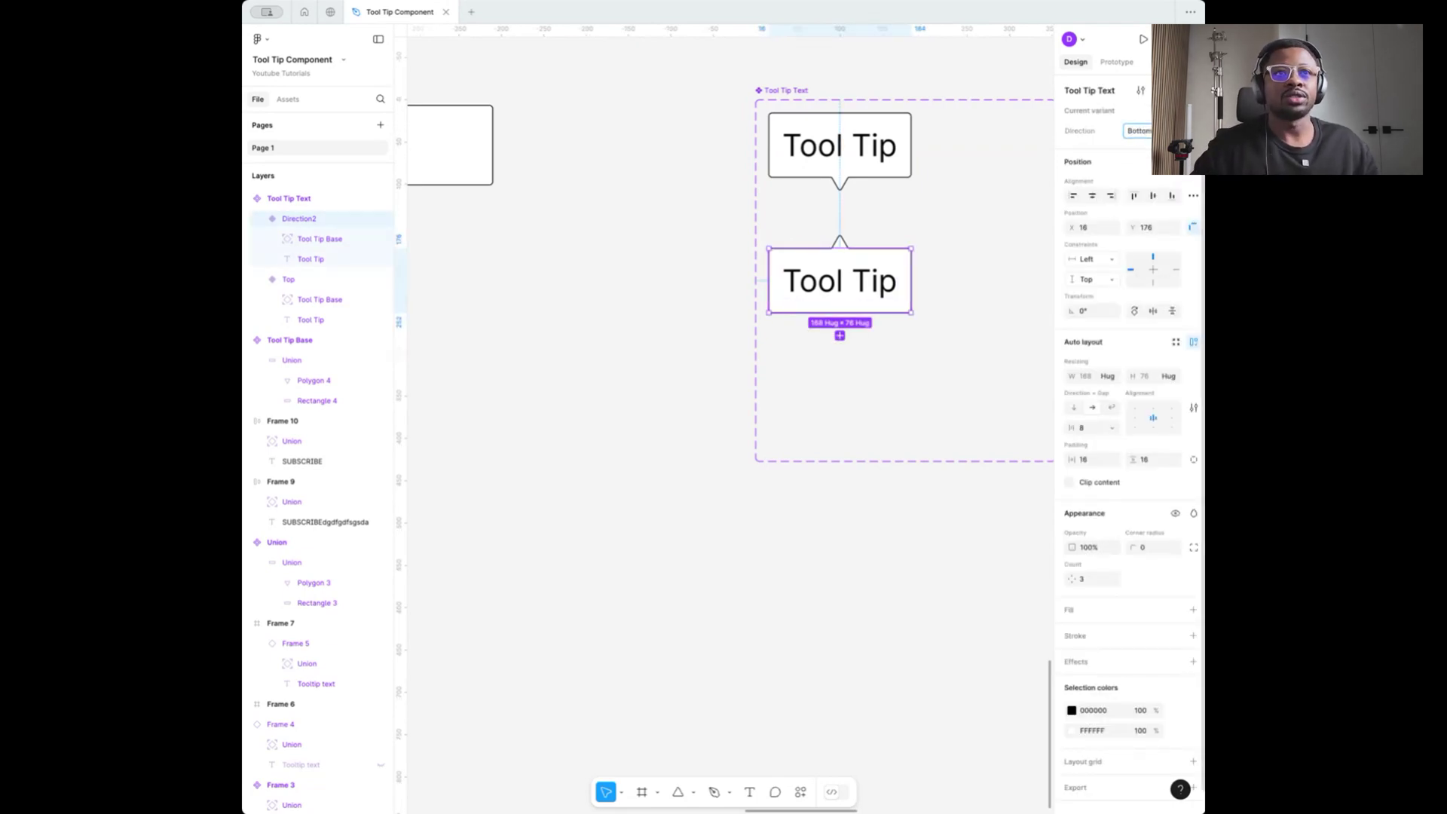
left_click(617, 414)
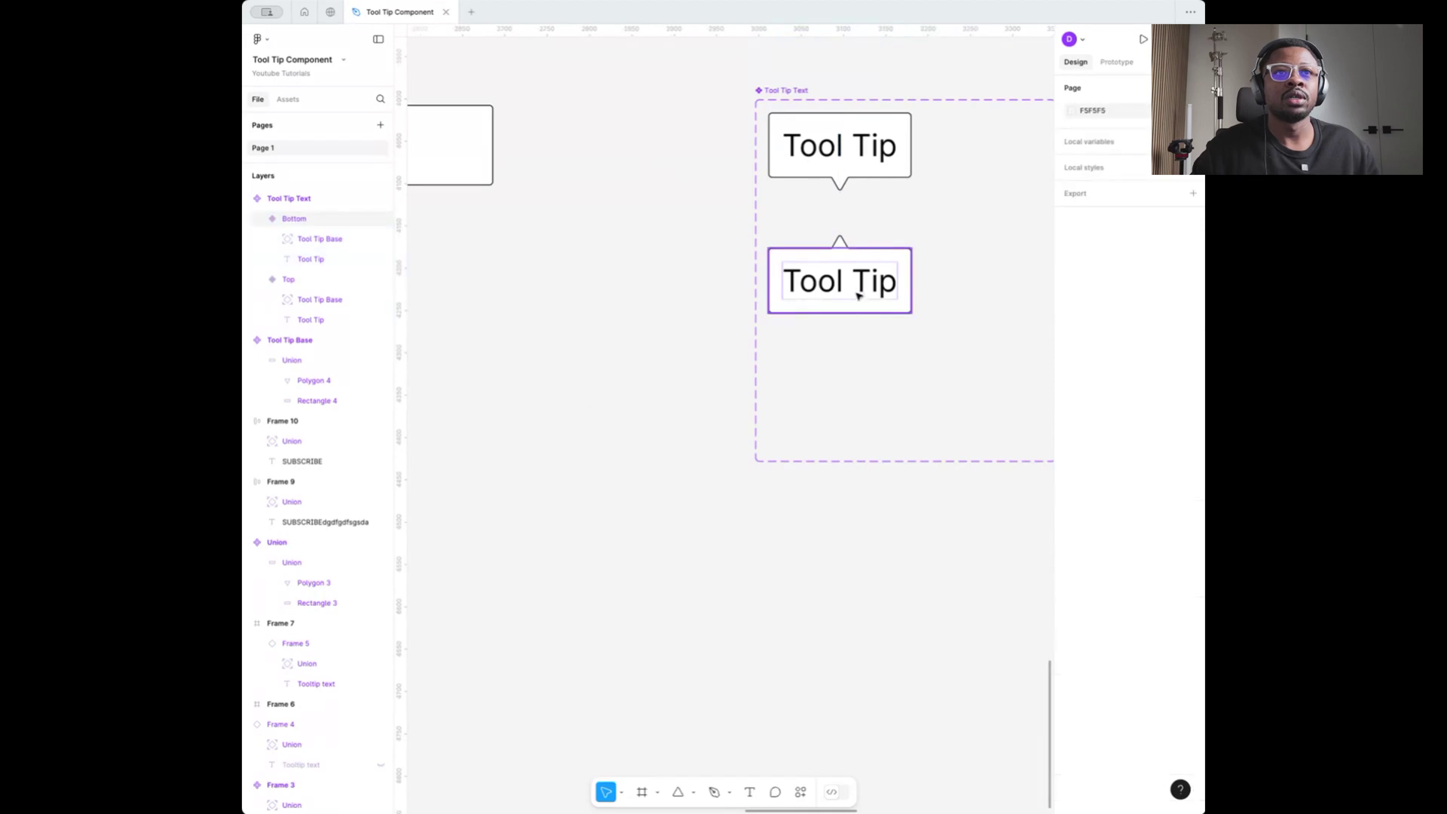
Add a third variant below the Bottom variant, keeping the variant itself unrotated
left_click(850, 305)
left_click(839, 336)
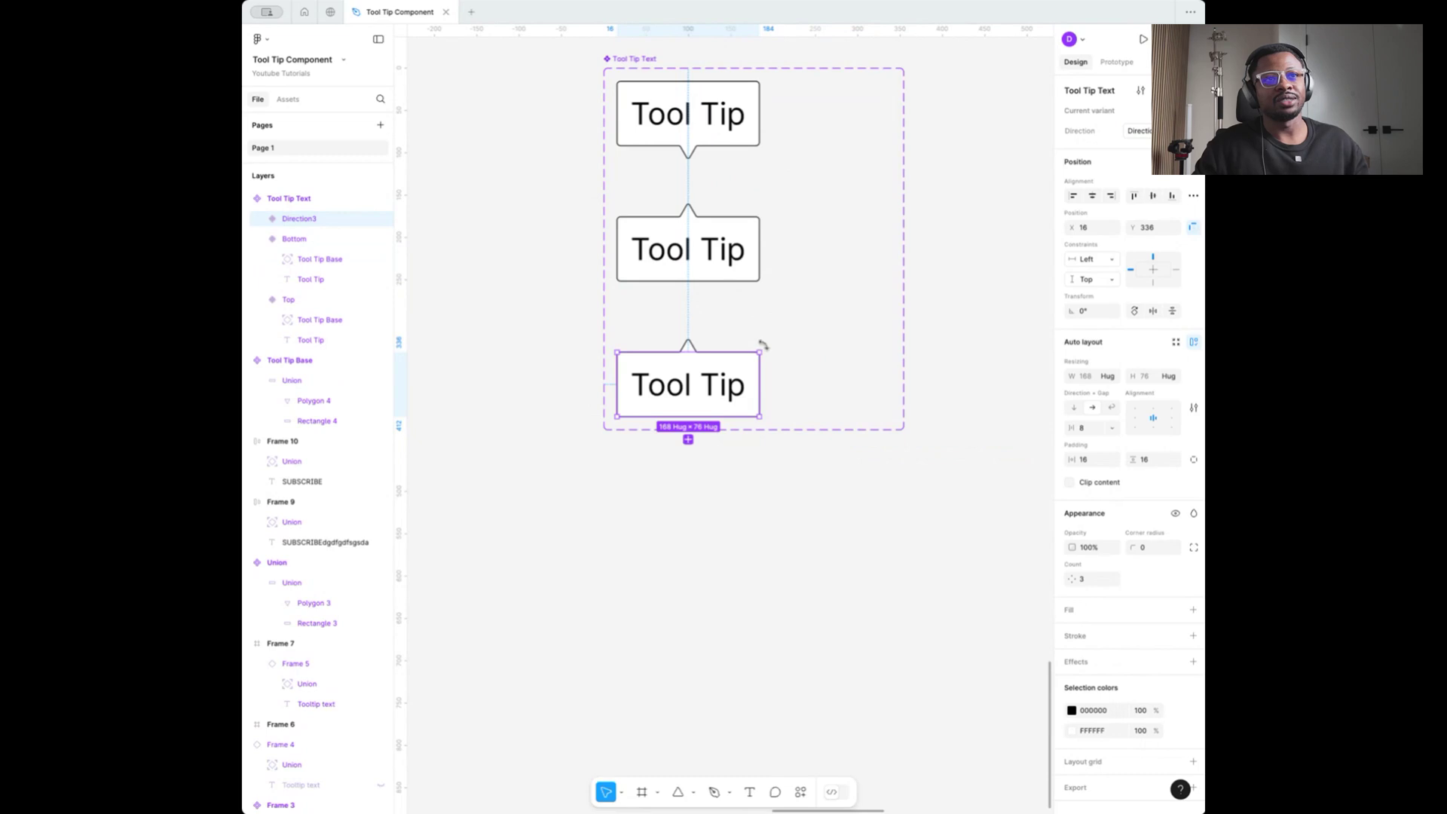
left_click_drag(764, 349, 791, 404)
key("super+z")
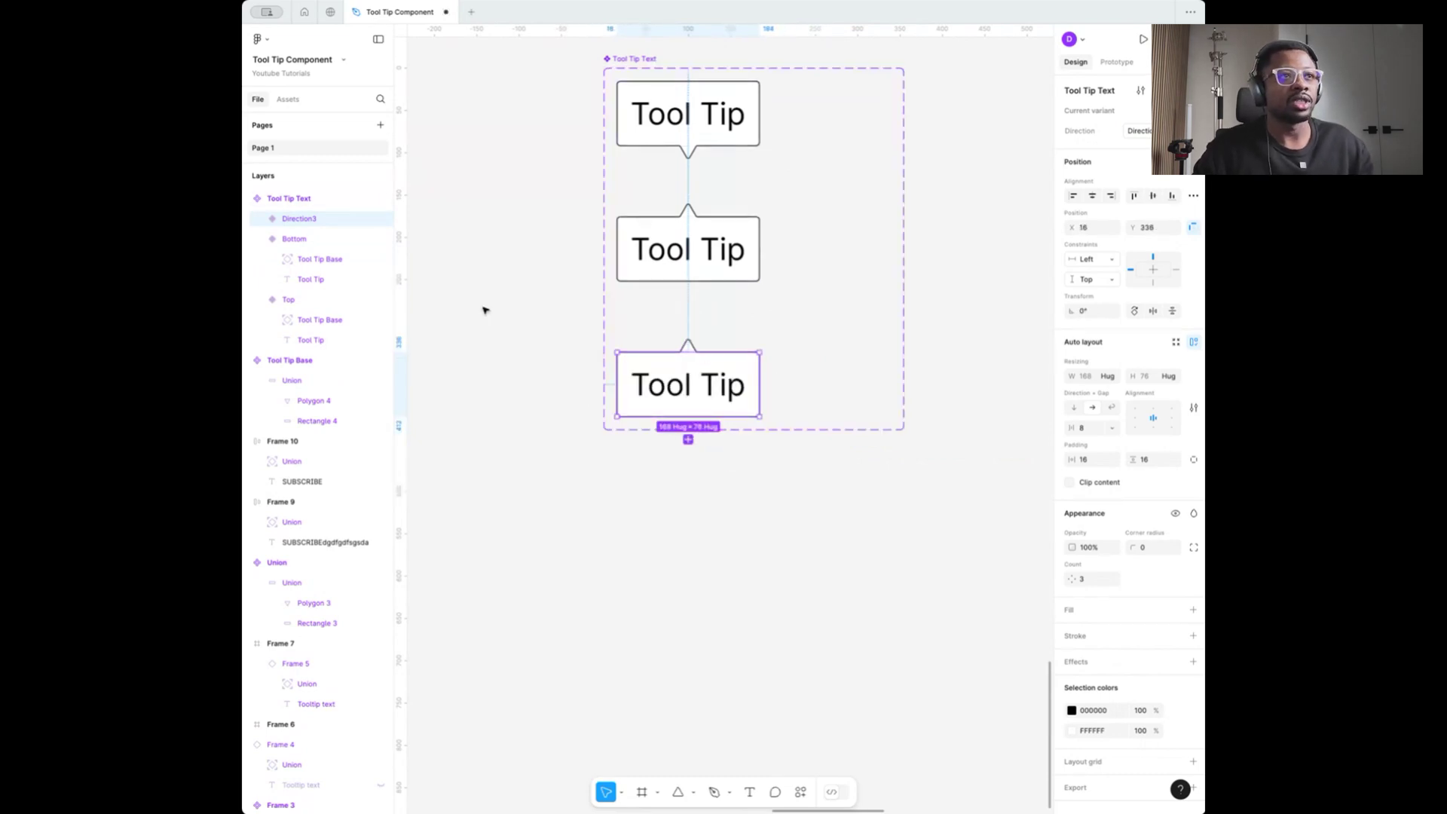
Rotate the Tool Tip Base instance inside the third variant to -90°
left_click(263, 219)
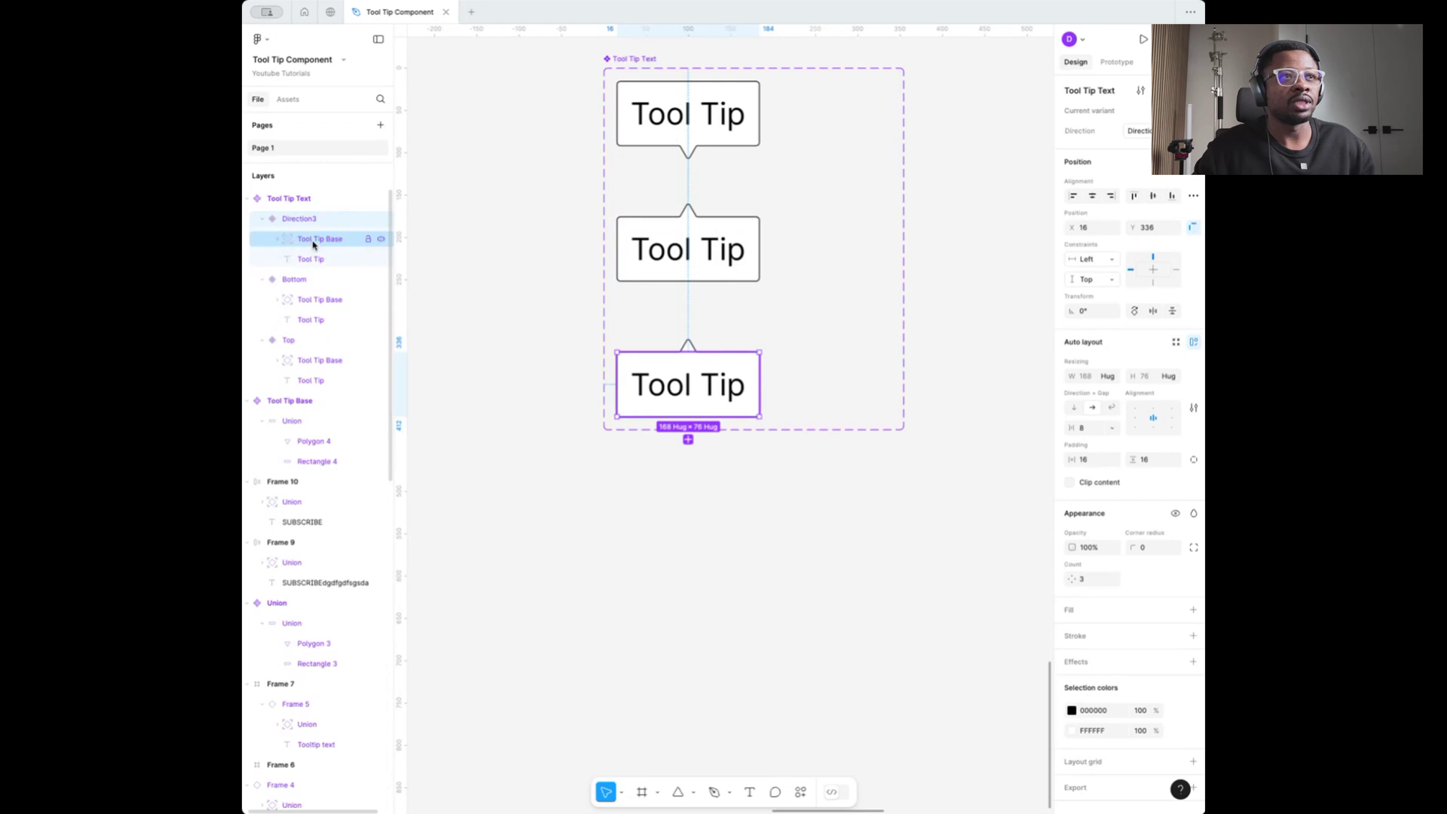
left_click(314, 240)
left_click_drag(761, 347, 721, 463)
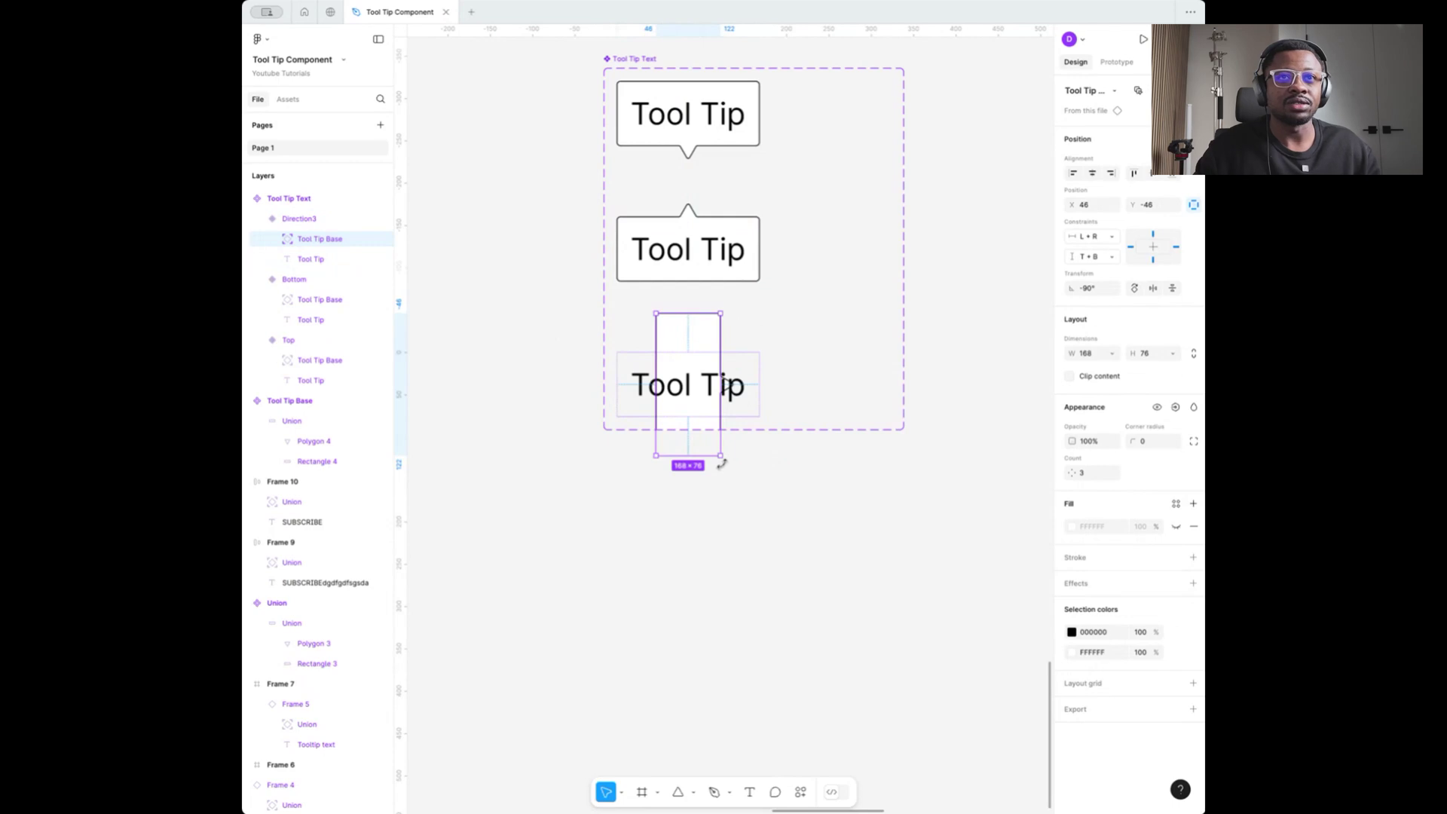
Resize the rotated Tool Tip Base instance to 76 × 168 at X 0, Y 0, filling the third variant's frame
scroll(688, 317, "up", 3)
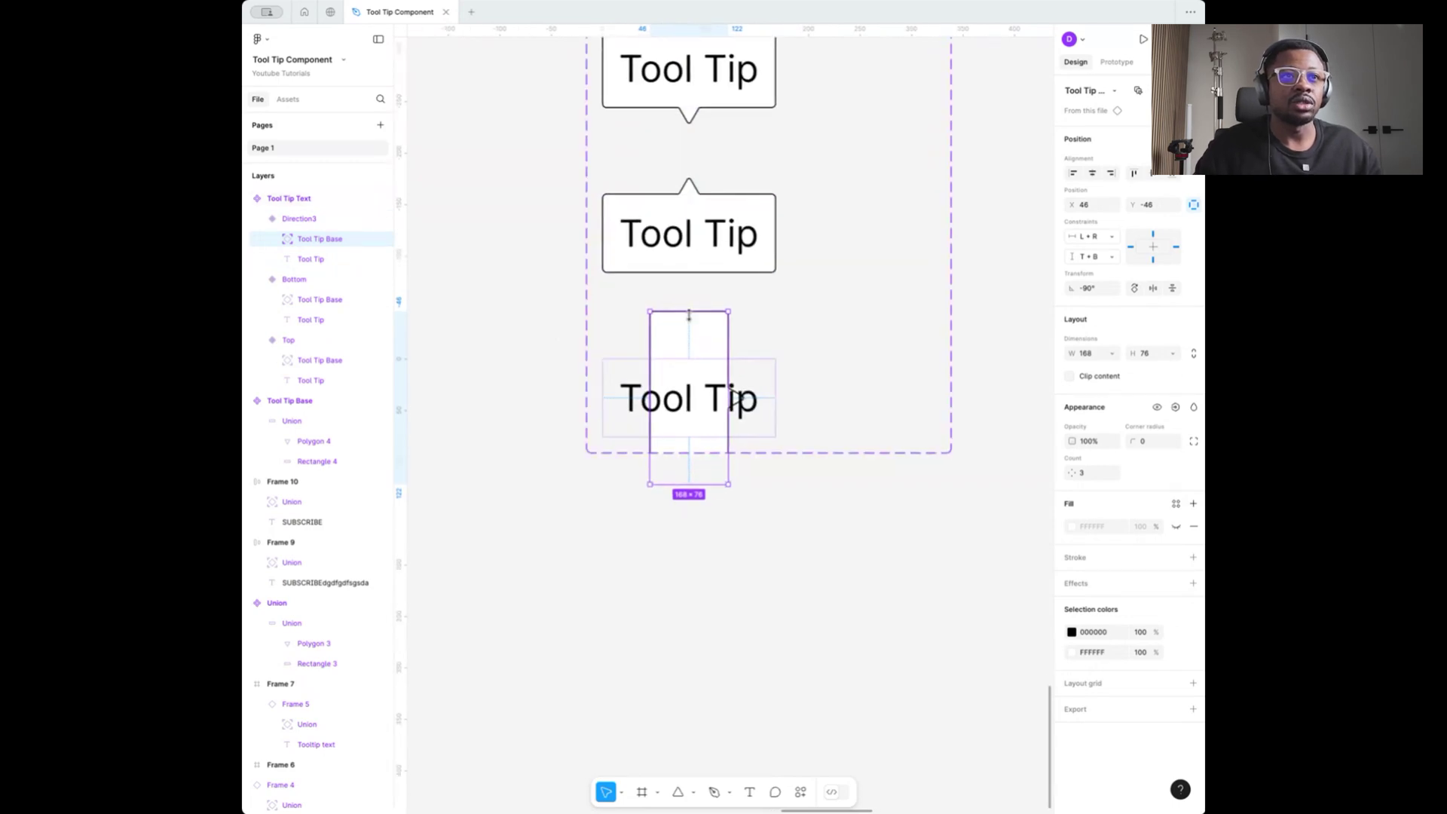
left_click_drag(688, 319, 692, 355)
left_click_drag(710, 488, 774, 429)
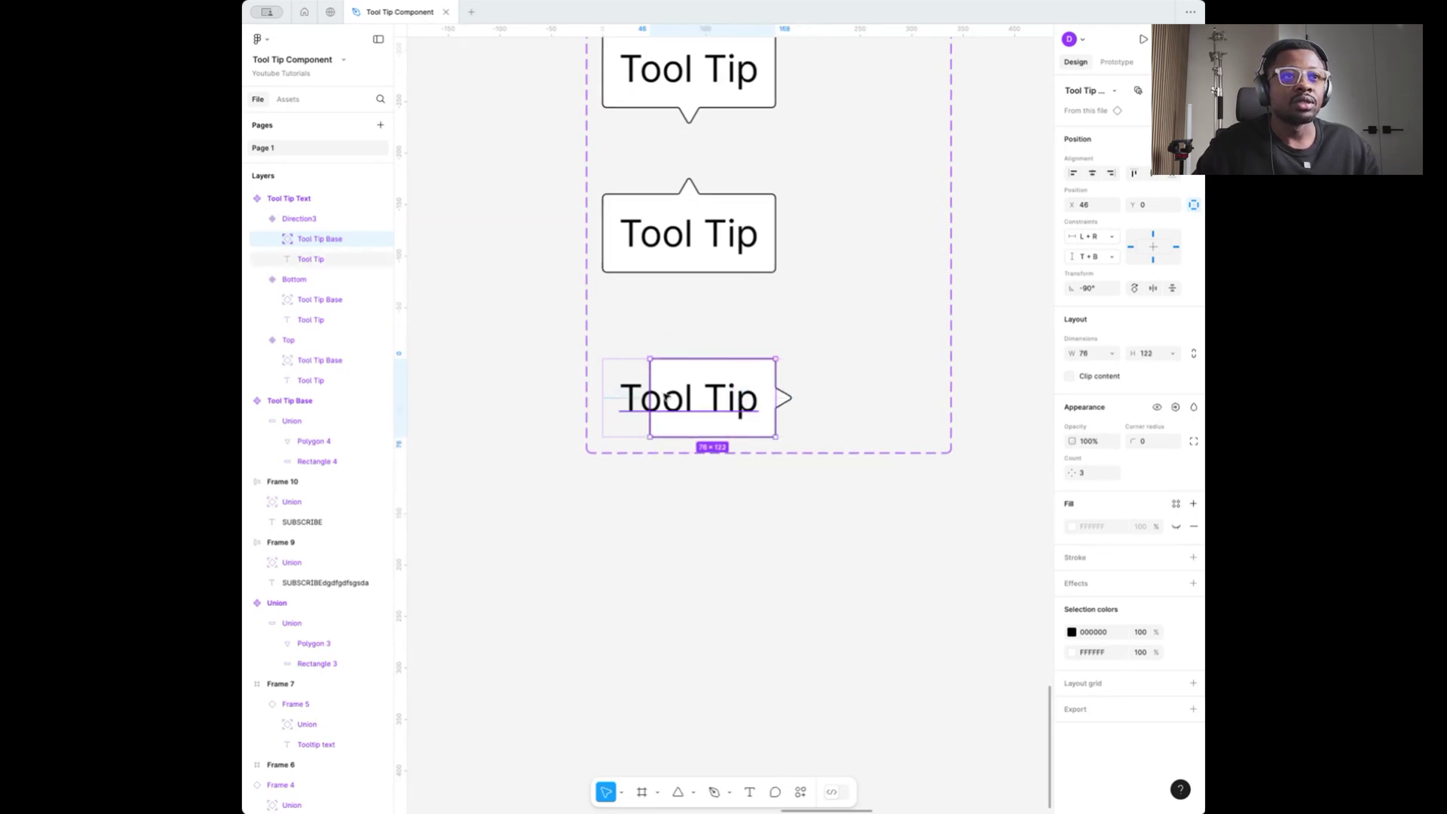
left_click_drag(650, 388, 607, 389)
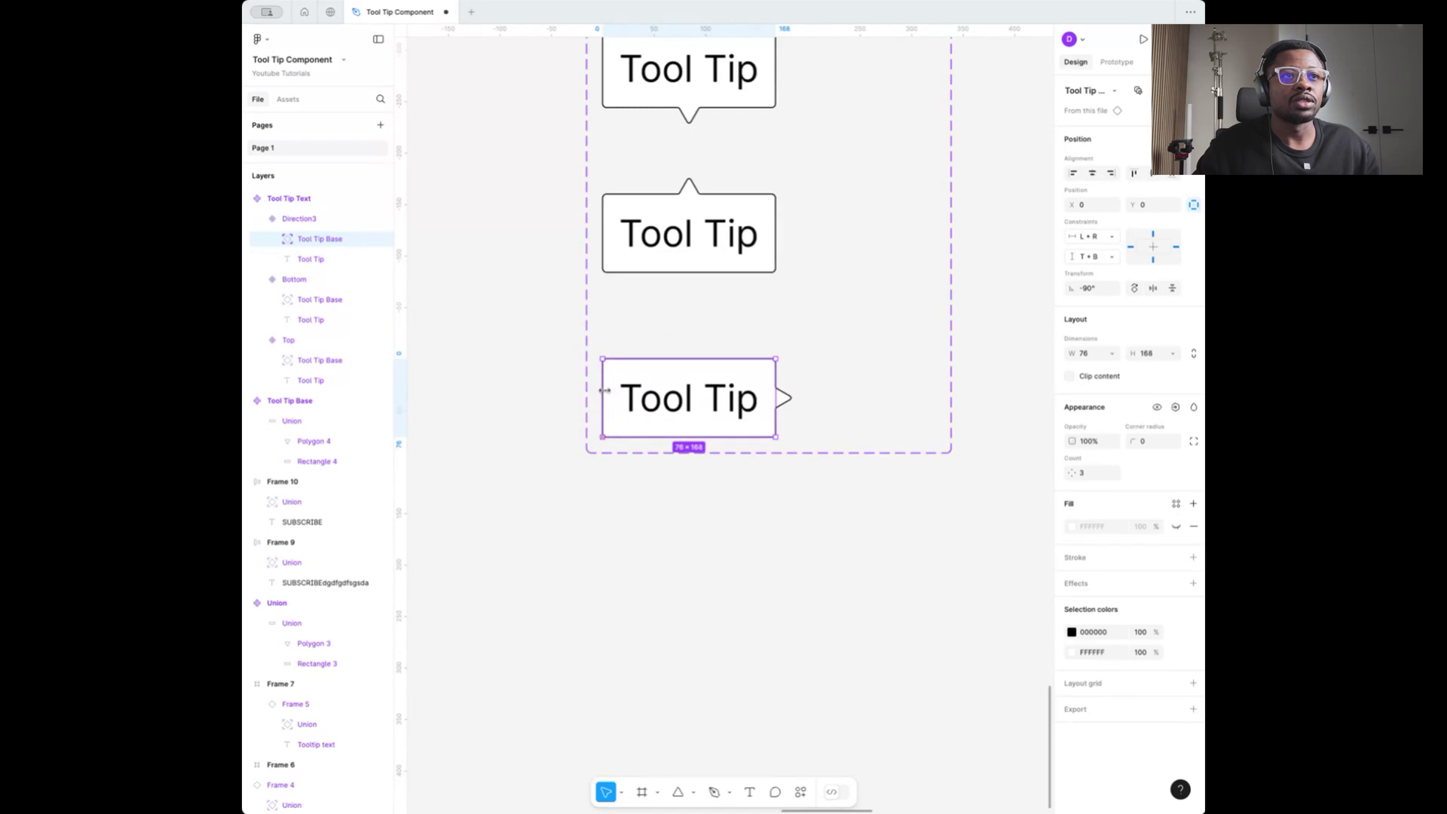
left_click_drag(737, 392, 739, 327)
key("ctrl+z")
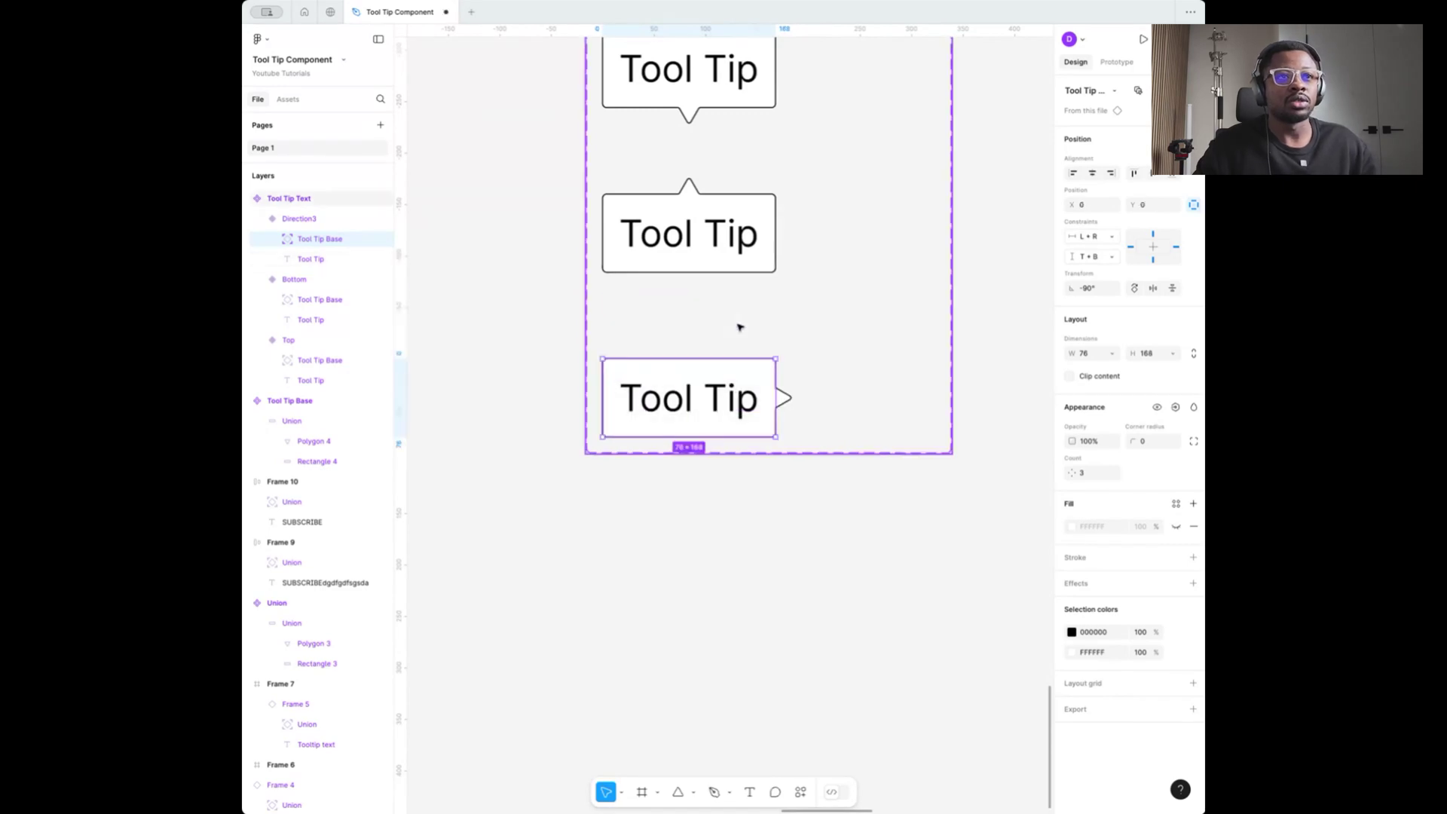
Move the third variant up to about Y 291 and set its Direction value to "Left"
left_click(530, 416)
left_click(665, 387)
left_click_drag(713, 379, 714, 349)
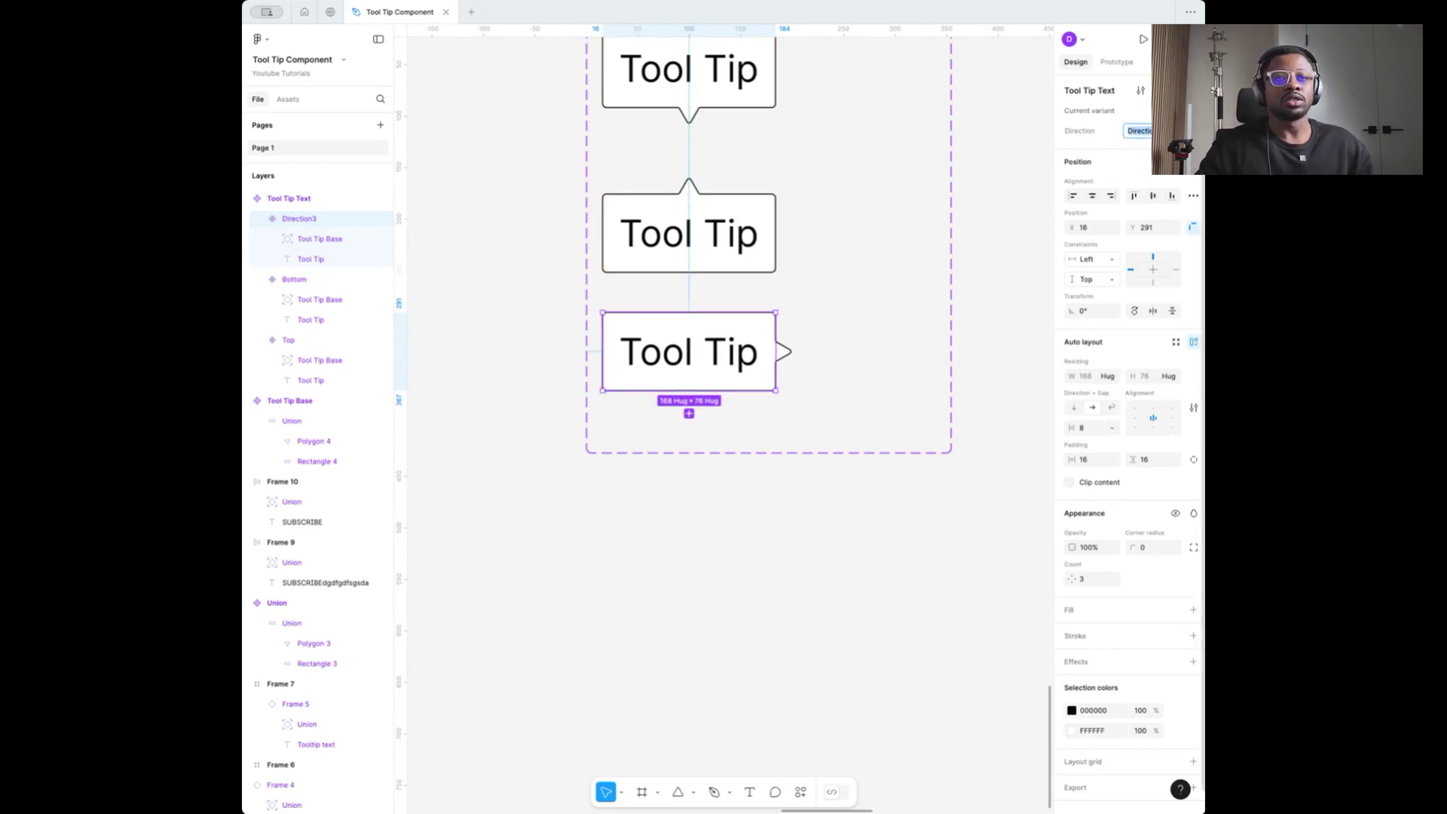
type("Left")
key("Return")
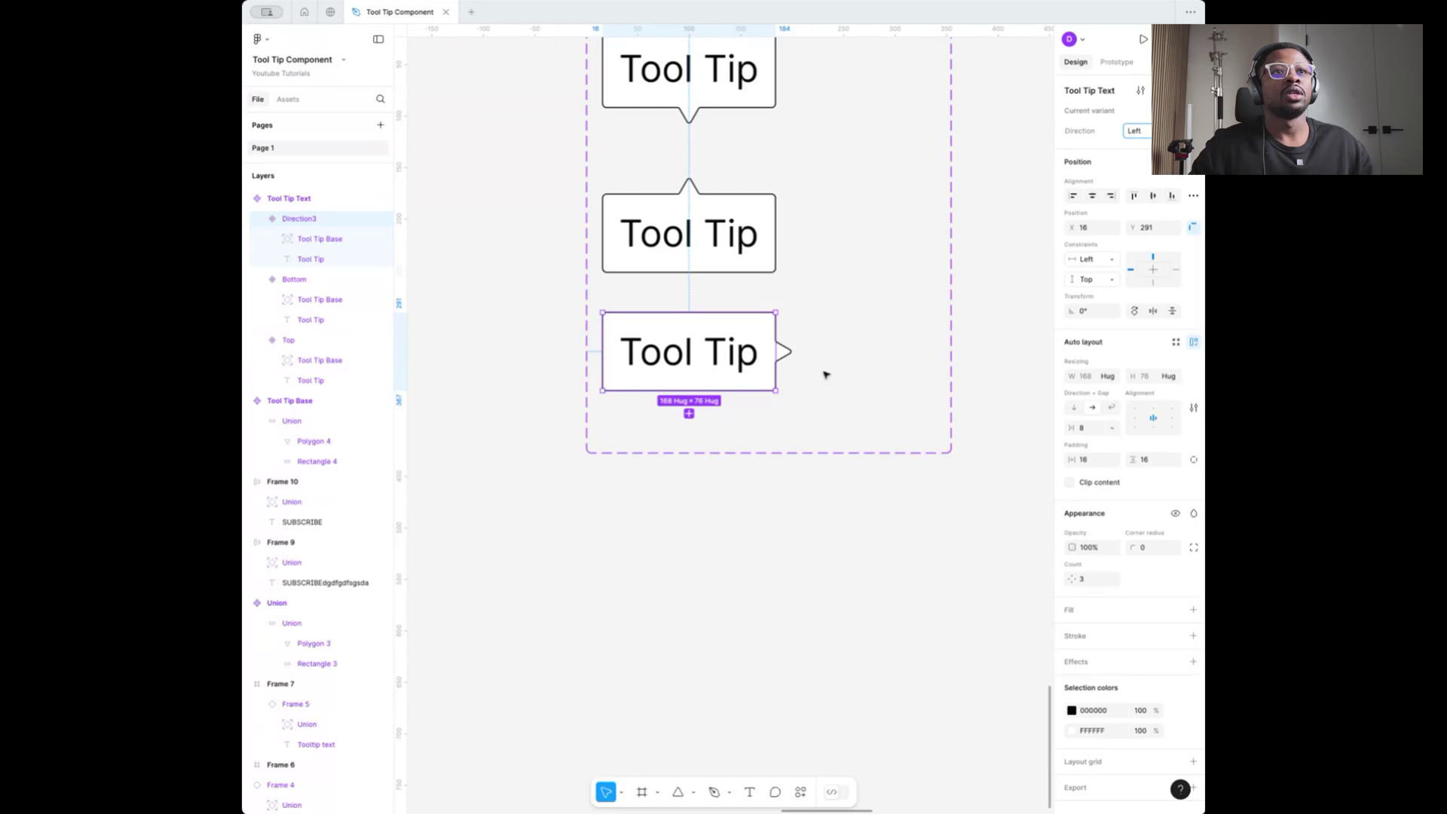
left_click(519, 400)
Add a fourth variant from the Left variant and enlarge the Tool Tip Text component set to about 595 × 685
left_click(711, 376)
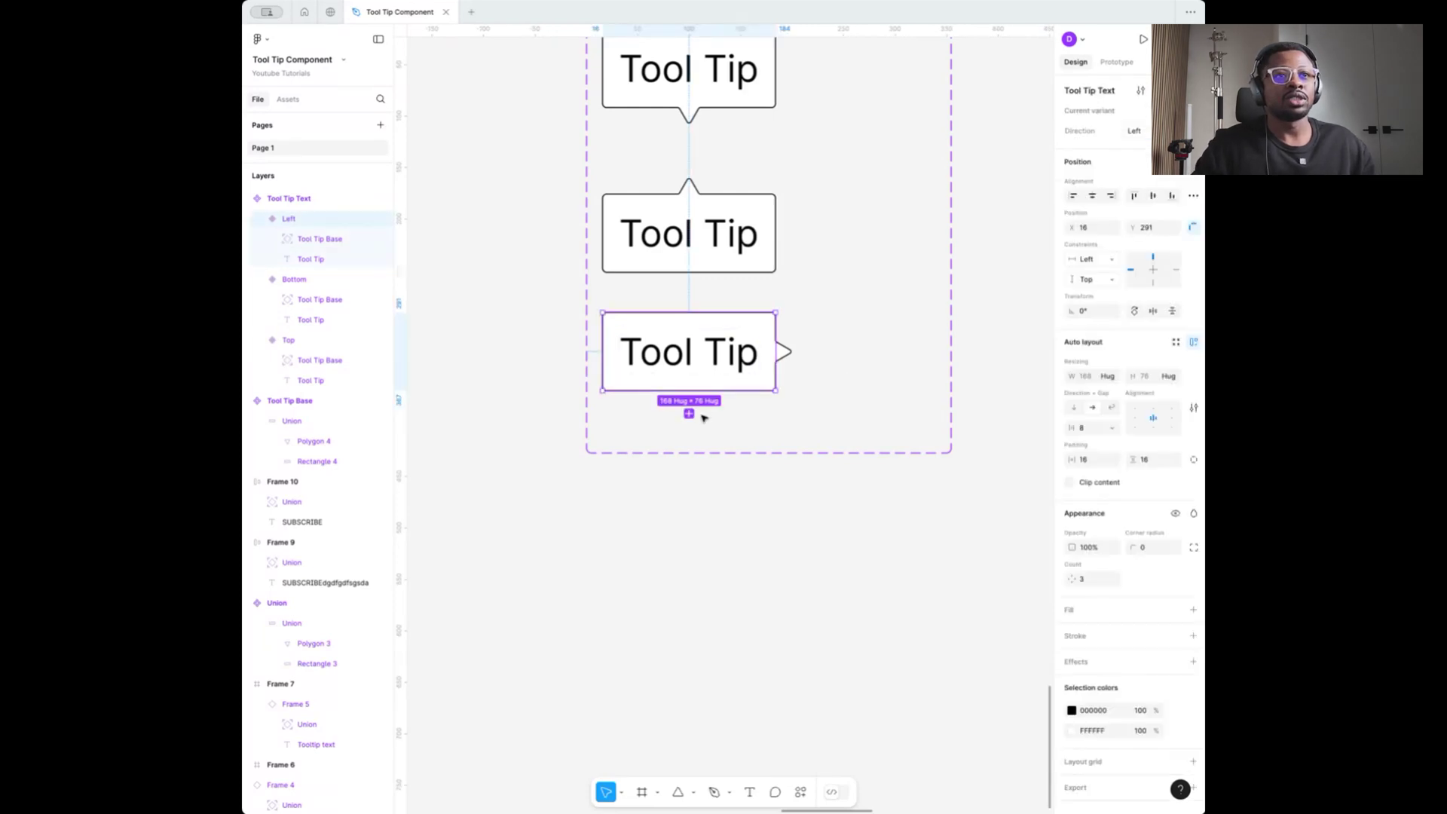
left_click(688, 413)
scroll(799, 418, "down", 3)
left_click(726, 261)
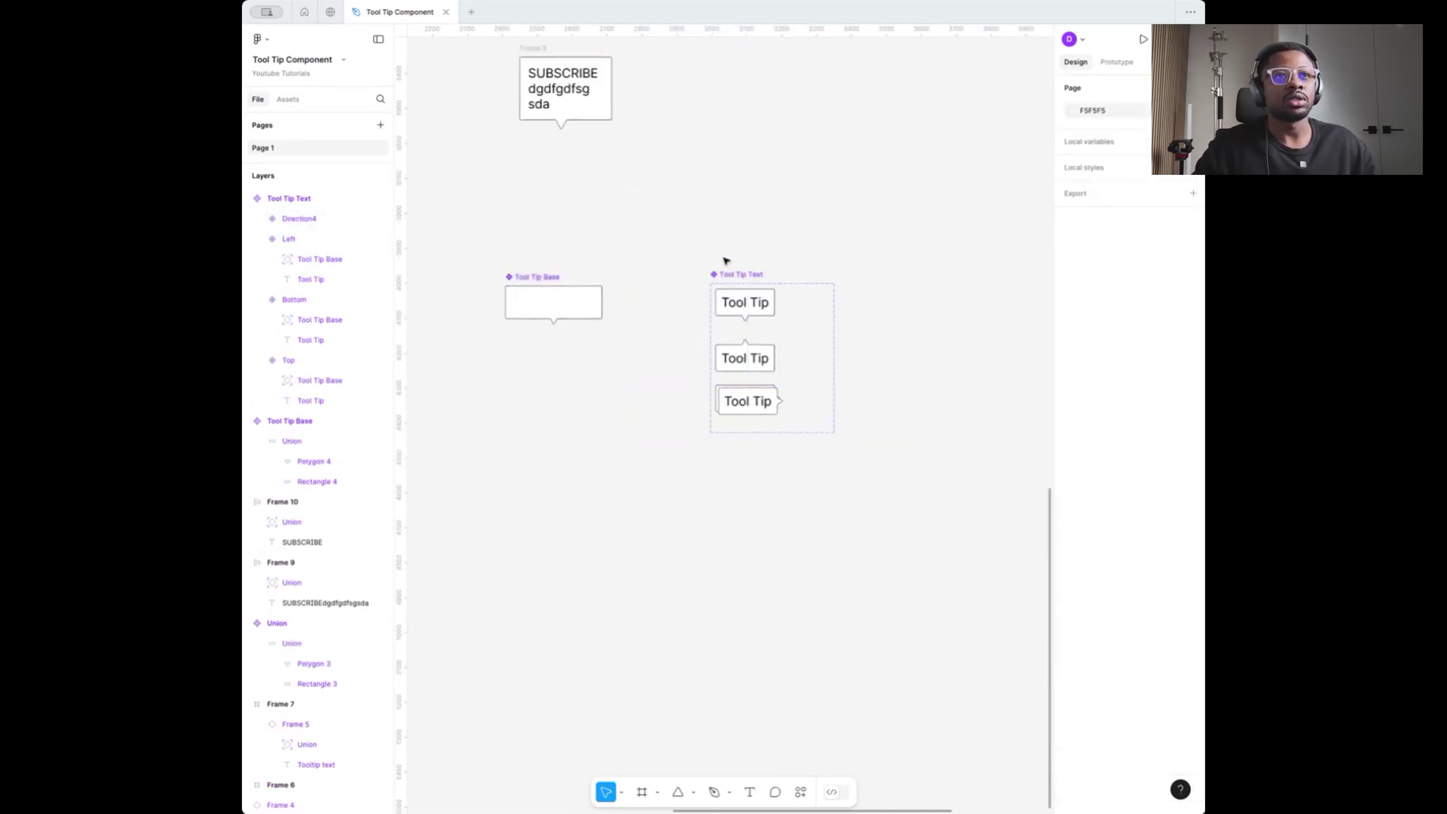
left_click(738, 277)
left_click_drag(832, 435, 917, 520)
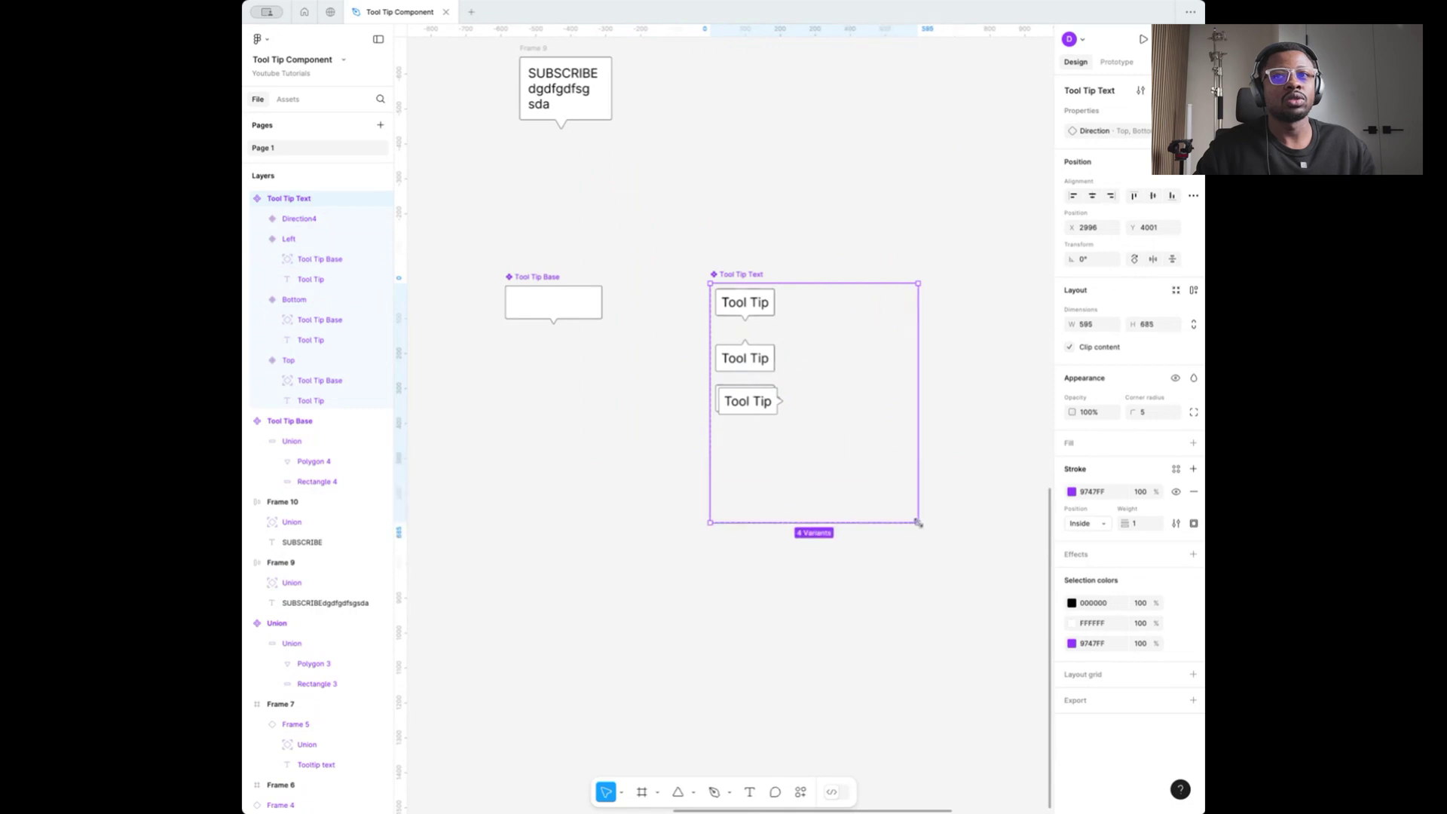
Move the fourth variant below the Left variant to about X 23, Y 424
scroll(726, 423, "up", 5)
left_click_drag(643, 307, 648, 469)
left_click(656, 339)
Try flipping the entire fourth variant horizontally, and undo the flip
right_click(648, 469)
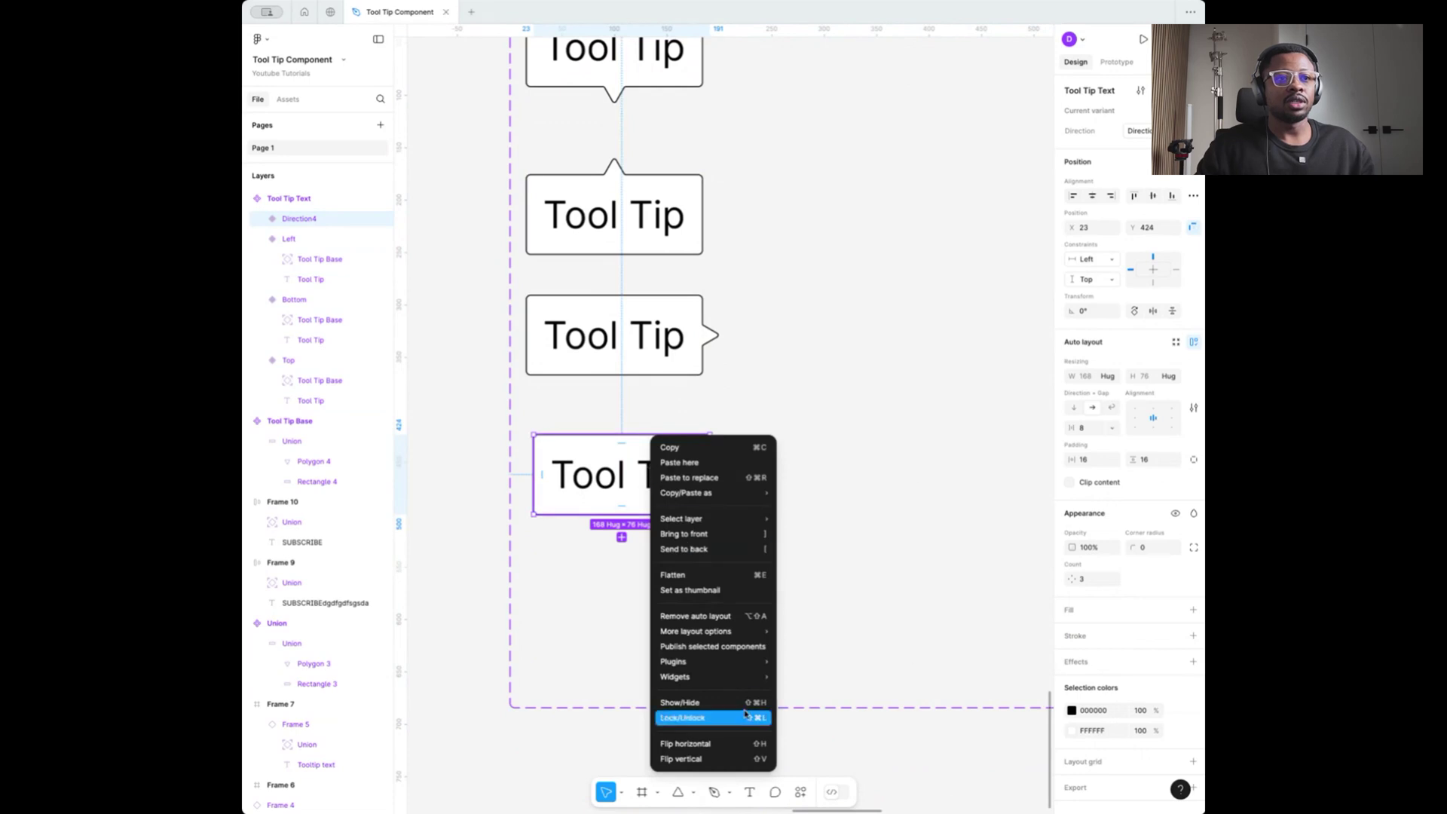
left_click(719, 745)
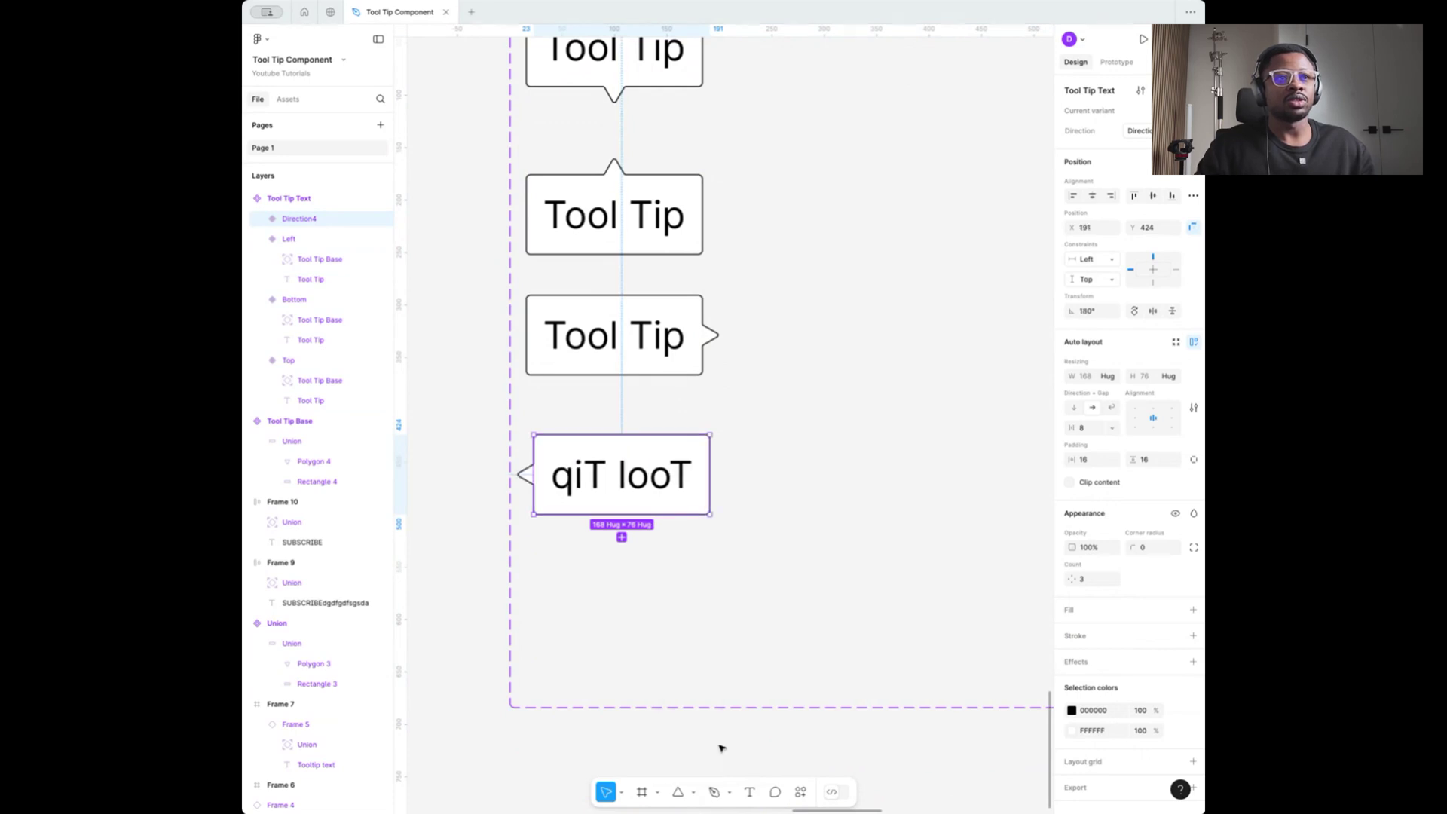
key("ctrl+z")
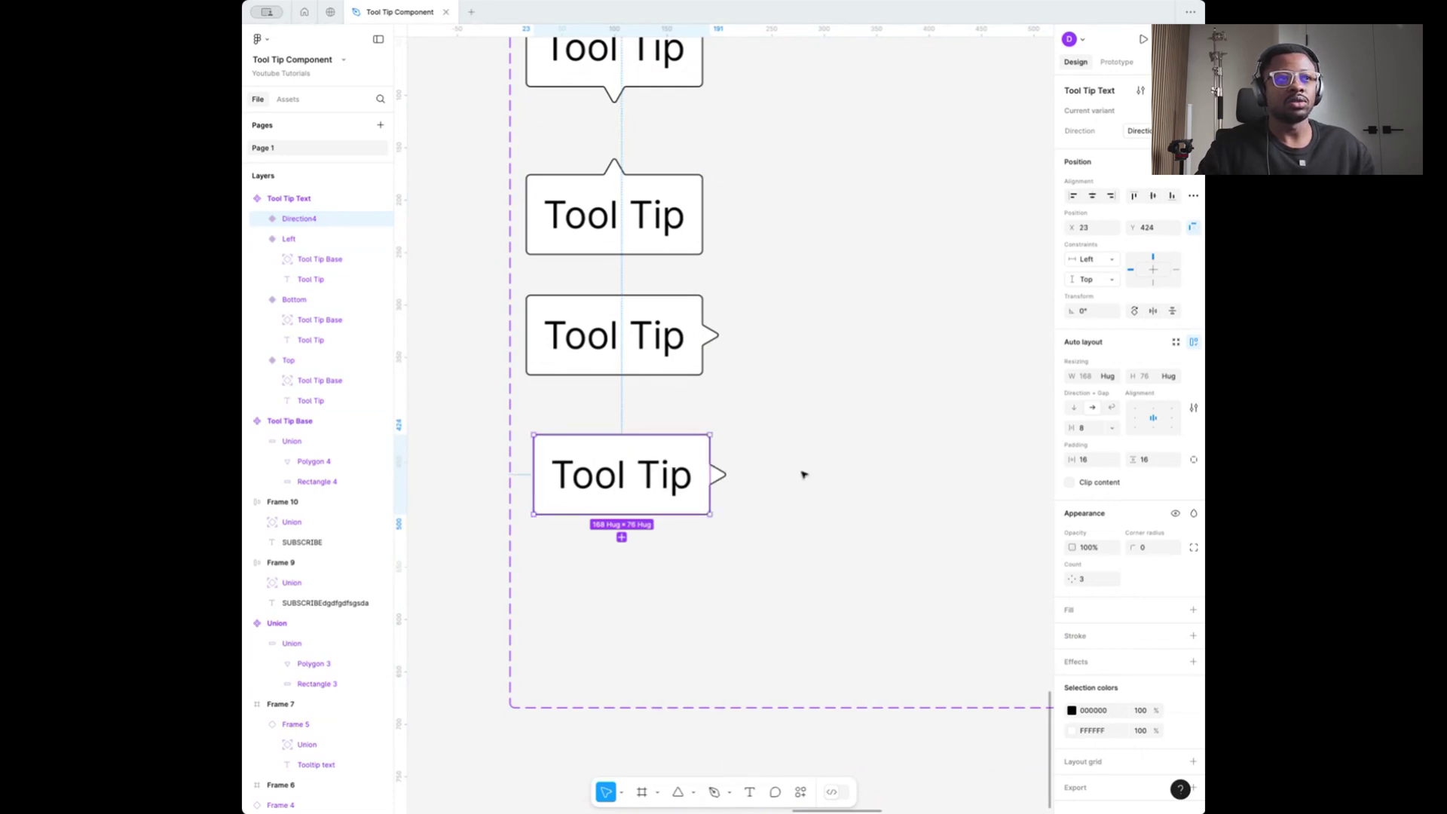
Flip only the Tool Tip Base instance inside the fourth variant horizontally
left_click(262, 219)
left_click(301, 238)
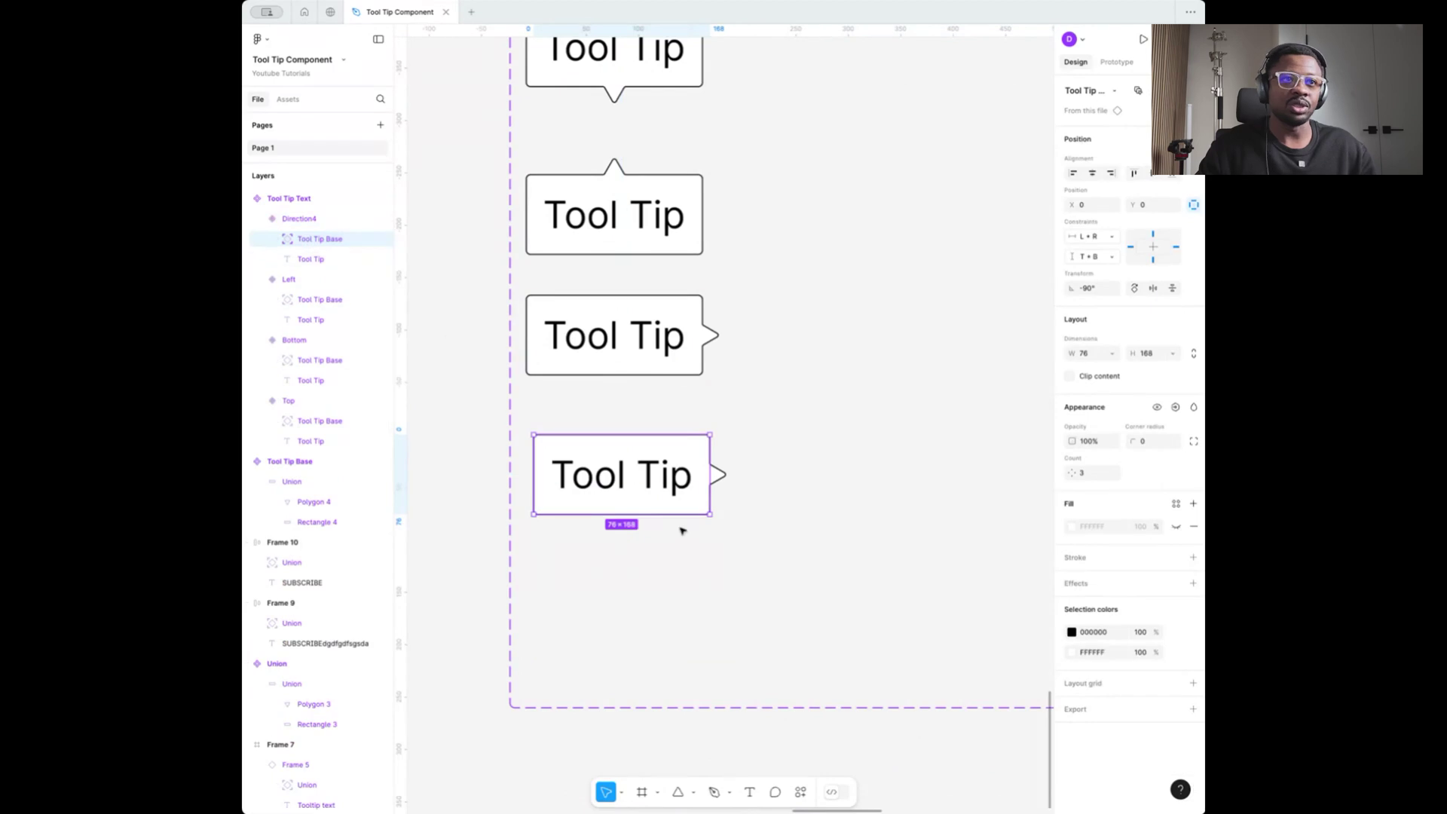
right_click(692, 456)
left_click(742, 744)
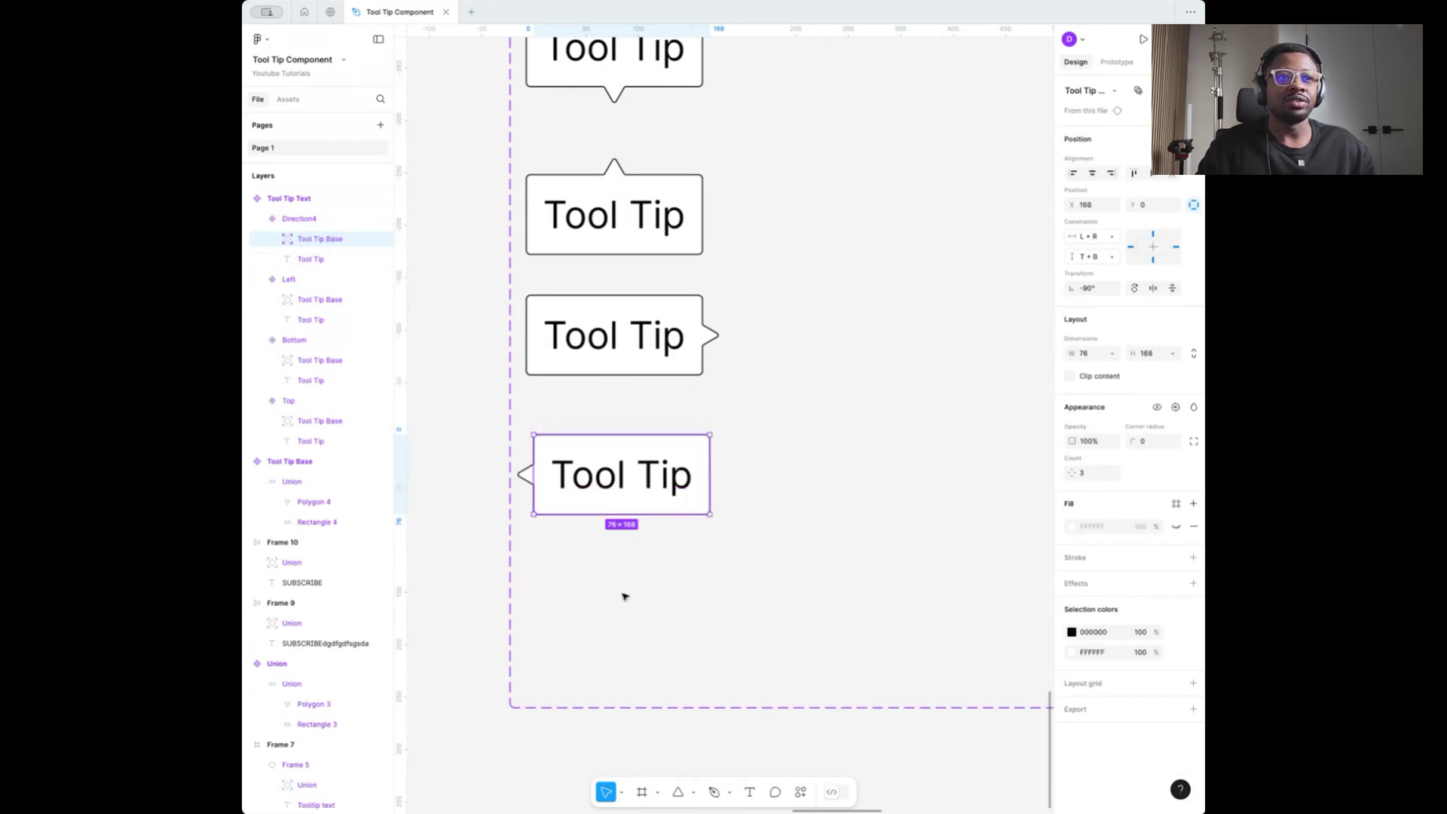
scroll(612, 458, "down", 3)
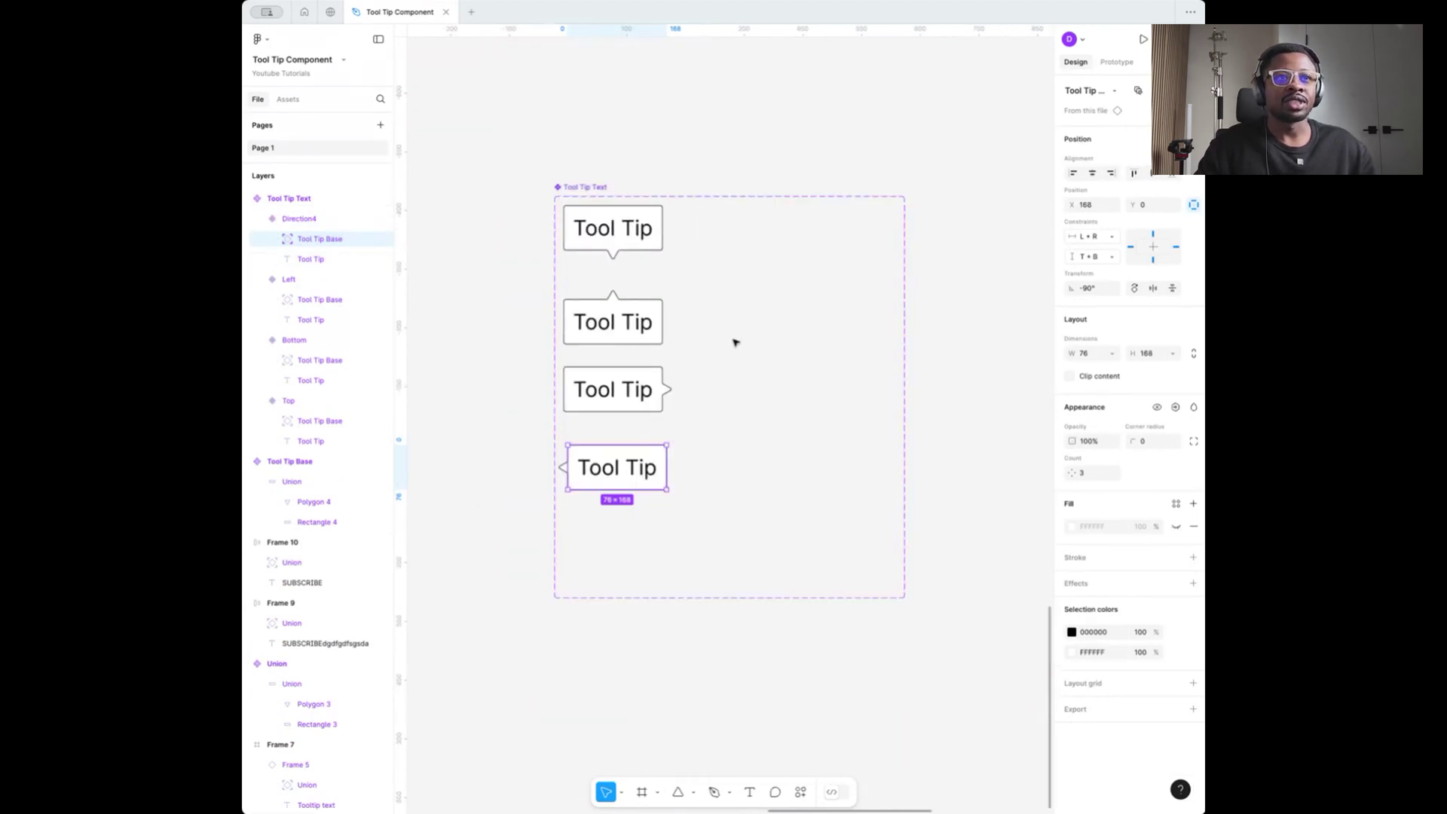
left_click(600, 149)
scroll(673, 368, "down", 2)
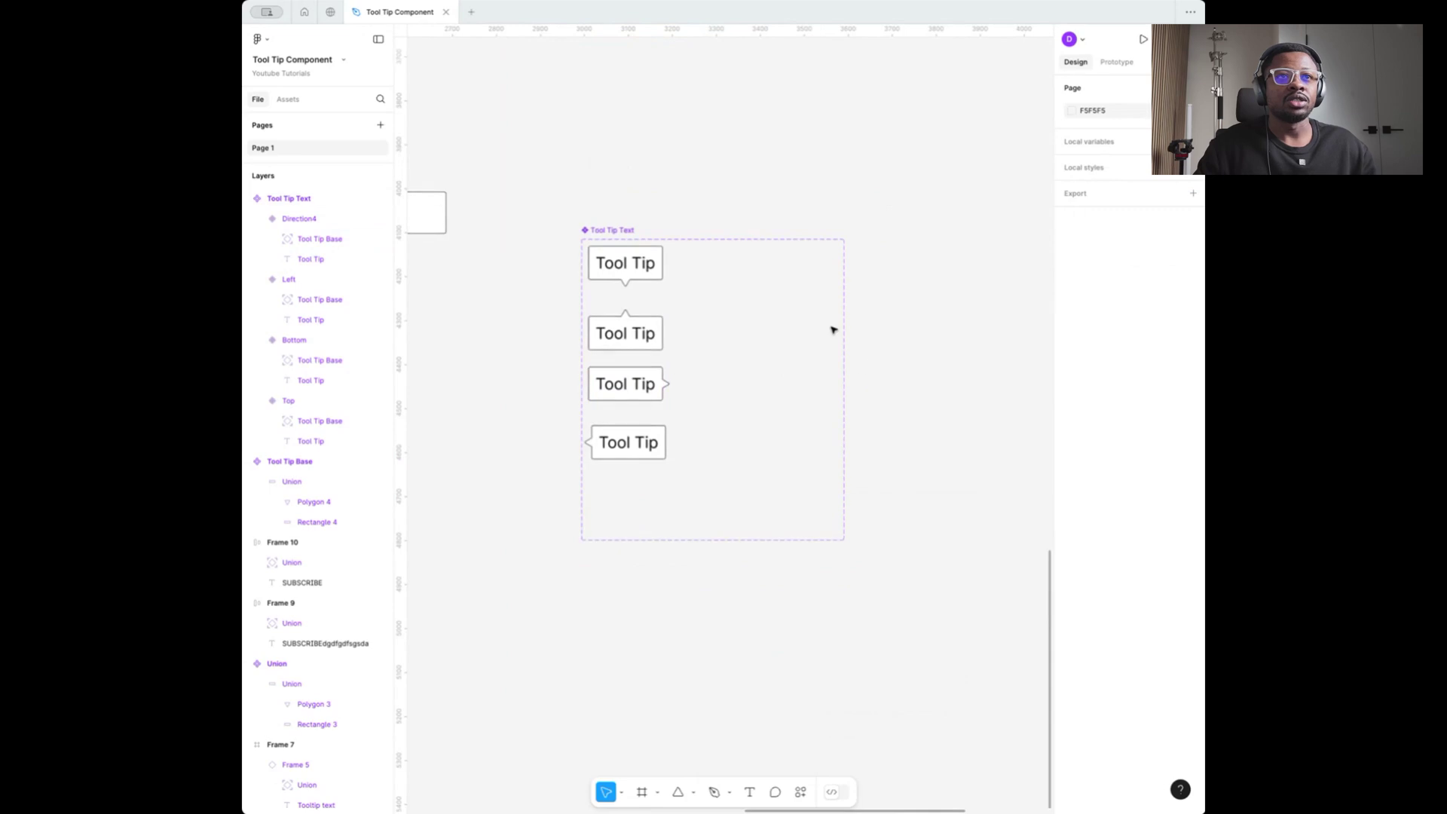
Draw a frame about 904 × 824 in the empty space to the right of the Tool Tip Text component set
left_click(639, 255)
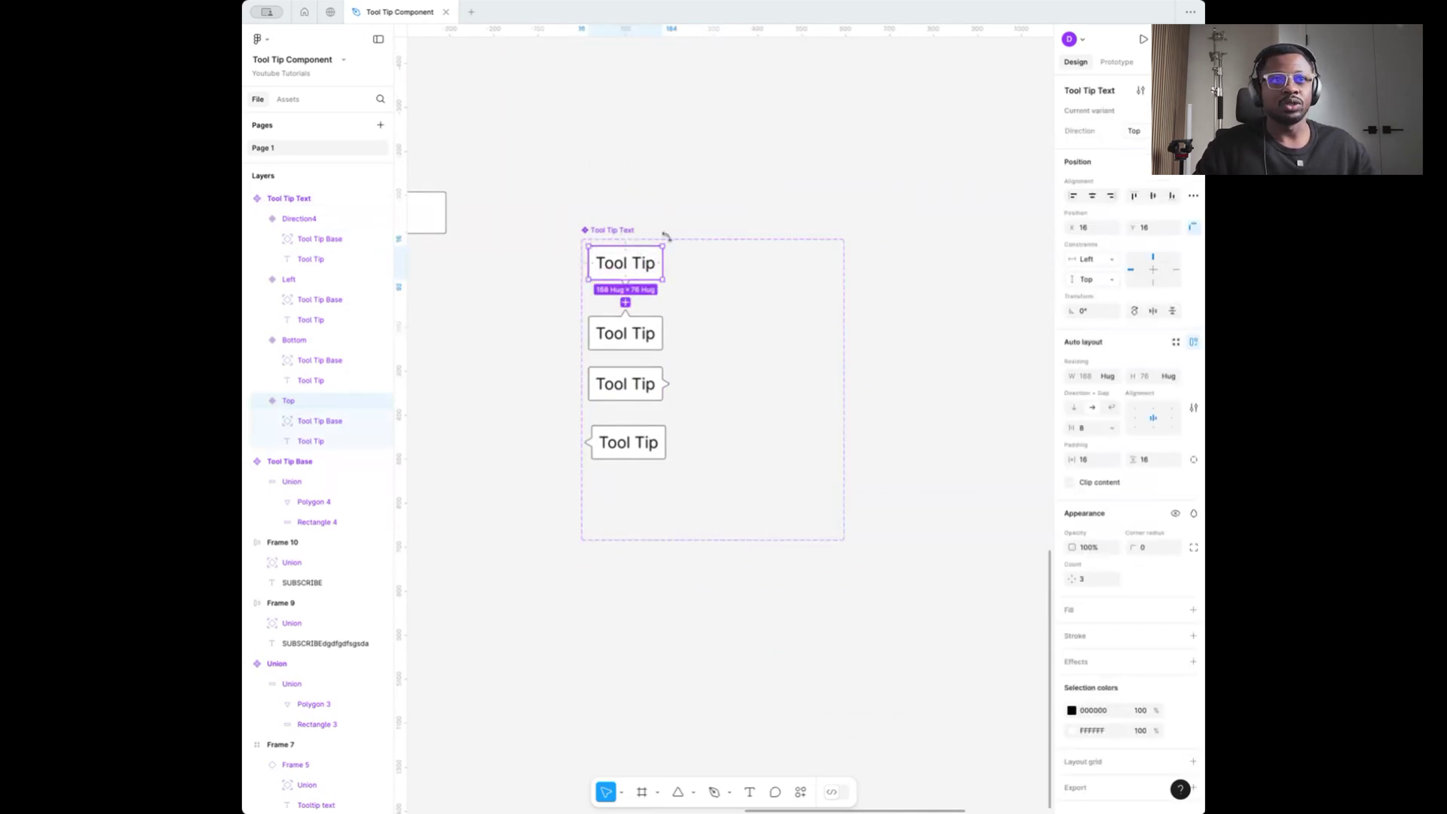
left_click(765, 190)
scroll(659, 266, "down", 2)
scroll(794, 287, "right", 2)
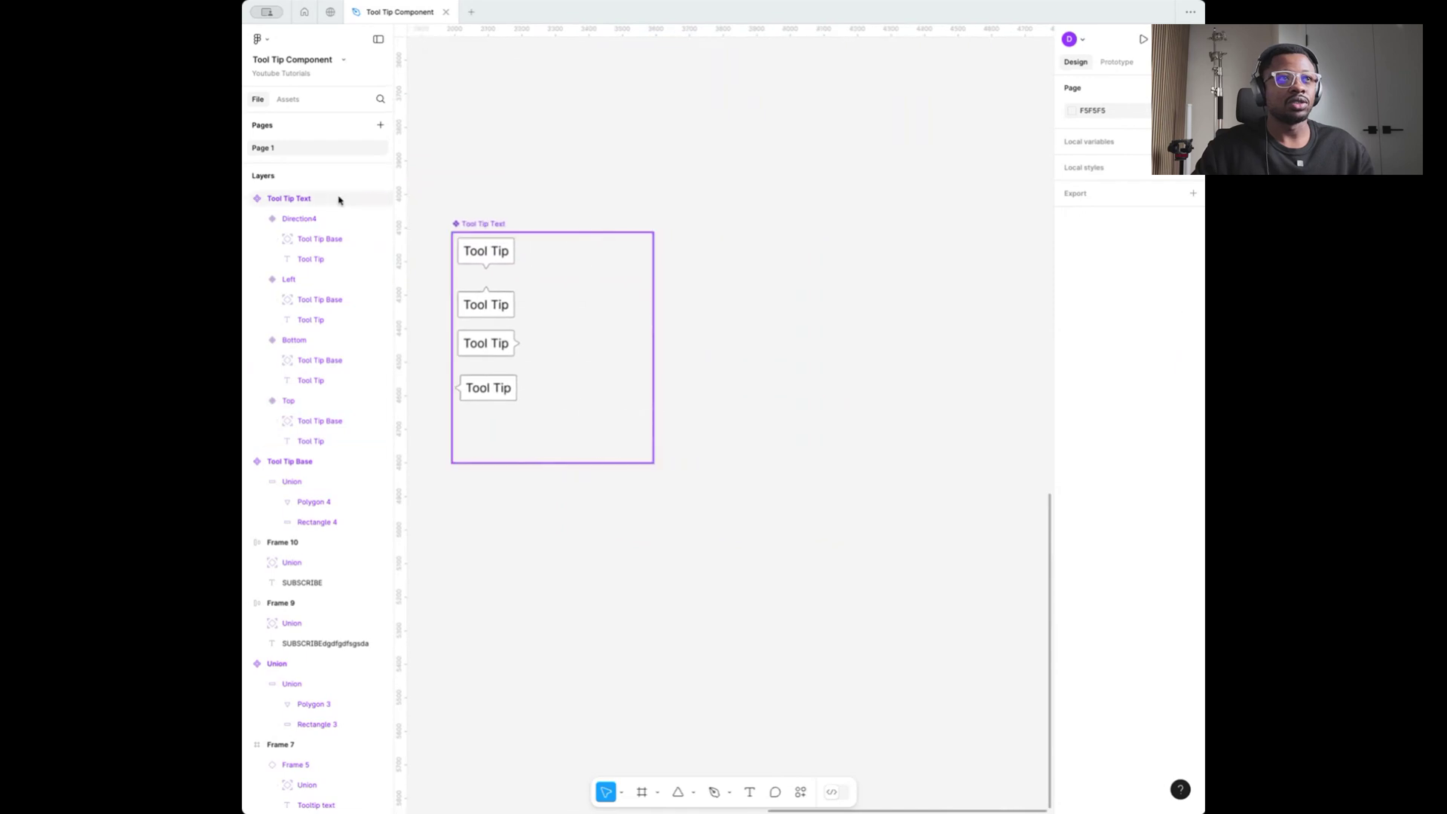
left_click(639, 791)
left_click_drag(716, 309, 1019, 585)
left_click(825, 201)
Place an instance of the Top variant inside the new frame at about X 338, Y 248
left_click(486, 250)
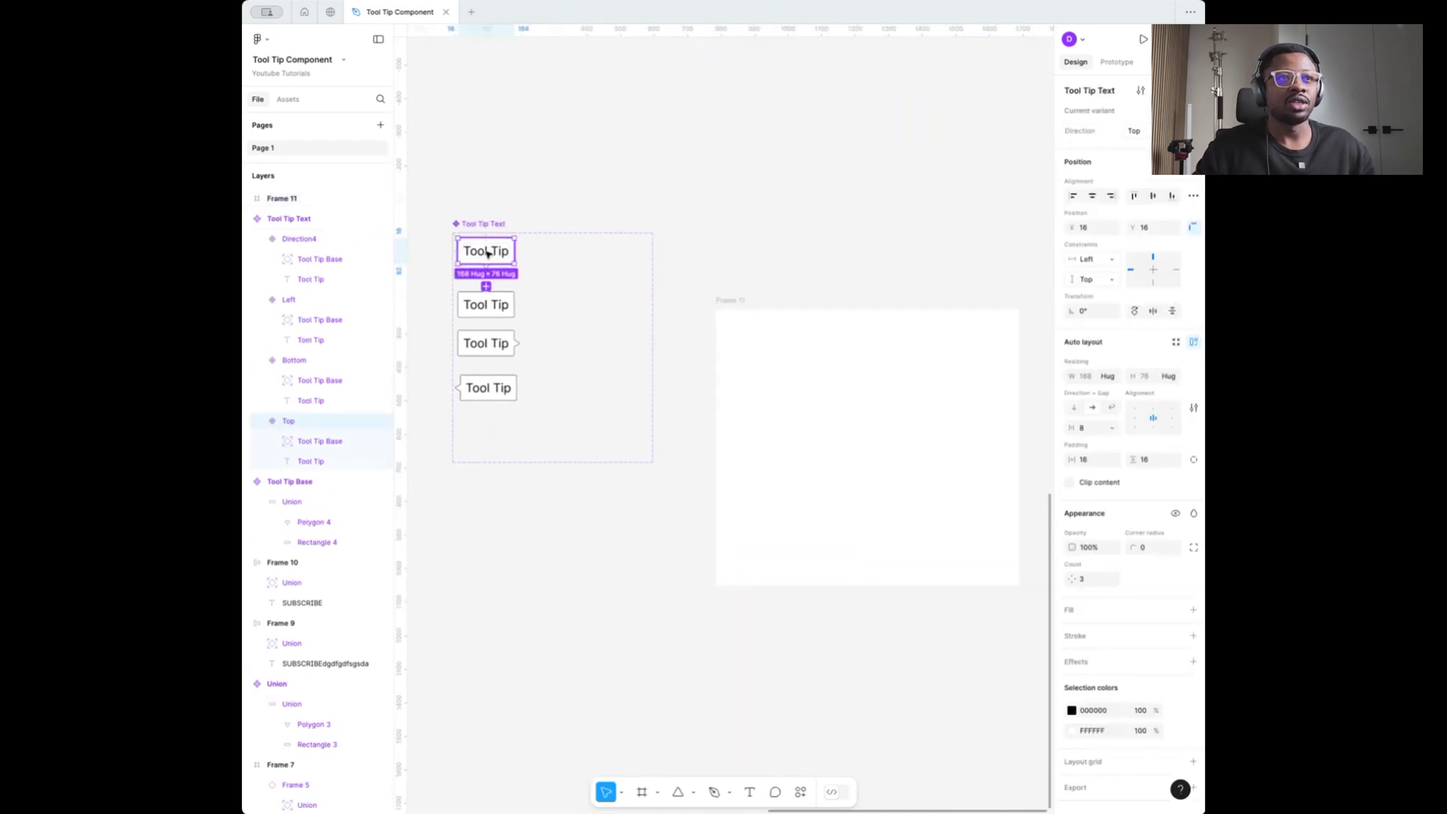
left_click_drag(490, 251, 859, 404)
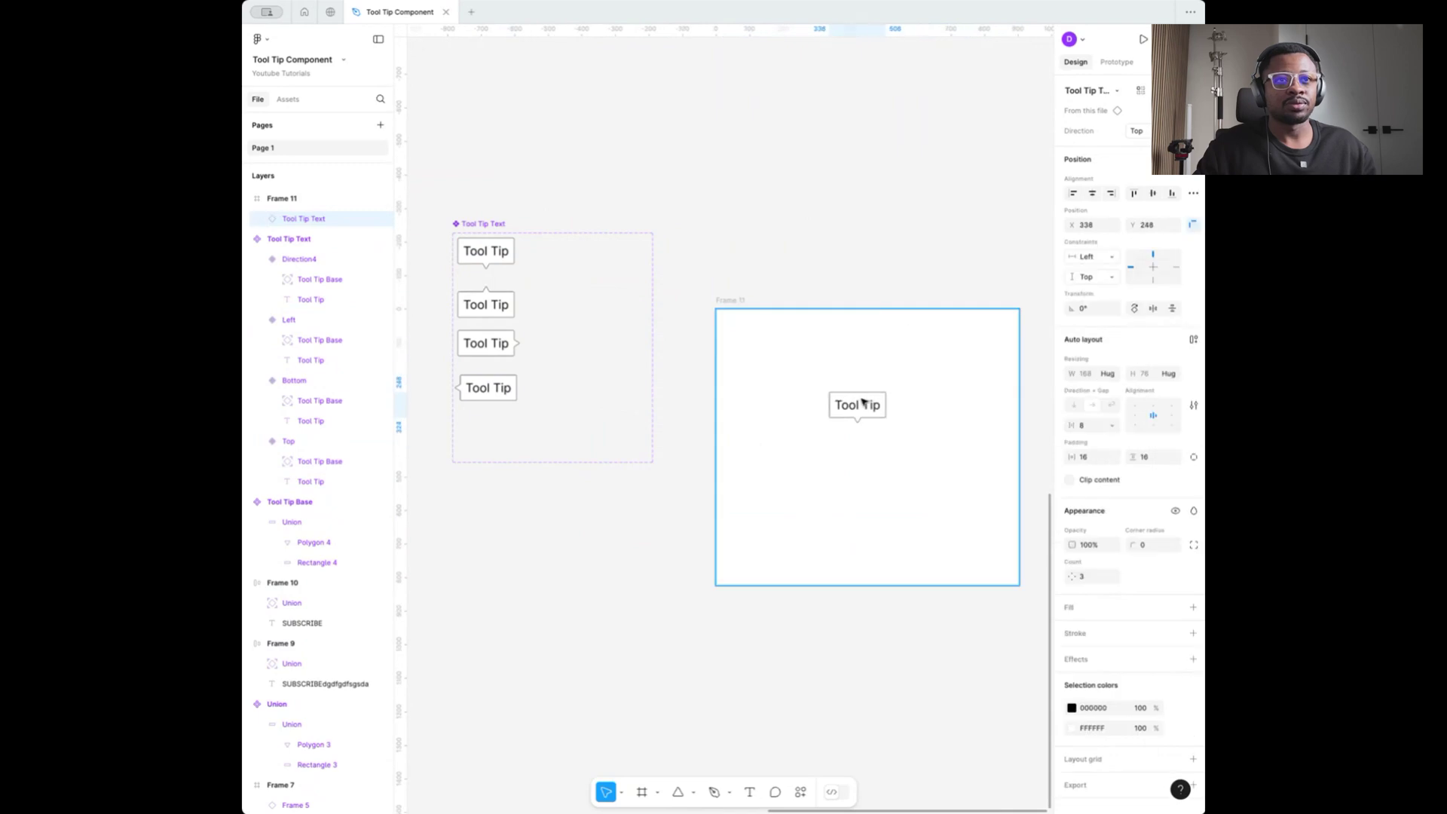
scroll(881, 407, "up", 5)
left_click(852, 287)
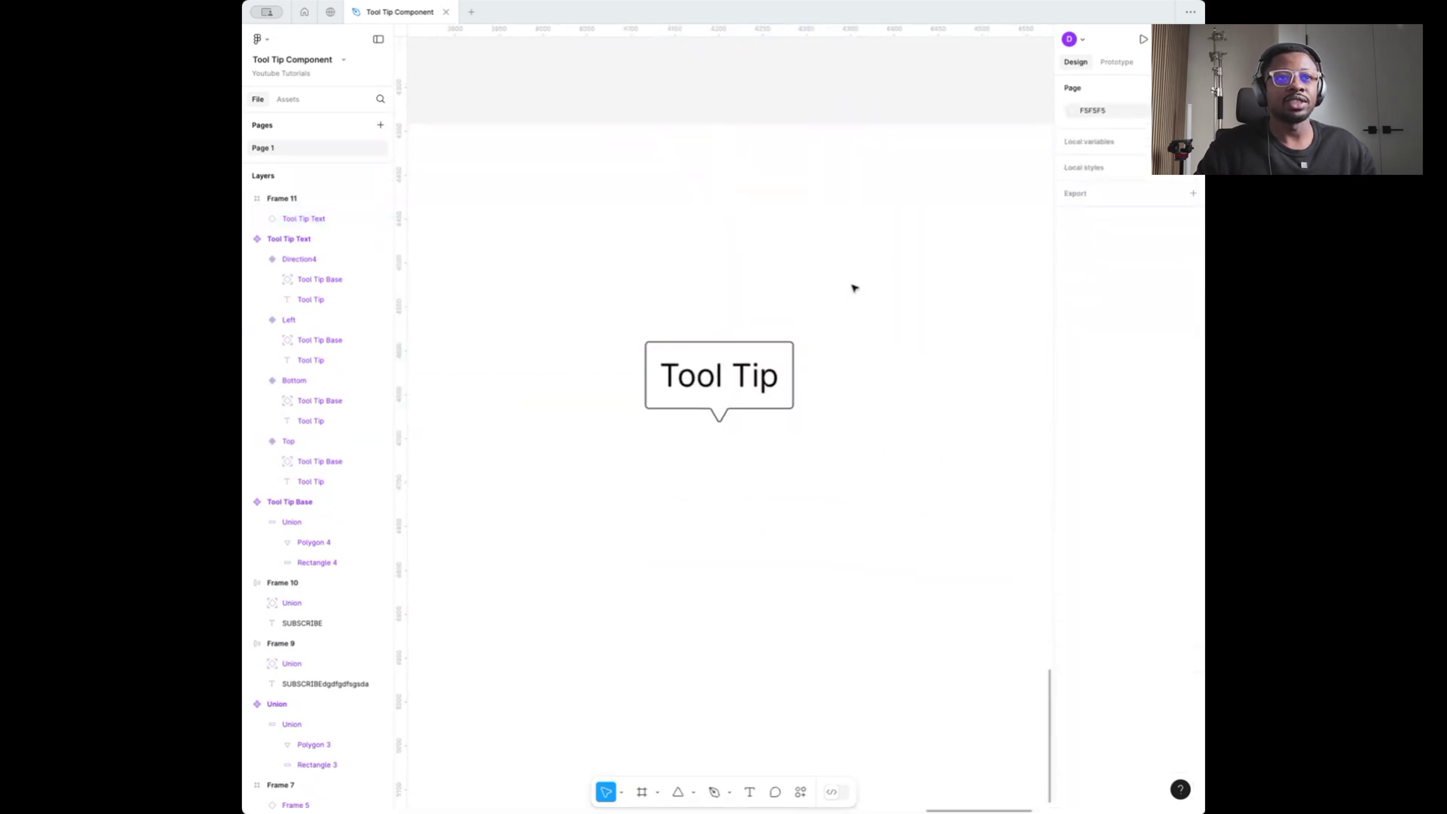
Check the Direction options offered on the placed Tool Tip Text instance
left_click(731, 366)
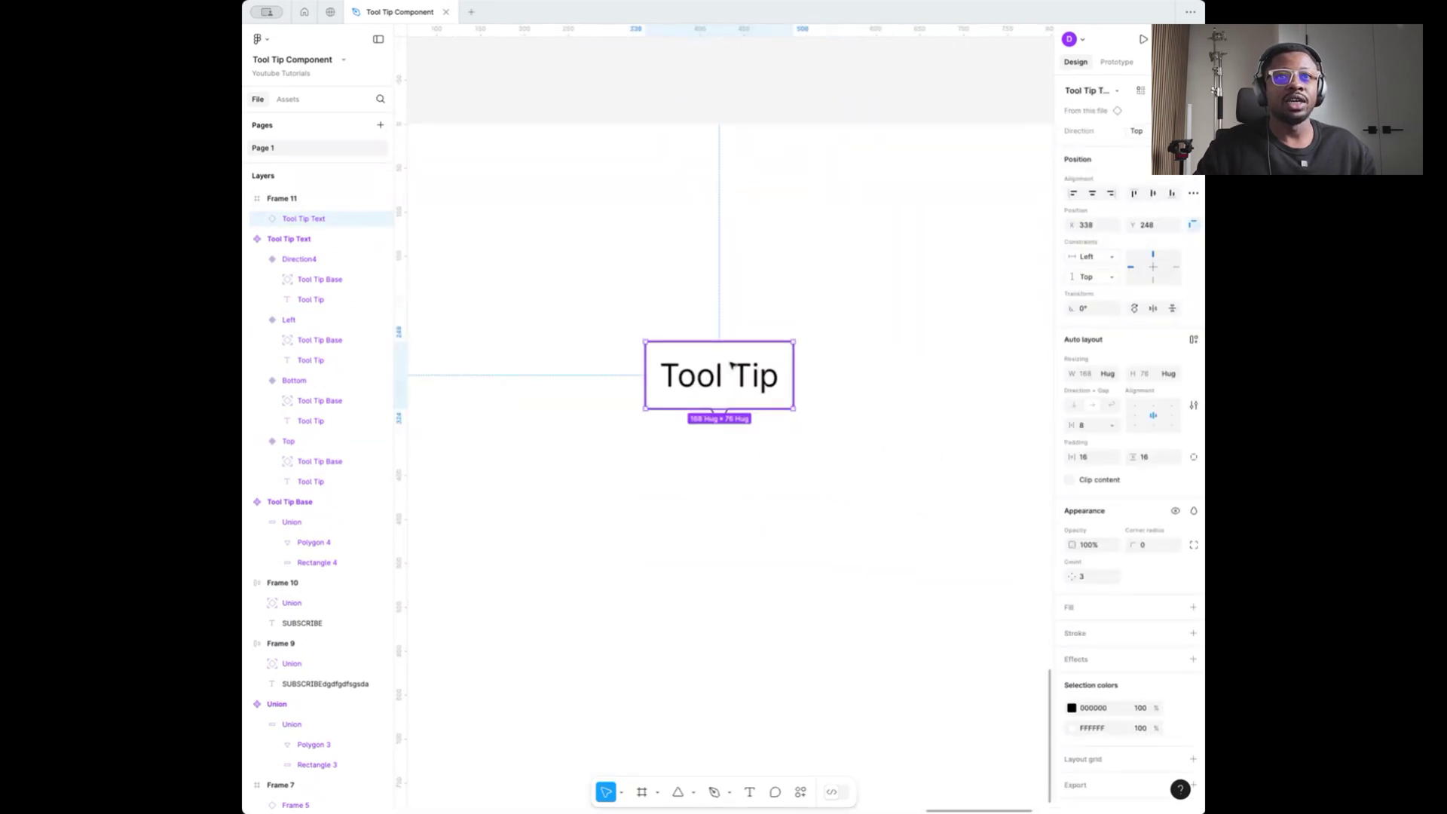
left_click(1135, 130)
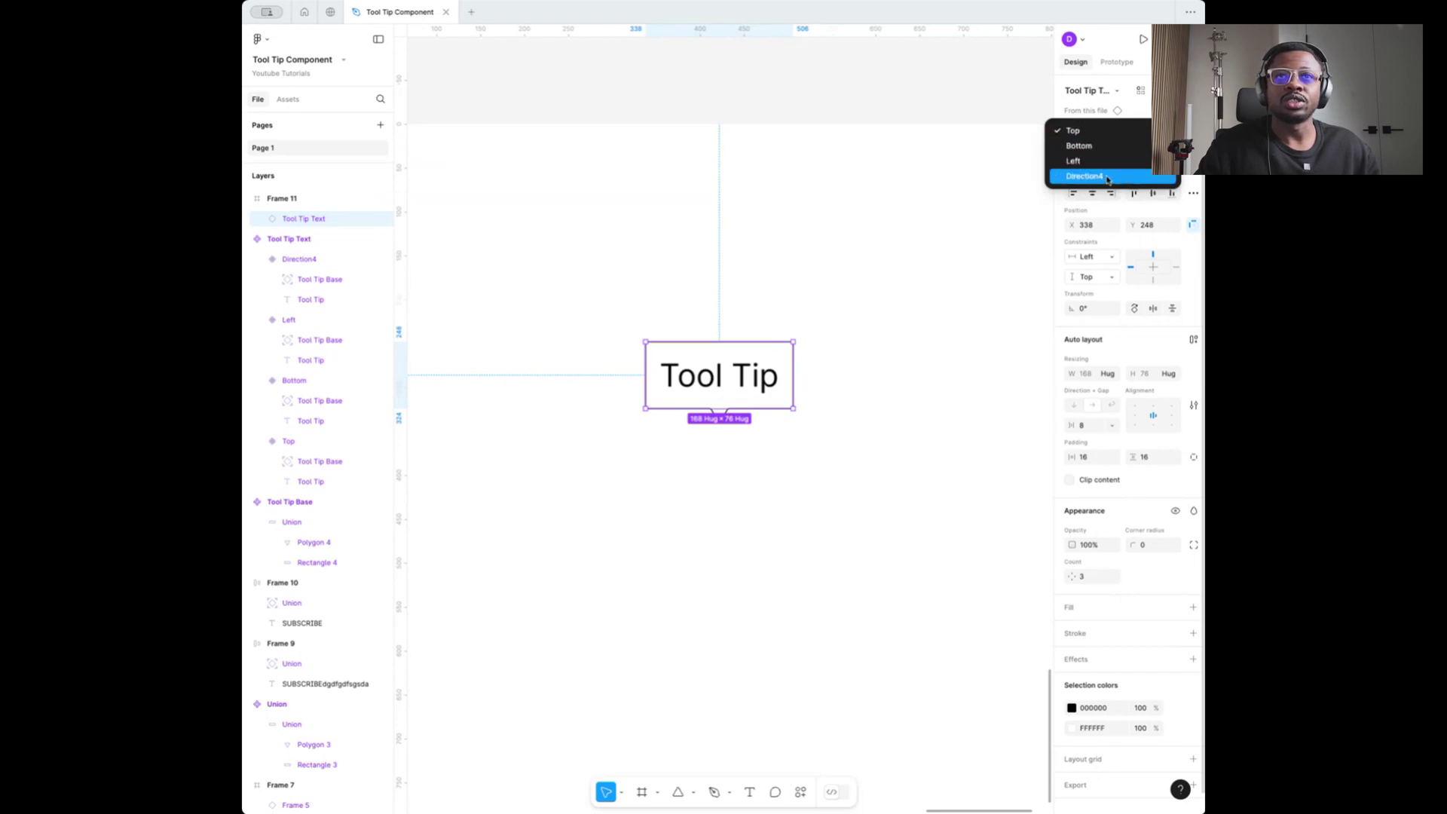
left_click(918, 194)
Set the fourth variant's Direction value to "Right"
scroll(932, 193, "down", 5)
left_click_drag(716, 237, 891, 251)
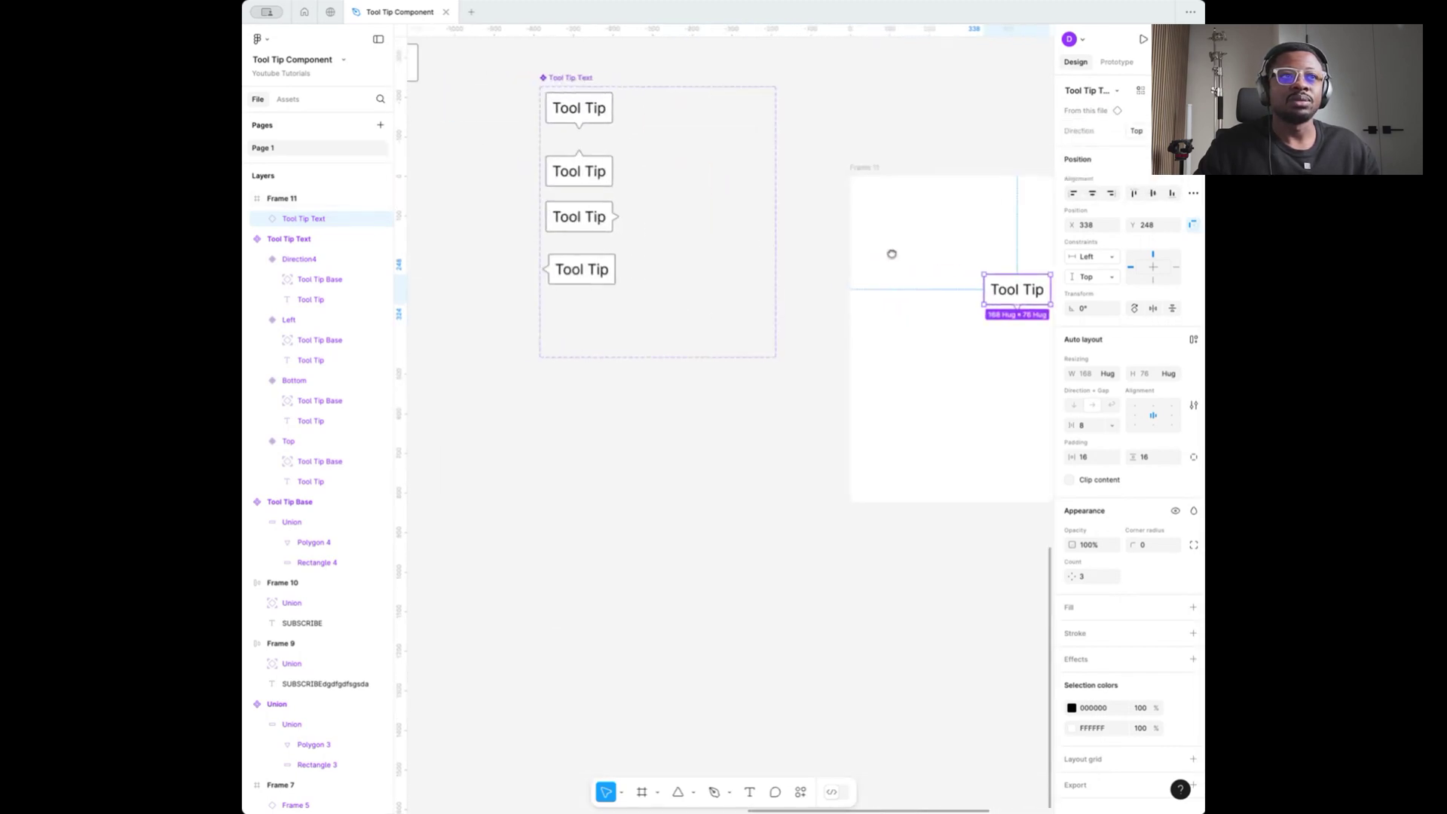
left_click(562, 279)
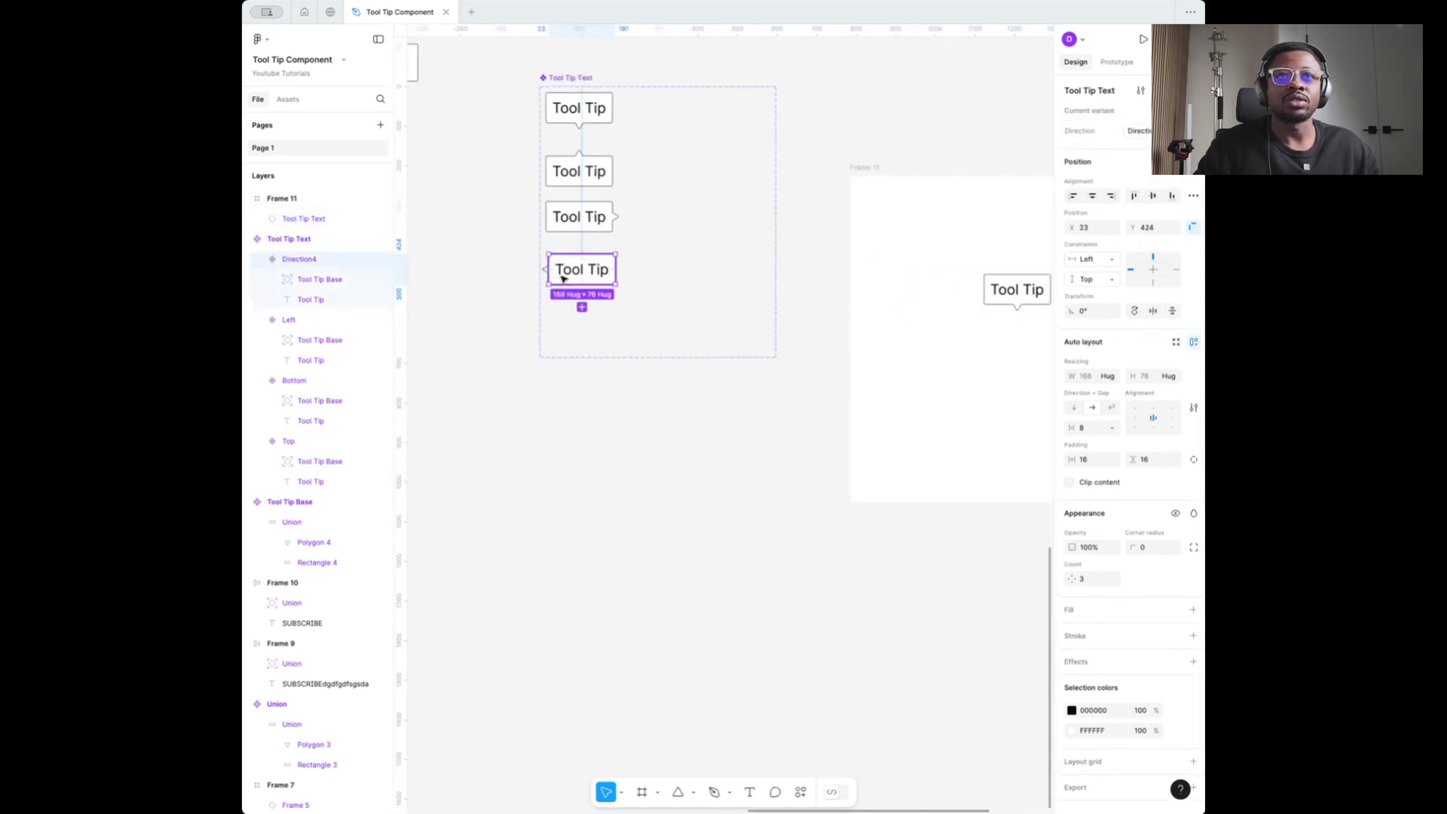
left_click(1139, 132)
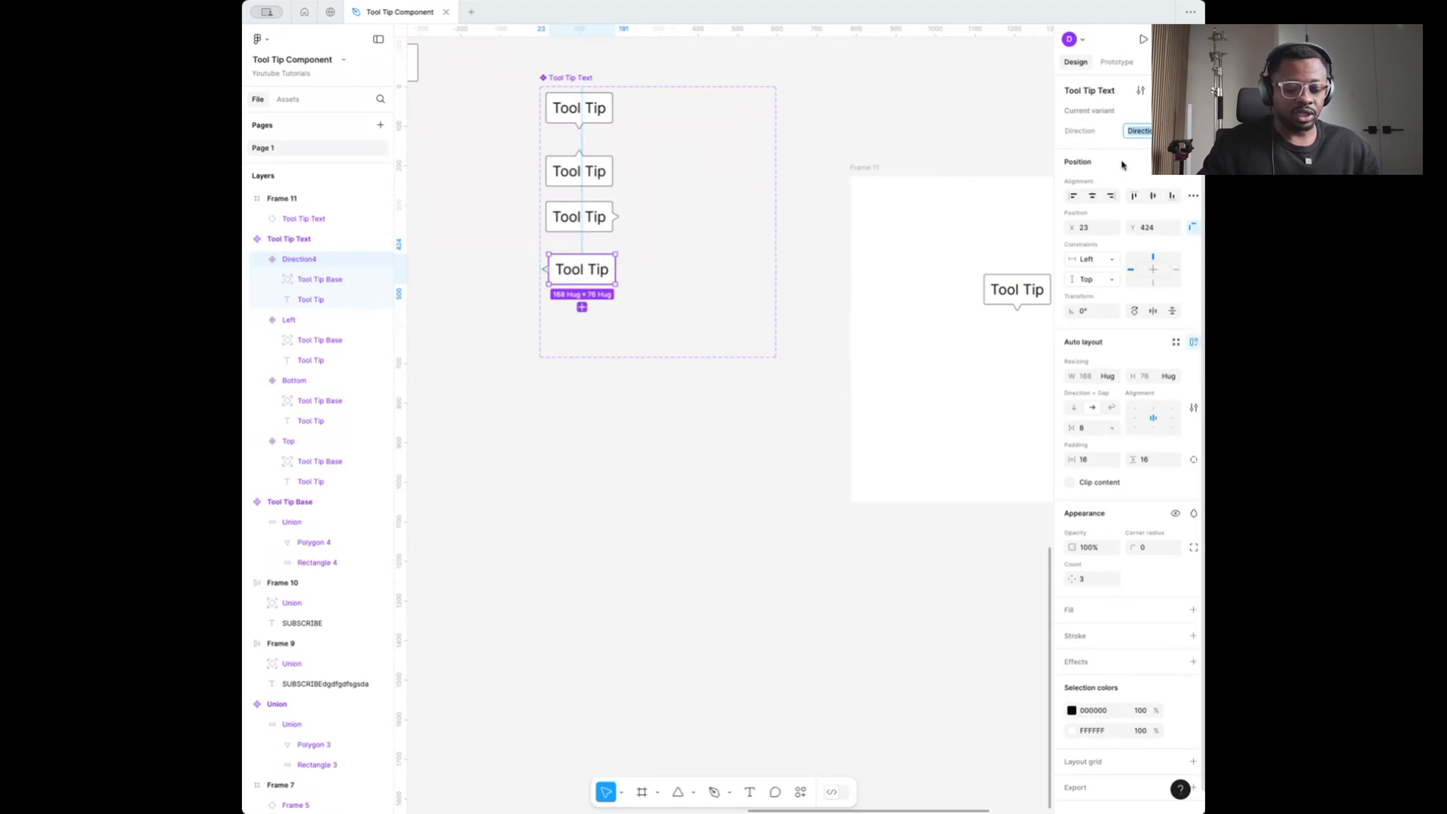
type("Ri")
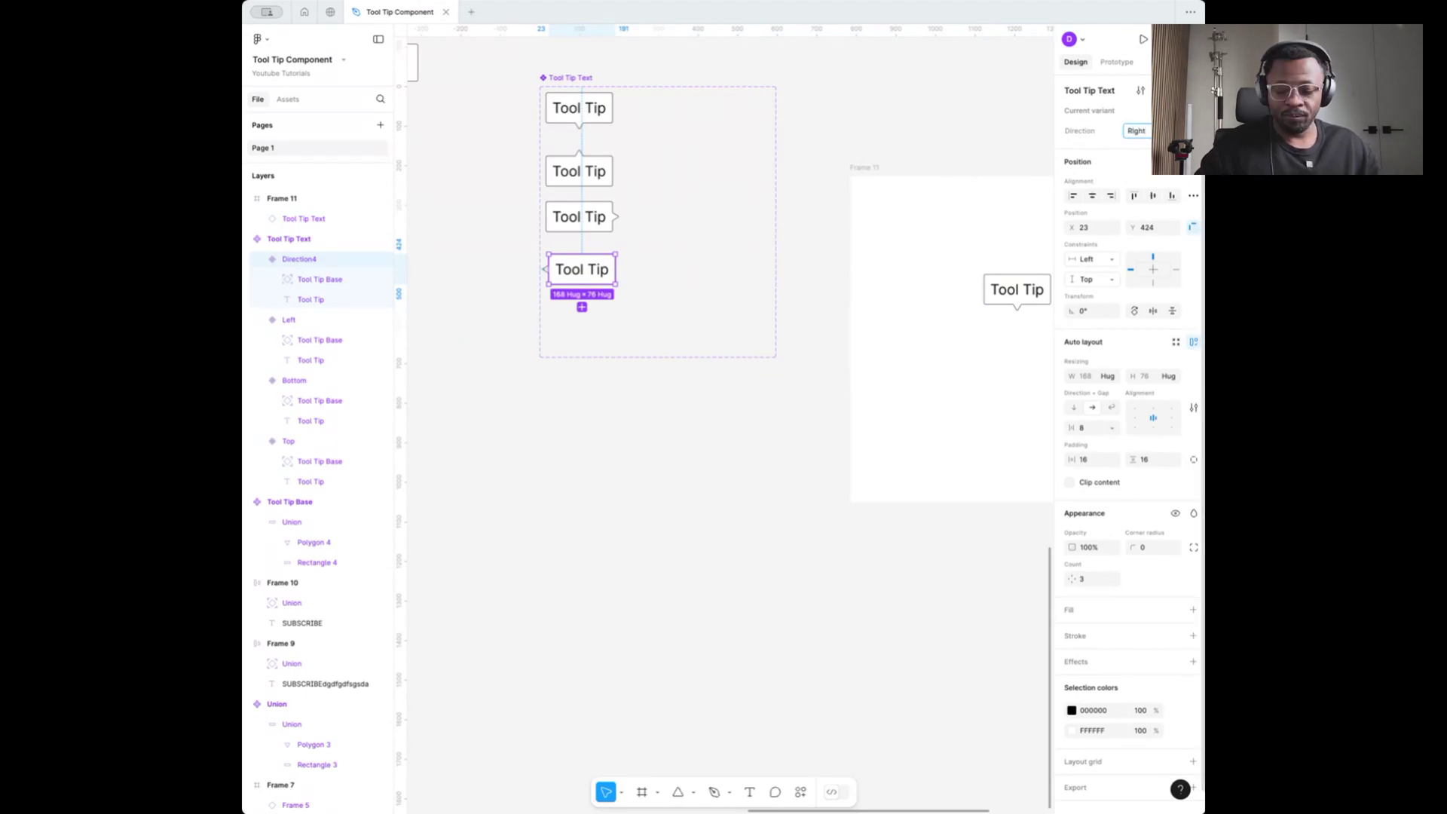
type("ght")
key("Return")
Review the Direction options on the framed instance again and examine its pointer up close
scroll(792, 291, "right", 5)
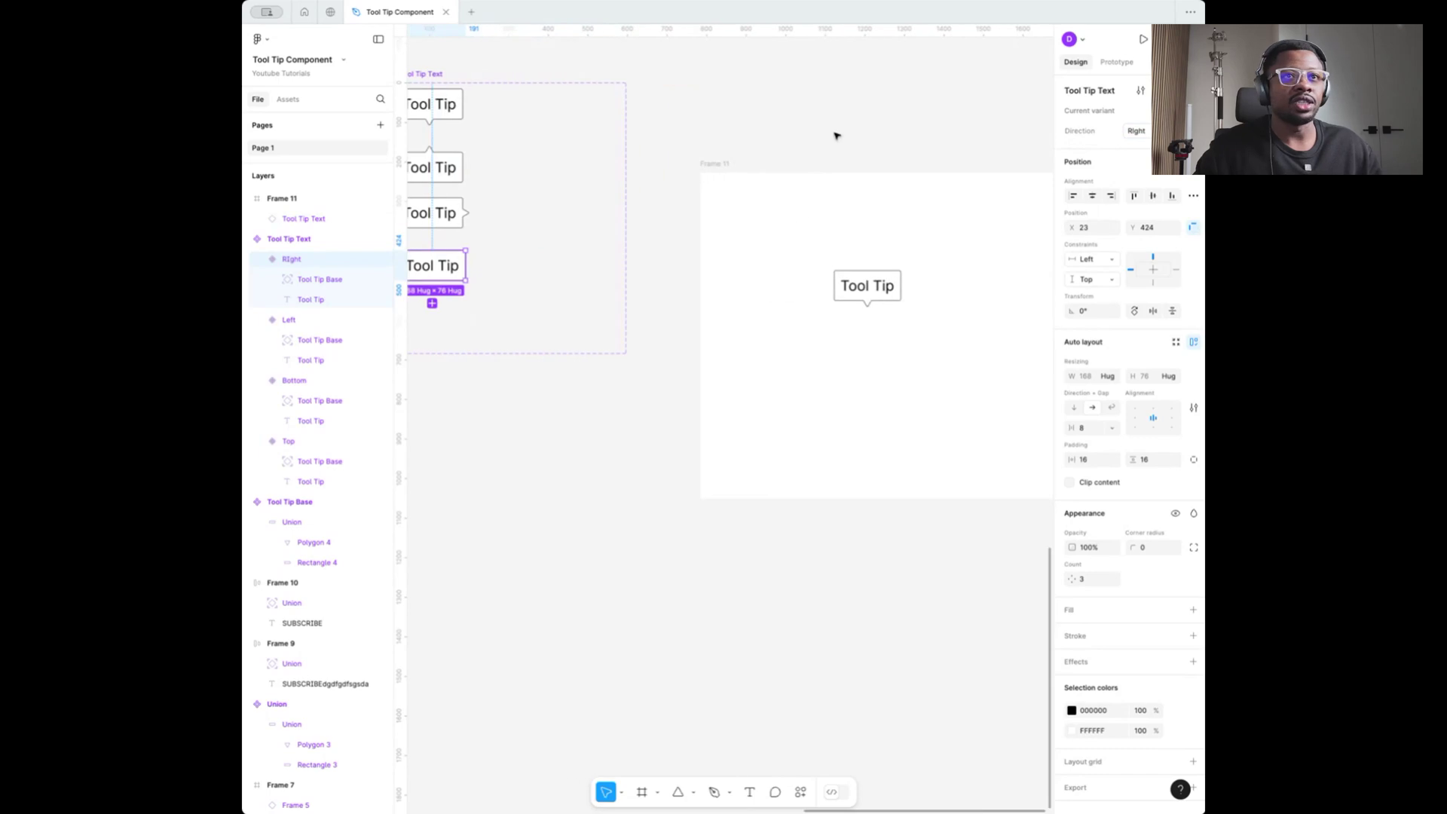
left_click(875, 286)
left_click(1136, 131)
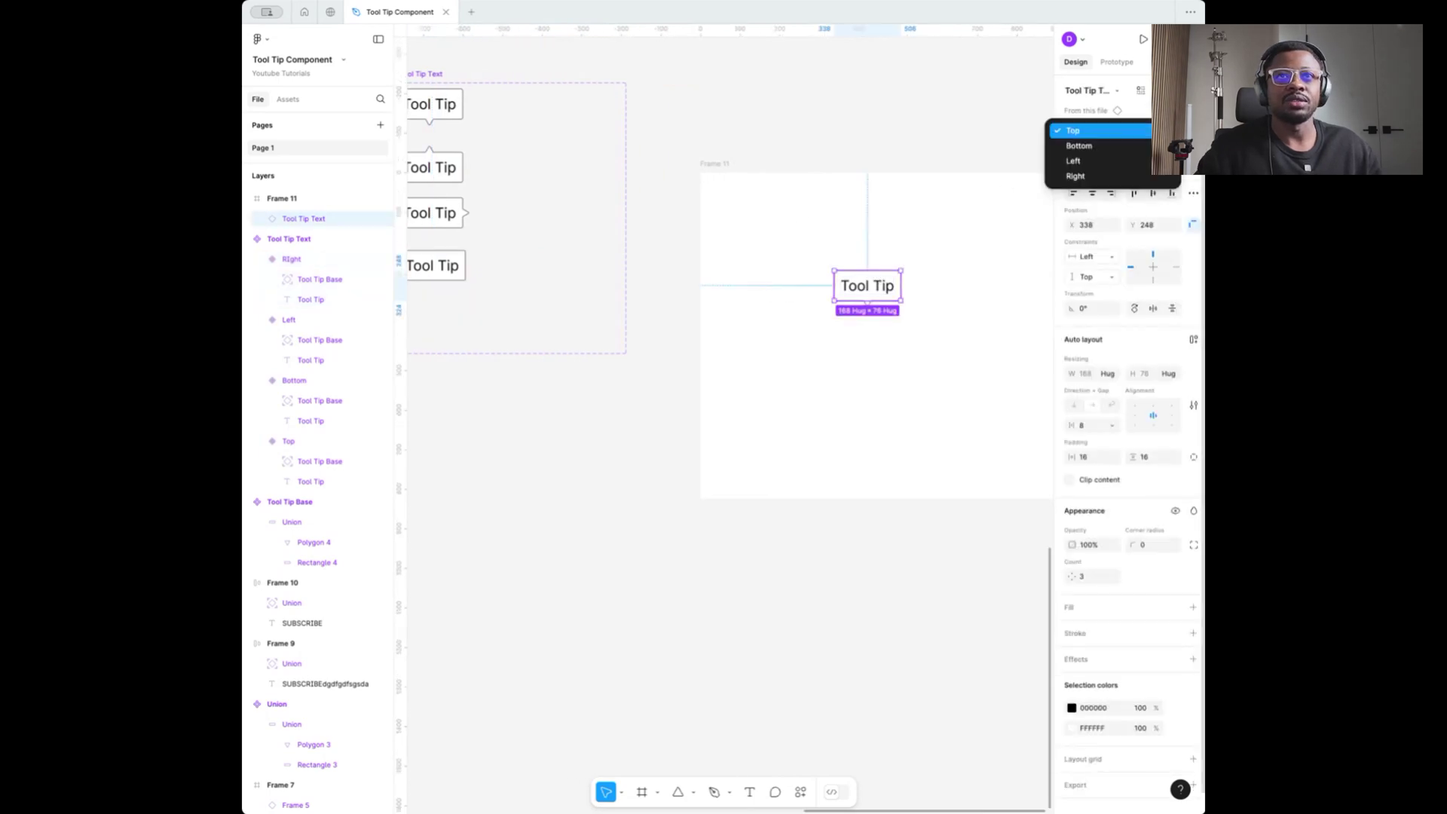
left_click(1000, 230)
scroll(901, 259, "up", 2)
left_click_drag(942, 286, 820, 236)
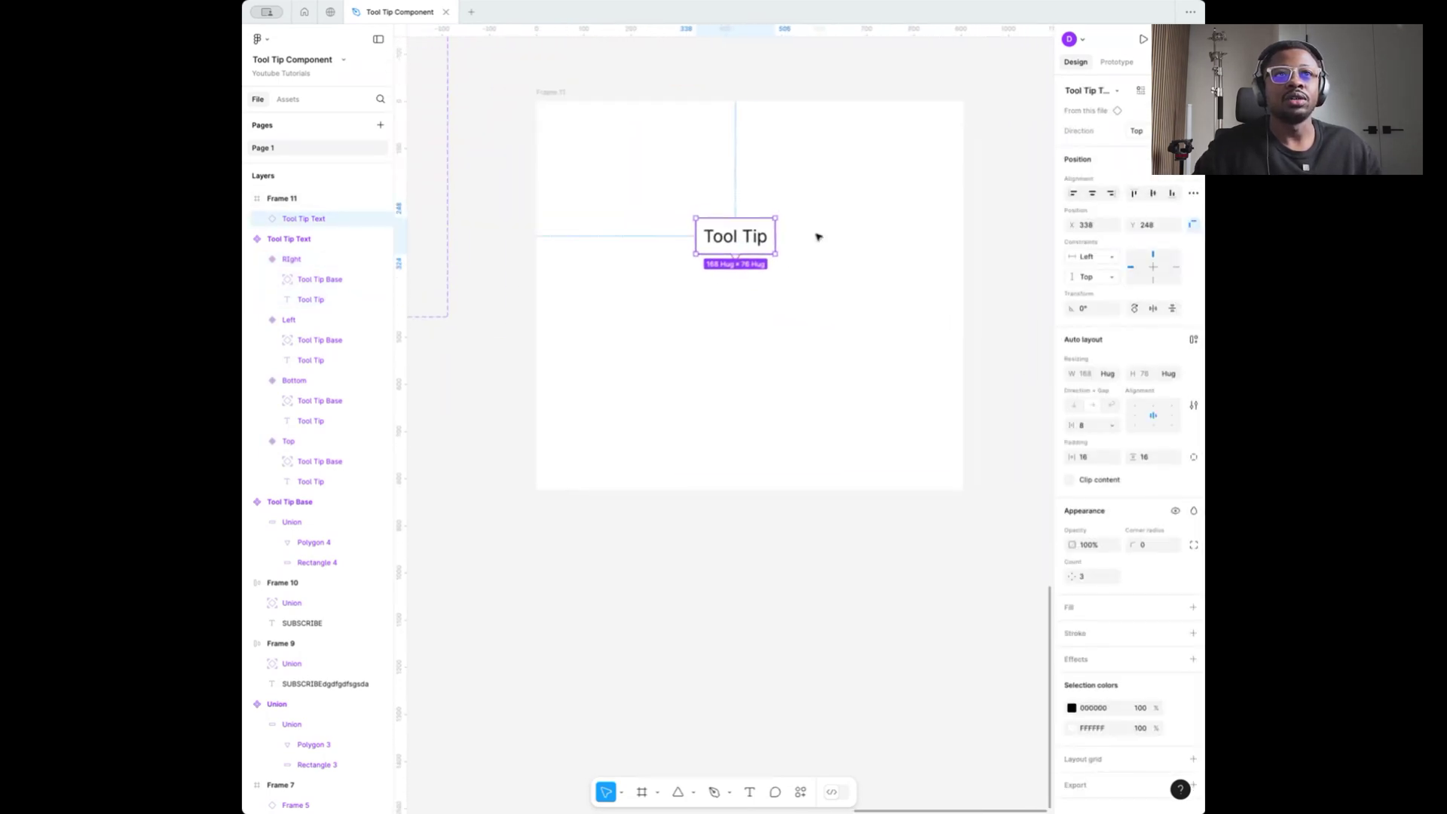
scroll(765, 251, "up", 5)
scroll(831, 220, "down", 1)
left_click(840, 219)
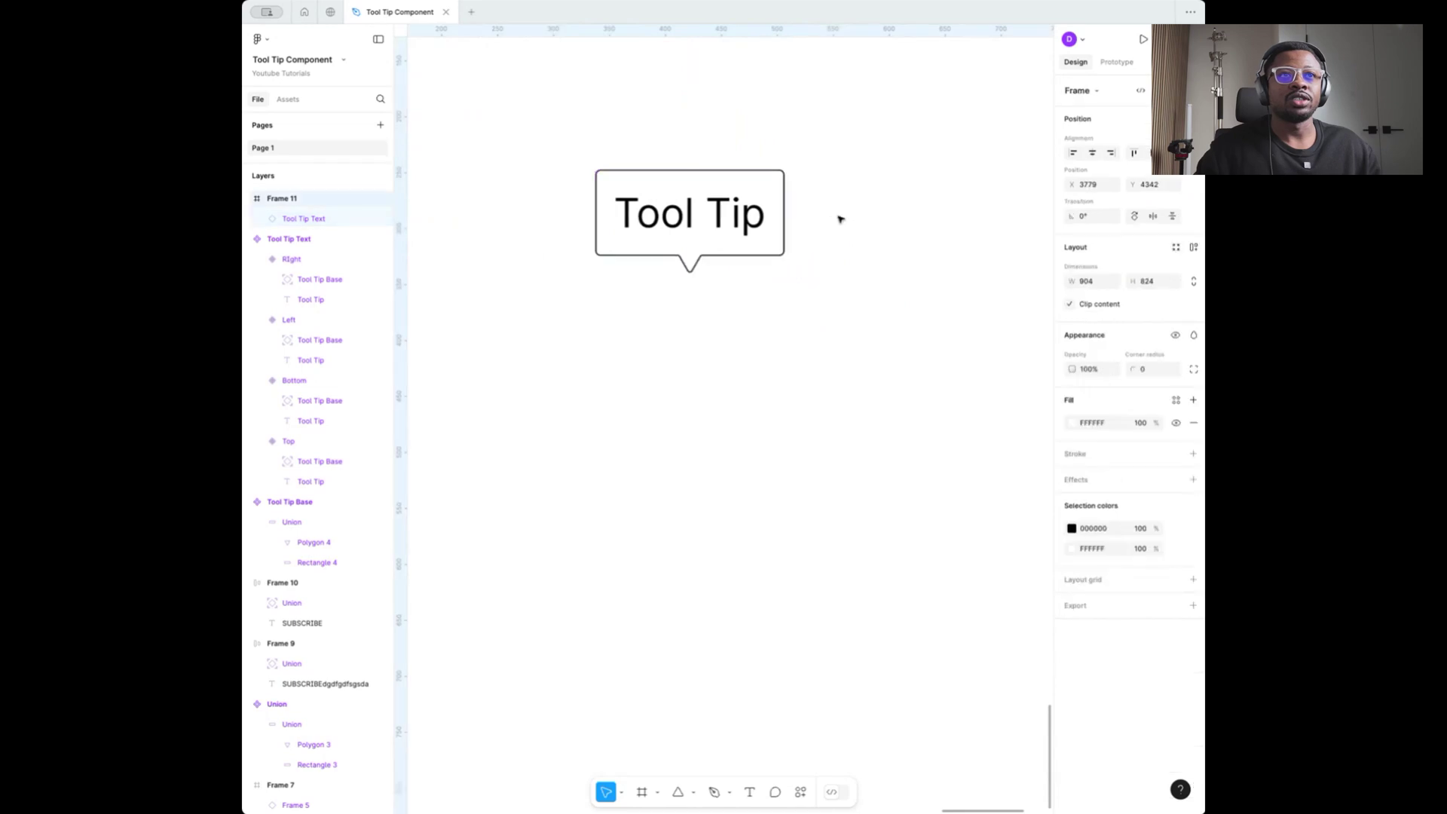
Switch the framed instance's Direction to Bottom, Left and finally Right
left_click(704, 215)
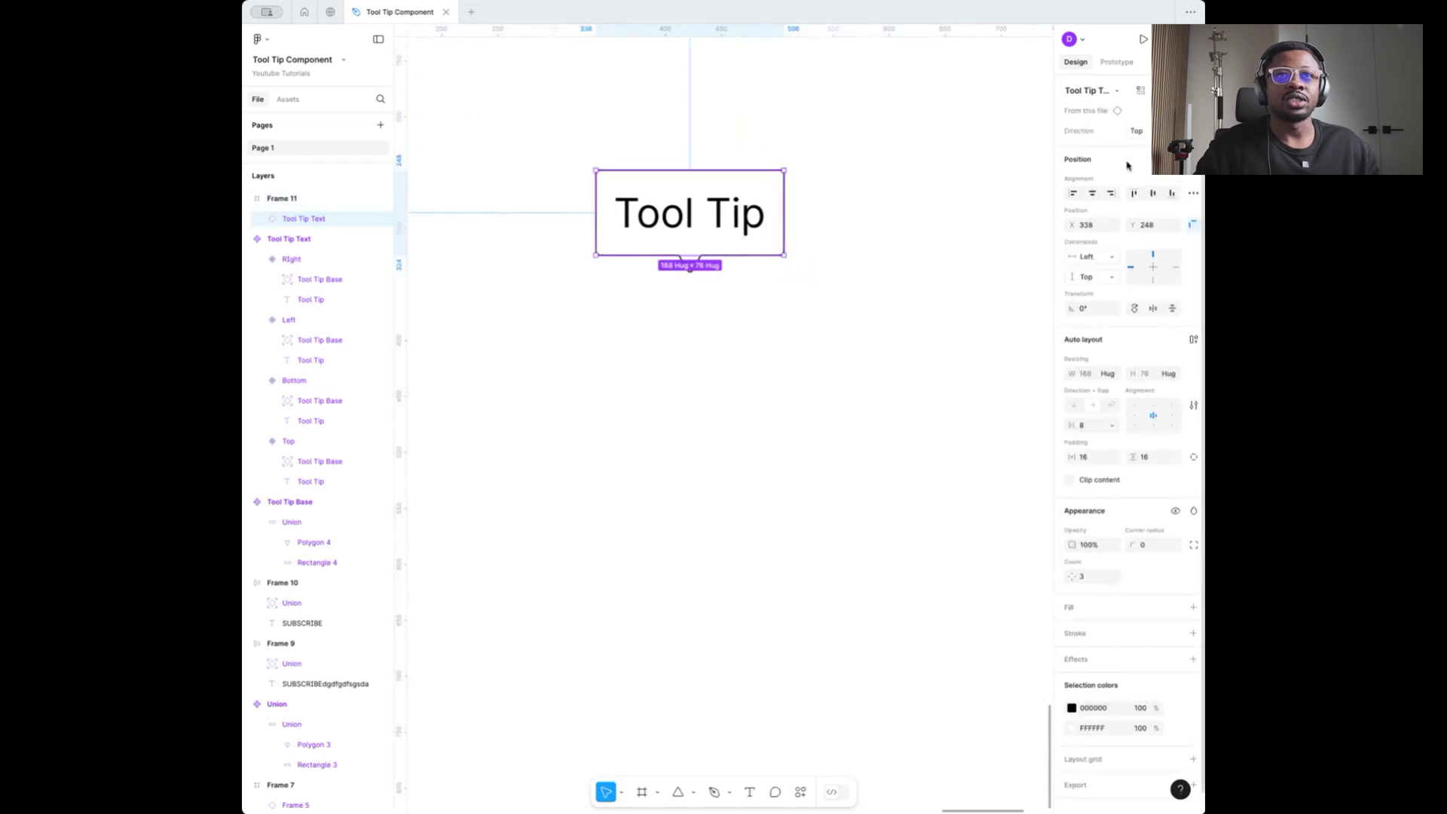
left_click(1136, 130)
left_click(1139, 145)
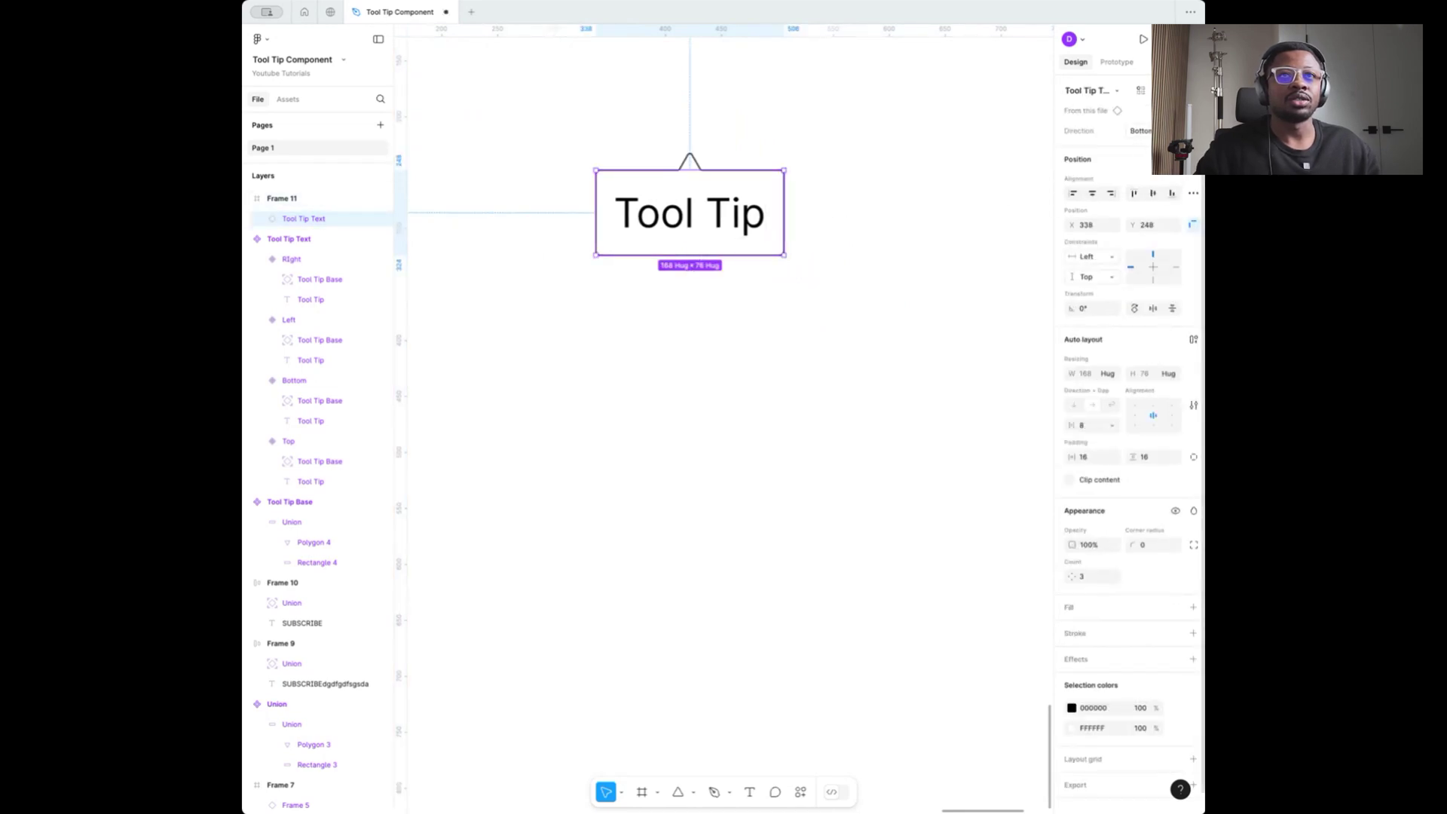
left_click(1136, 130)
left_click(1141, 146)
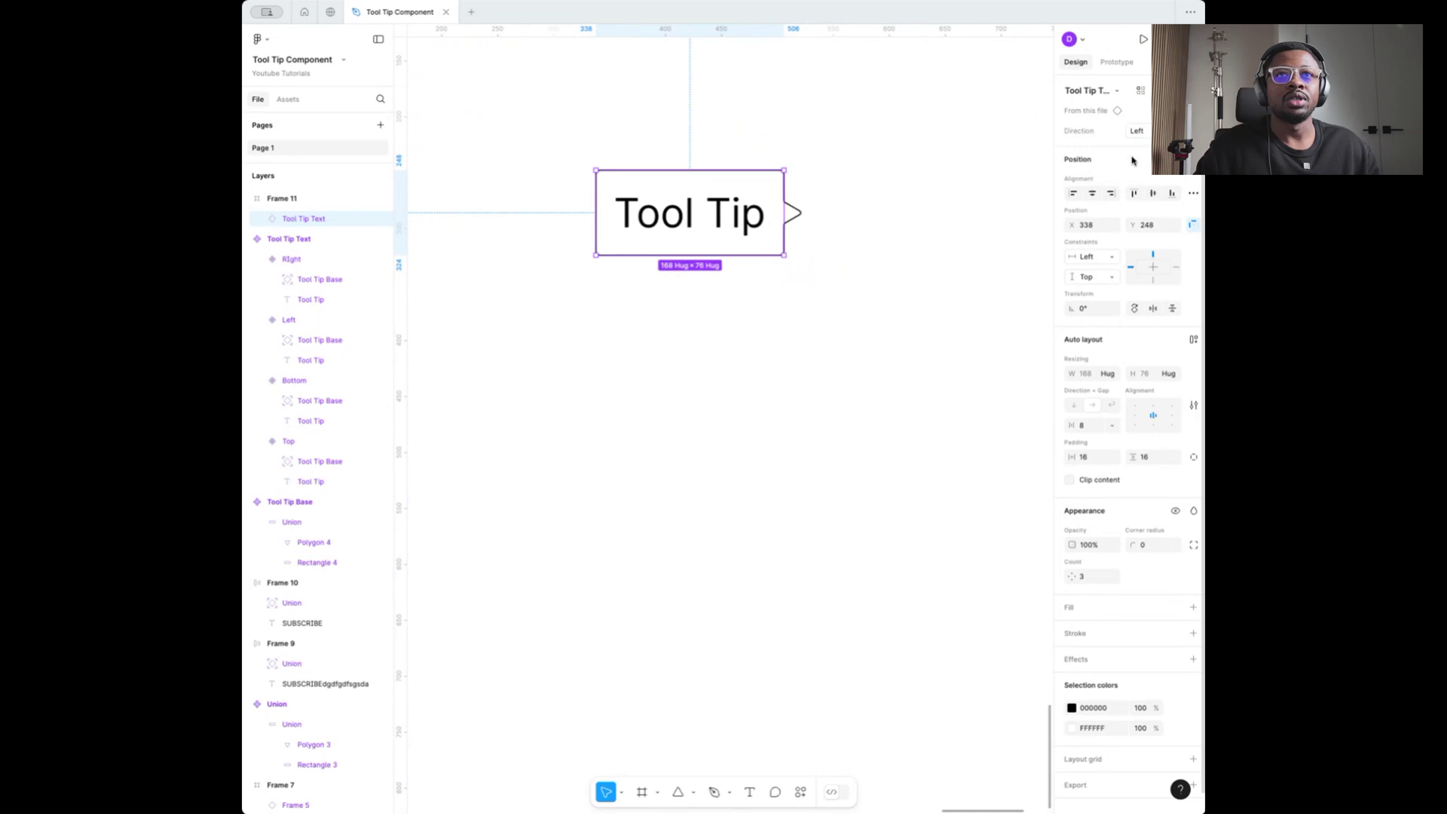
left_click(1136, 130)
left_click(1140, 146)
left_click(934, 241)
scroll(935, 242, "down", 5)
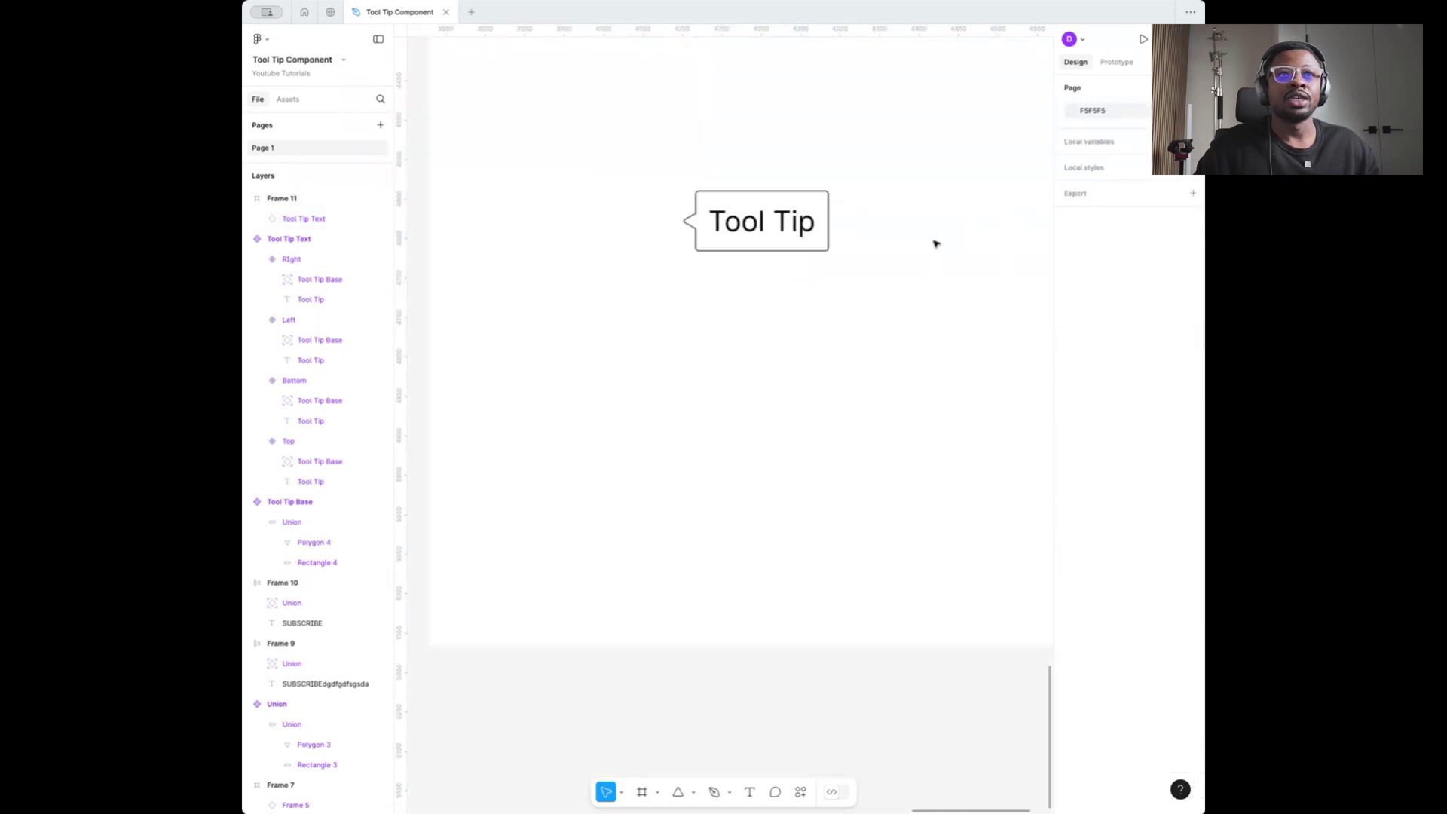
left_click(850, 242)
scroll(829, 234, "right", 2)
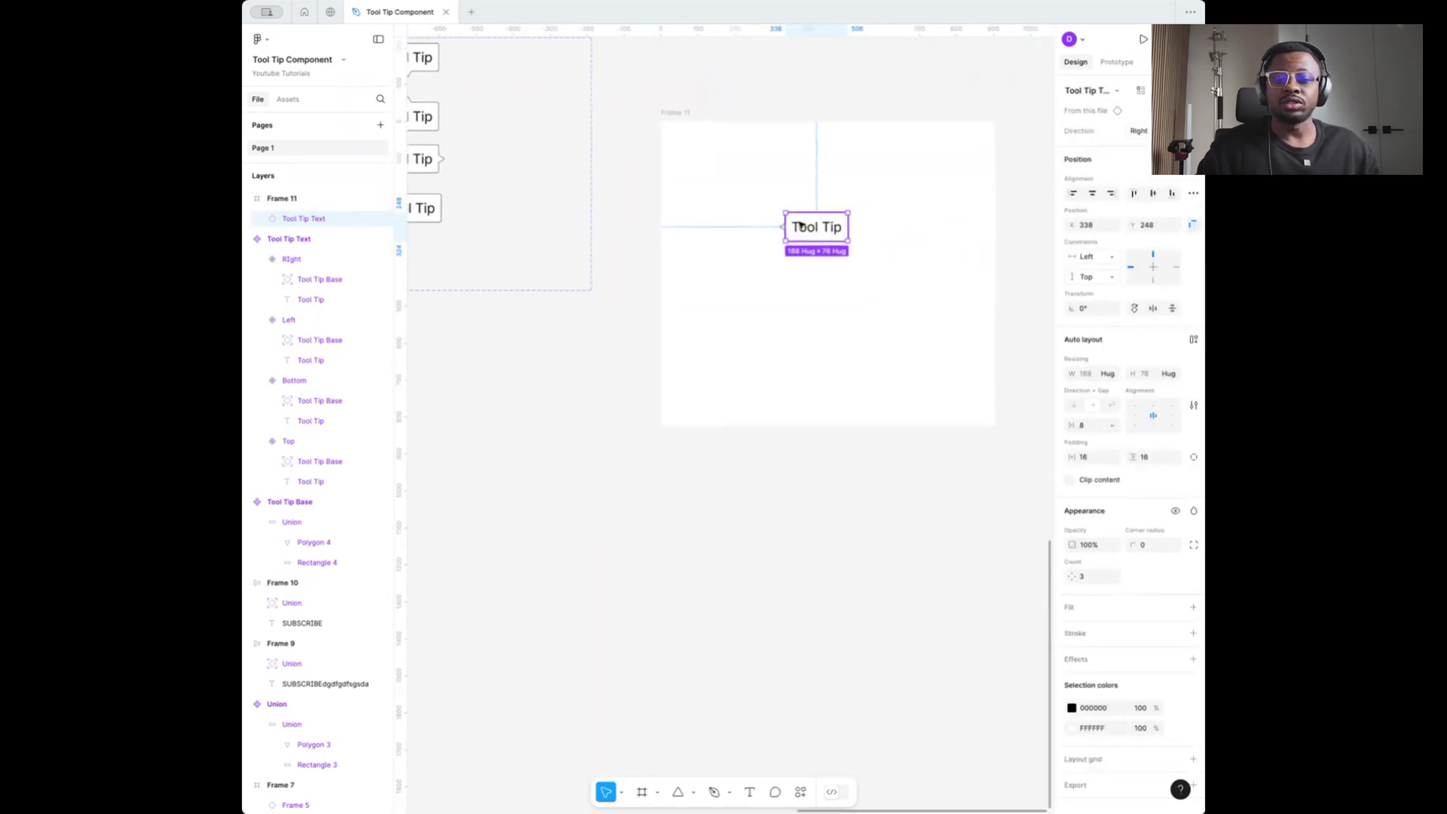
left_click(843, 193)
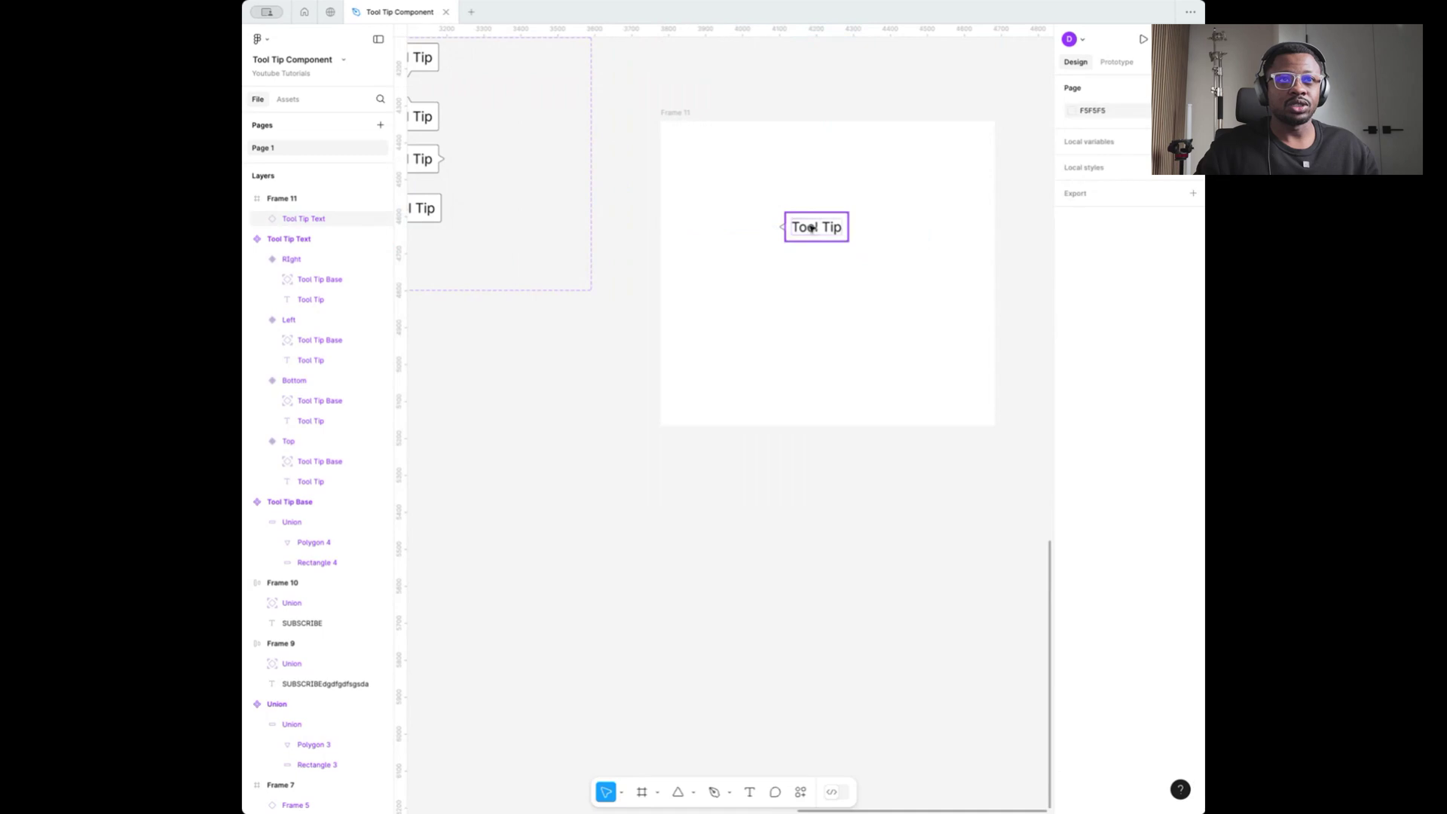
Duplicate the instance below the original at about X 338, Y 505 and set the copy's Direction to Top
left_click_drag(812, 228, 819, 329, "alt")
scroll(819, 329, "up", 5)
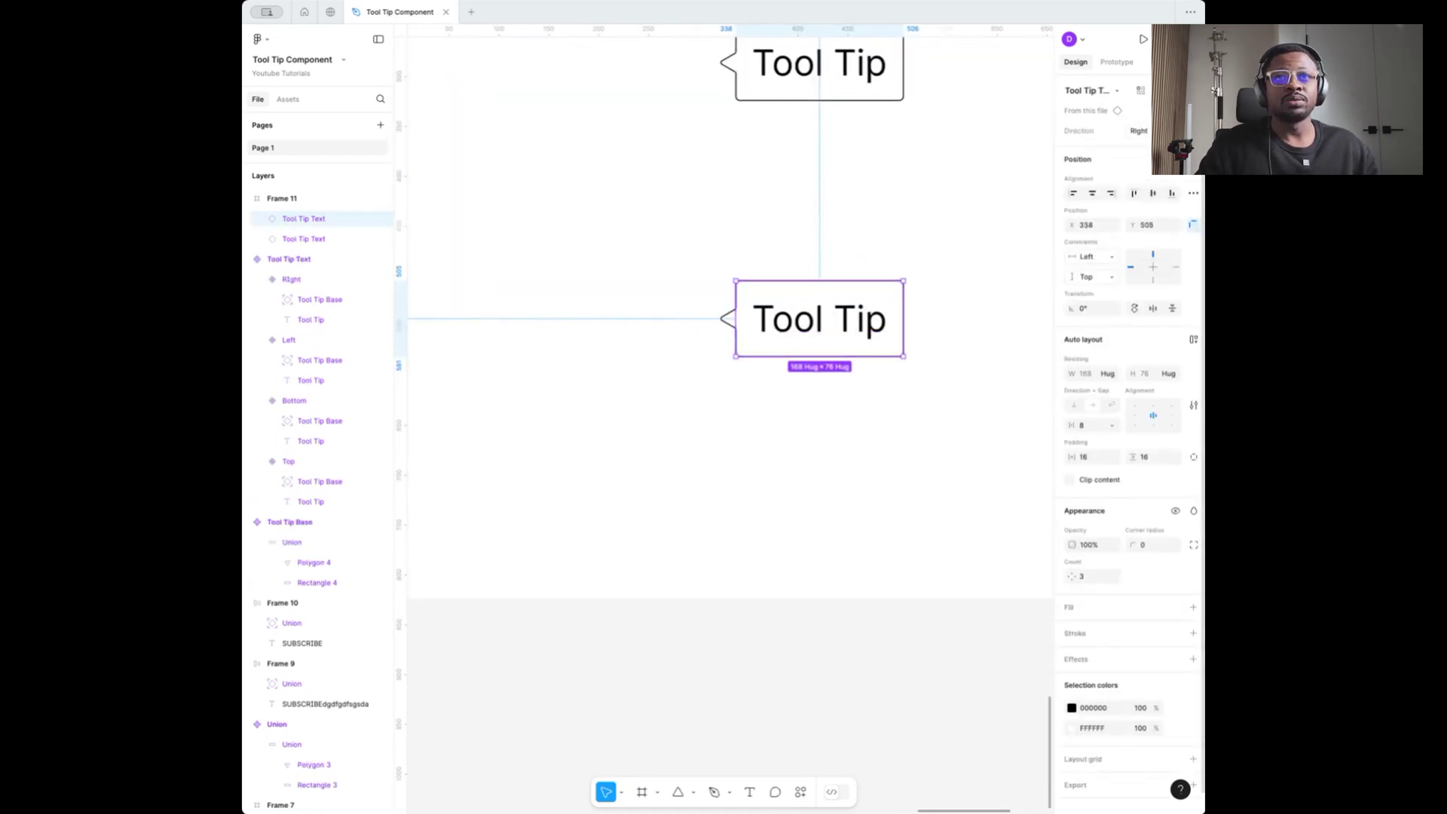
left_click(1139, 130)
left_click(1070, 83)
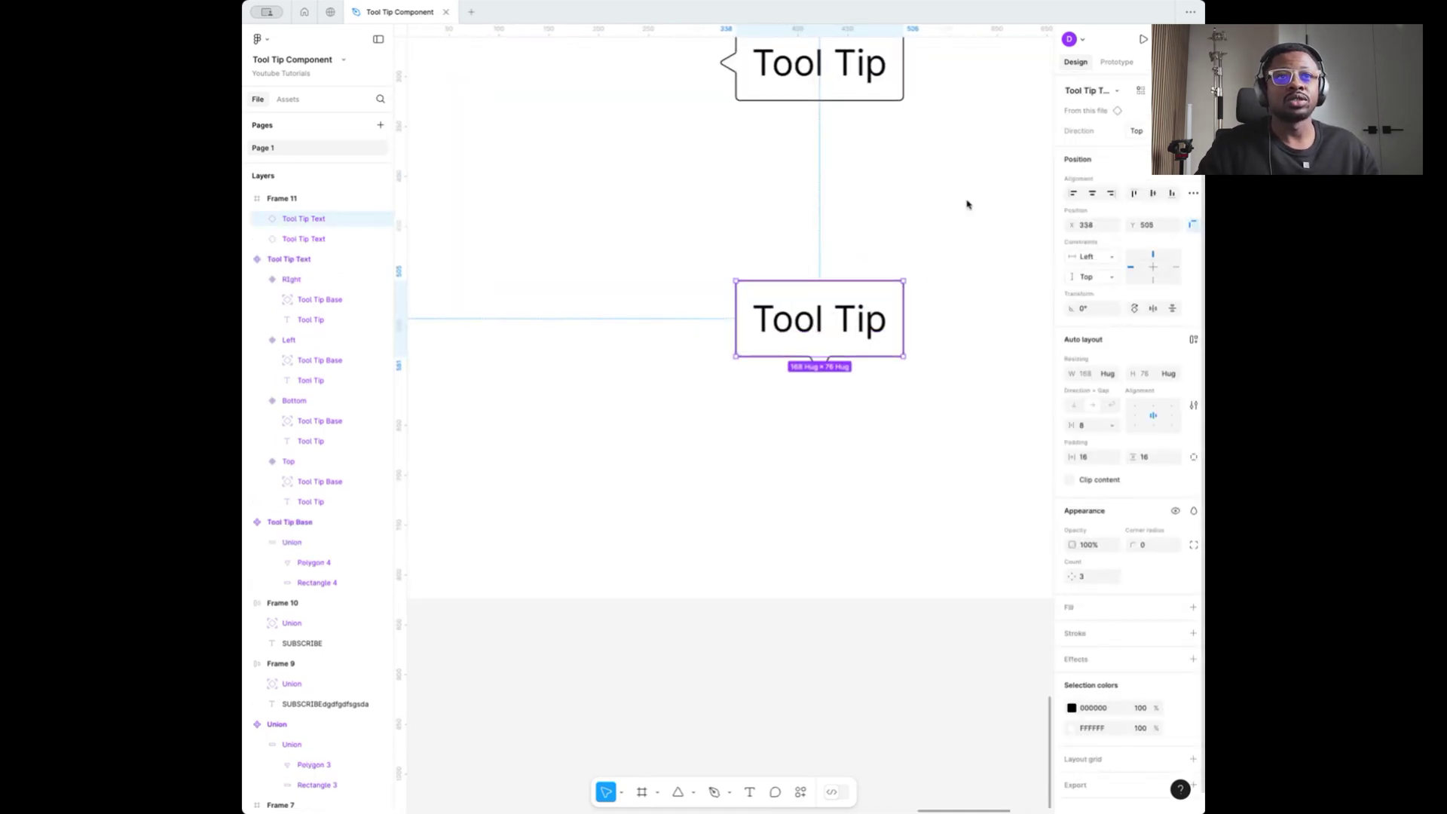
Replace the duplicated tooltip's text with "Thanks for watching"
double_click(804, 323)
double_click(805, 322)
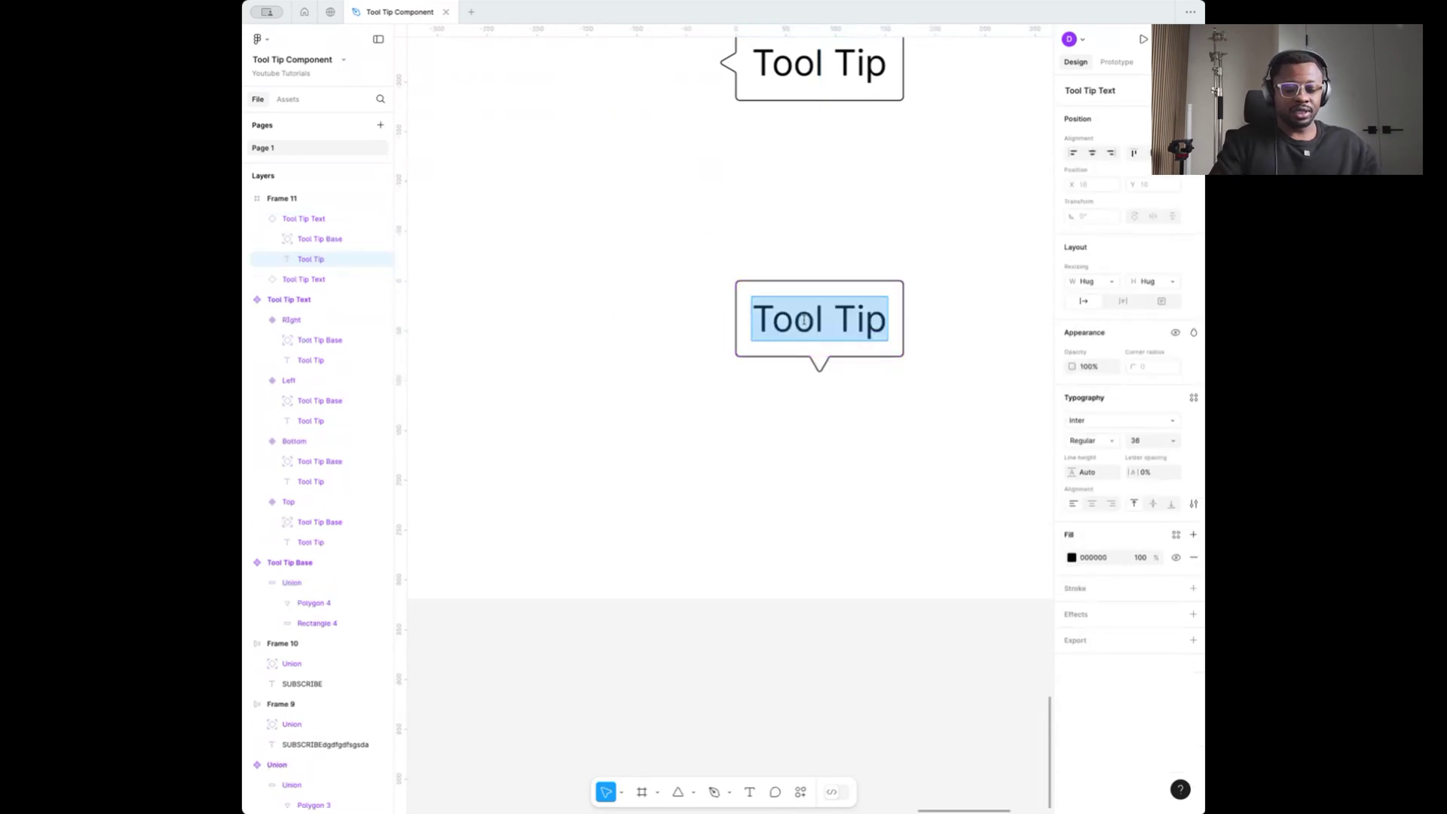
type("Thanks for ")
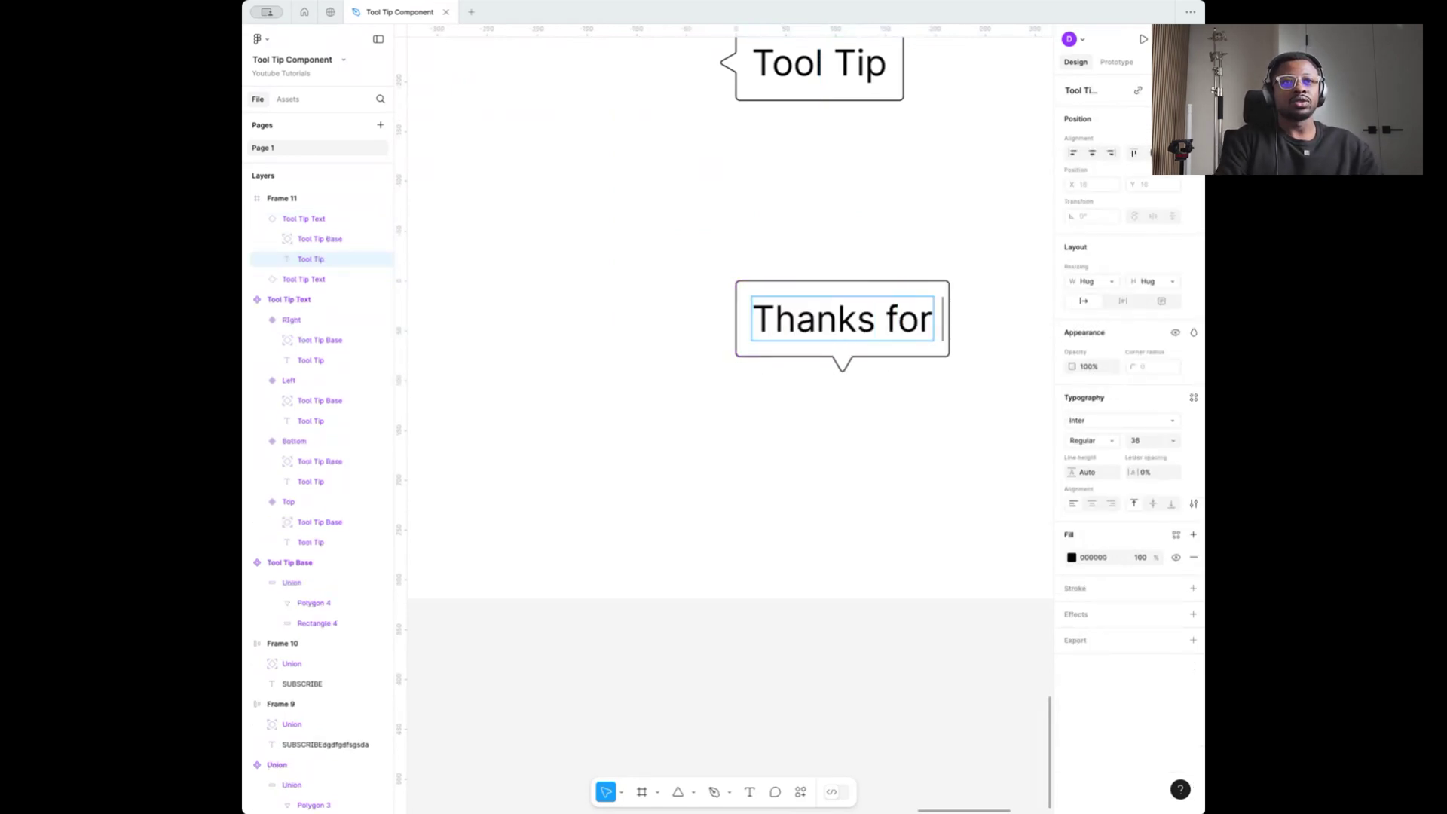
type("watvh")
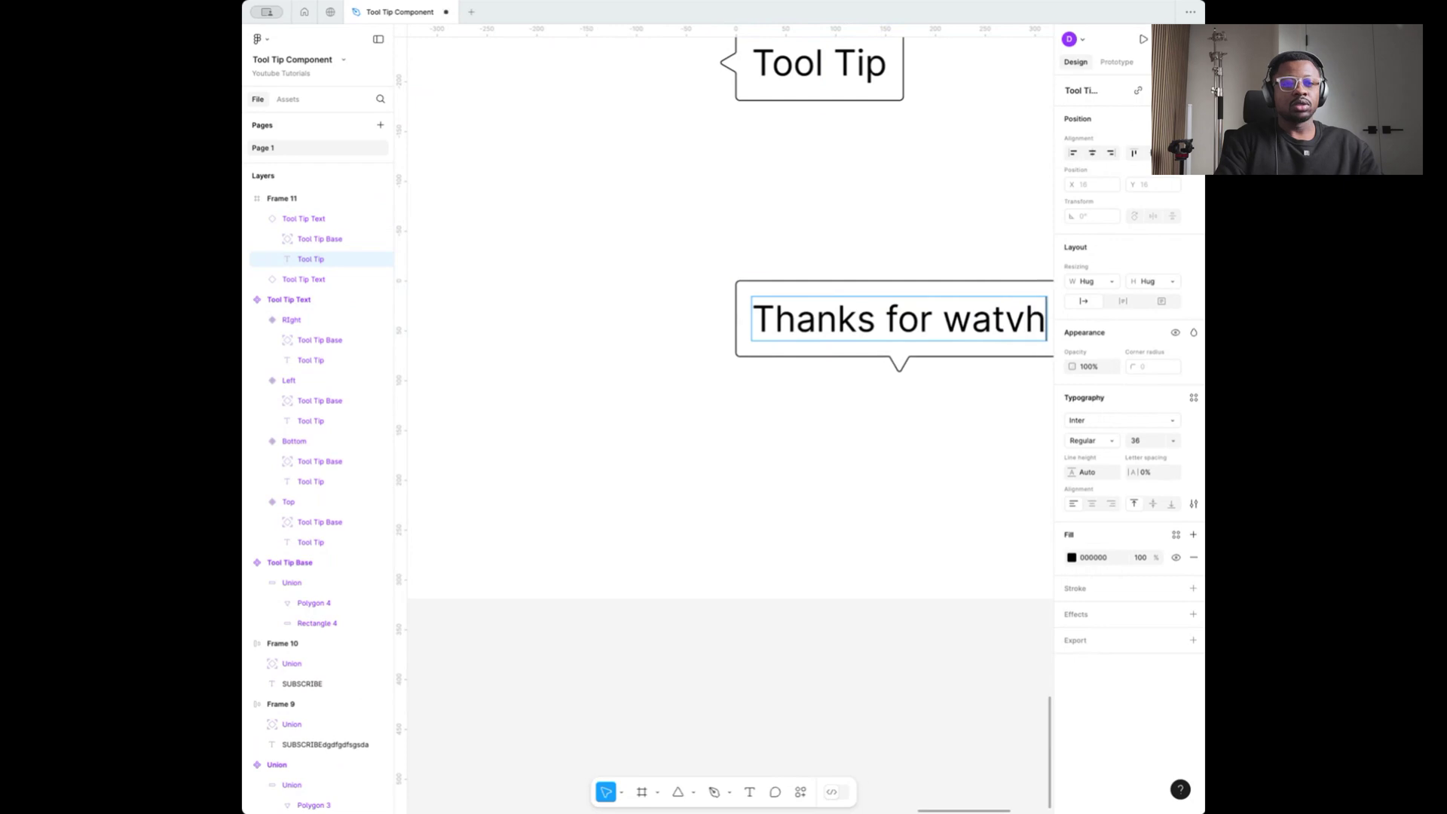
type("ing")
key("Escape")
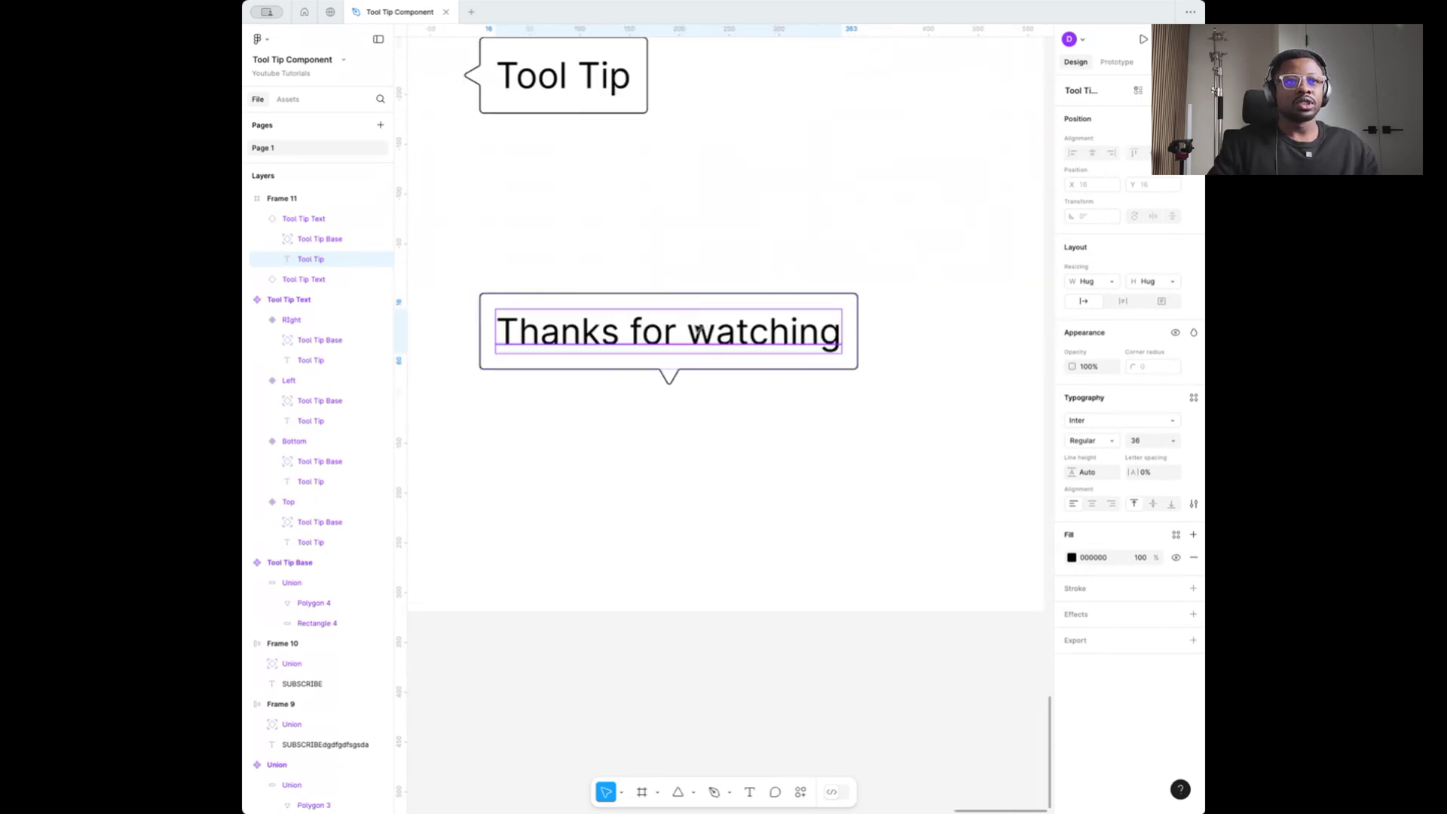
Append "and subscttinr" to the duplicated tooltip's text after "Thanks for watching"
double_click(824, 332)
left_click(836, 332)
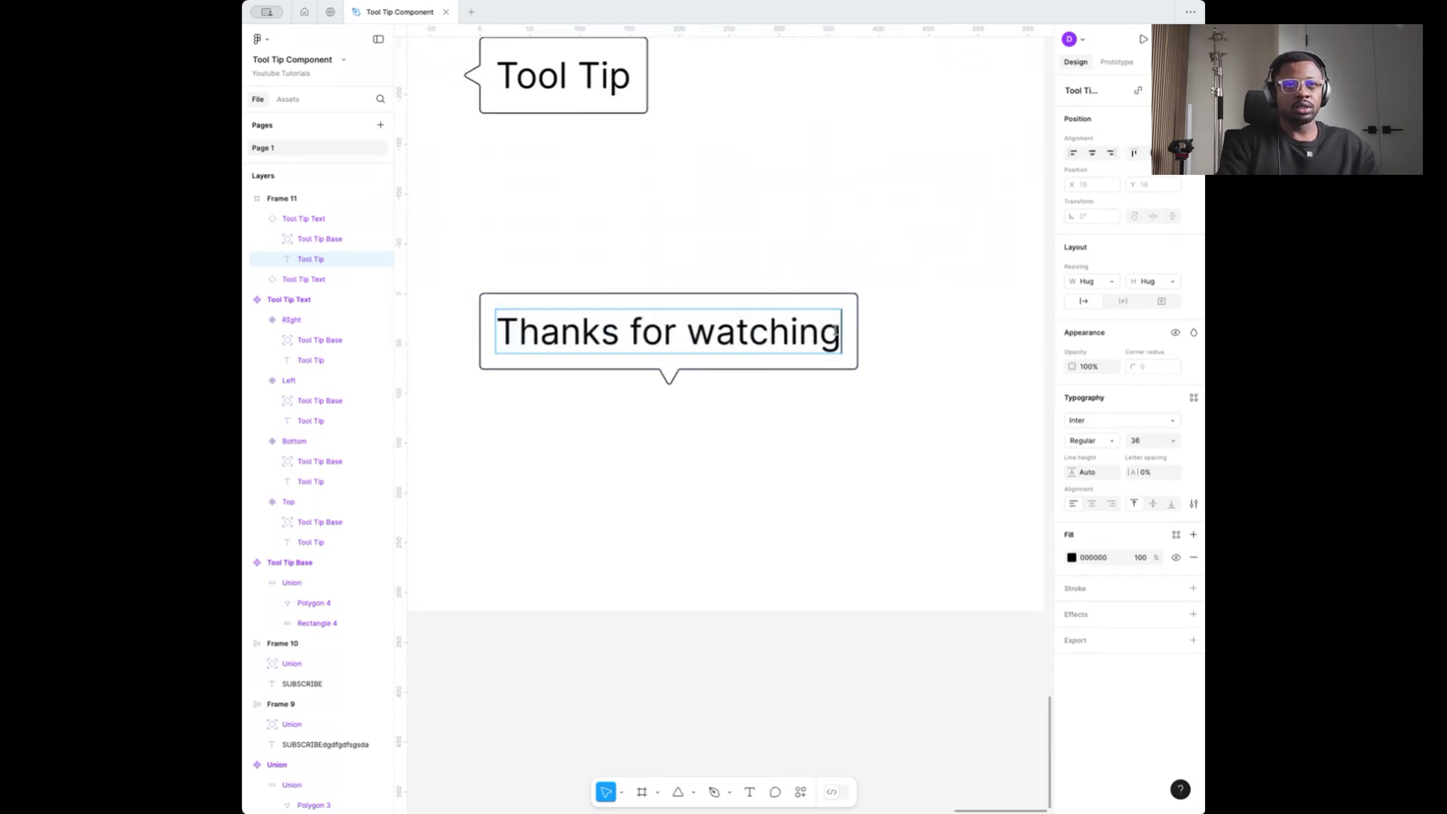
type("a")
type("nd ")
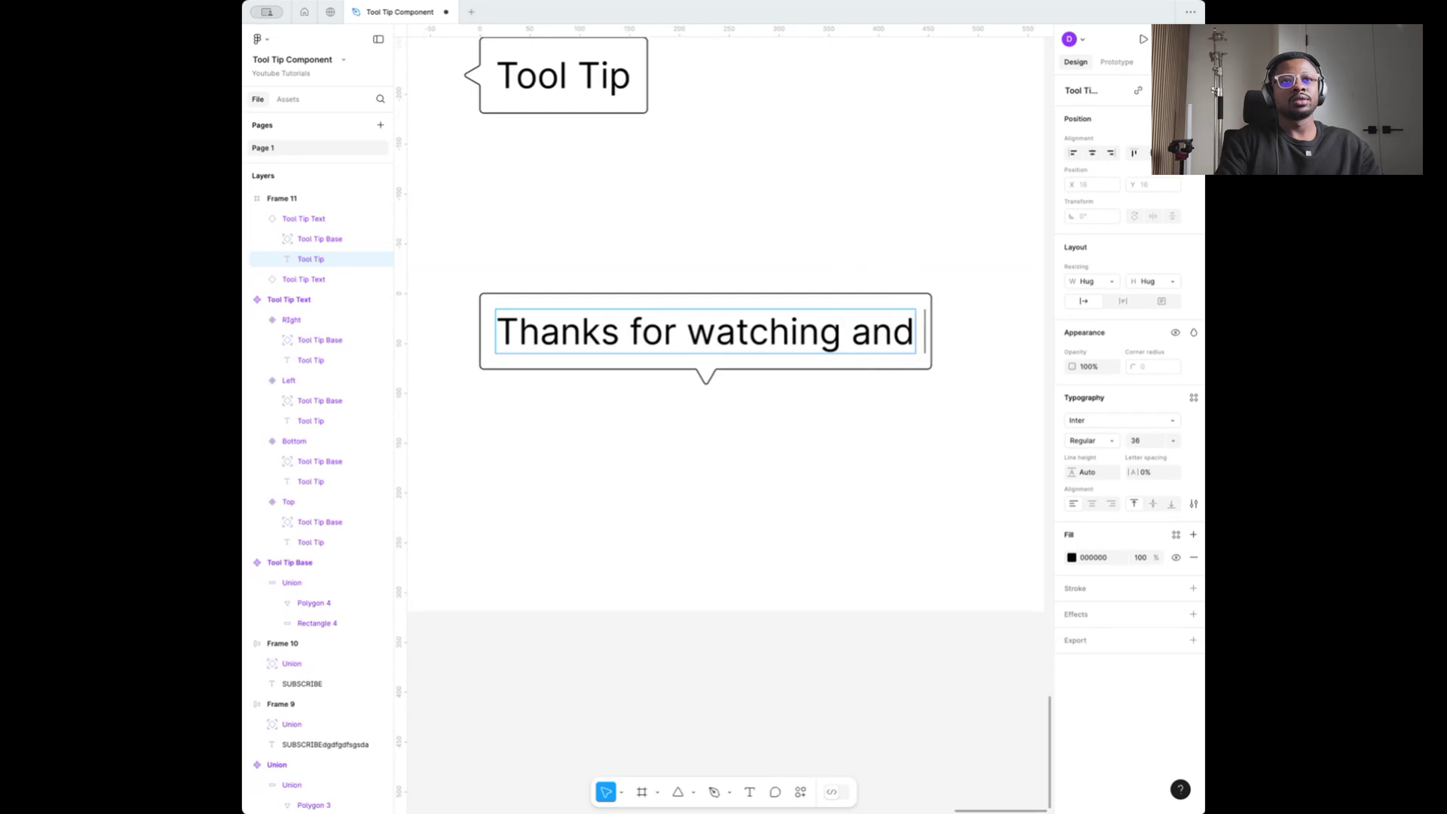
type("sub")
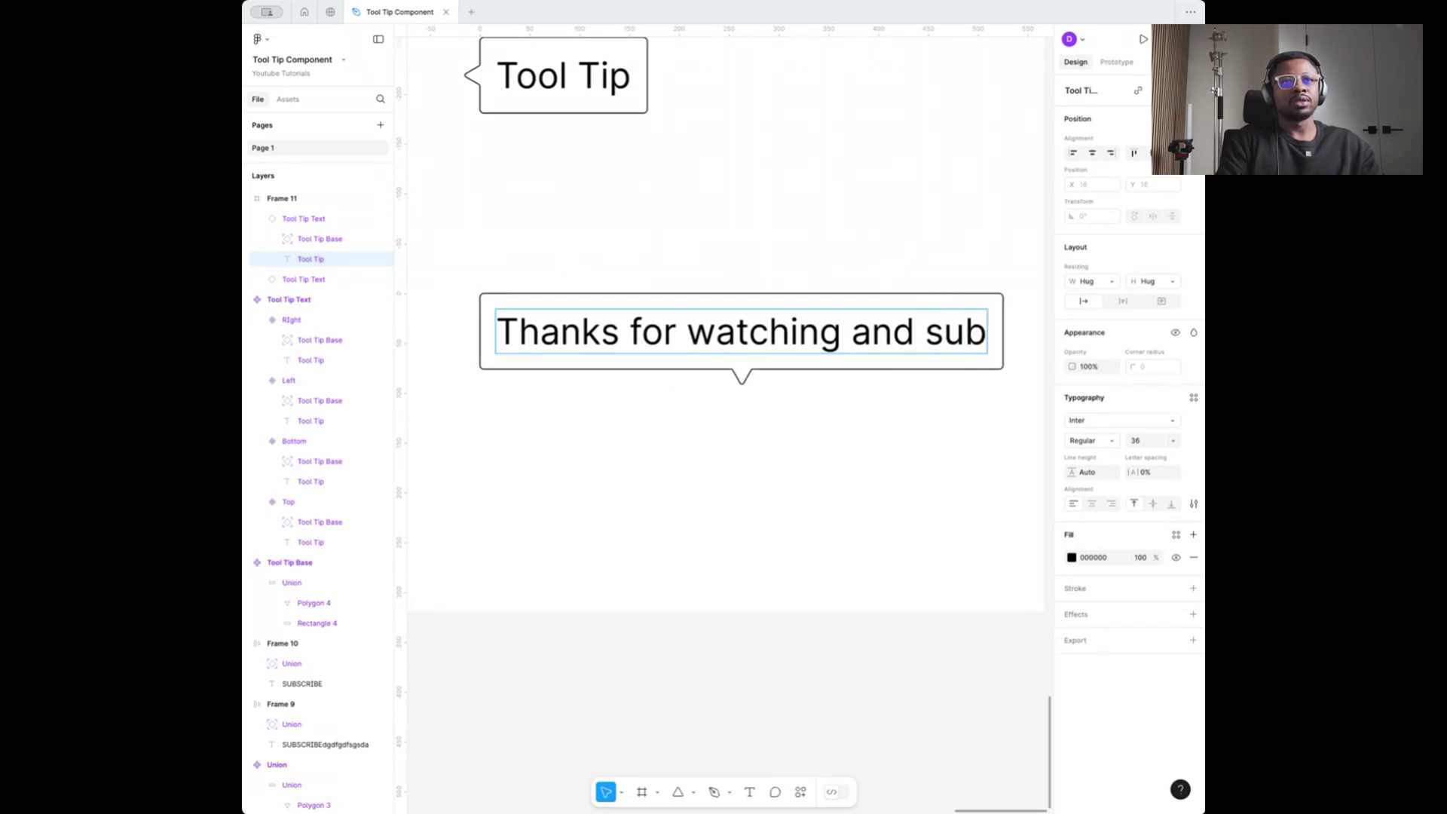
type("sc")
key("BackSpace")
type("sc")
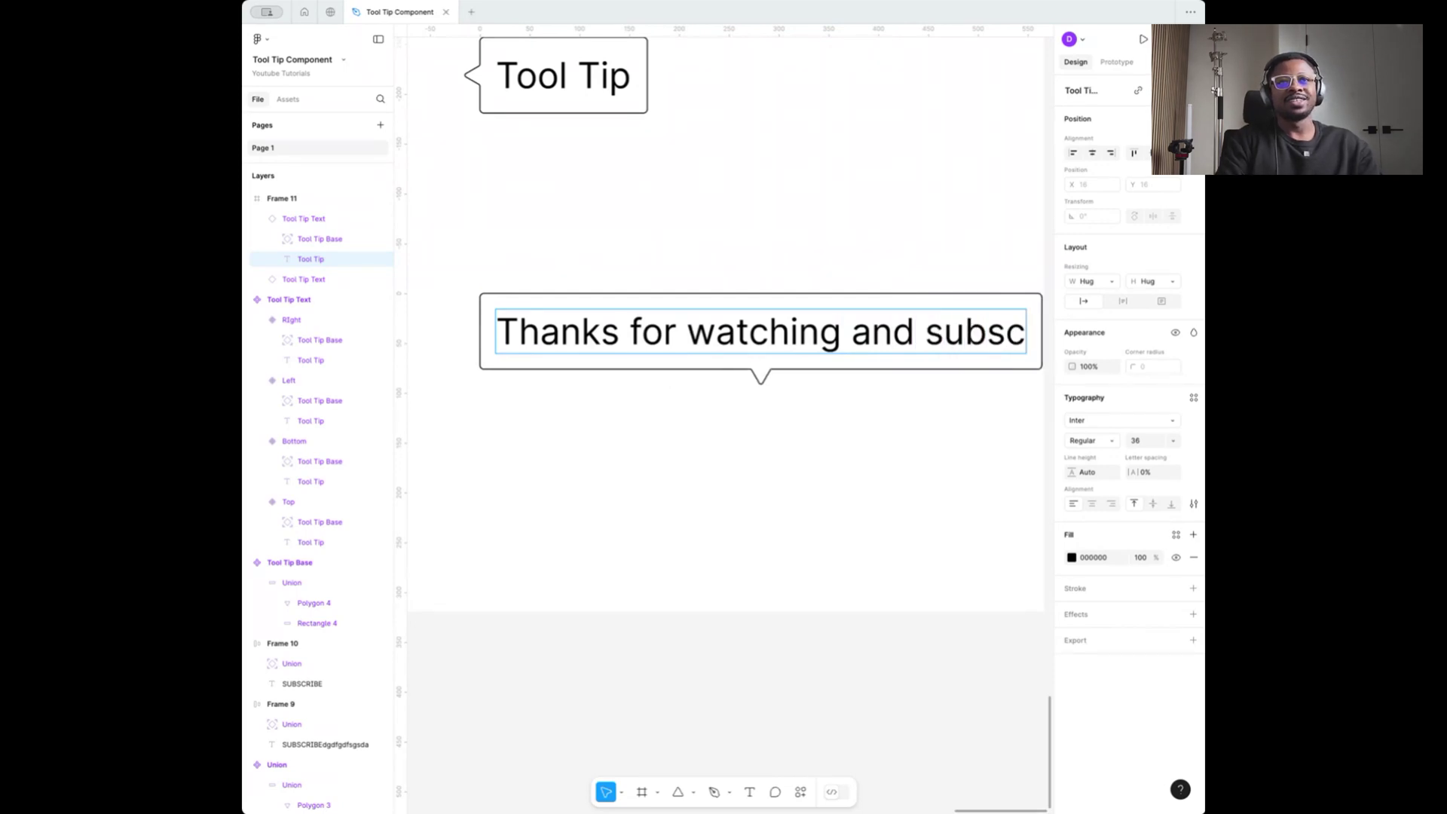
type("tt")
scroll(775, 278, "right", 3)
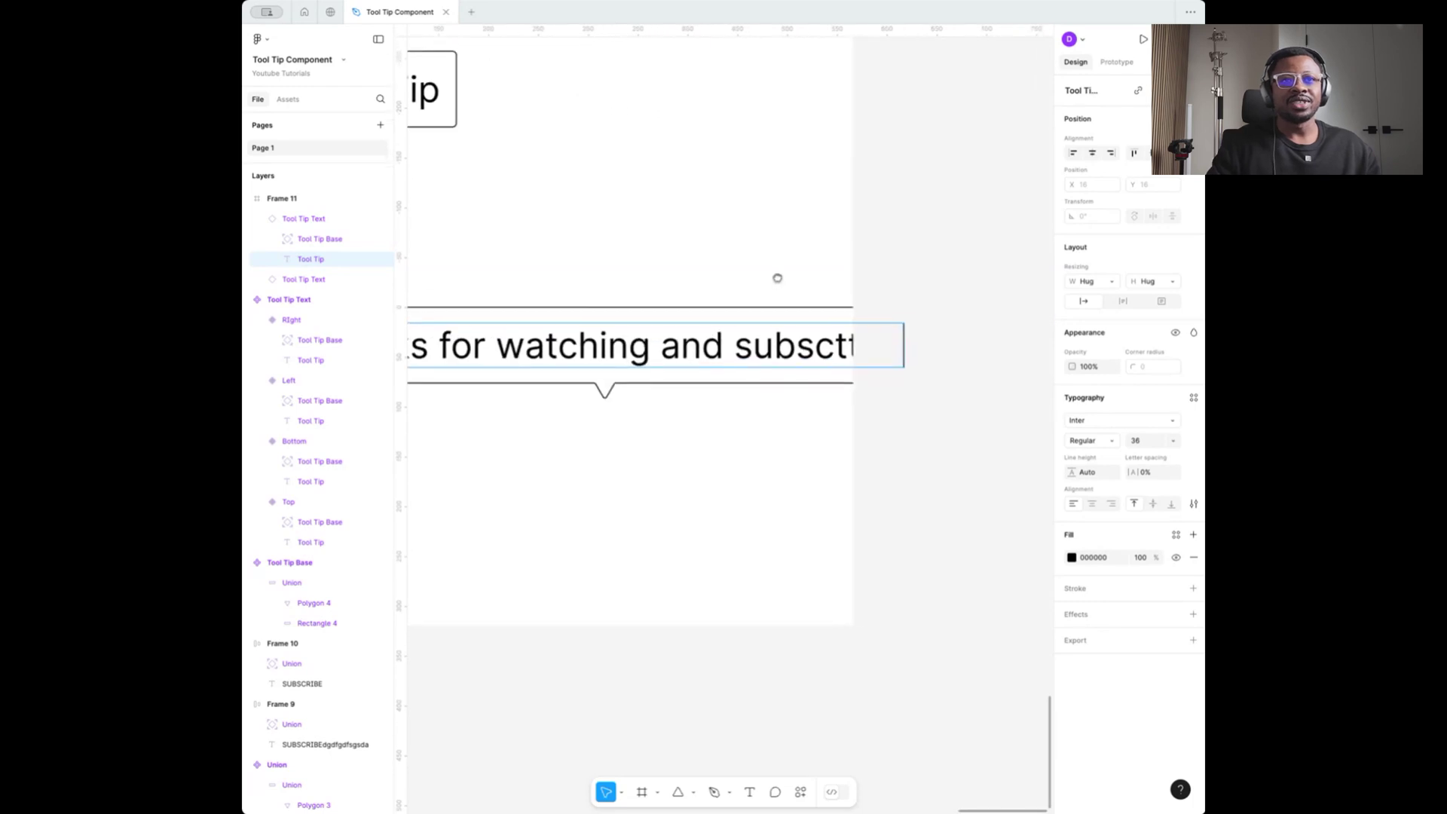
scroll(867, 279, "down", 5)
left_click(810, 260)
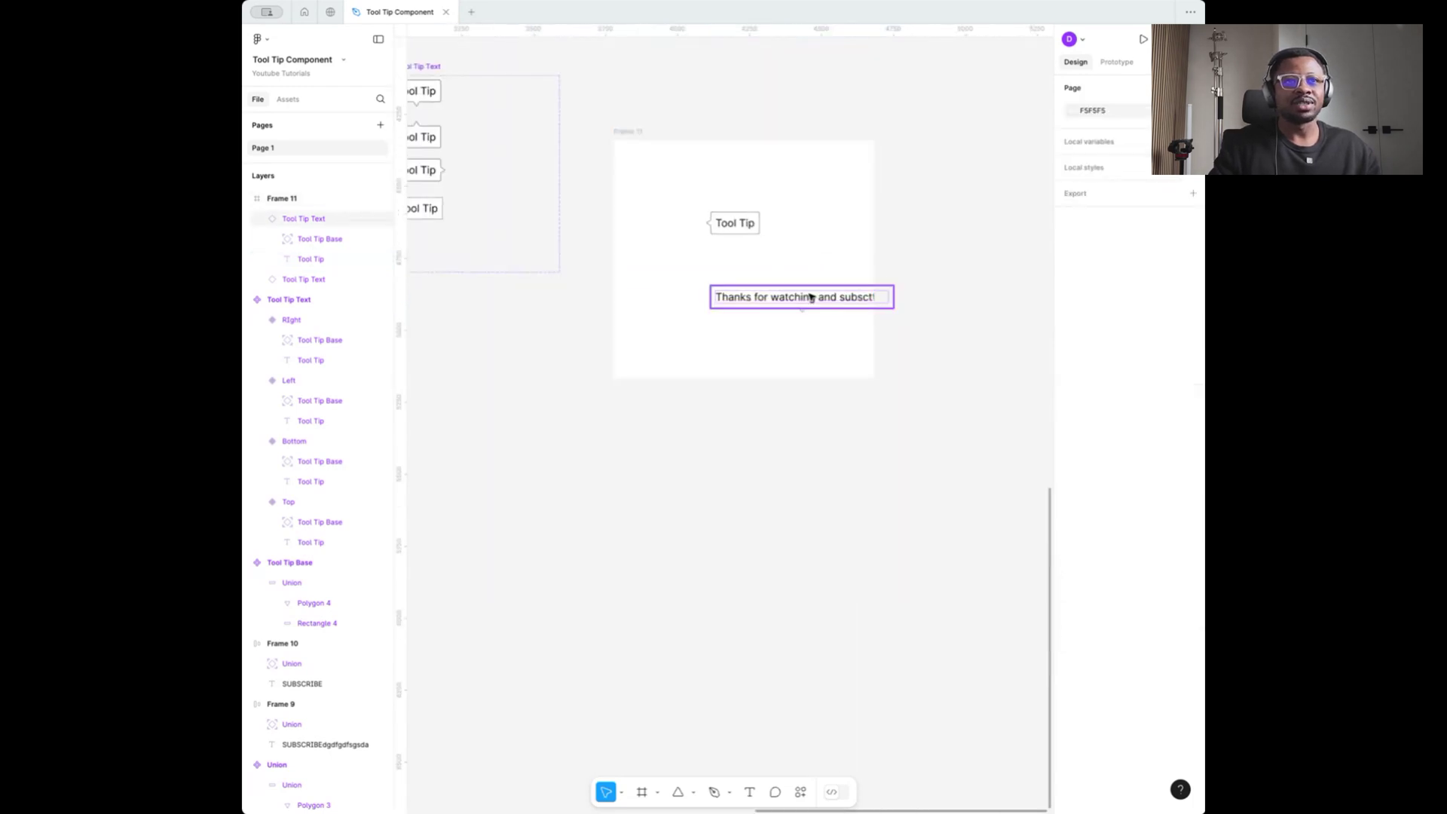
Move the long tooltip to about X 135, Y 509 in Frame 11 and correct its last word to "subscribe"
left_click_drag(810, 297, 753, 297)
scroll(811, 297, "up", 5)
double_click(828, 300)
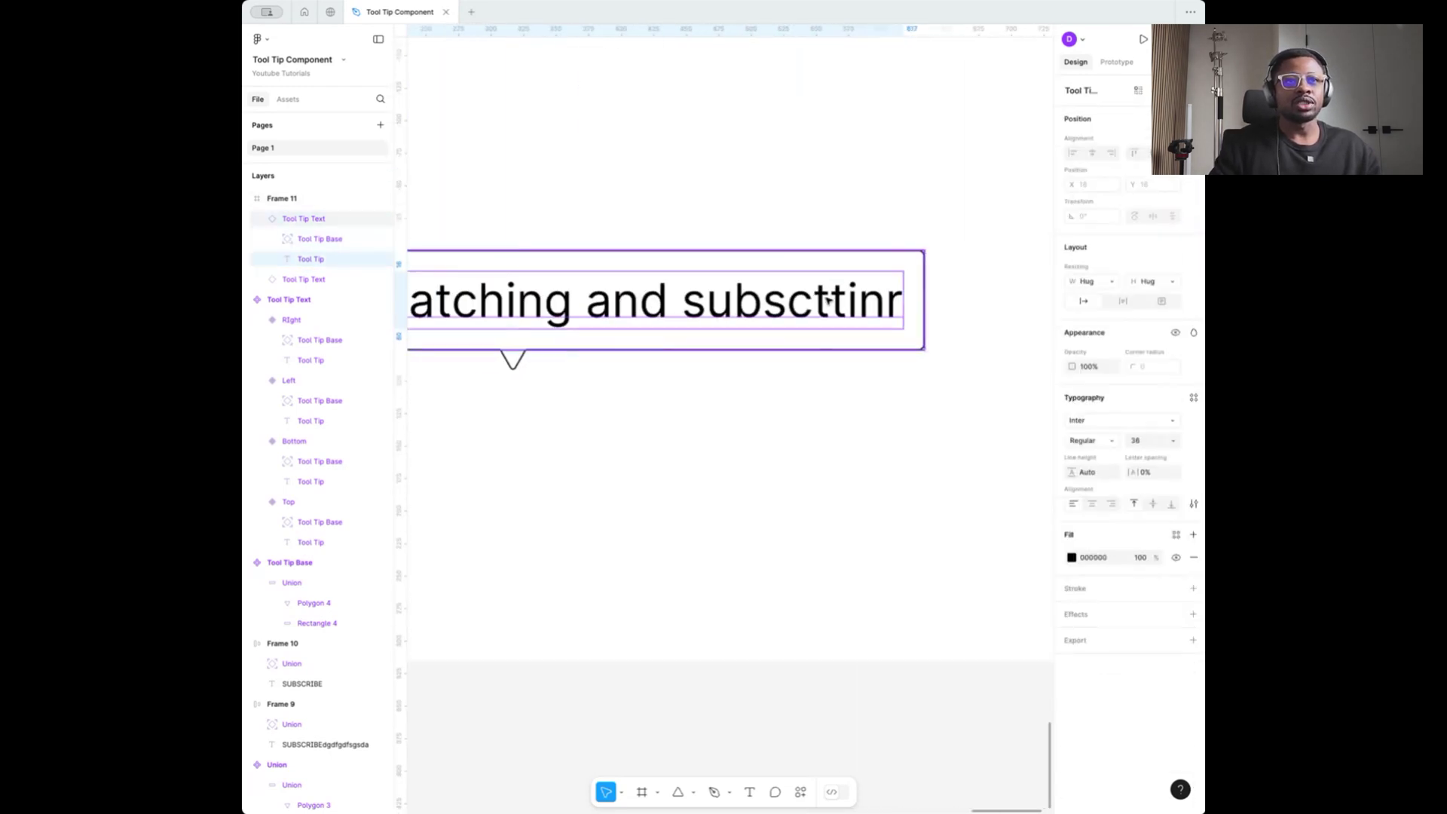
double_click(814, 303)
left_click(817, 300)
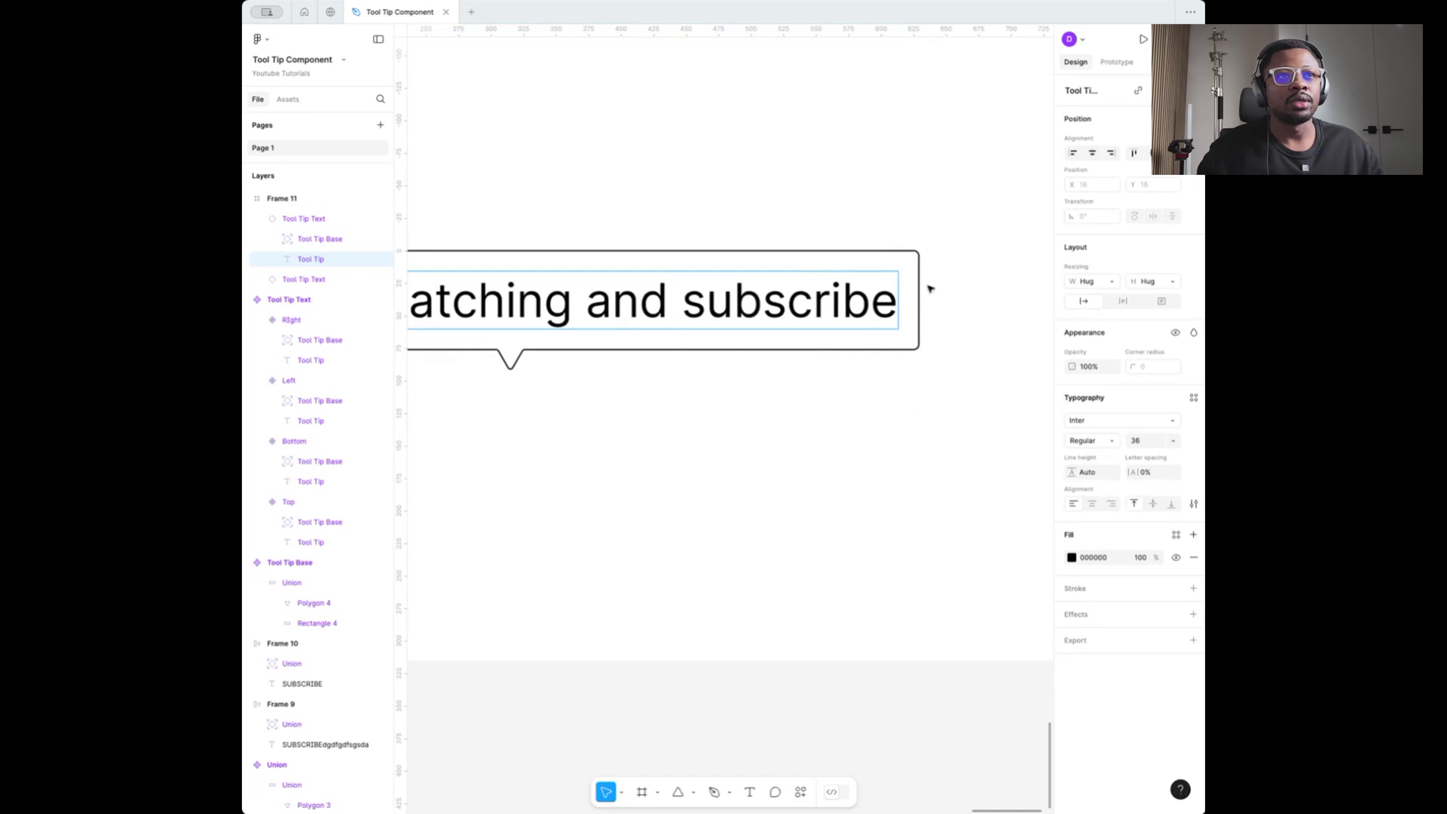
scroll(904, 215, "down", 5)
left_click(888, 203)
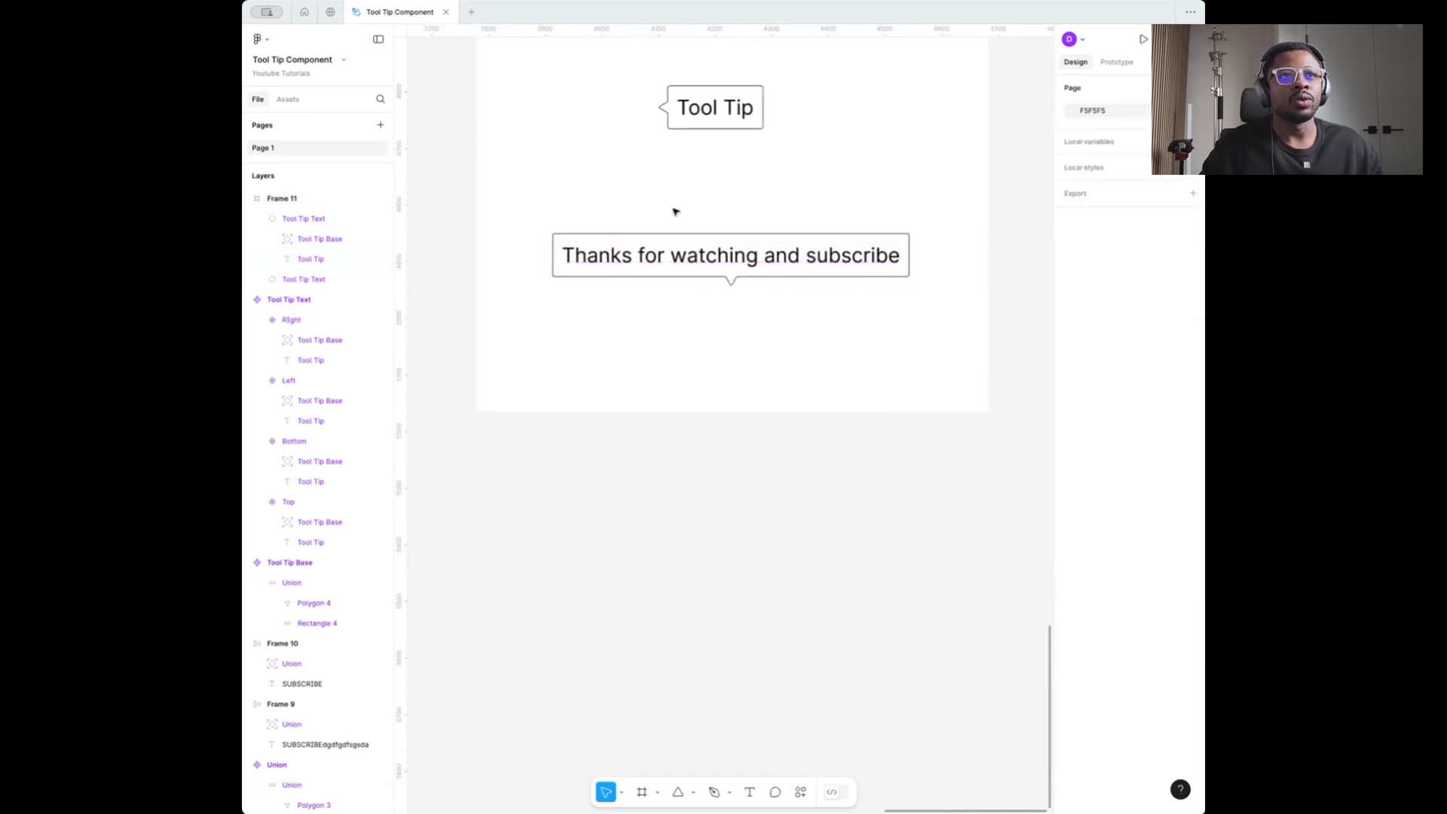
scroll(678, 252, "up", 1)
scroll(839, 216, "up", 4)
scroll(839, 211, "down", 2)
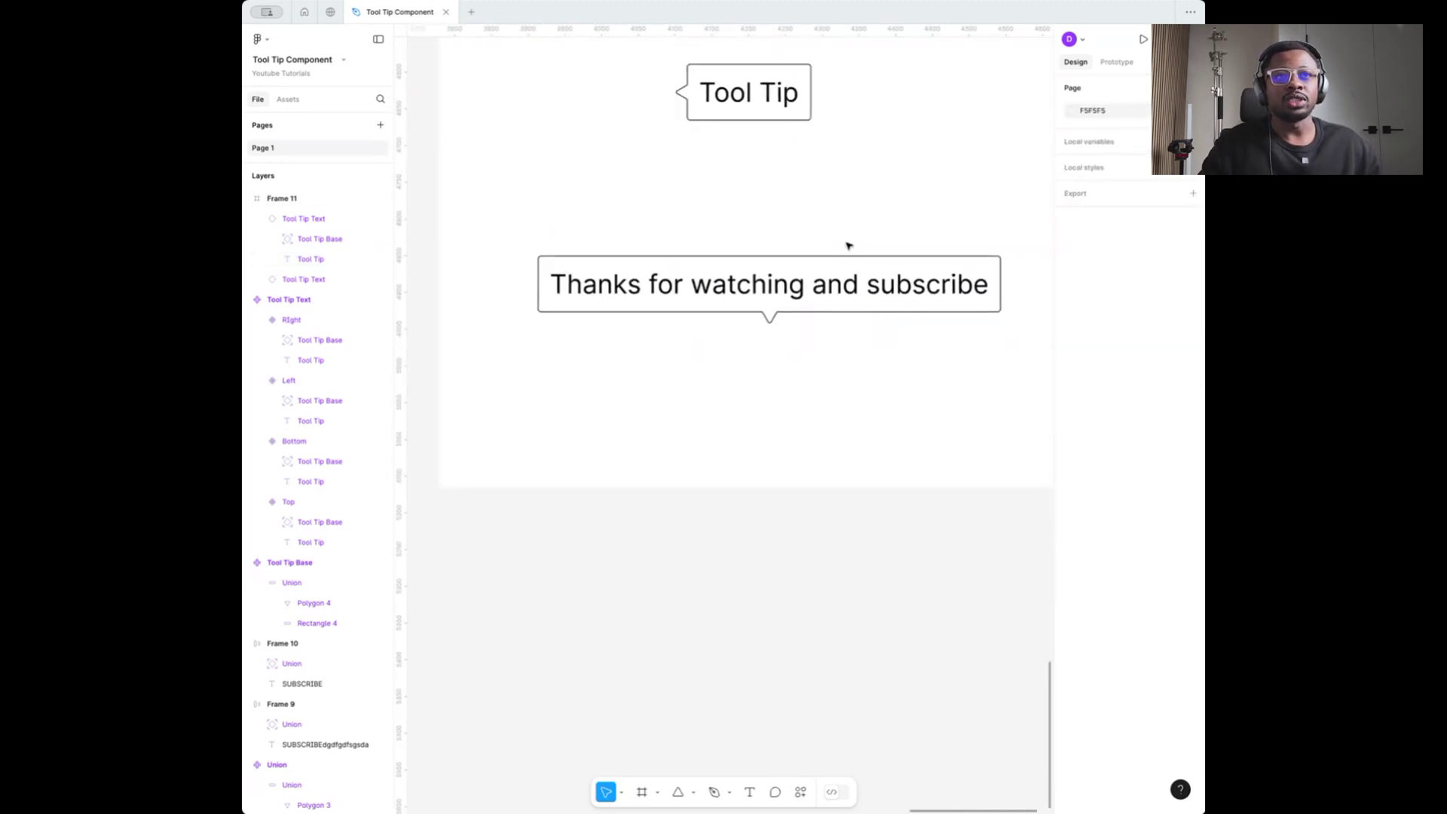
scroll(846, 242, "right", 1)
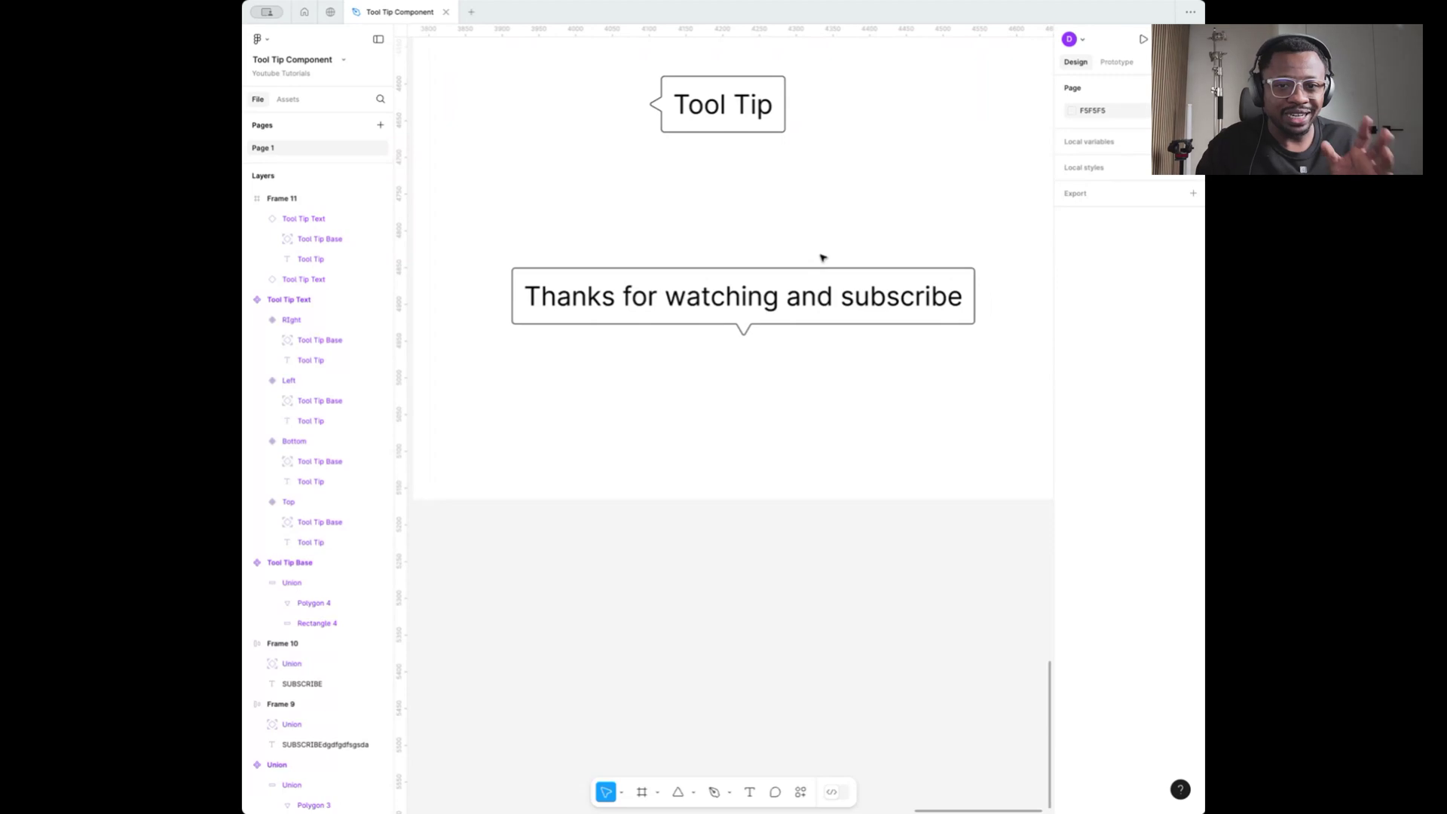
left_click(829, 284)
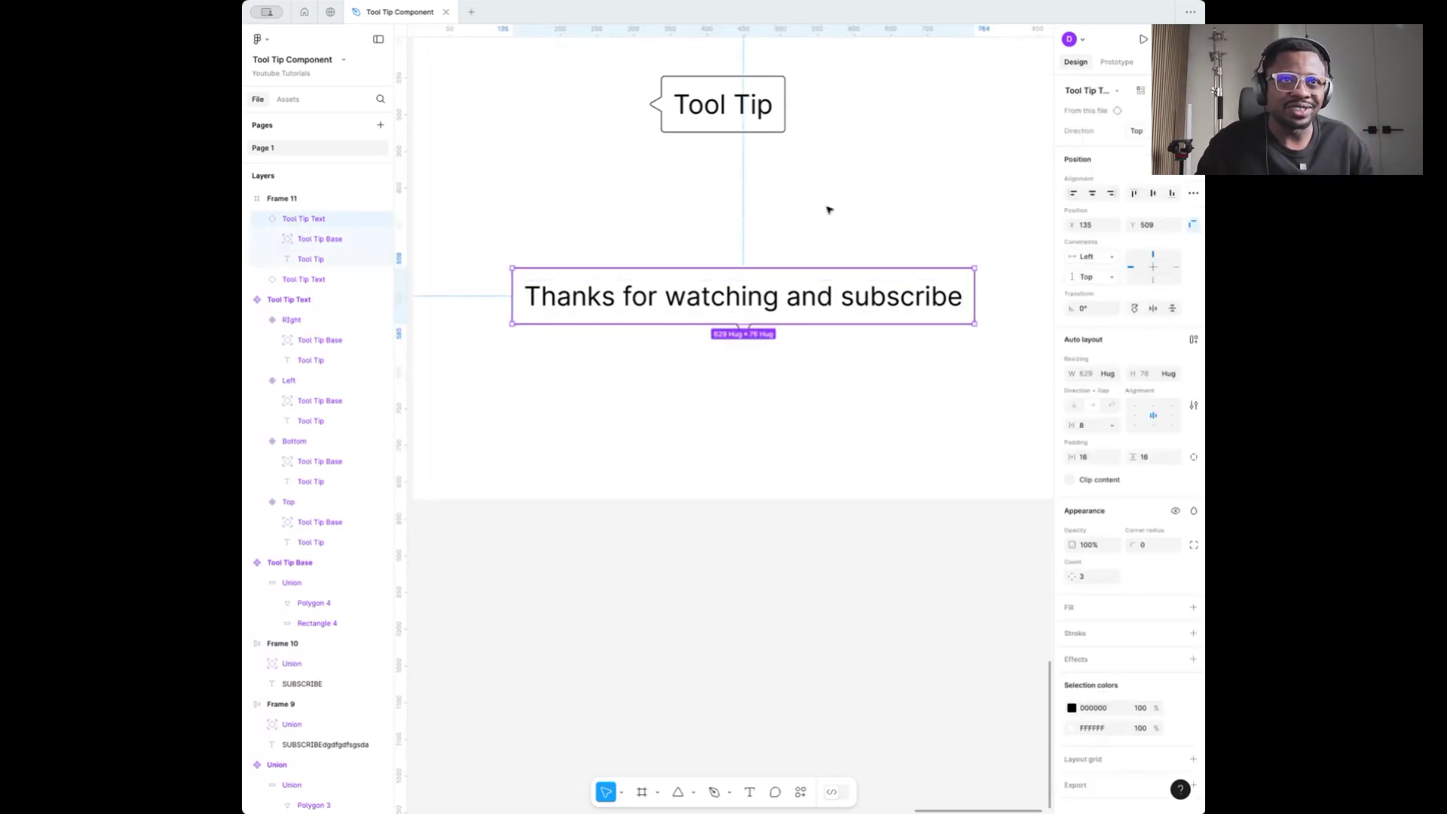
left_click(844, 187)
Try narrowing the "Thanks for watching and subscribe" instance to about 219 wide
left_click(925, 269)
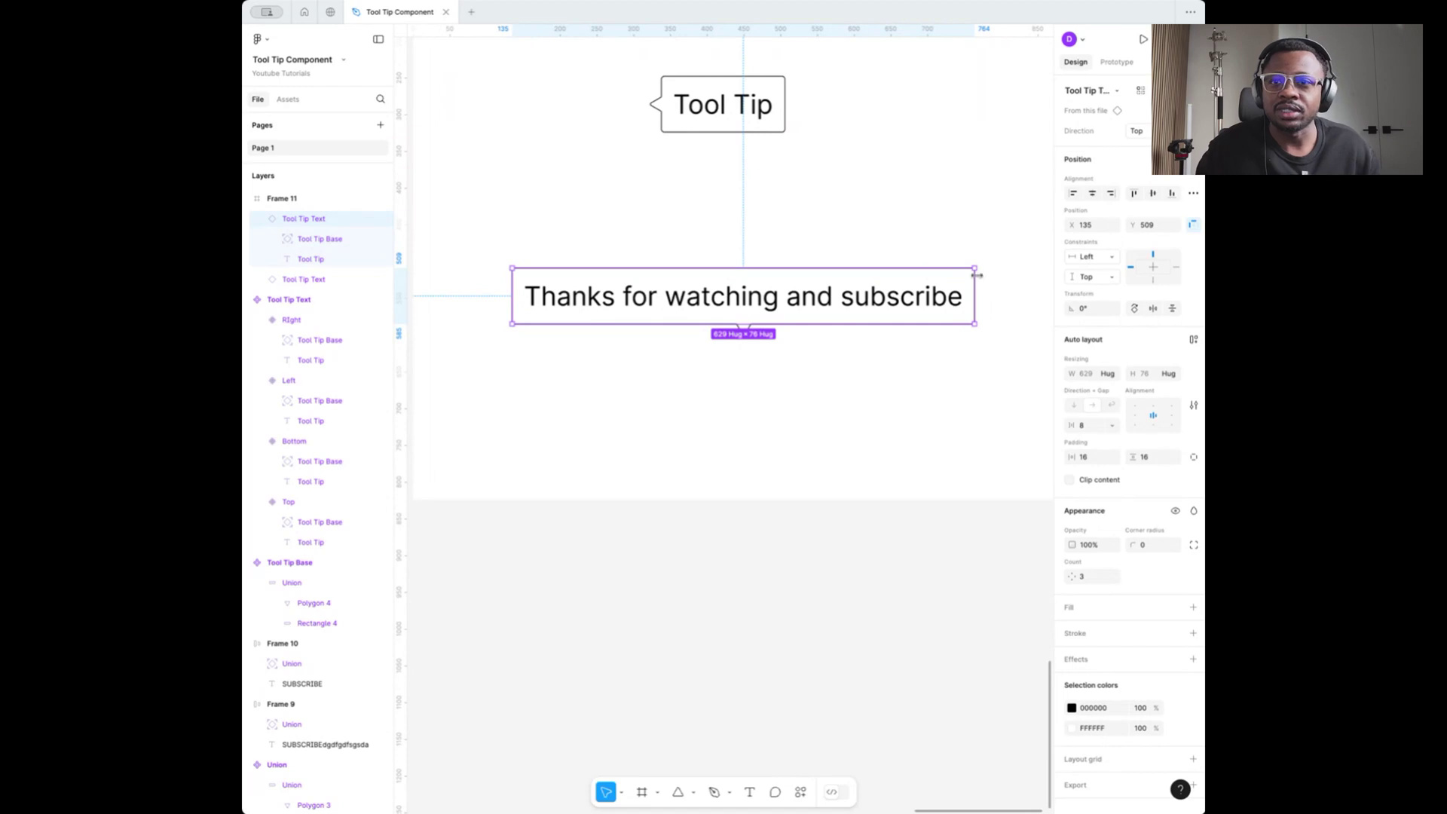
left_click_drag(976, 283, 675, 283)
scroll(899, 303, "left", 3)
scroll(899, 303, "down", 5)
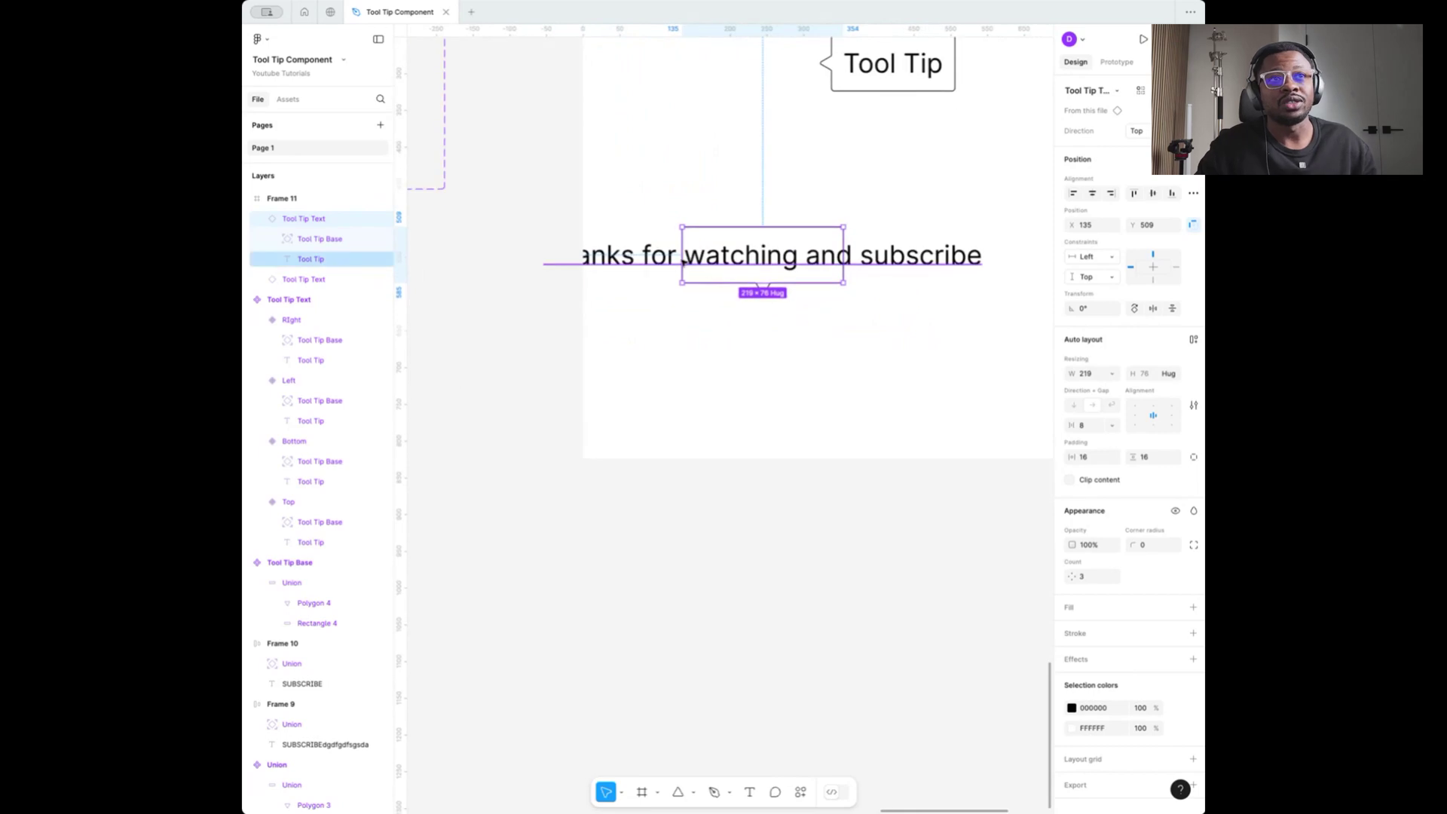
Try widening Frame 11 to about 1323 and moving it to about X 3418, Y 4845
left_click(675, 122)
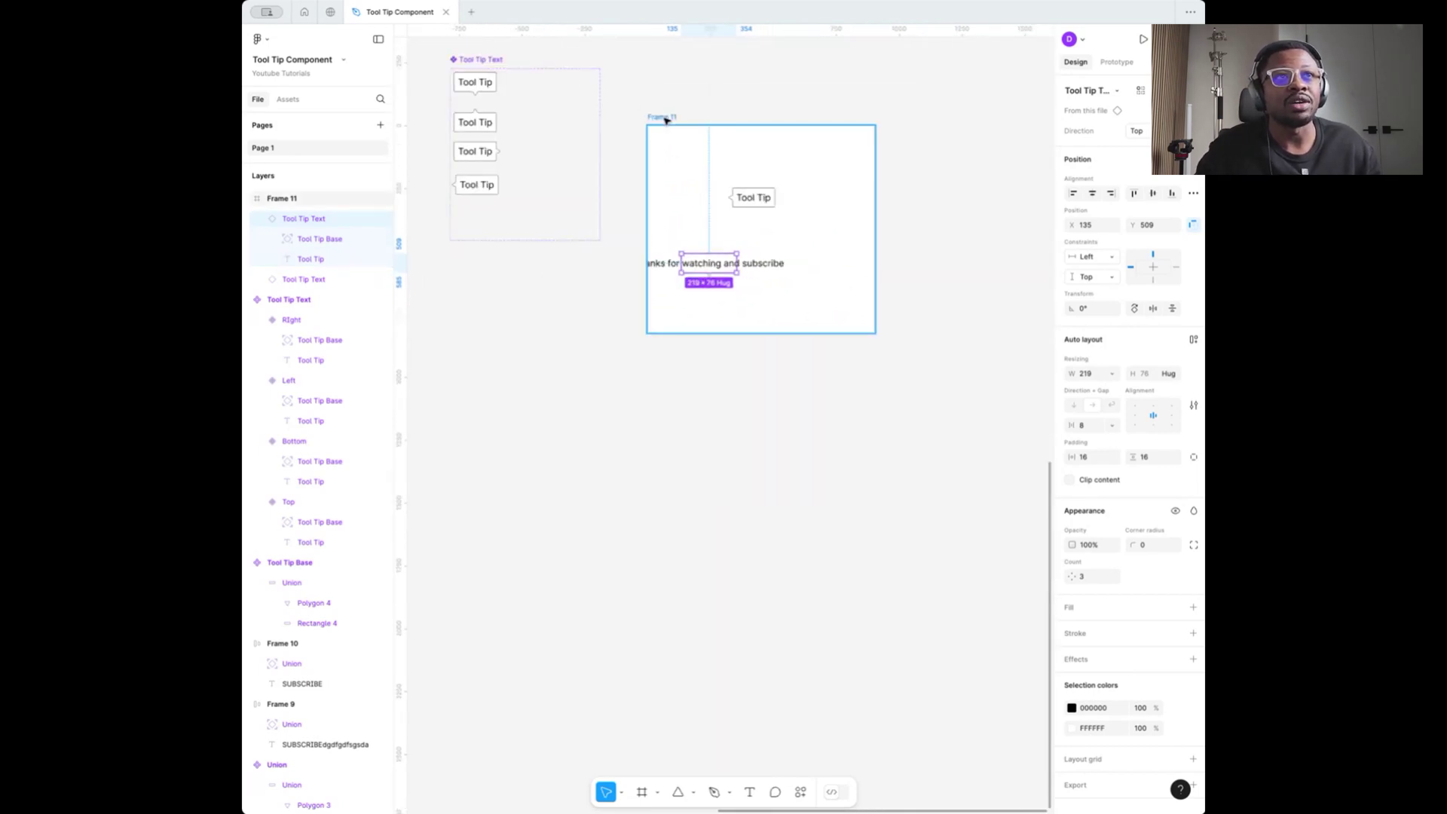
left_click_drag(647, 176, 541, 192)
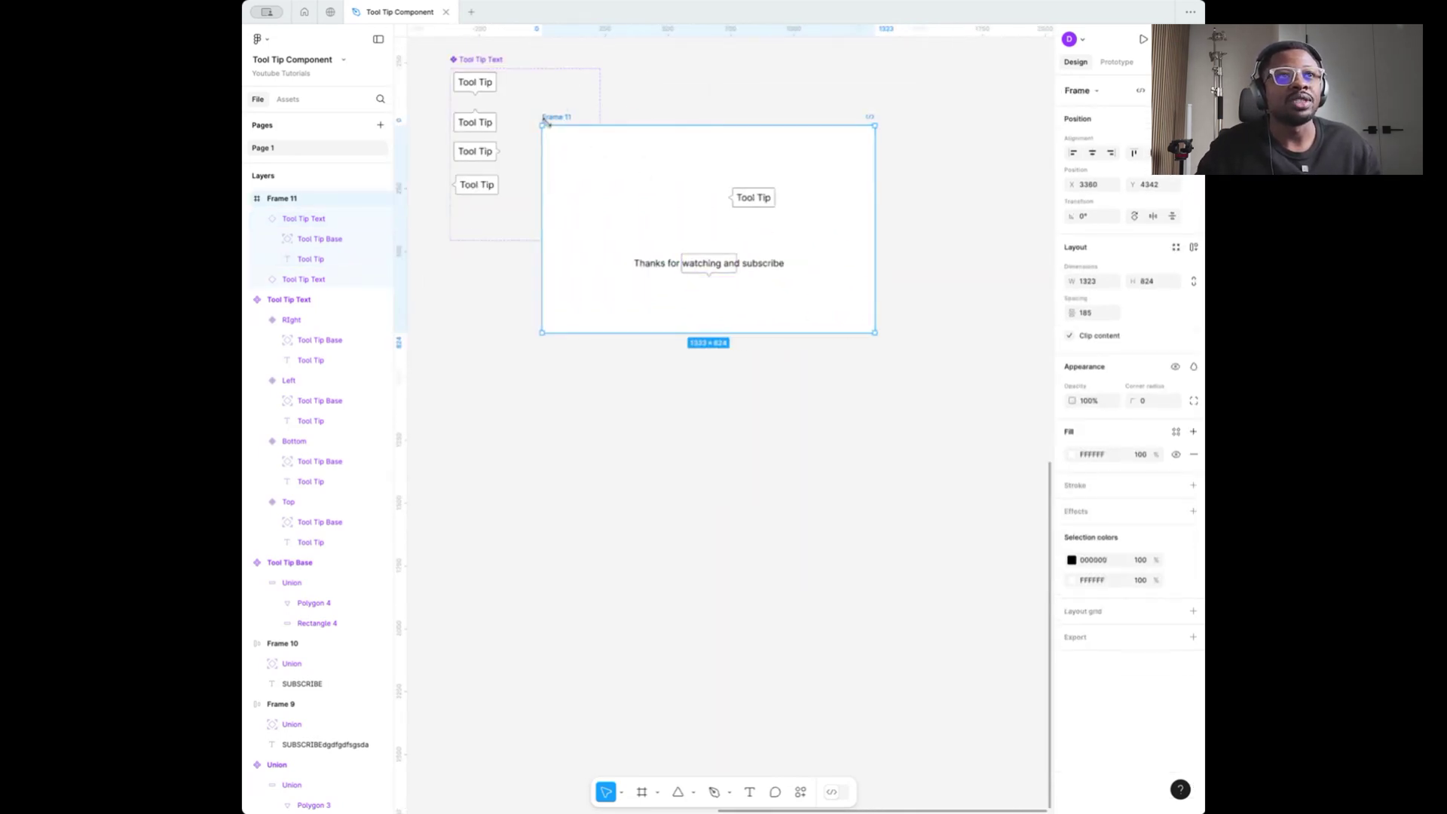
left_click_drag(553, 118, 569, 251)
scroll(727, 389, "up", 5)
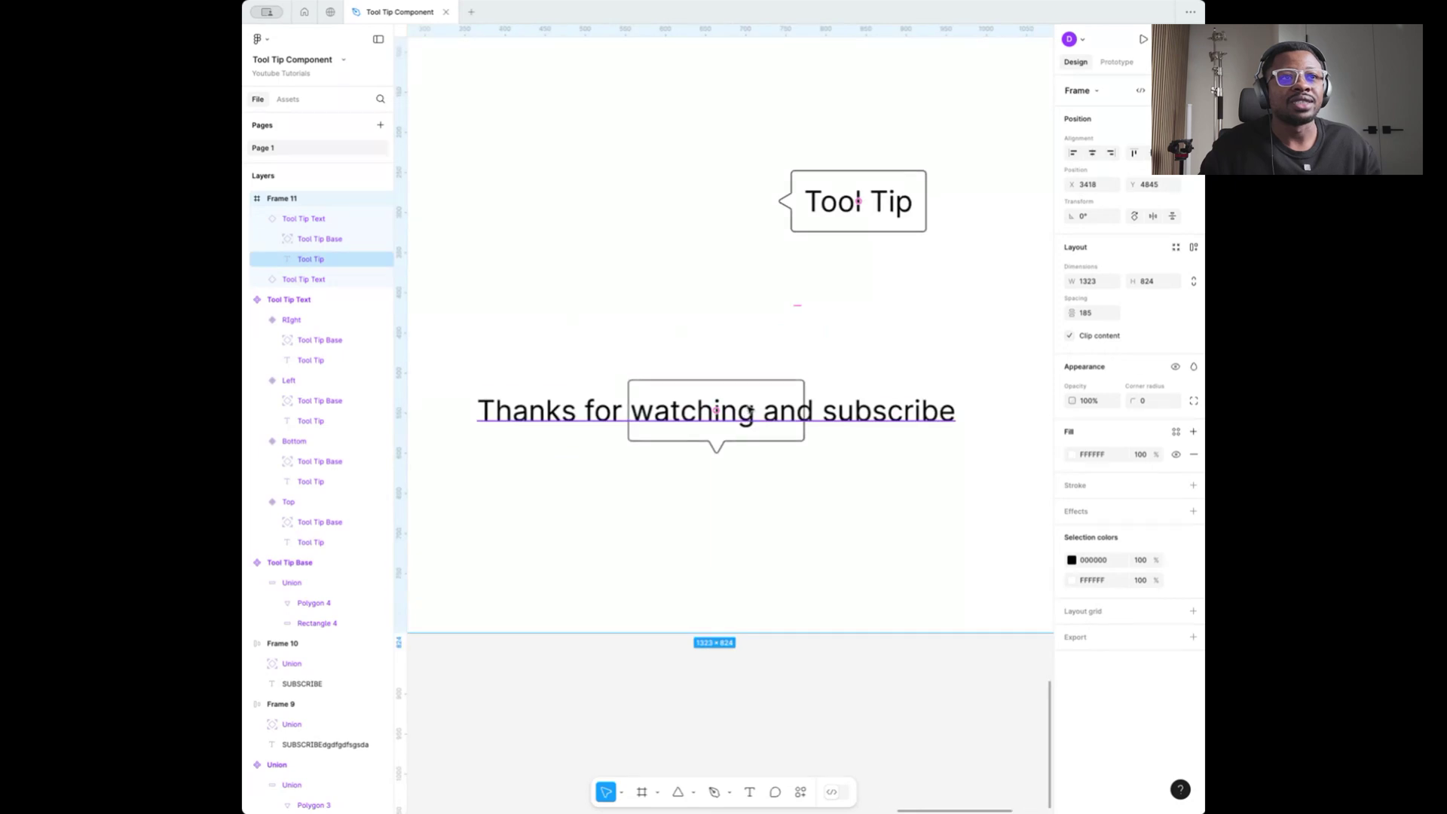
Undo the move and widening of Frame 11 and the narrowing of the long tooltip instance
scroll(752, 409, "down", 3)
left_click(769, 396)
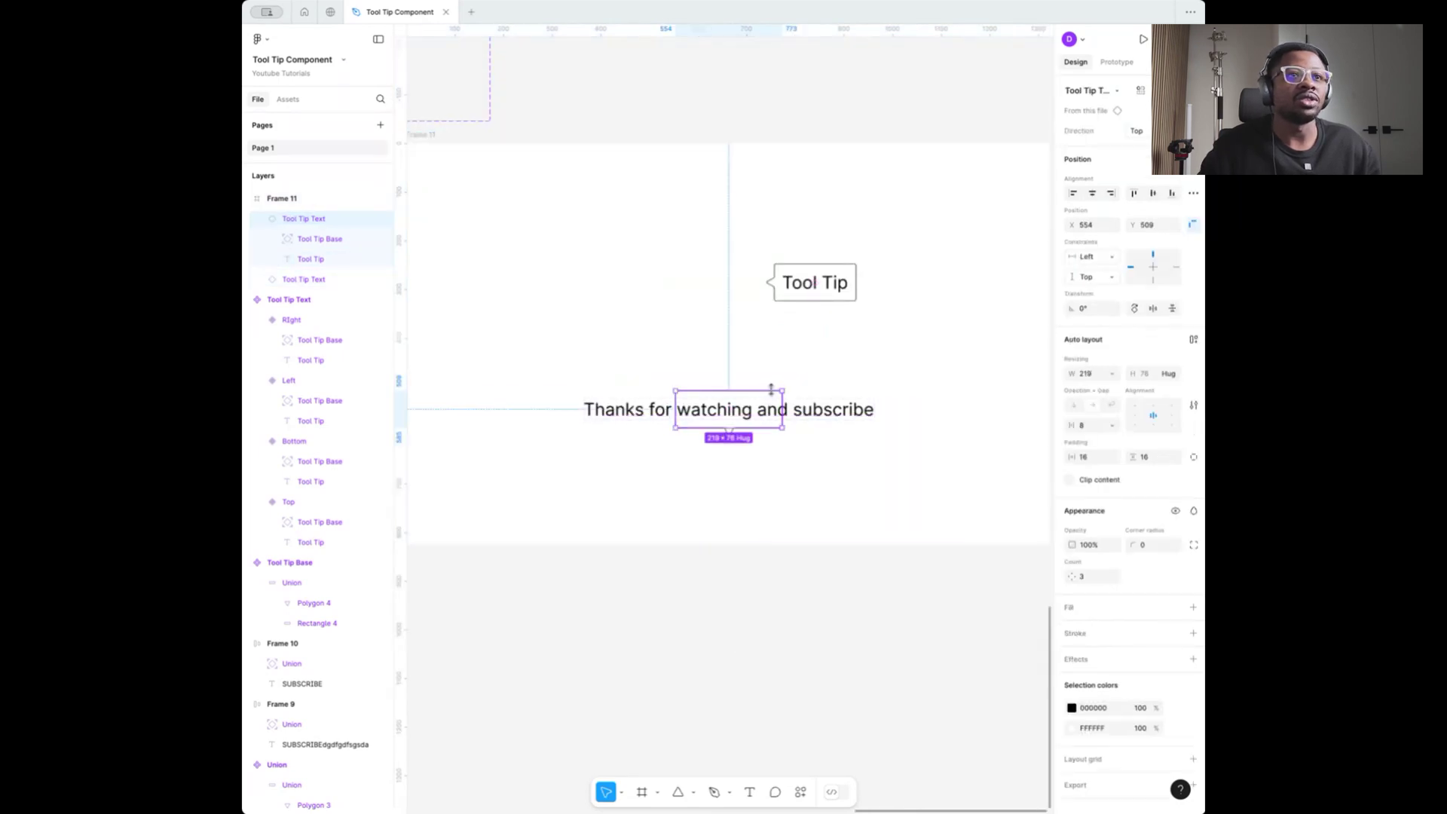
key("Escape")
scroll(769, 413, "down", 5)
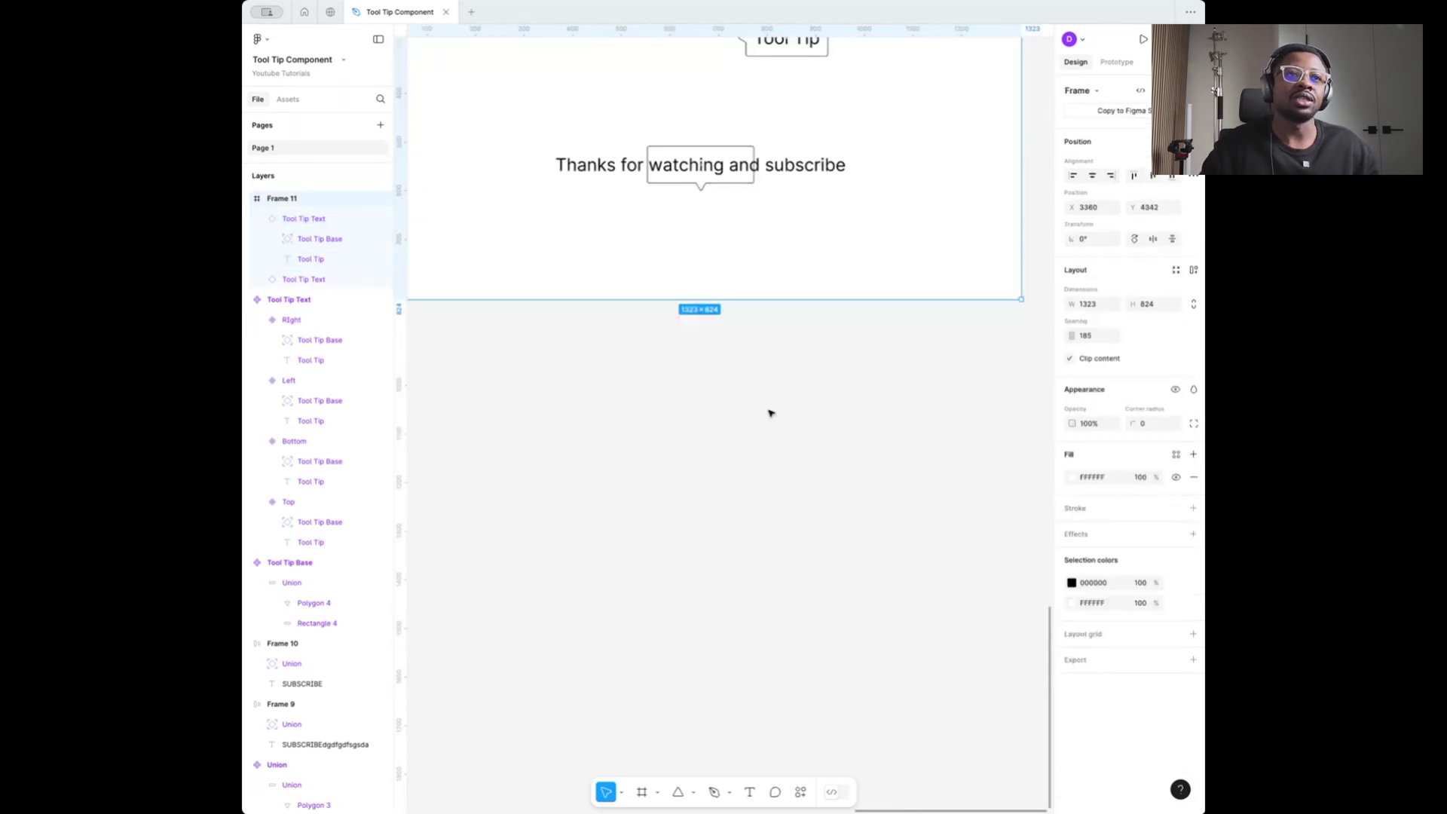
key("ctrl+z")
left_click_drag(762, 223, 707, 504)
key("ctrl+z")
scroll(722, 478, "up", 2)
scroll(746, 429, "down", 5)
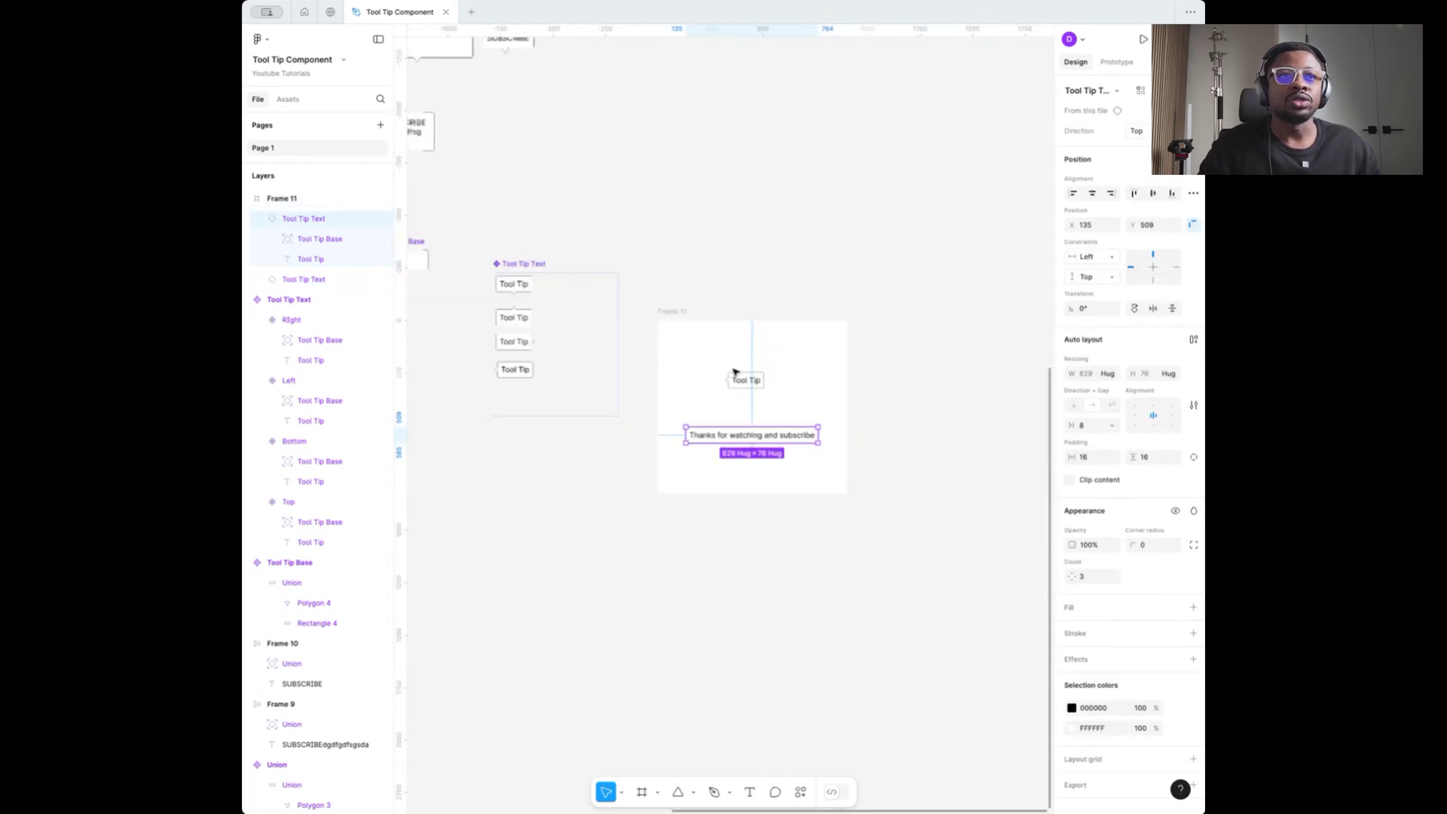
Review the width resizing options of the text layer in the Top variant of Tool Tip Text
scroll(746, 369, "left", 4)
scroll(624, 294, "up", 5)
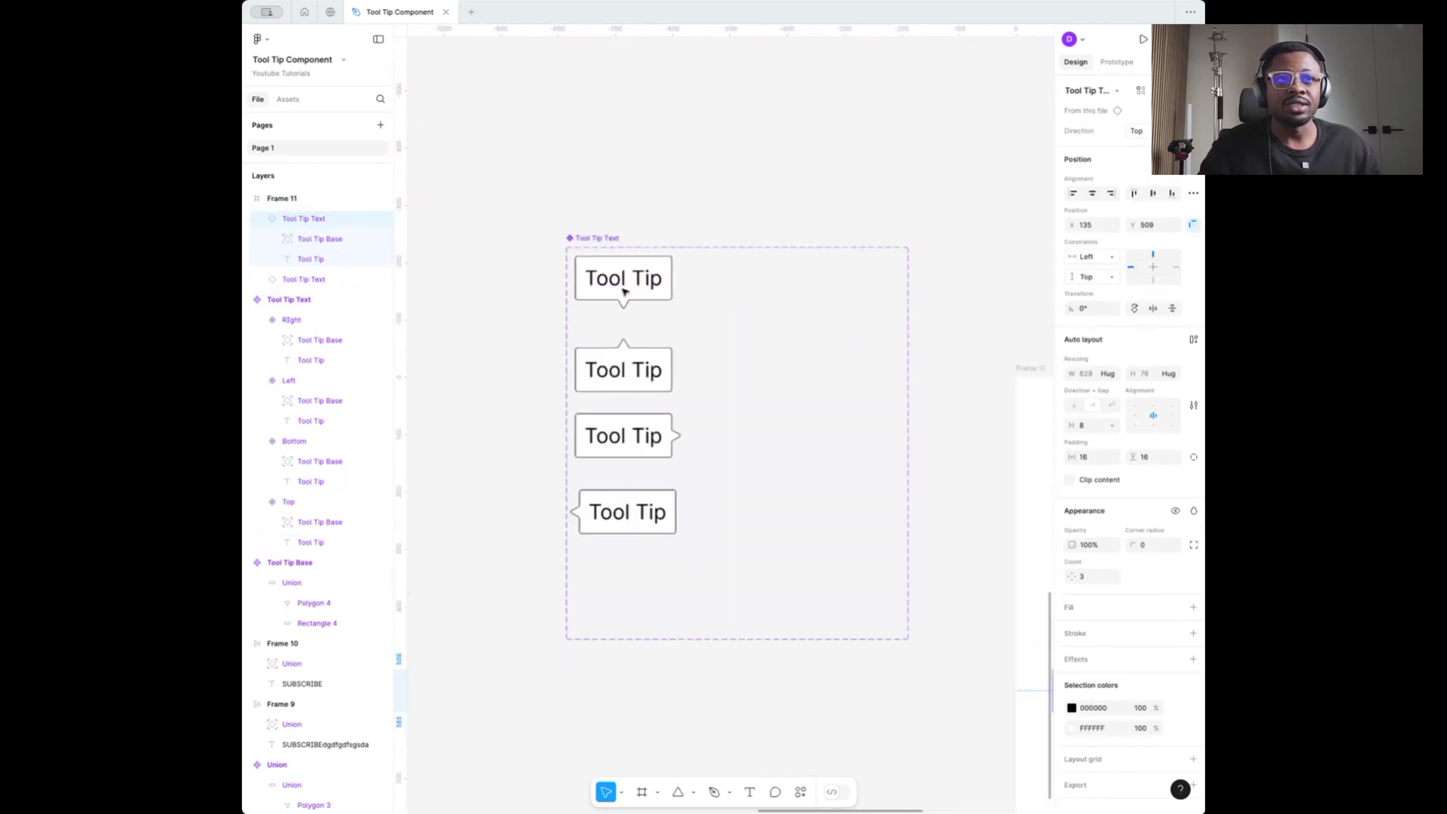
double_click(622, 281)
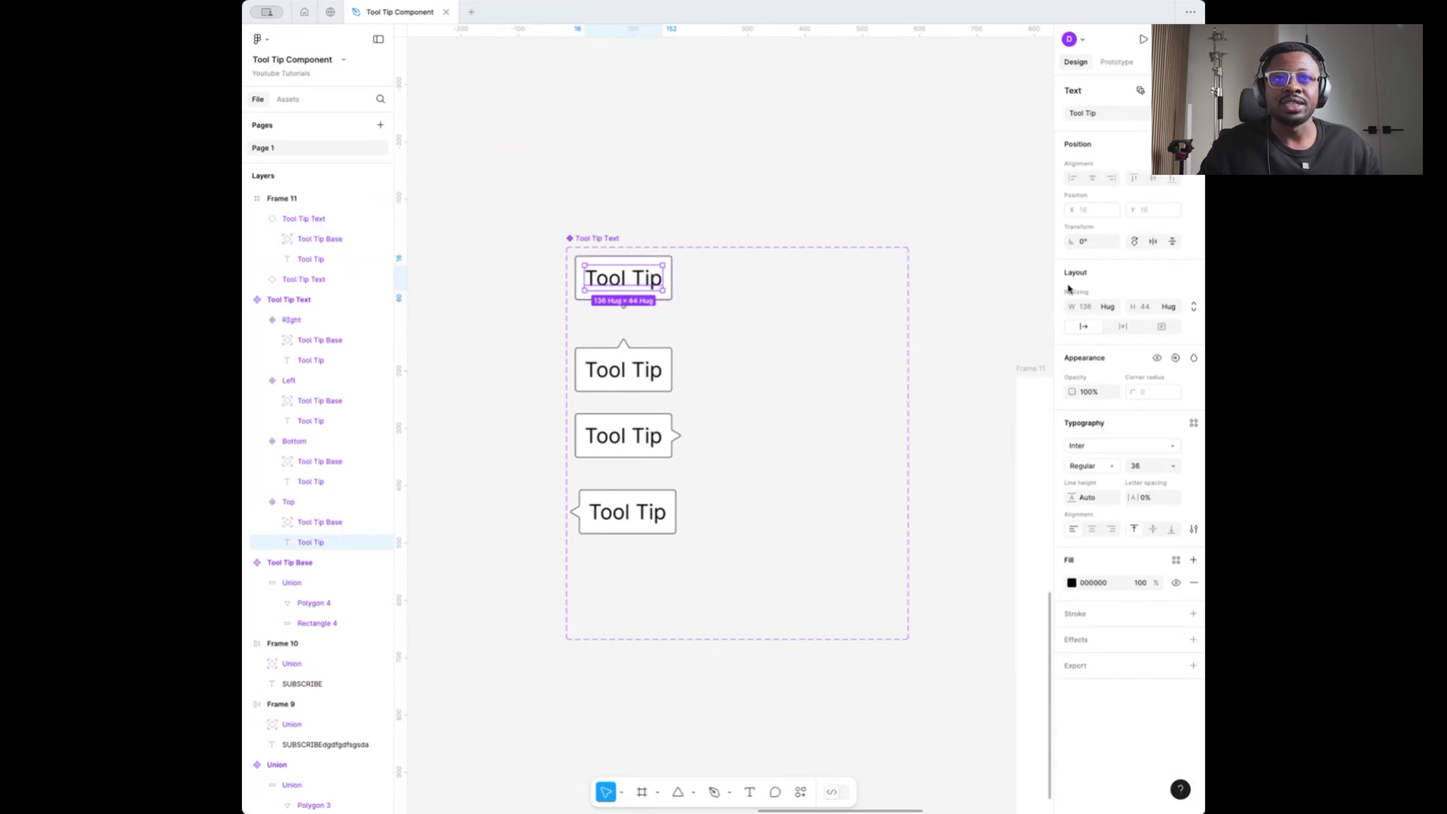
left_click(1112, 307)
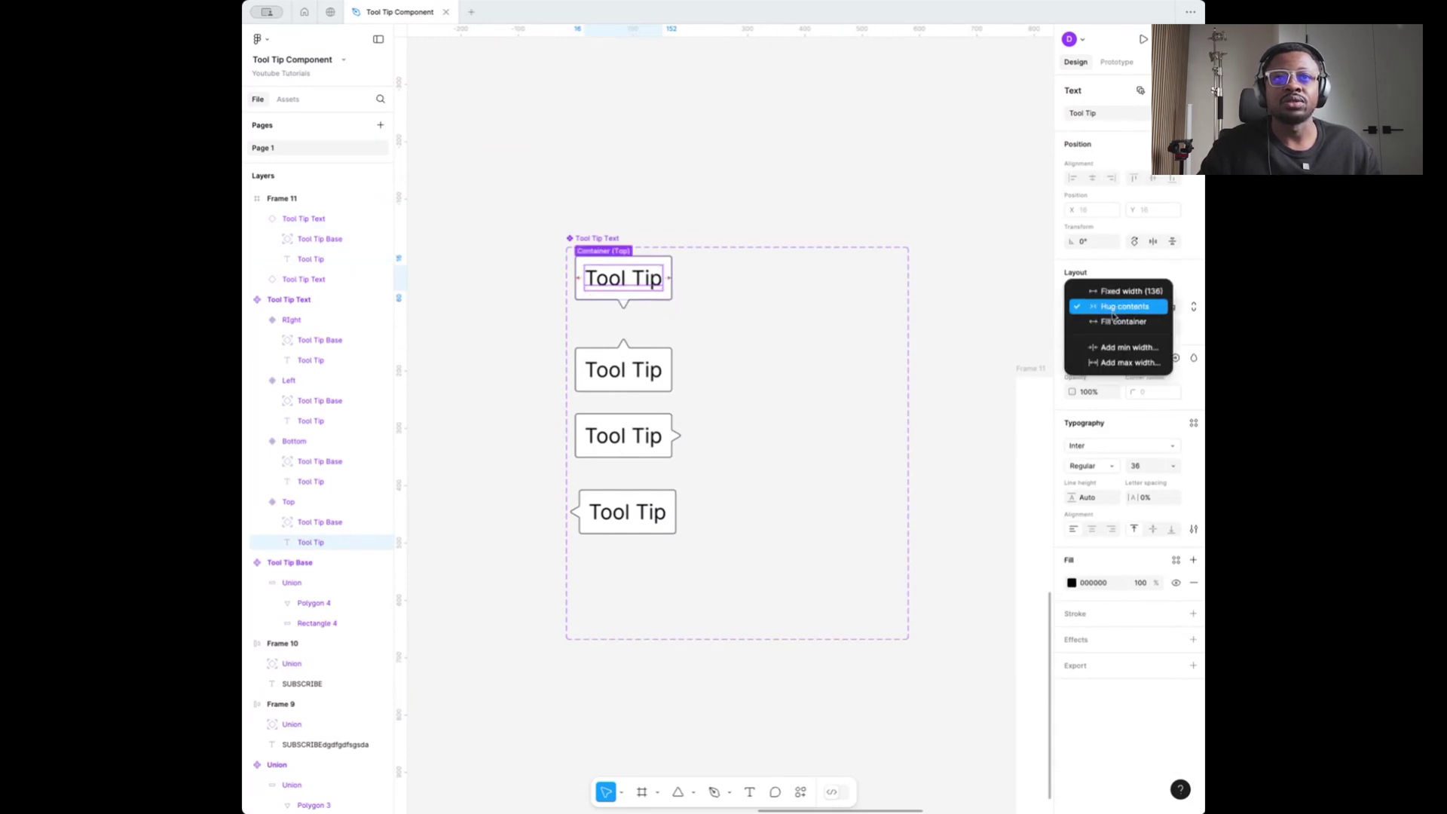
left_click(1112, 321)
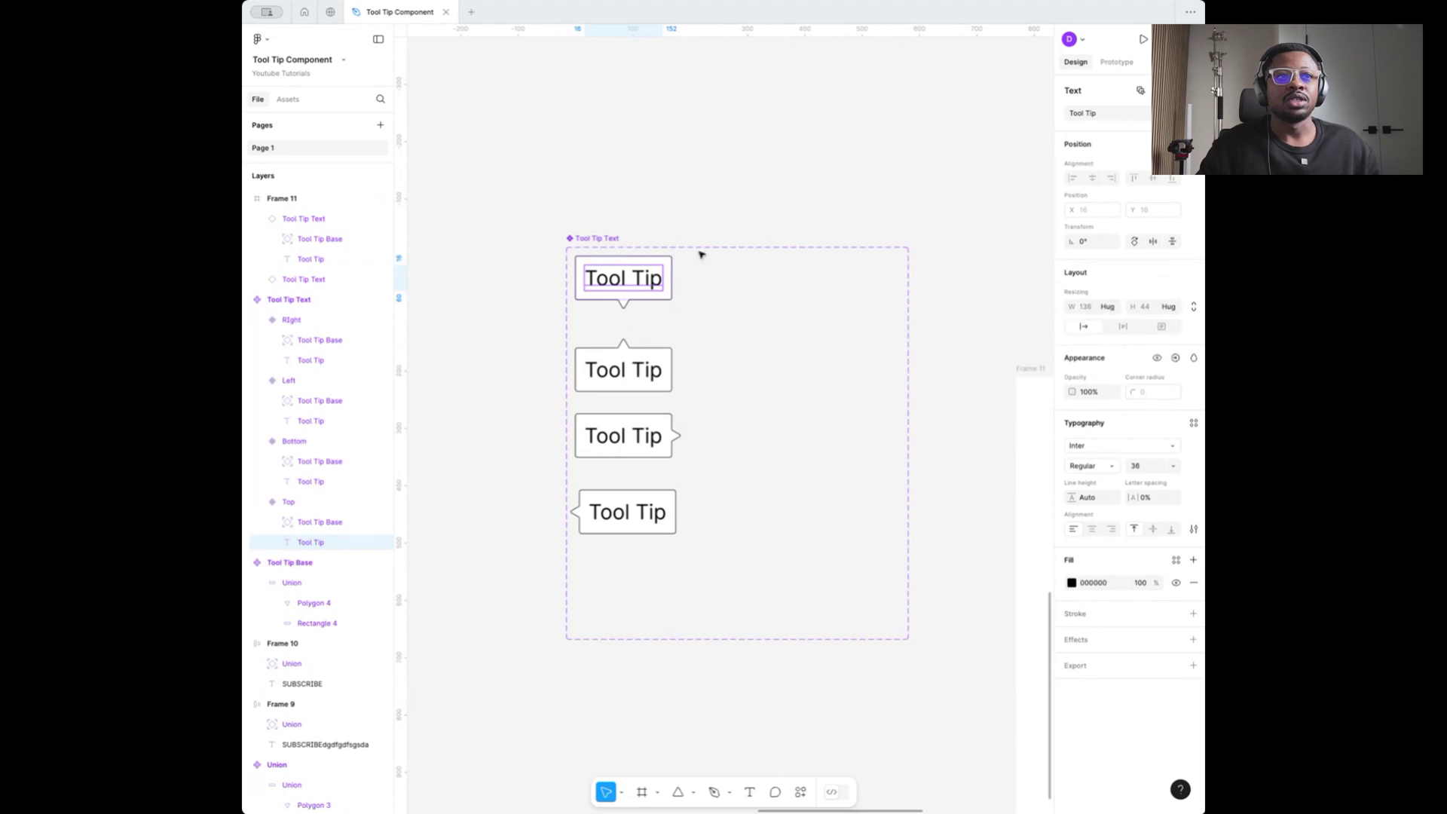
left_click(797, 168)
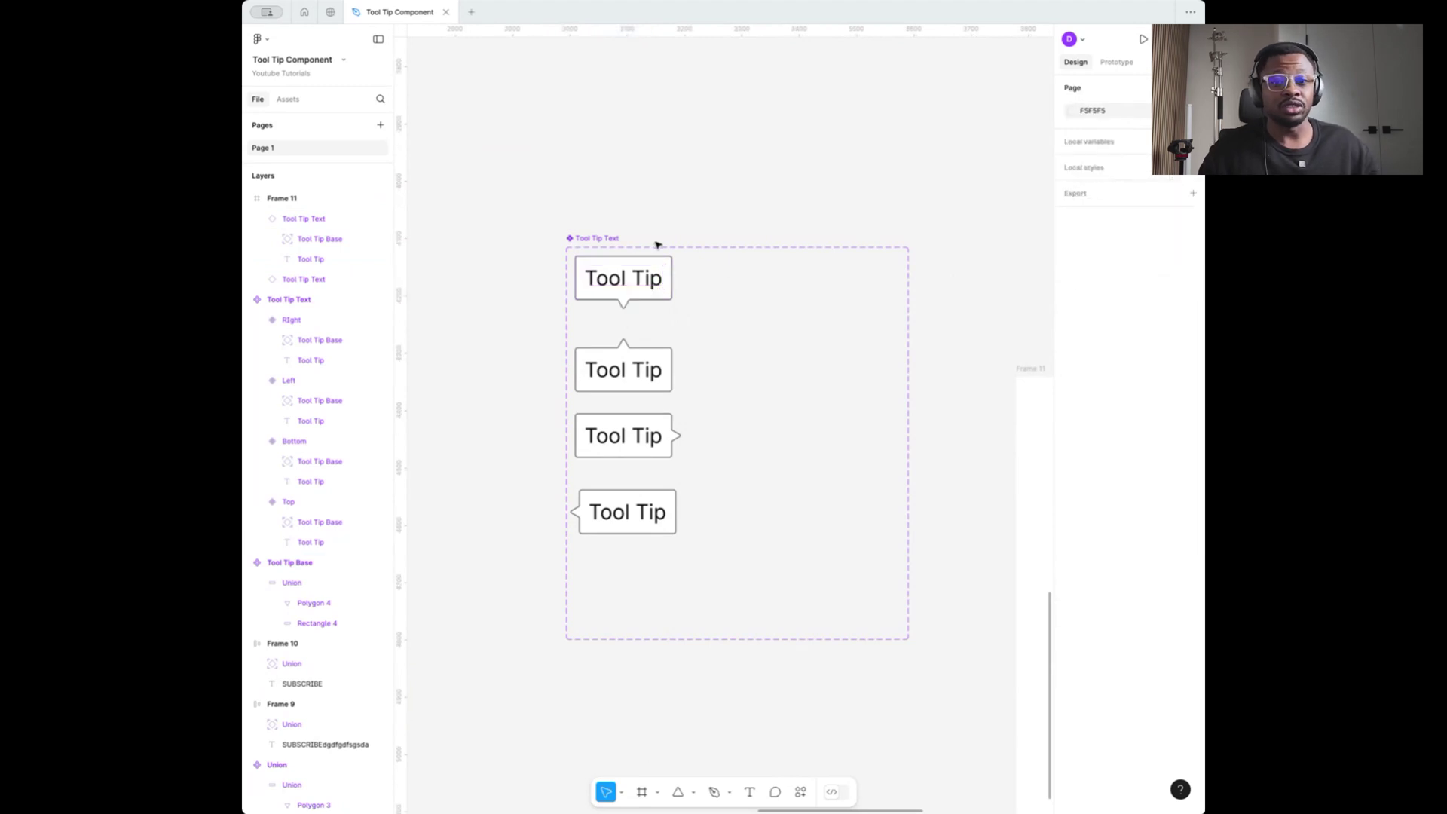
Select the matching text layers in all four variants and start a new property named "Tool Tip Content" for them
double_click(632, 285)
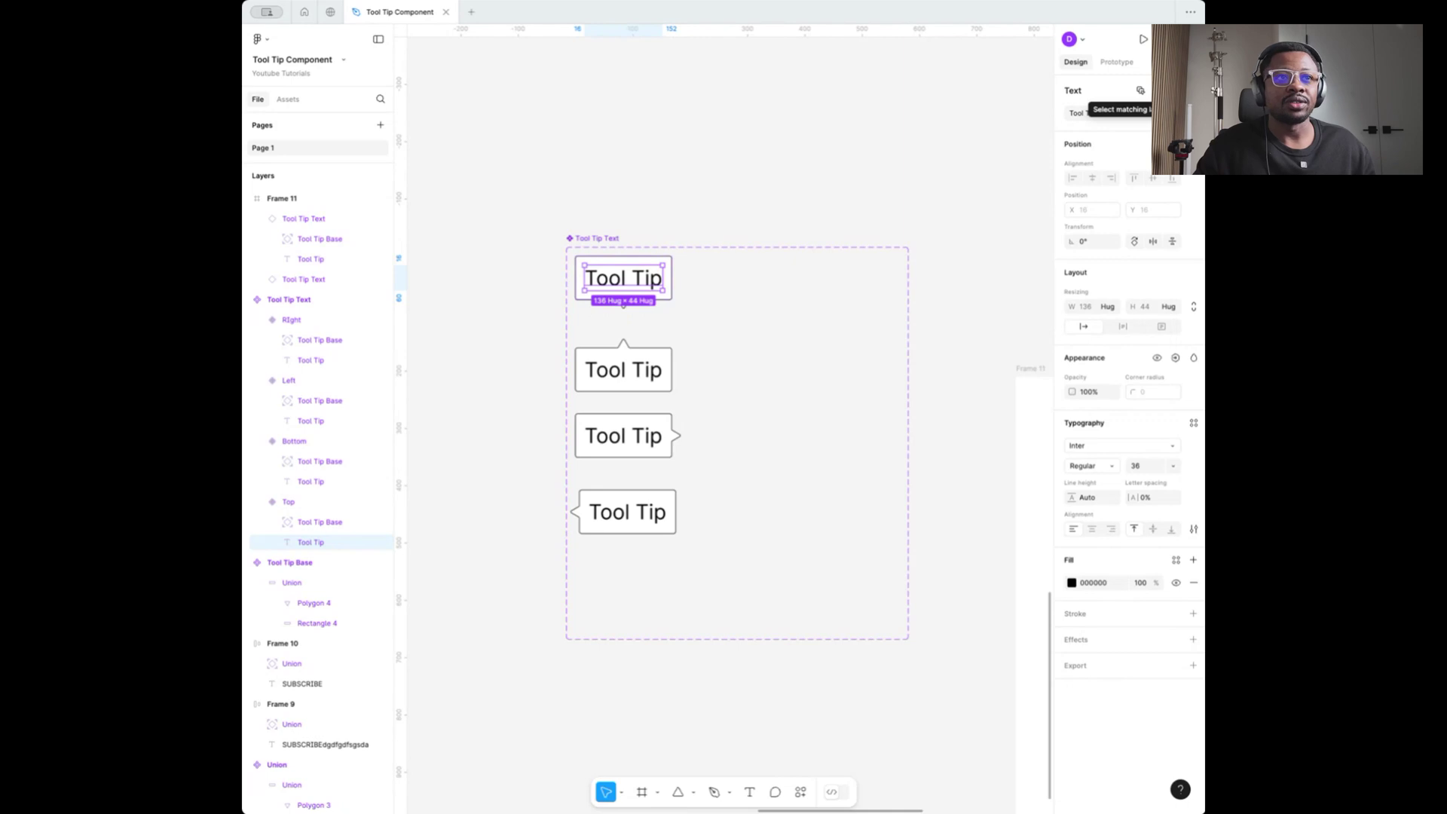
left_click(1140, 90)
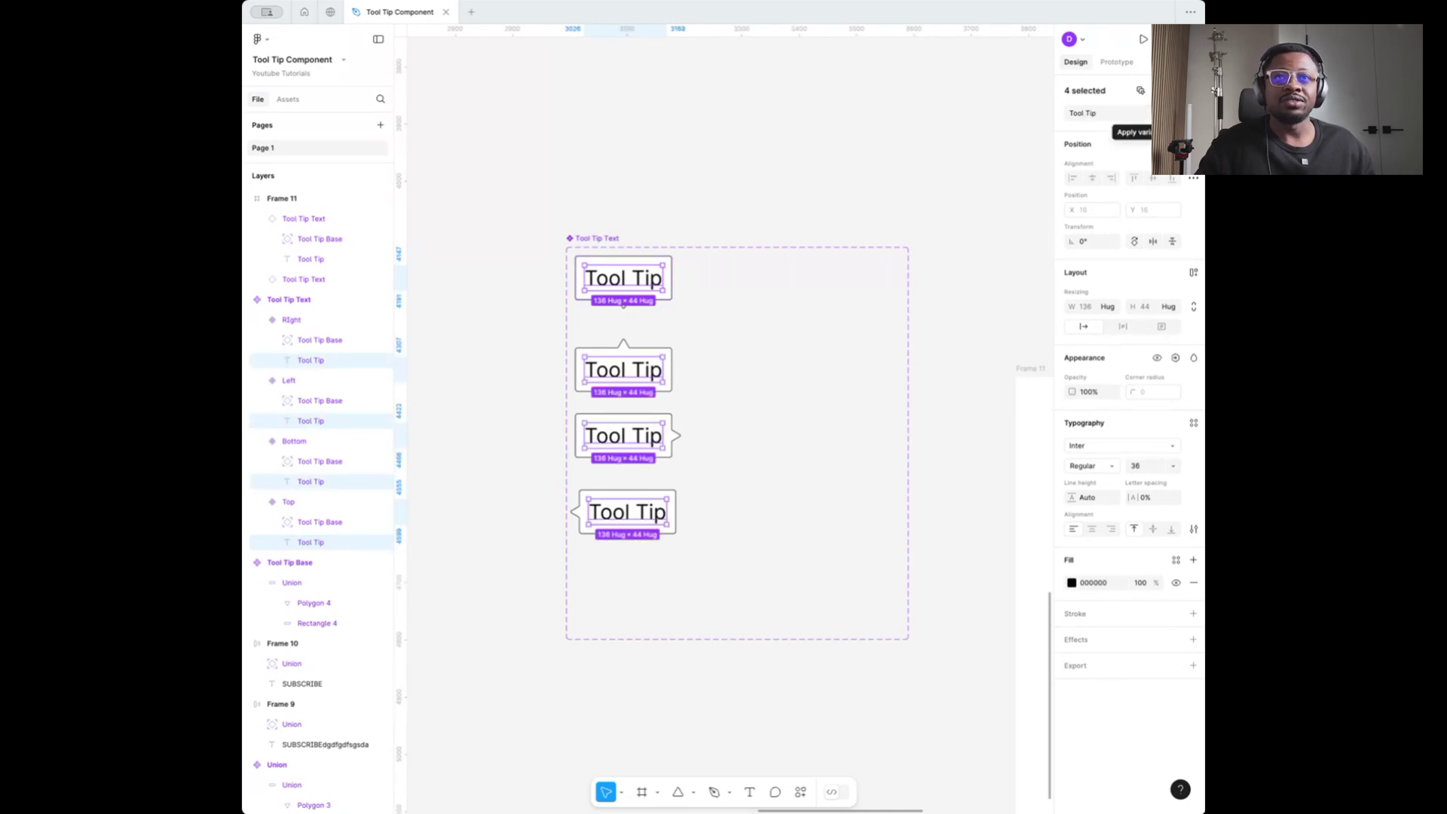
left_click(1153, 113)
left_click(1184, 133)
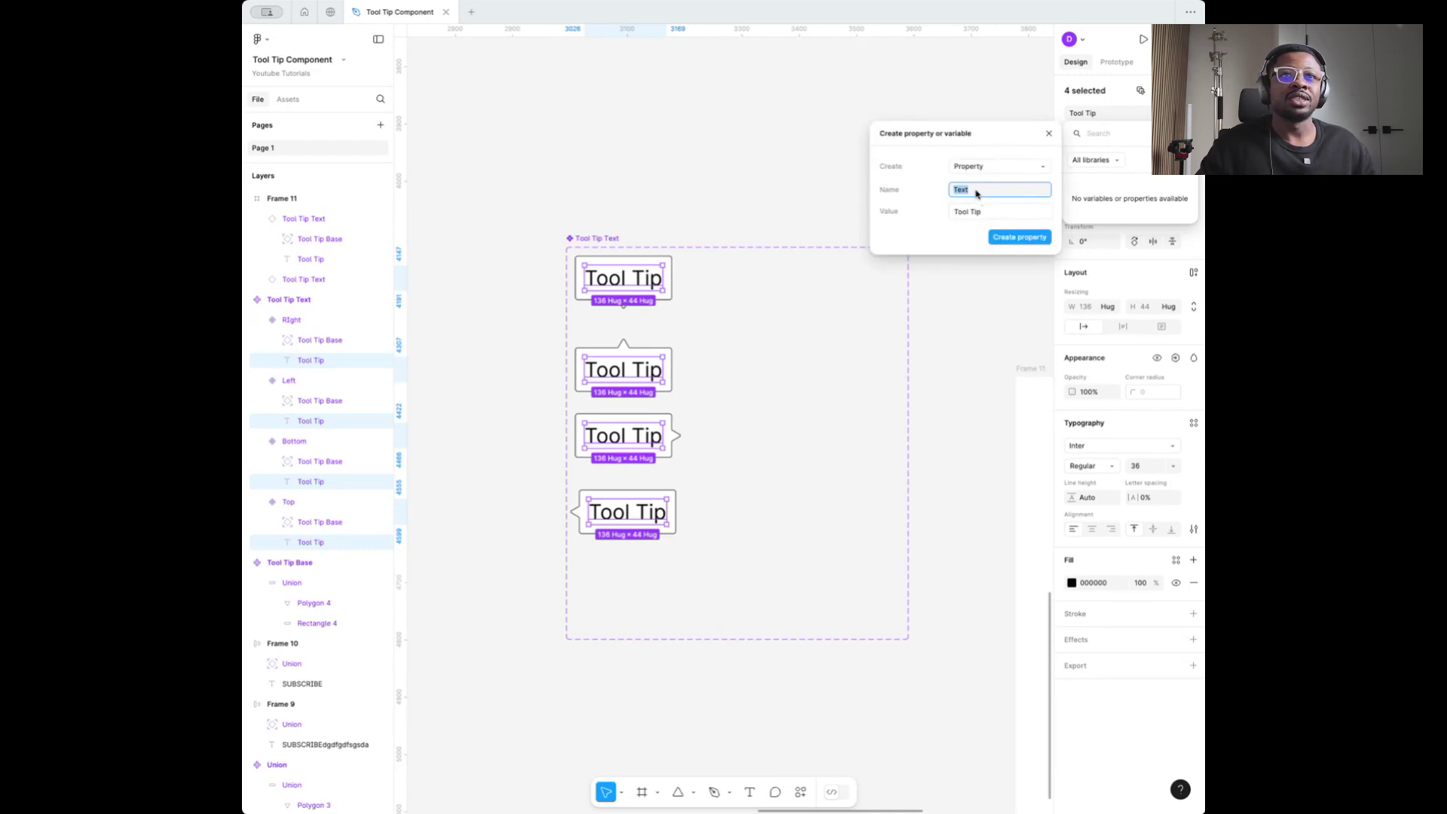
type("Tool Tip Con")
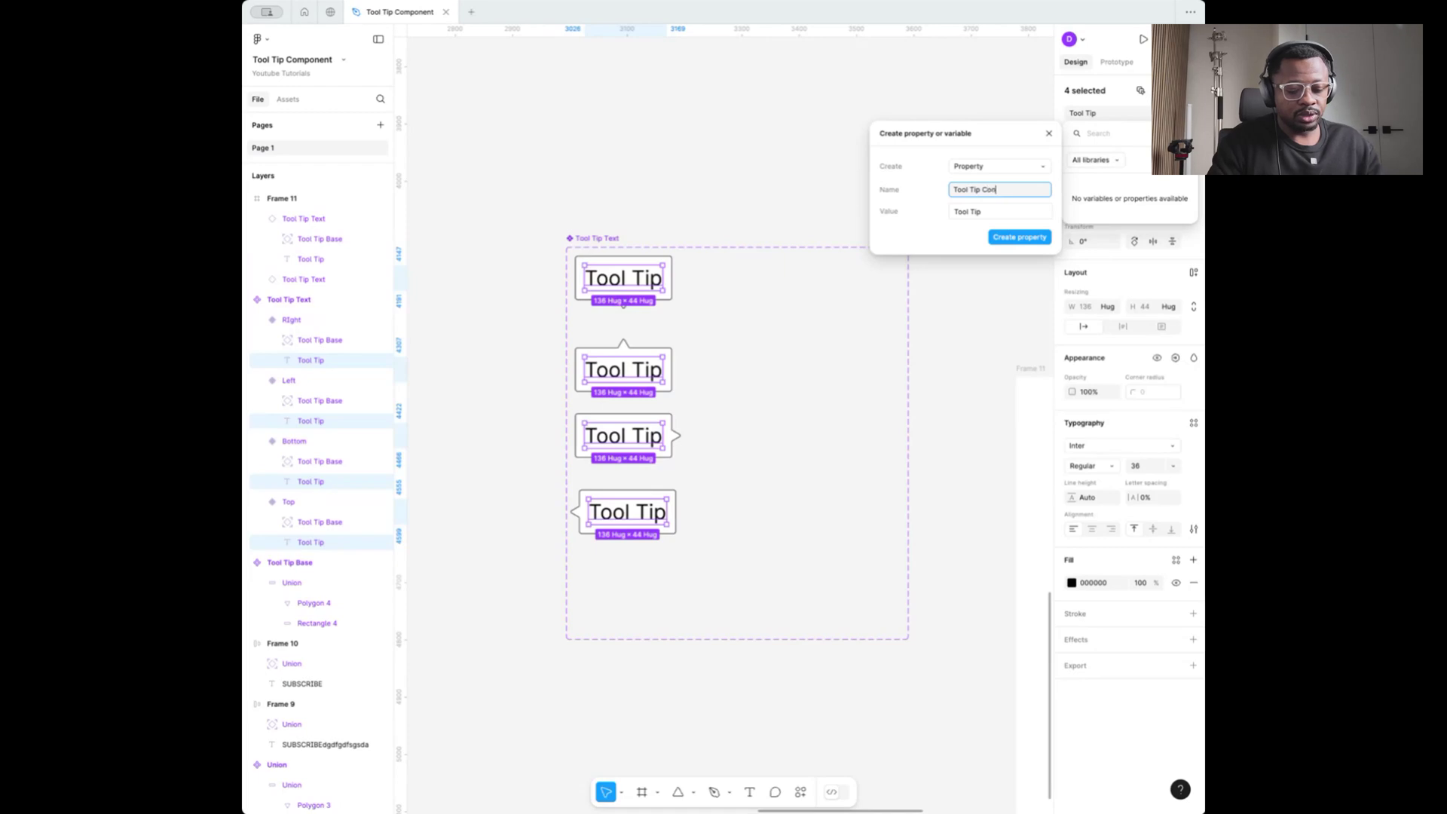
type("tent")
Name the new text property "Tool Tip", set its value to "Tool Tip Content", and create it for the four selected text layers
left_click(996, 213)
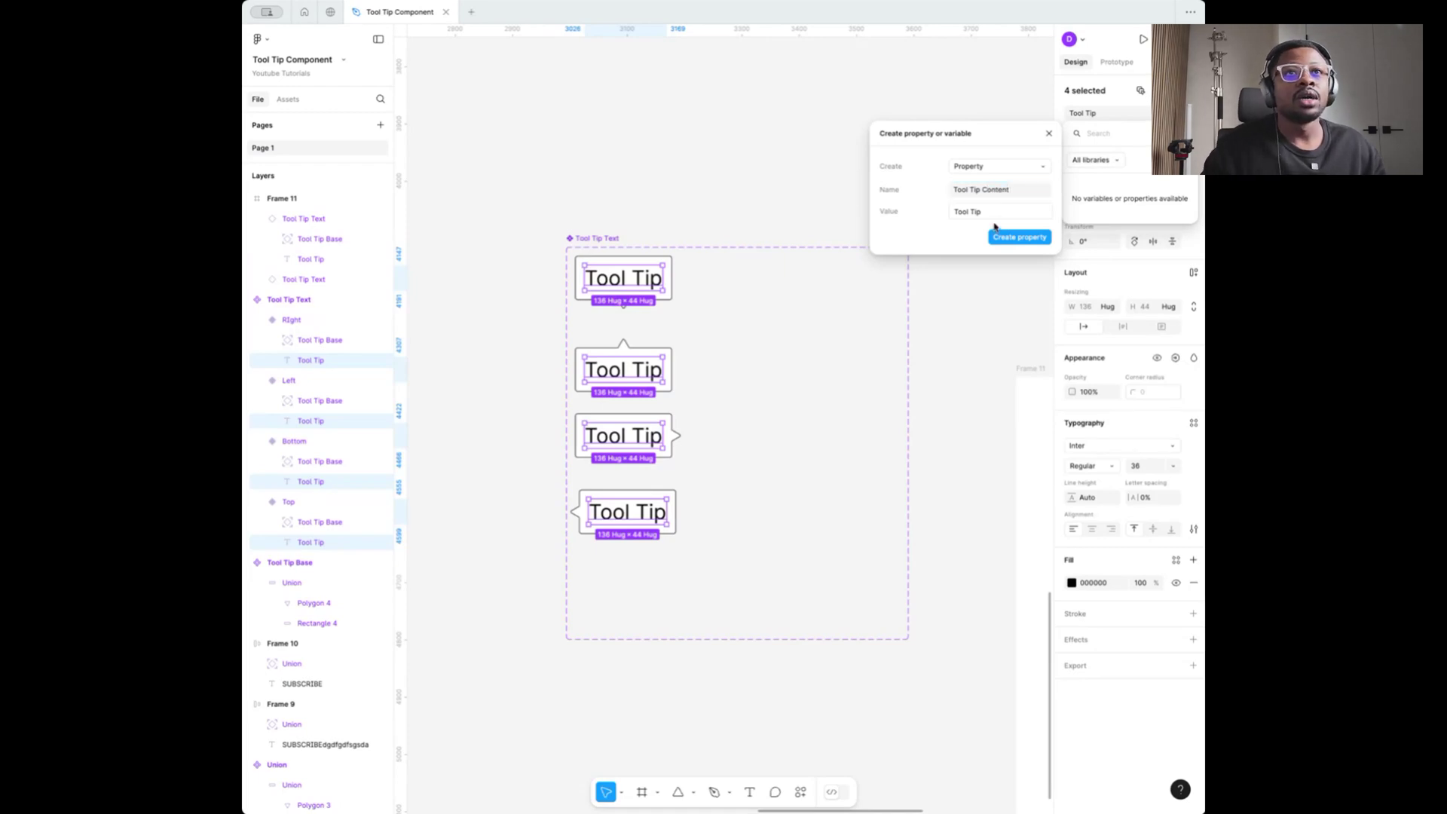
left_click_drag(989, 212, 947, 192)
key("ctrl+c")
key("Right")
left_click(986, 213)
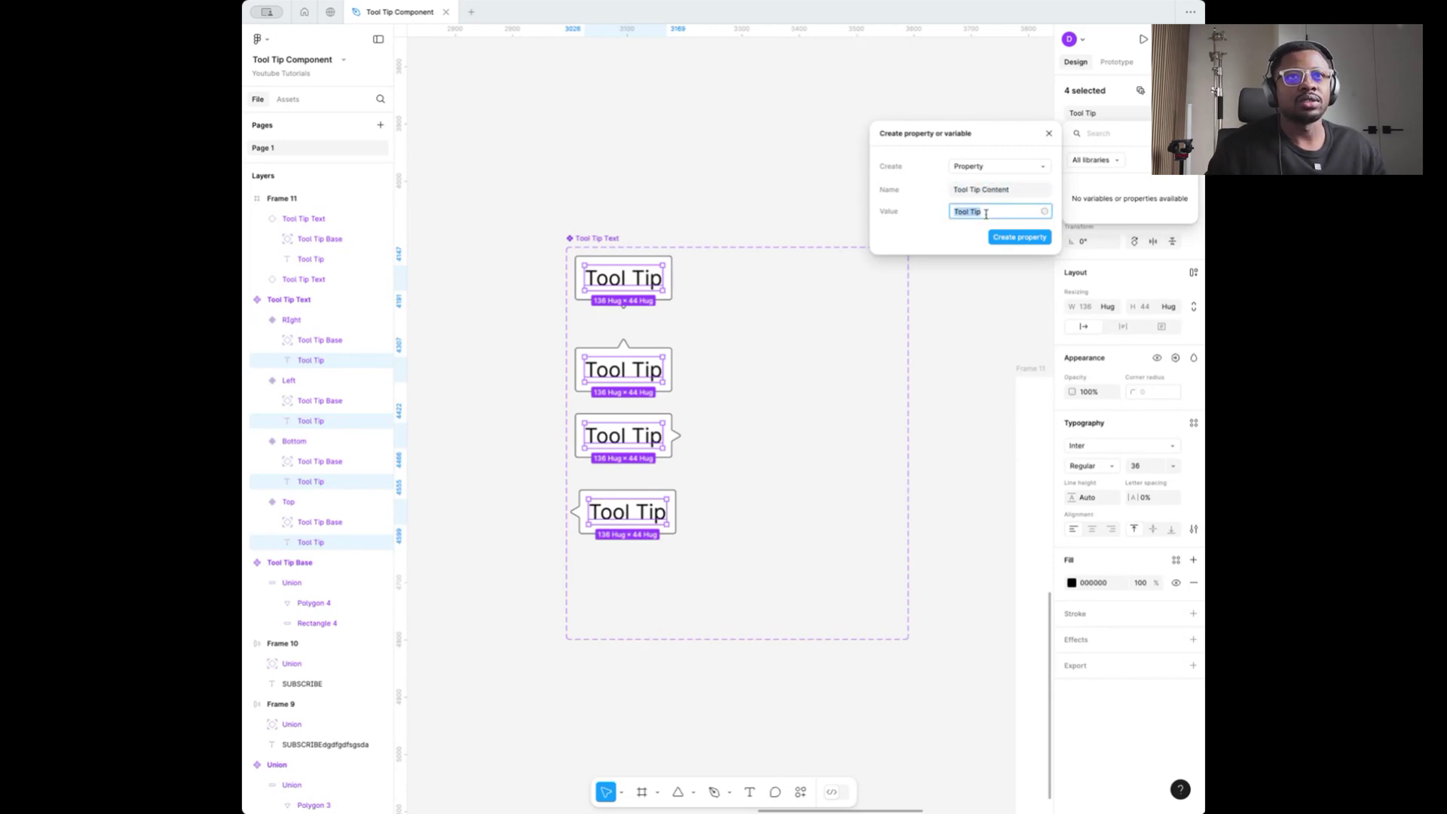
key("ctrl+v")
double_click(996, 189)
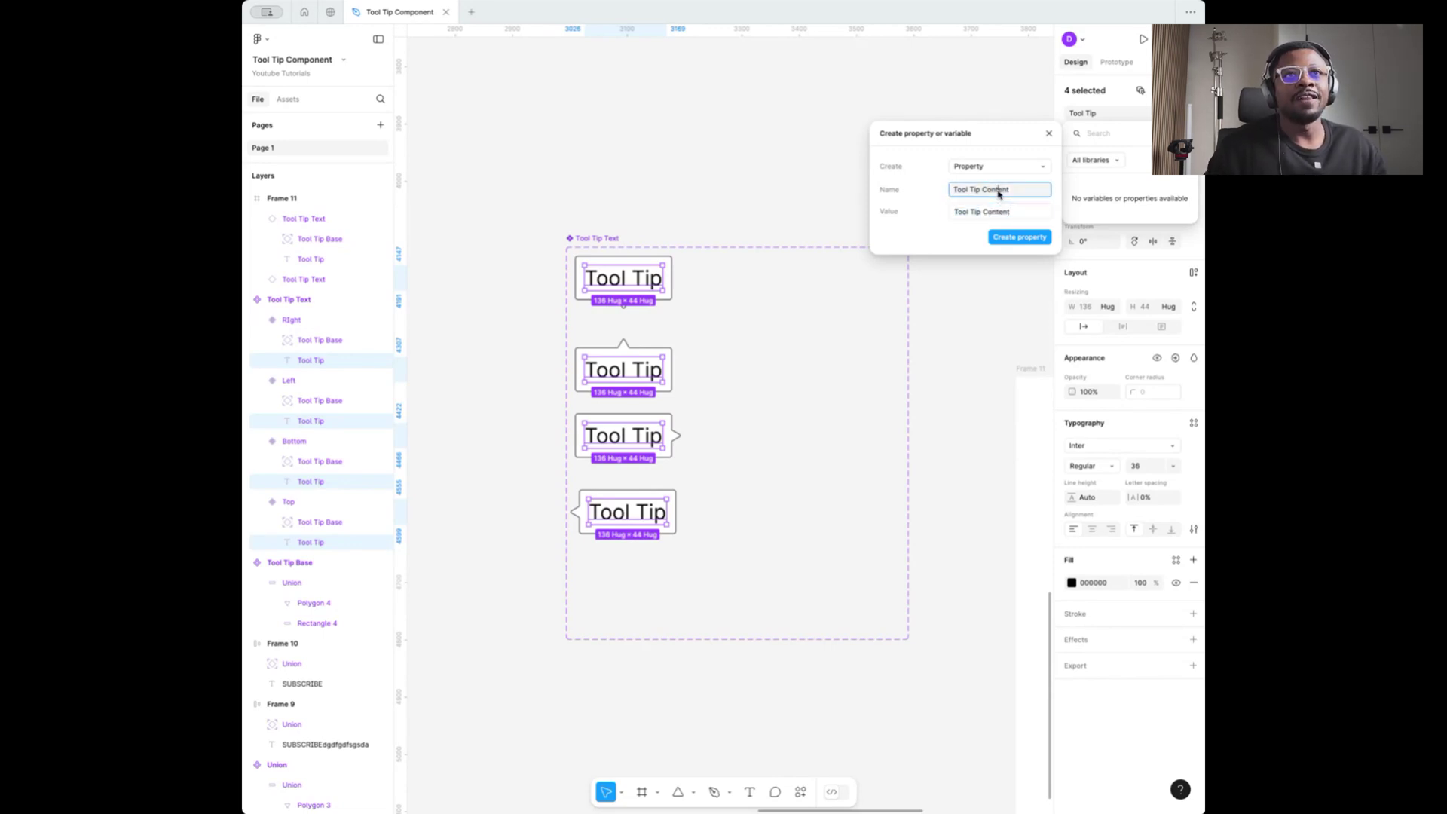
key("BackSpace")
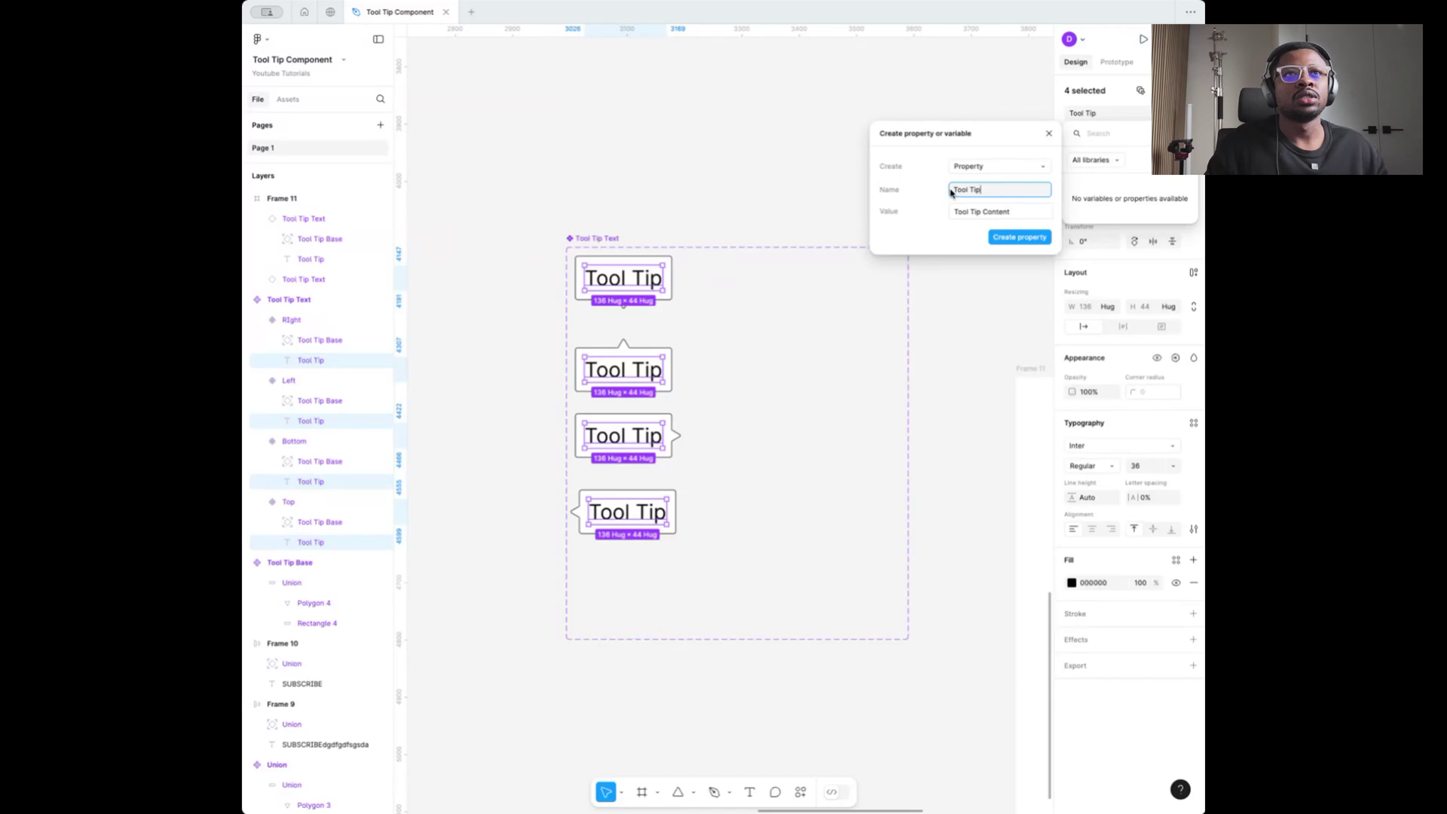
left_click(1006, 238)
scroll(879, 264, "down", 2)
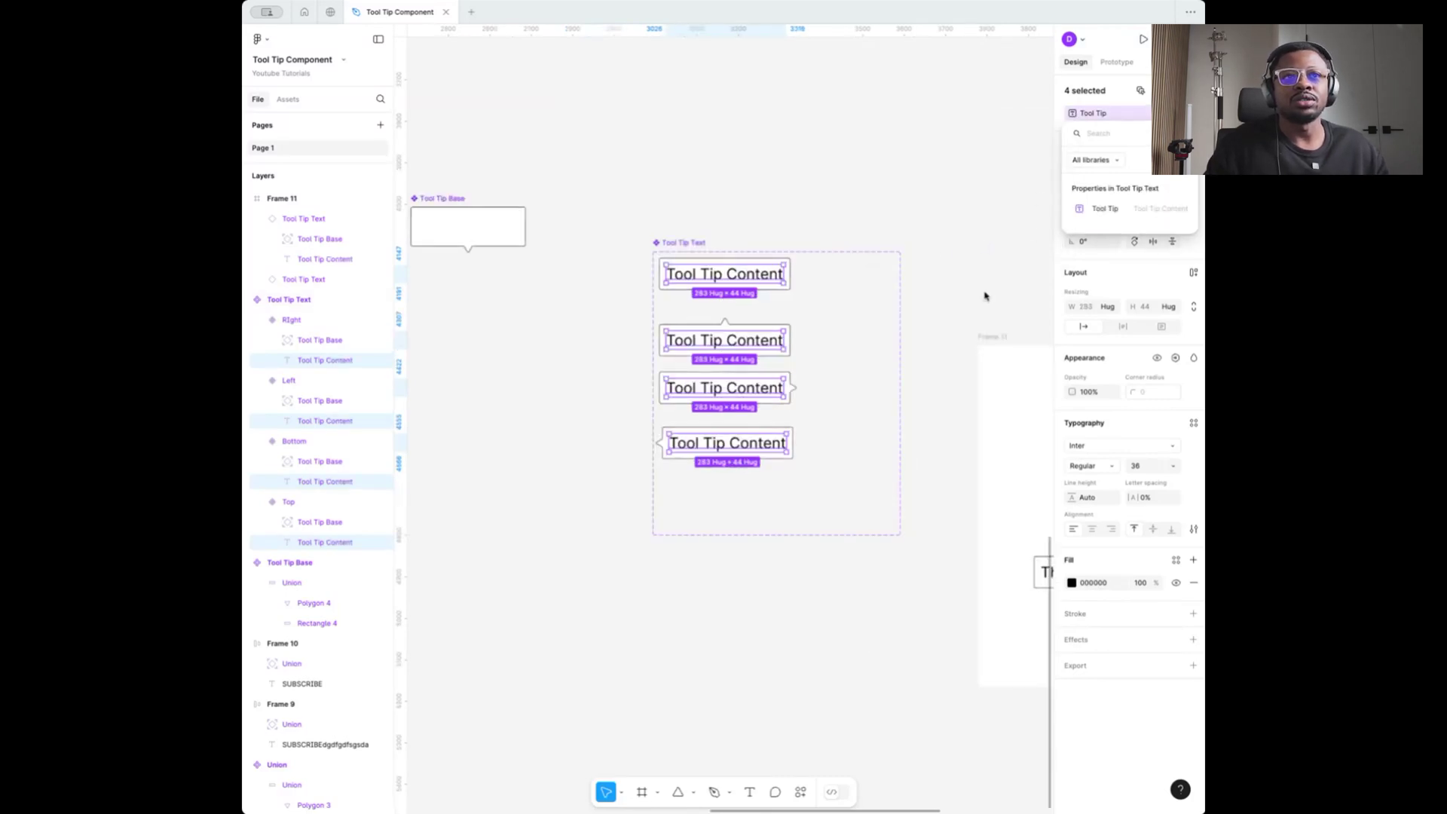
left_click(868, 281)
left_click(985, 161)
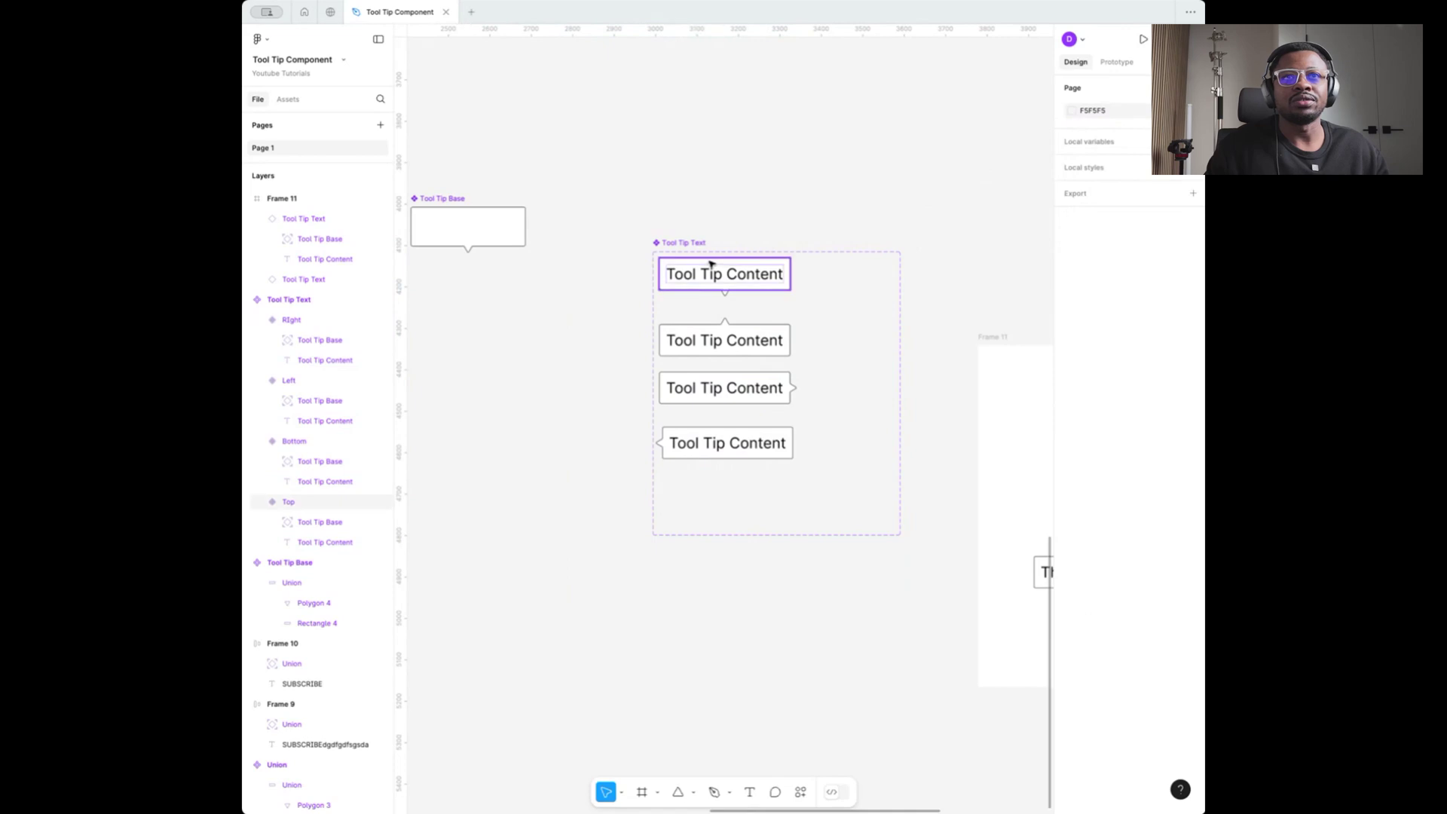
Set the Tool Tip text property of the long tooltip instance in Frame 11 to "change Property"
left_click(689, 243)
left_click(711, 273)
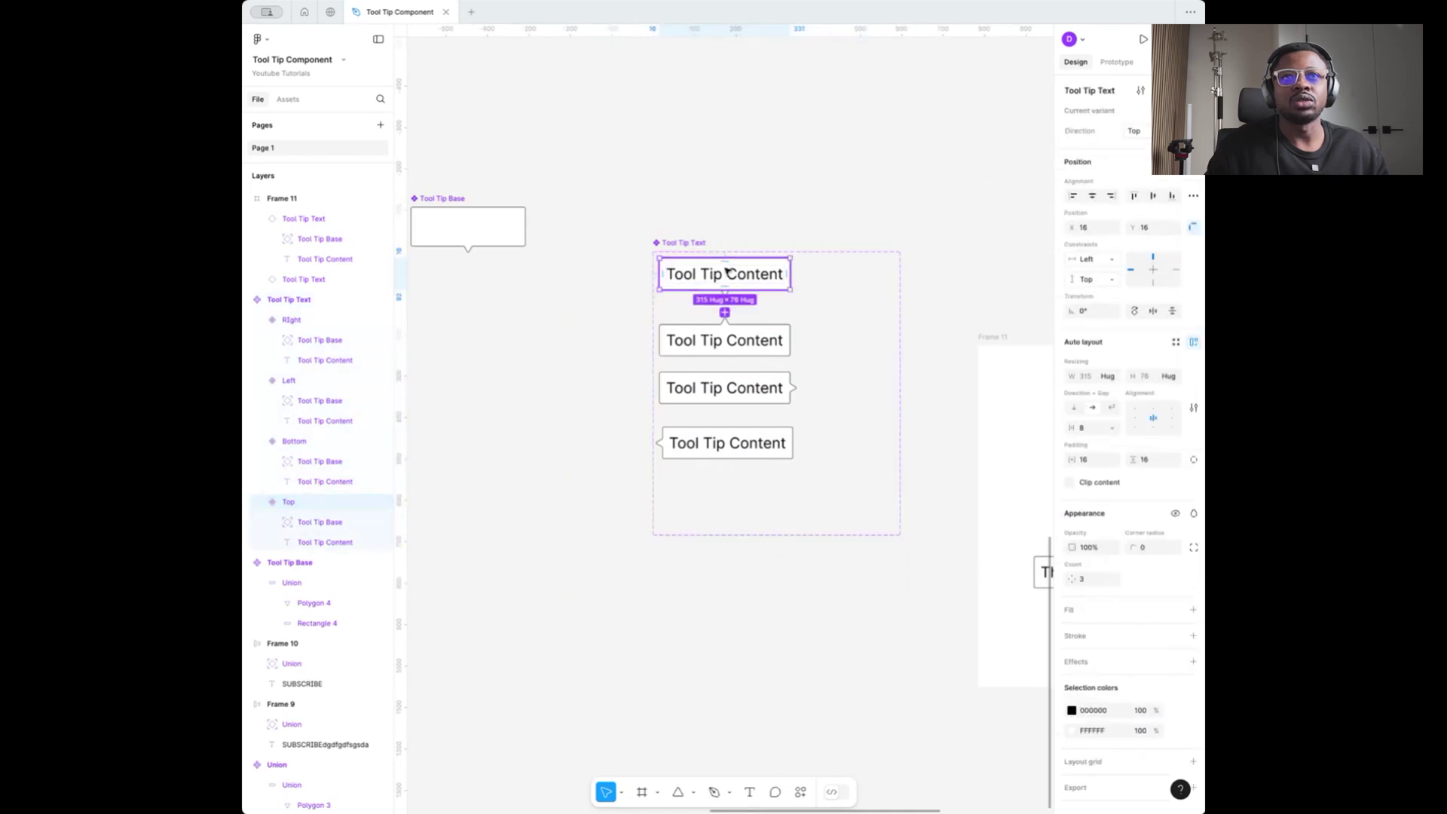
scroll(766, 284, "down", 3)
scroll(822, 362, "right", 3)
scroll(876, 406, "up", 4)
left_click(903, 420)
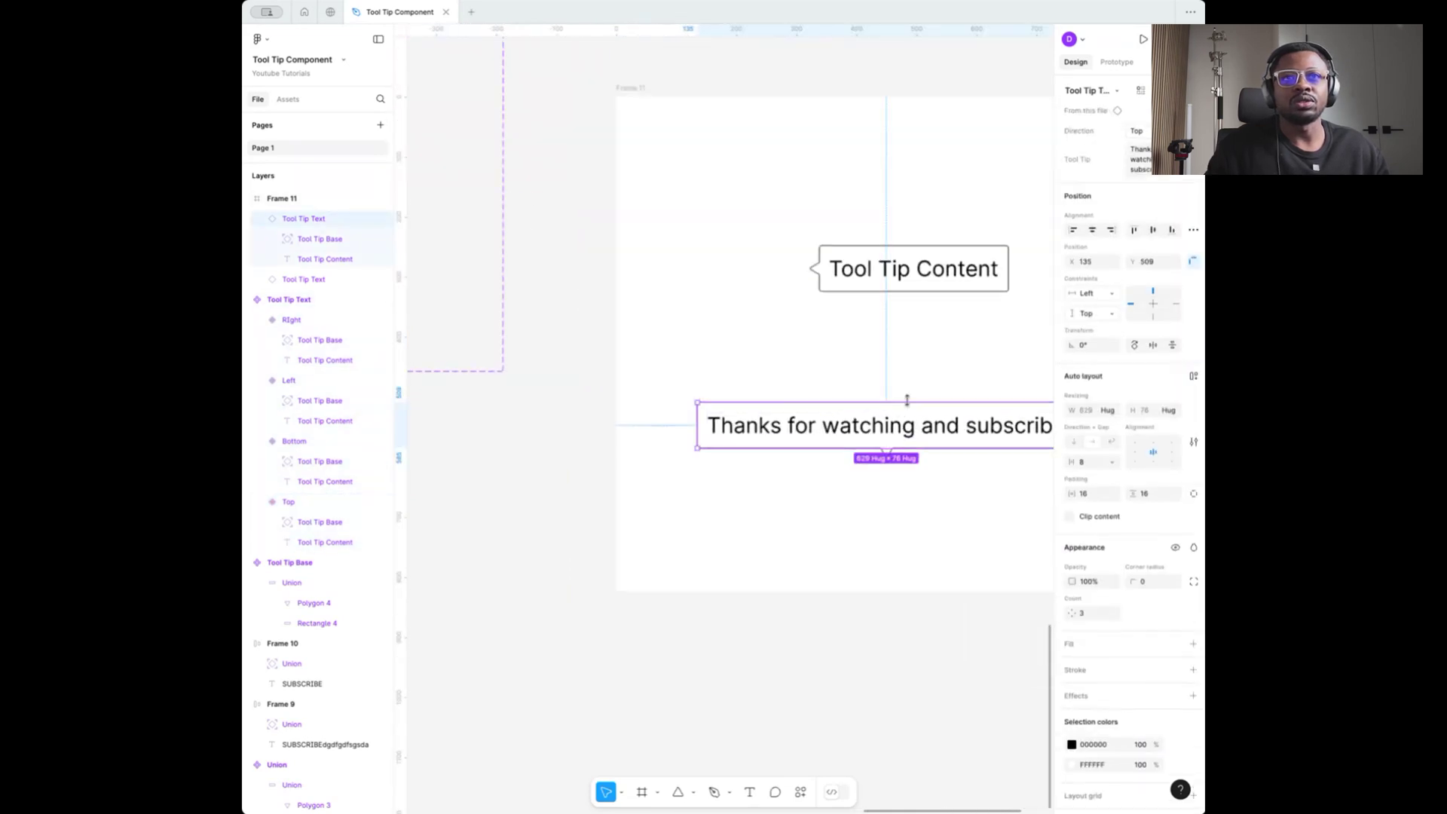
scroll(907, 400, "right", 3)
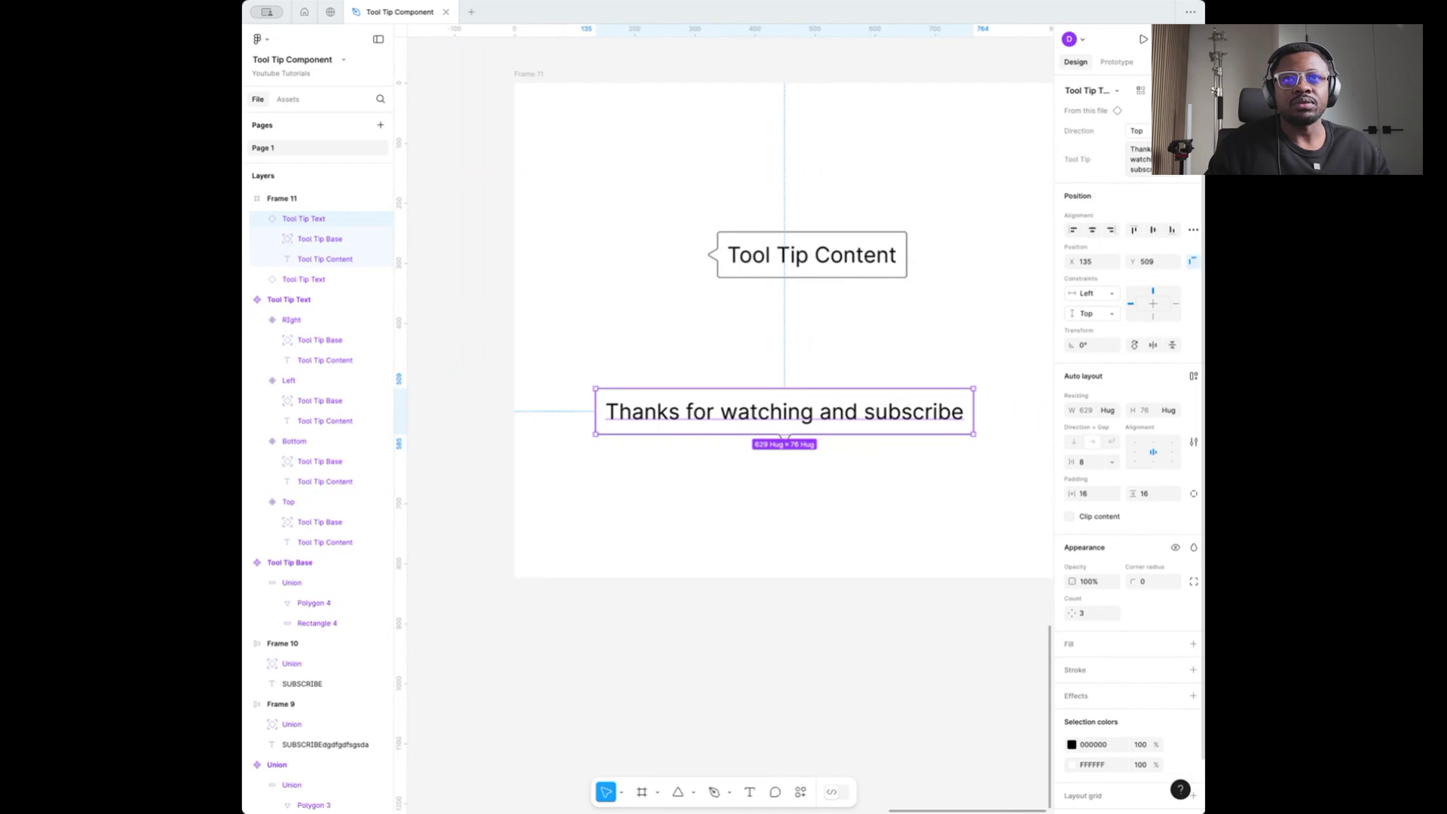
left_click(1152, 159)
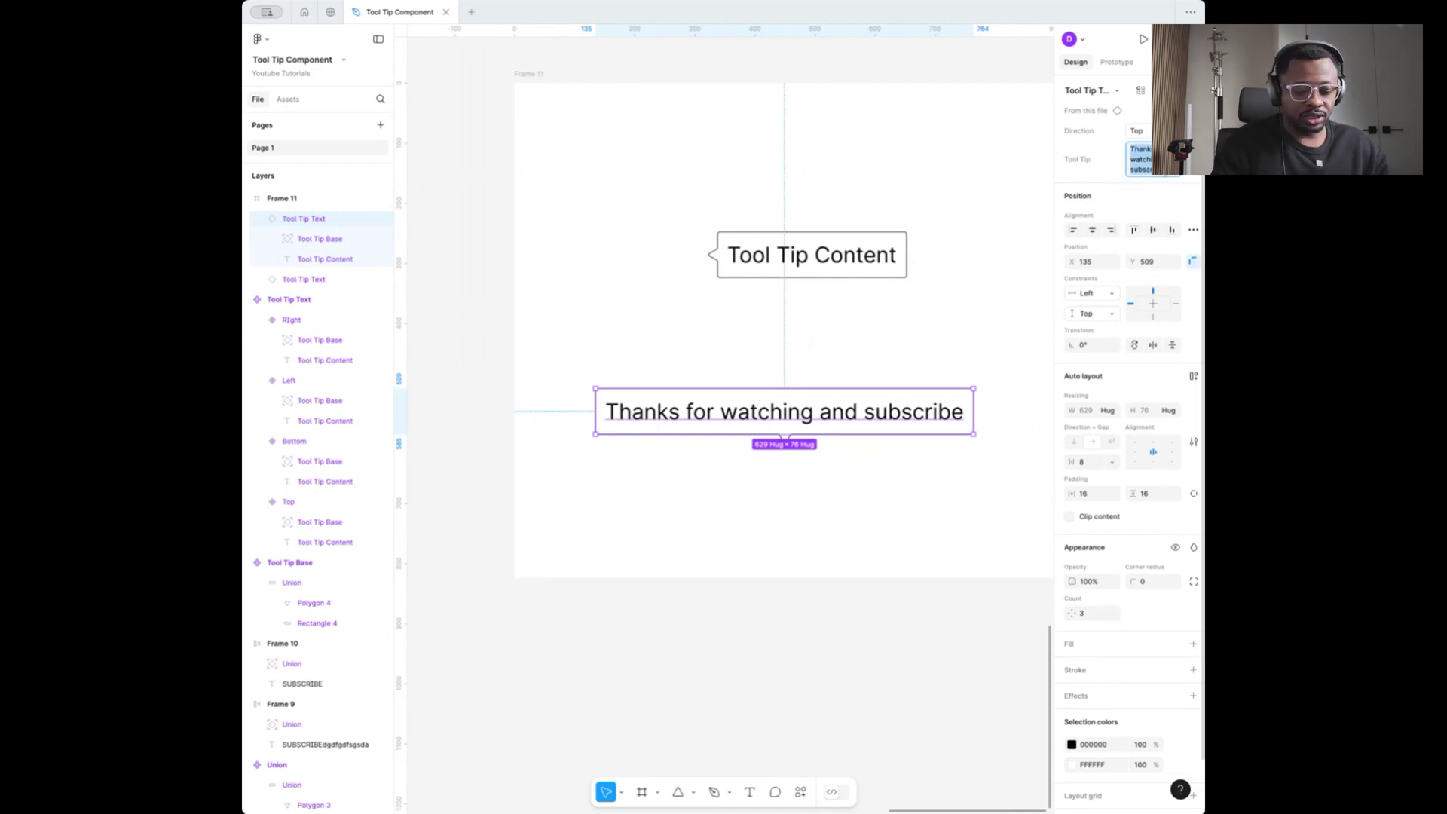
key("BackSpace")
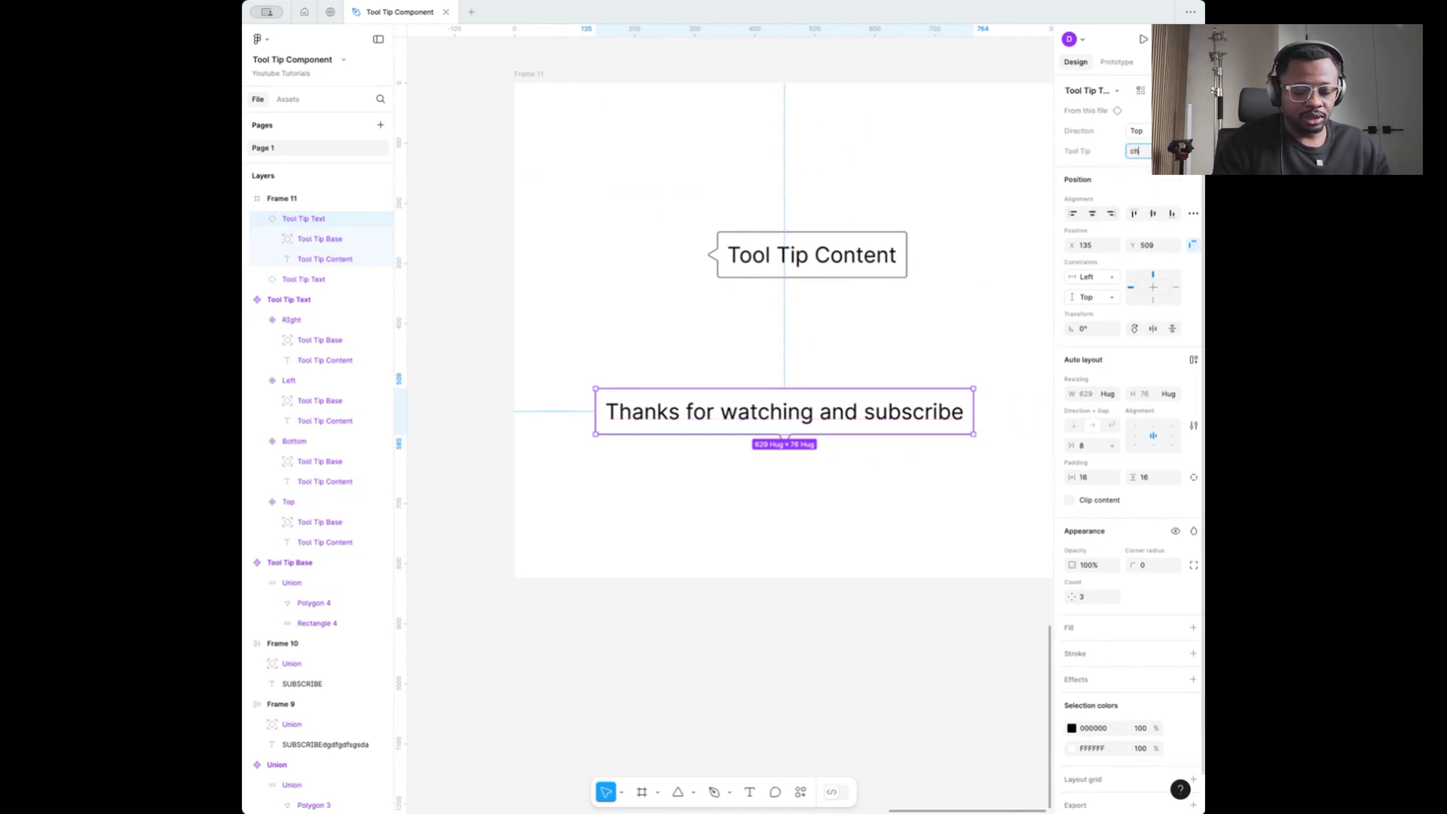
type("change Proper")
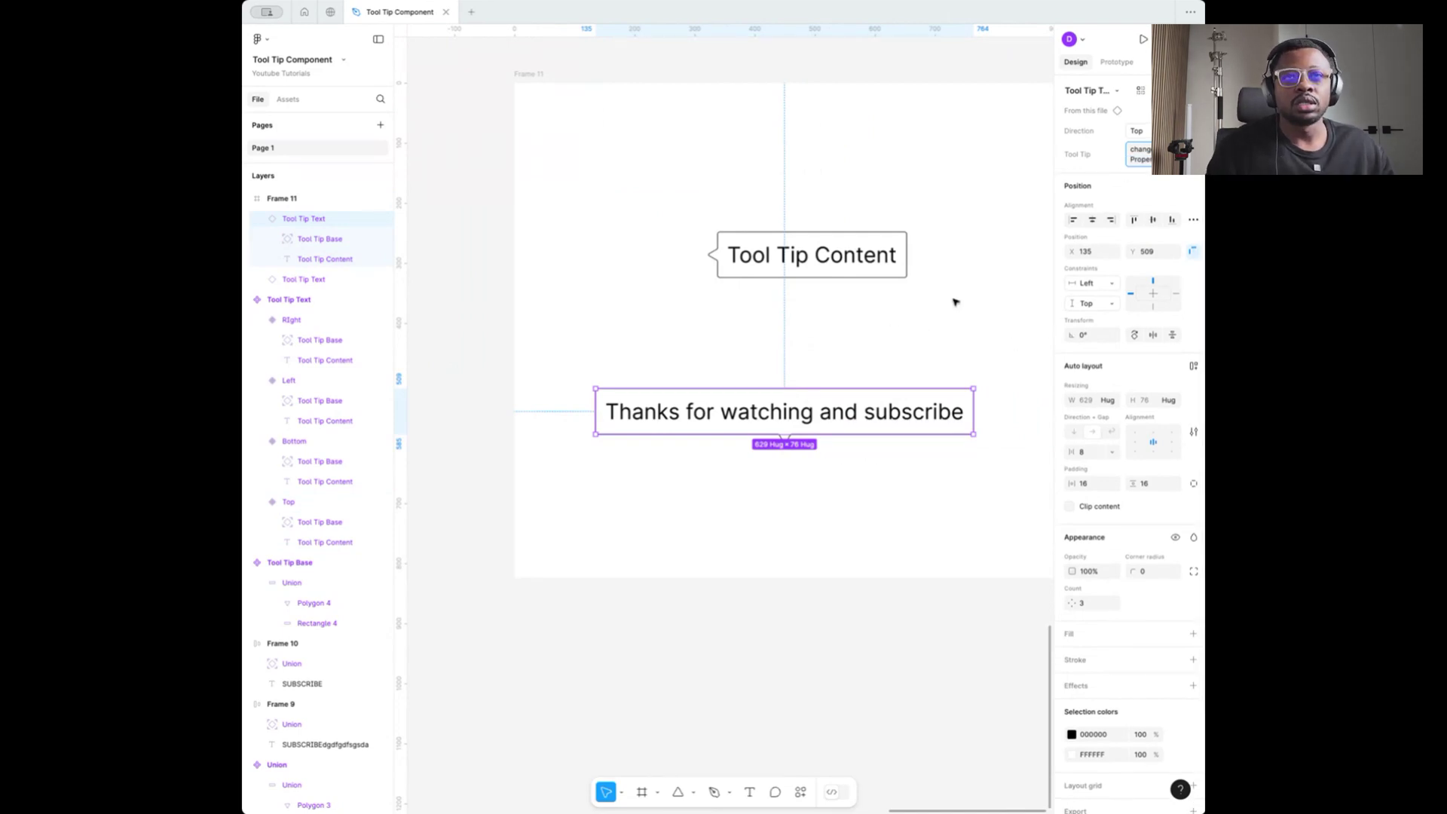
key("Return")
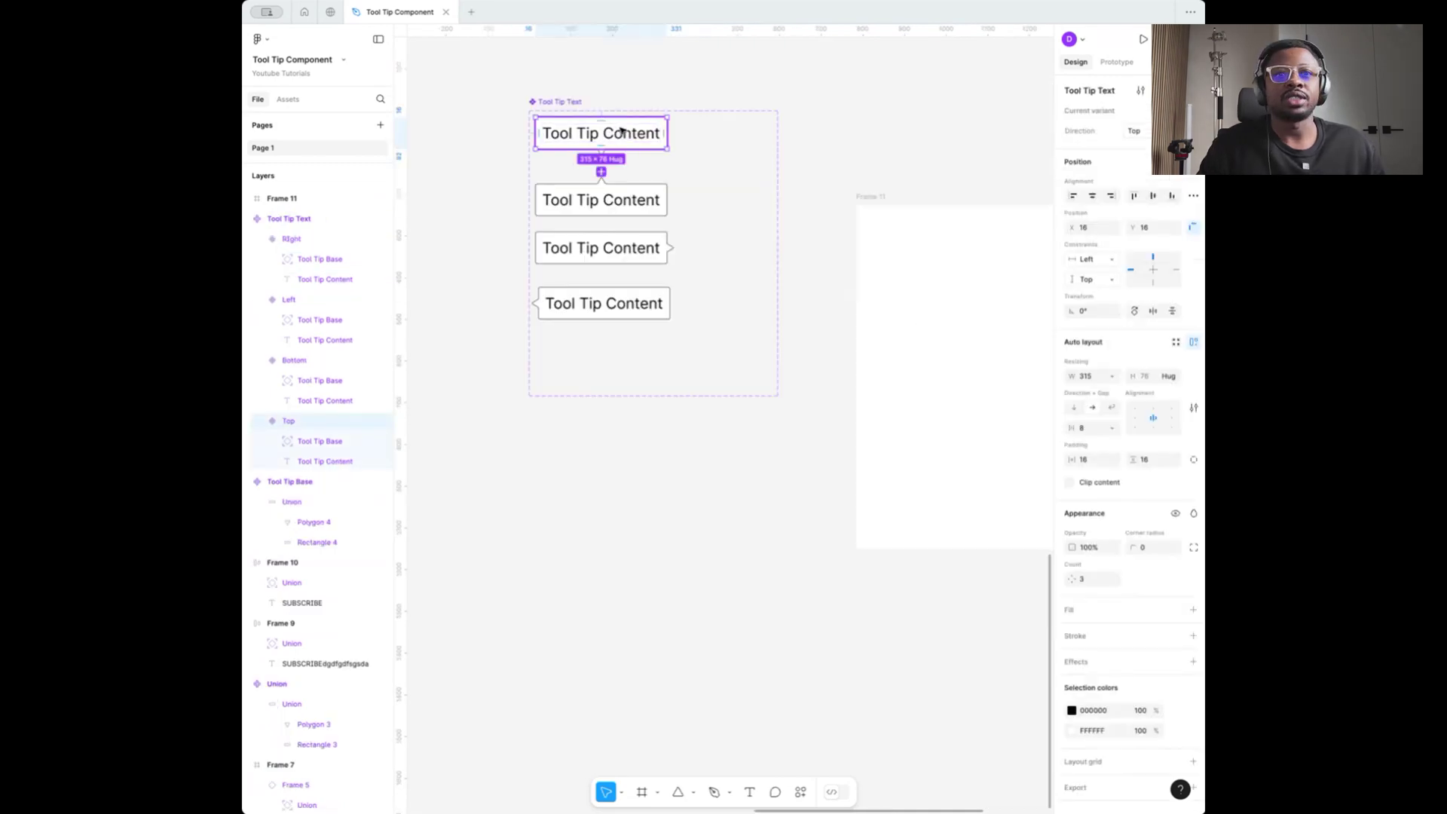
Place an instance of the Top variant of Tool Tip Text in Frame 11 at about X 341, Y 338
double_click(622, 132)
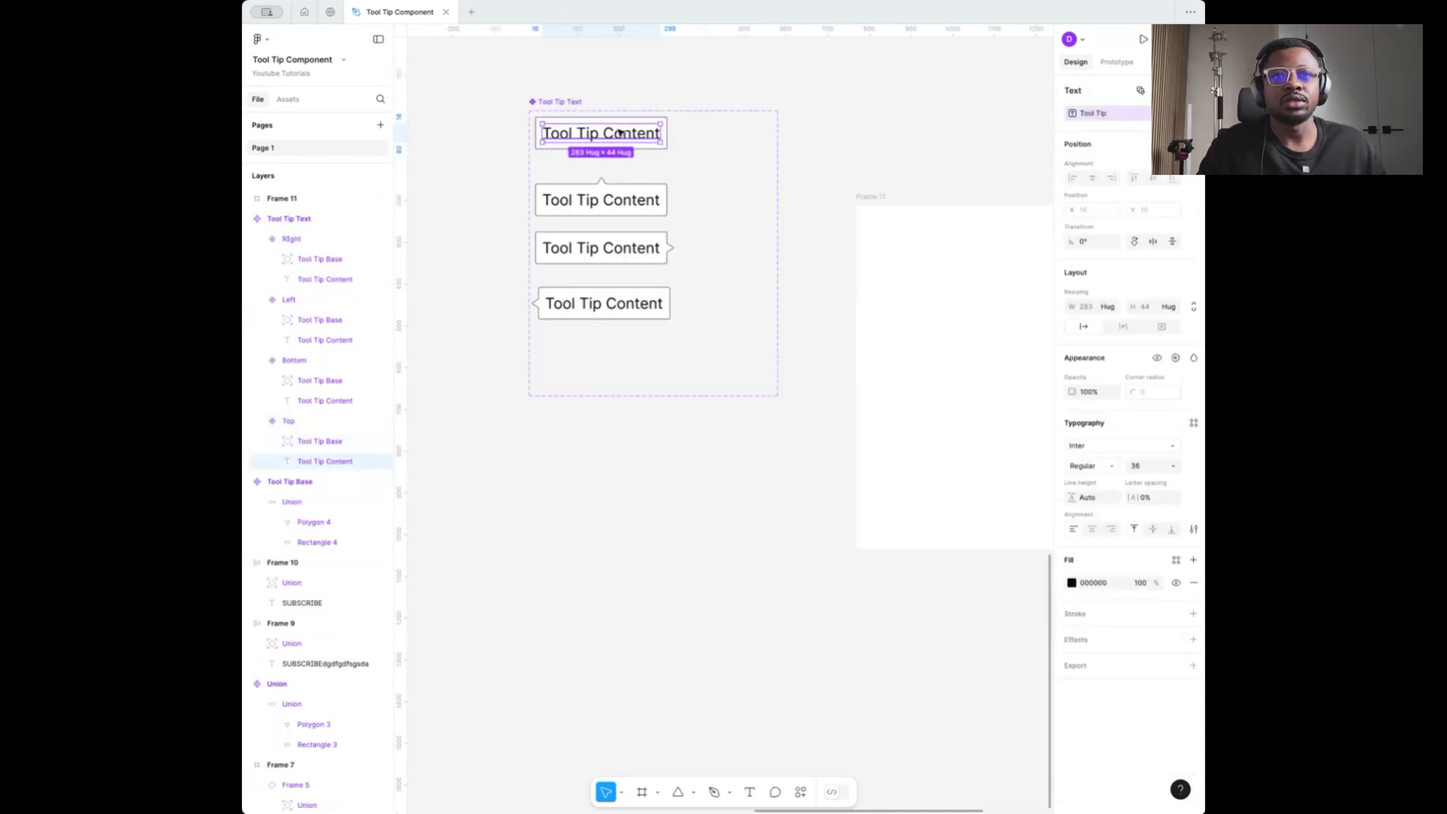
left_click(663, 134)
scroll(651, 133, "down", 3)
left_click(722, 98)
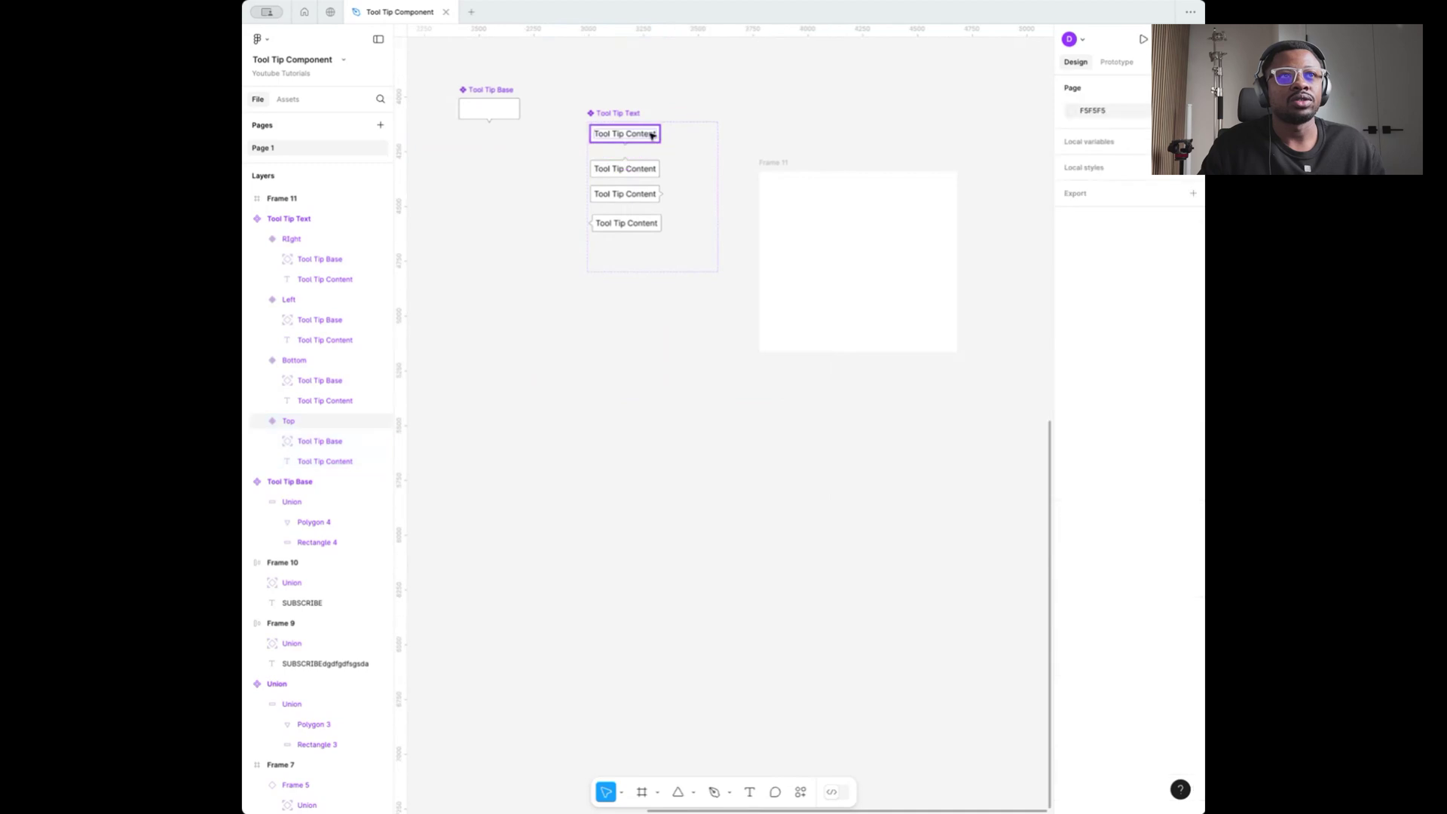
left_click_drag(653, 135, 864, 256)
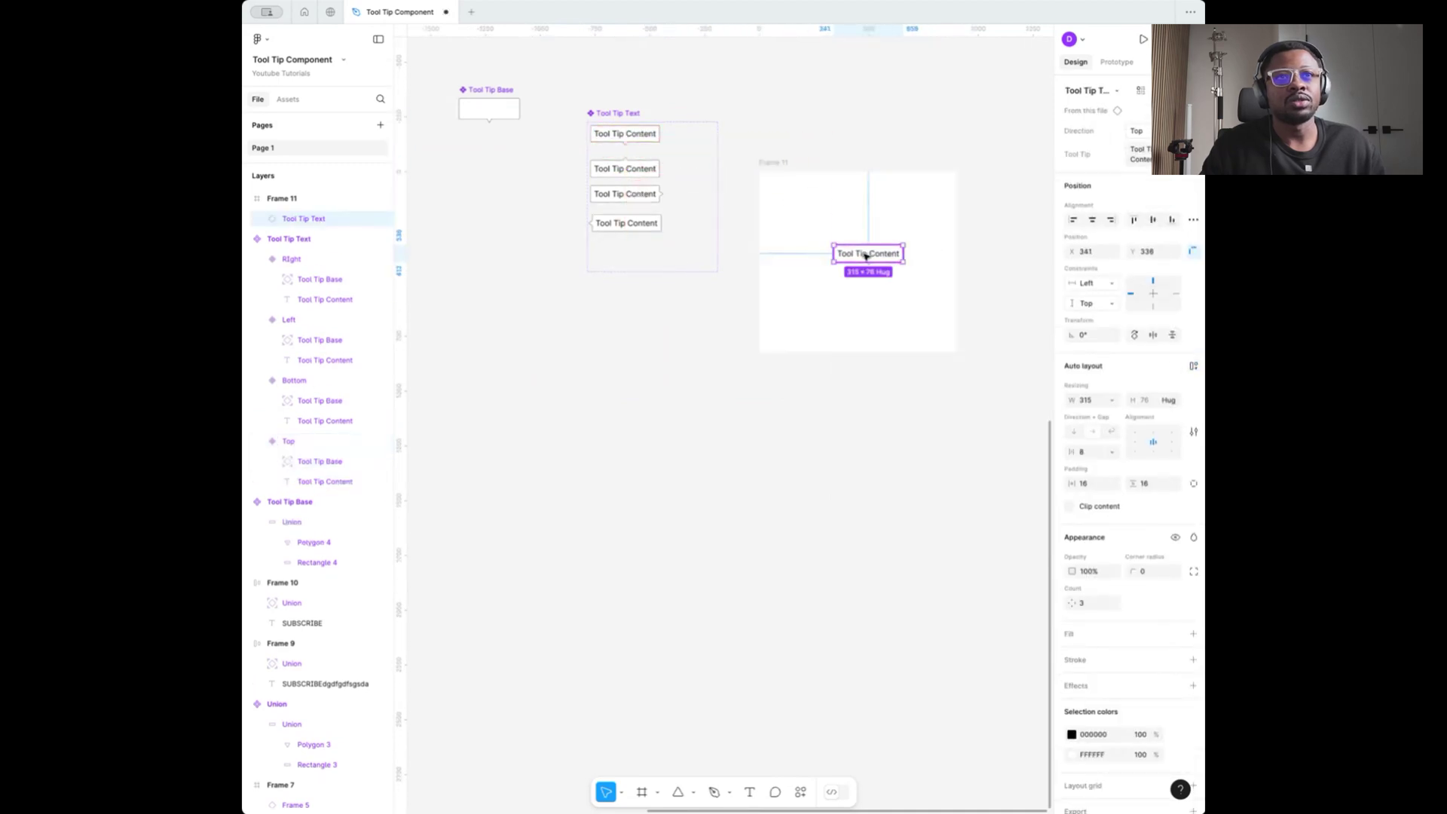
scroll(865, 257, "up", 3)
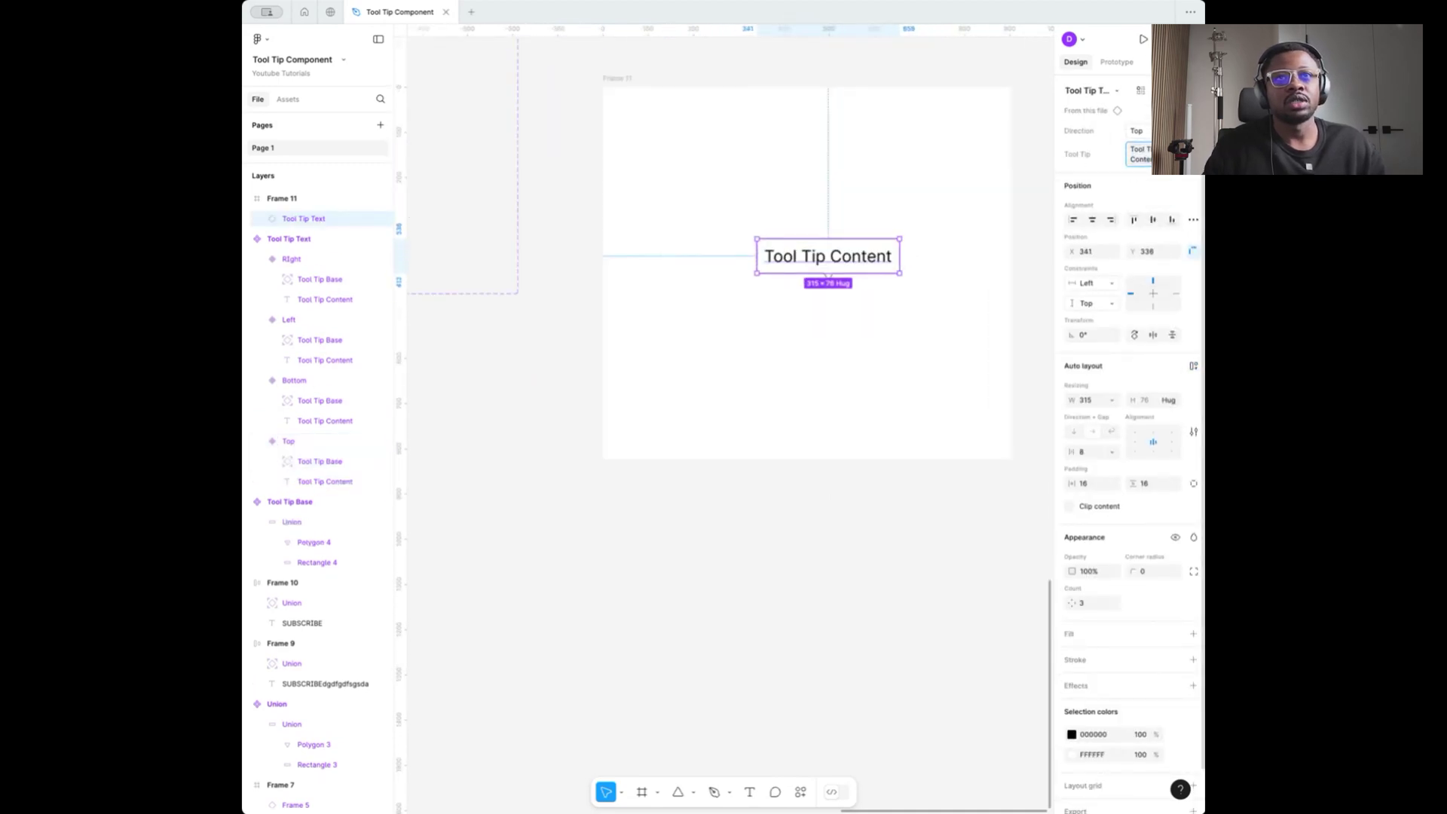
Set the new instance's Tool Tip text property to "Thanks for watching"
left_click(1128, 146)
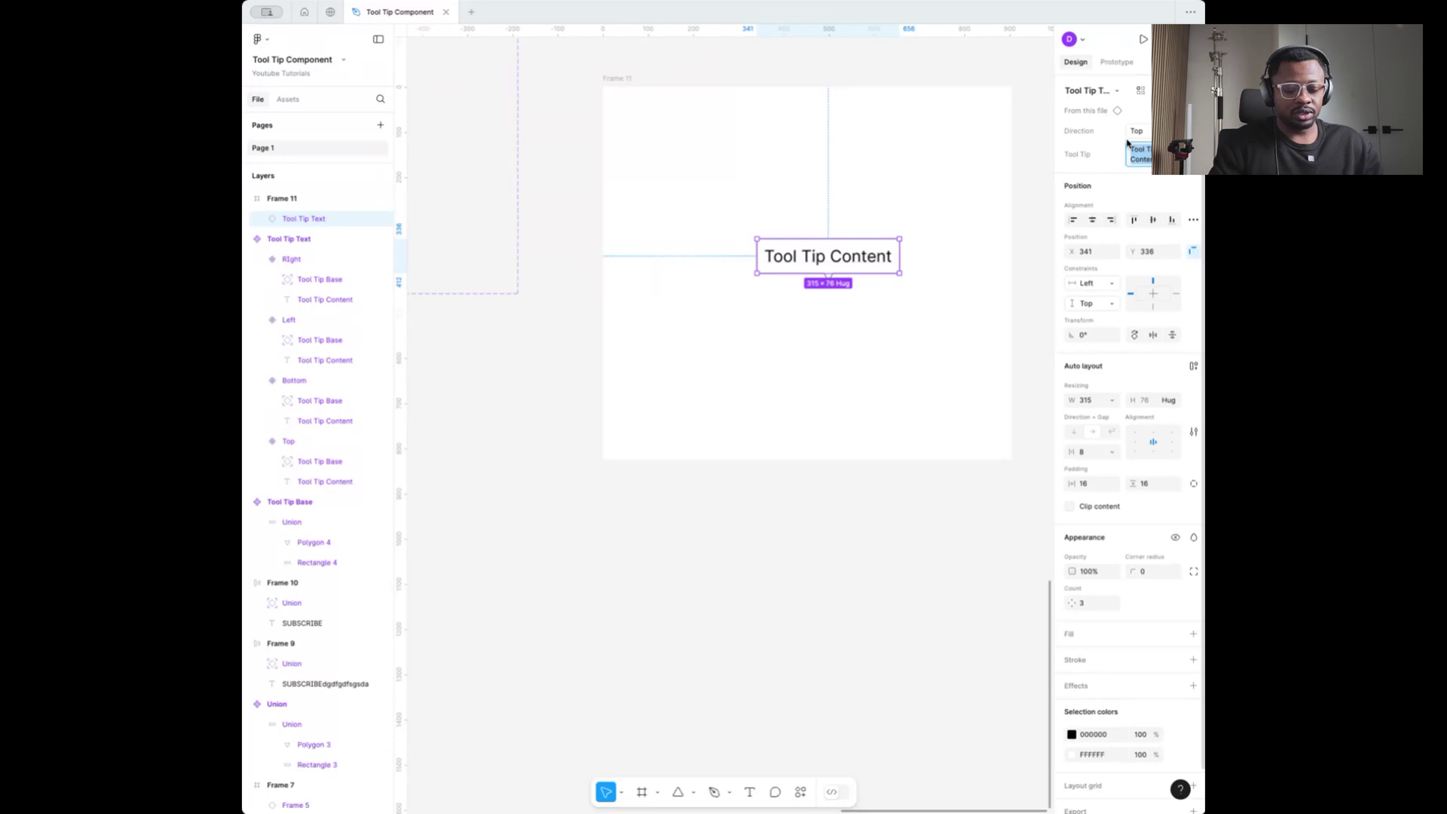
type("Than")
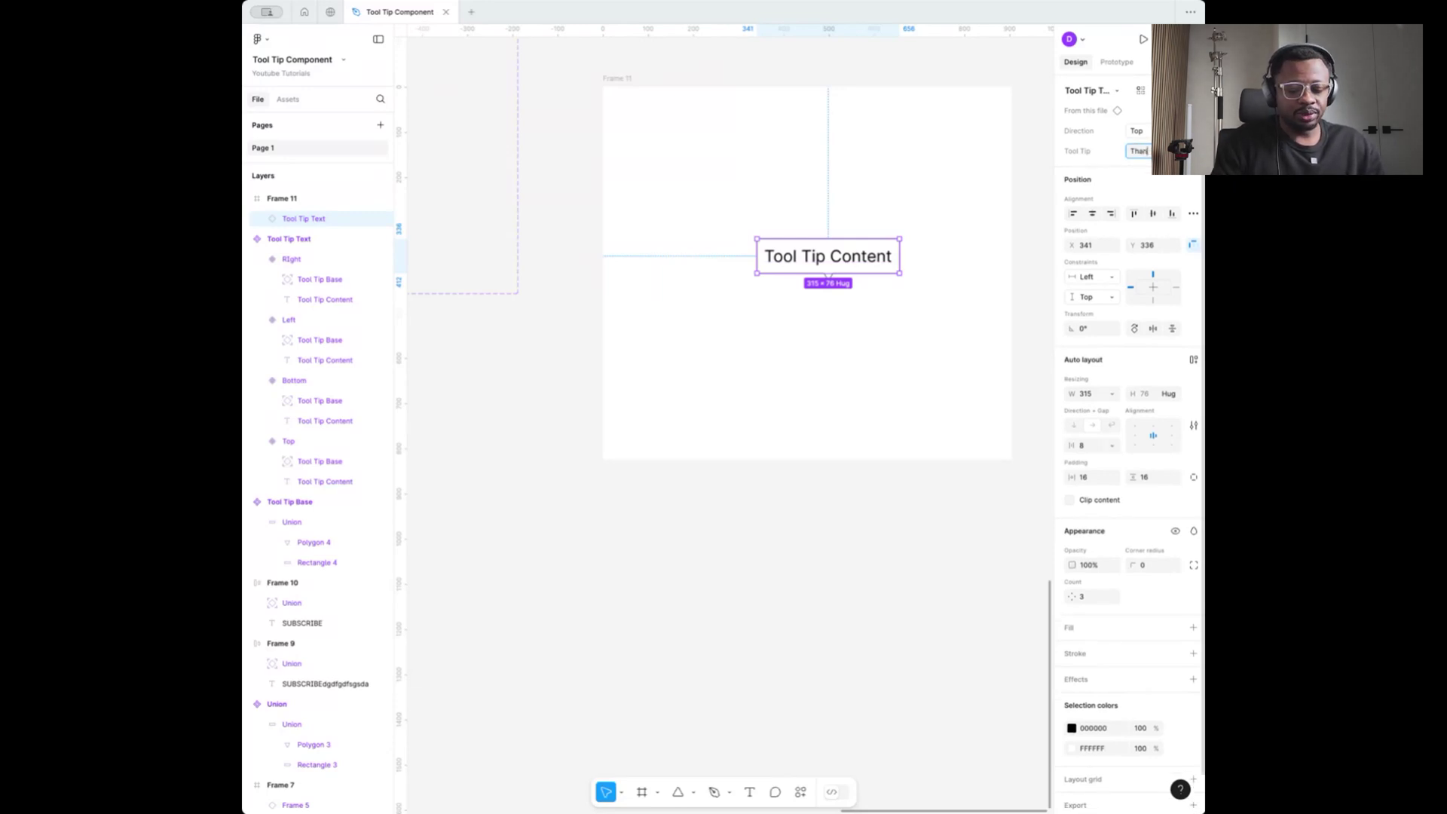
type("ks for wat")
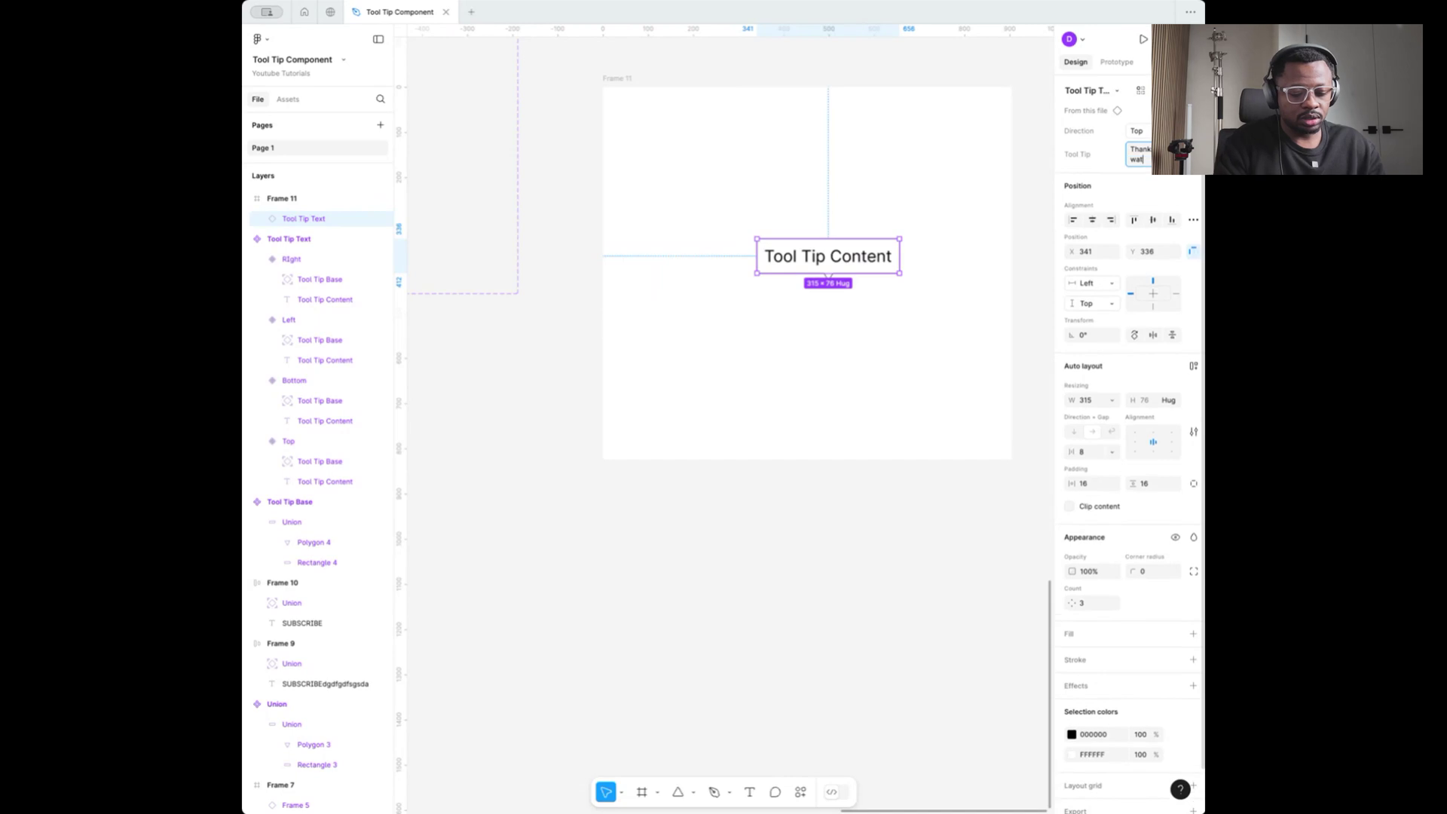
key("Return")
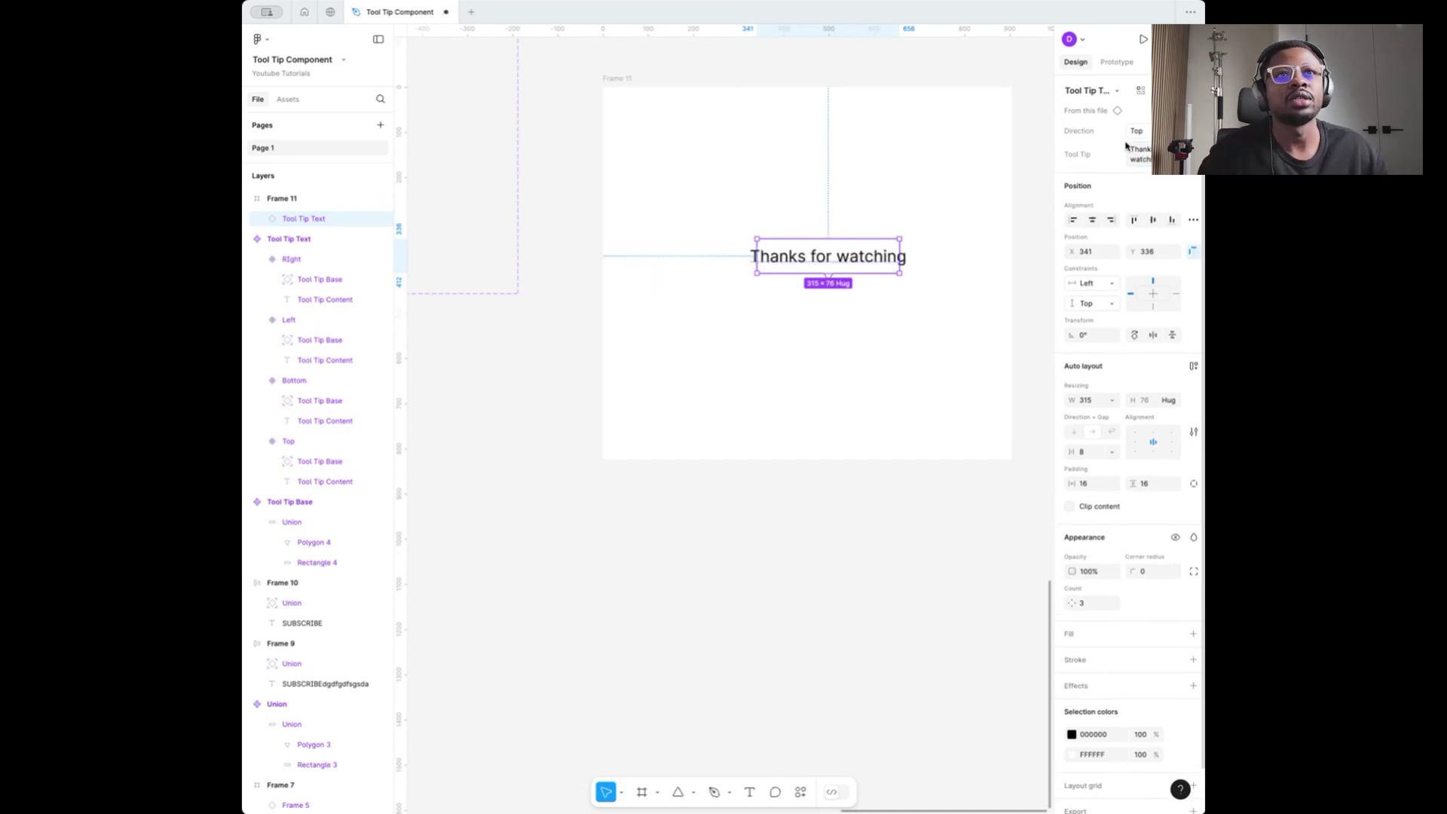
Set the width resizing of the Top variant of Tool Tip Text to Hug contents
scroll(879, 259, "down", 4)
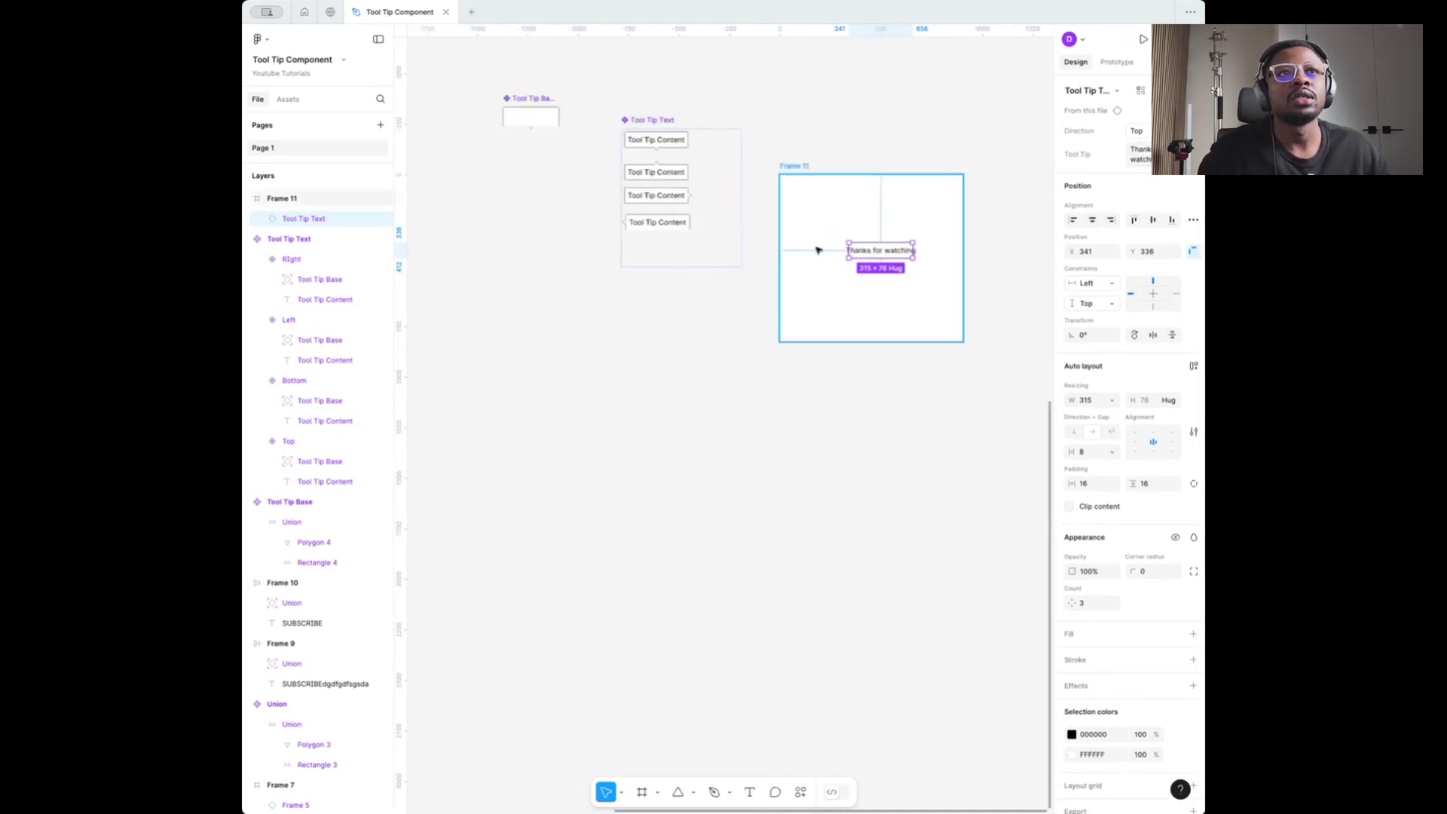
left_click(684, 145)
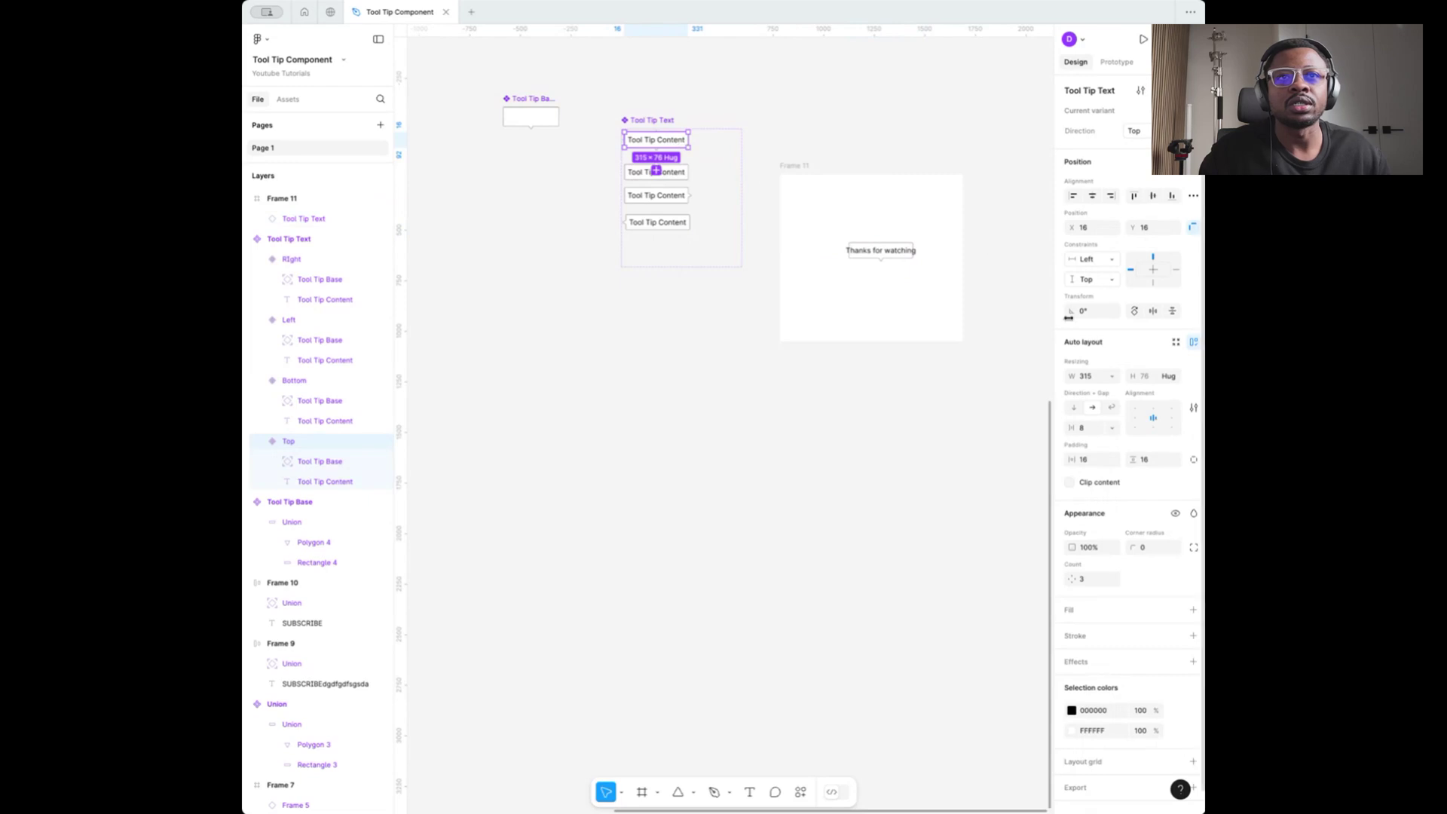
left_click(1112, 376)
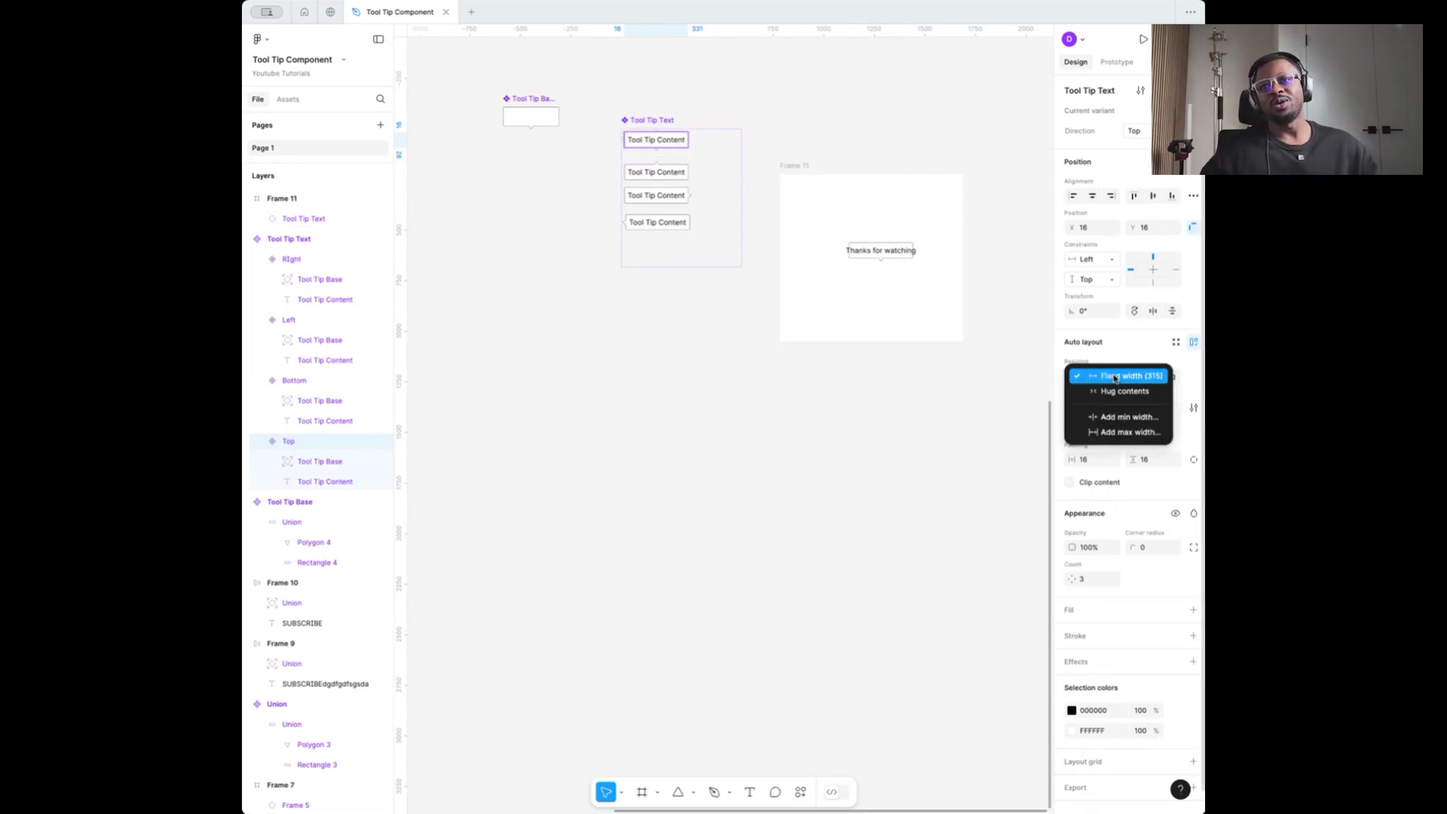
left_click(1124, 391)
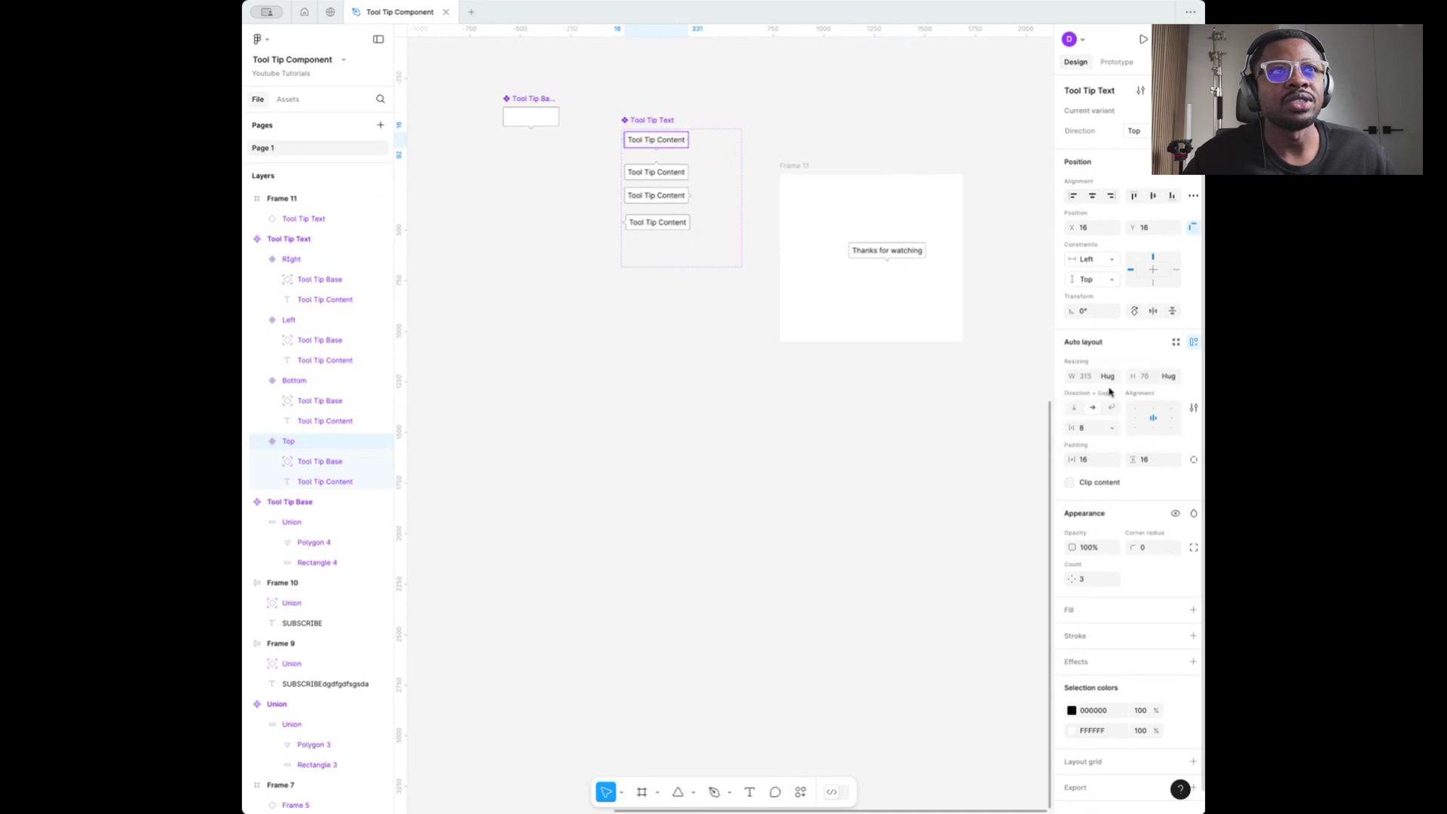
Set the width resizing of the Bottom, Left and Right variants together to Hug contents
scroll(853, 255, "up", 5)
scroll(549, 180, "left", 3)
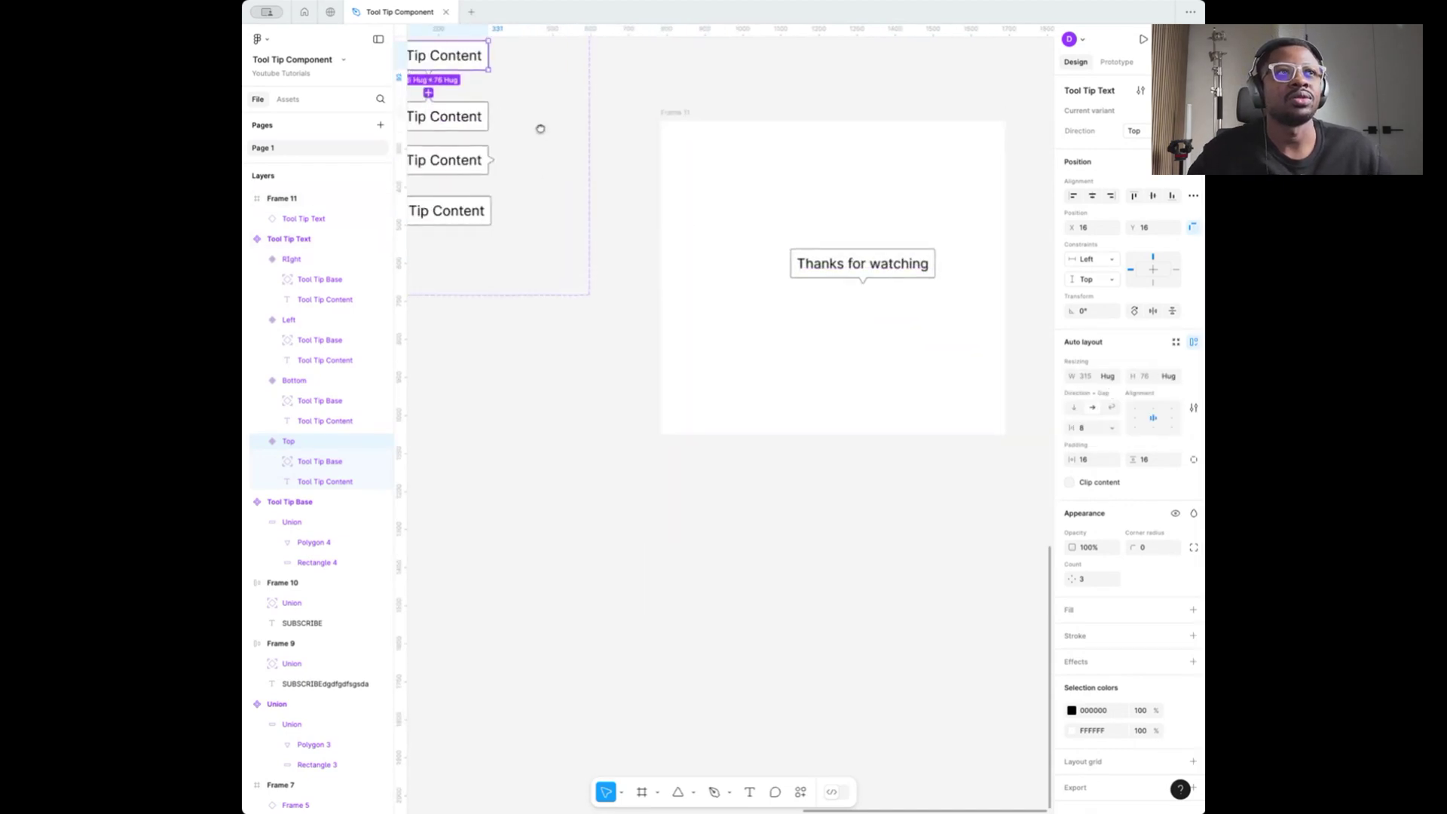
left_click(540, 141)
left_click(540, 191, "shift")
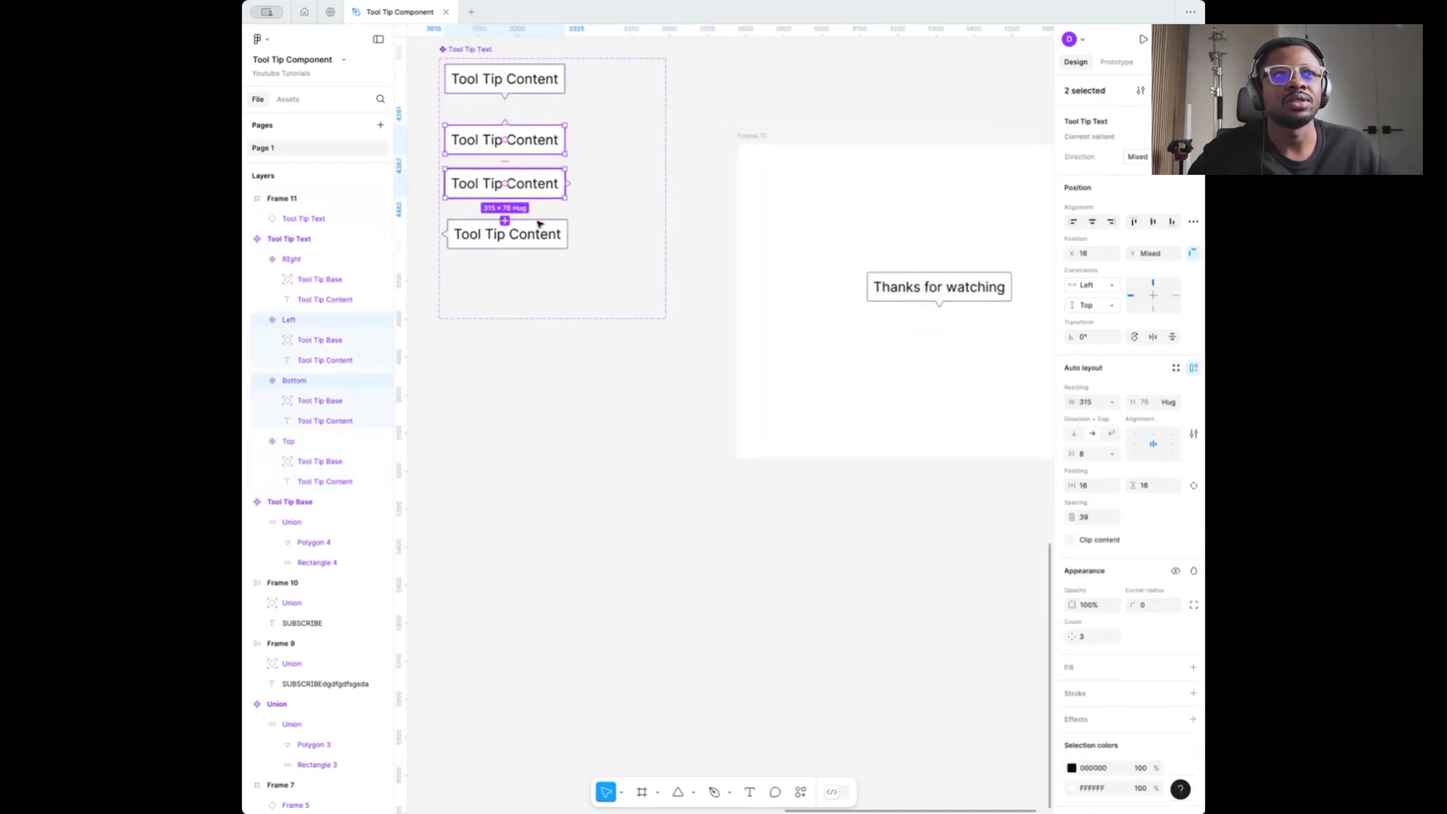
left_click(520, 235, "shift")
left_click(1112, 402)
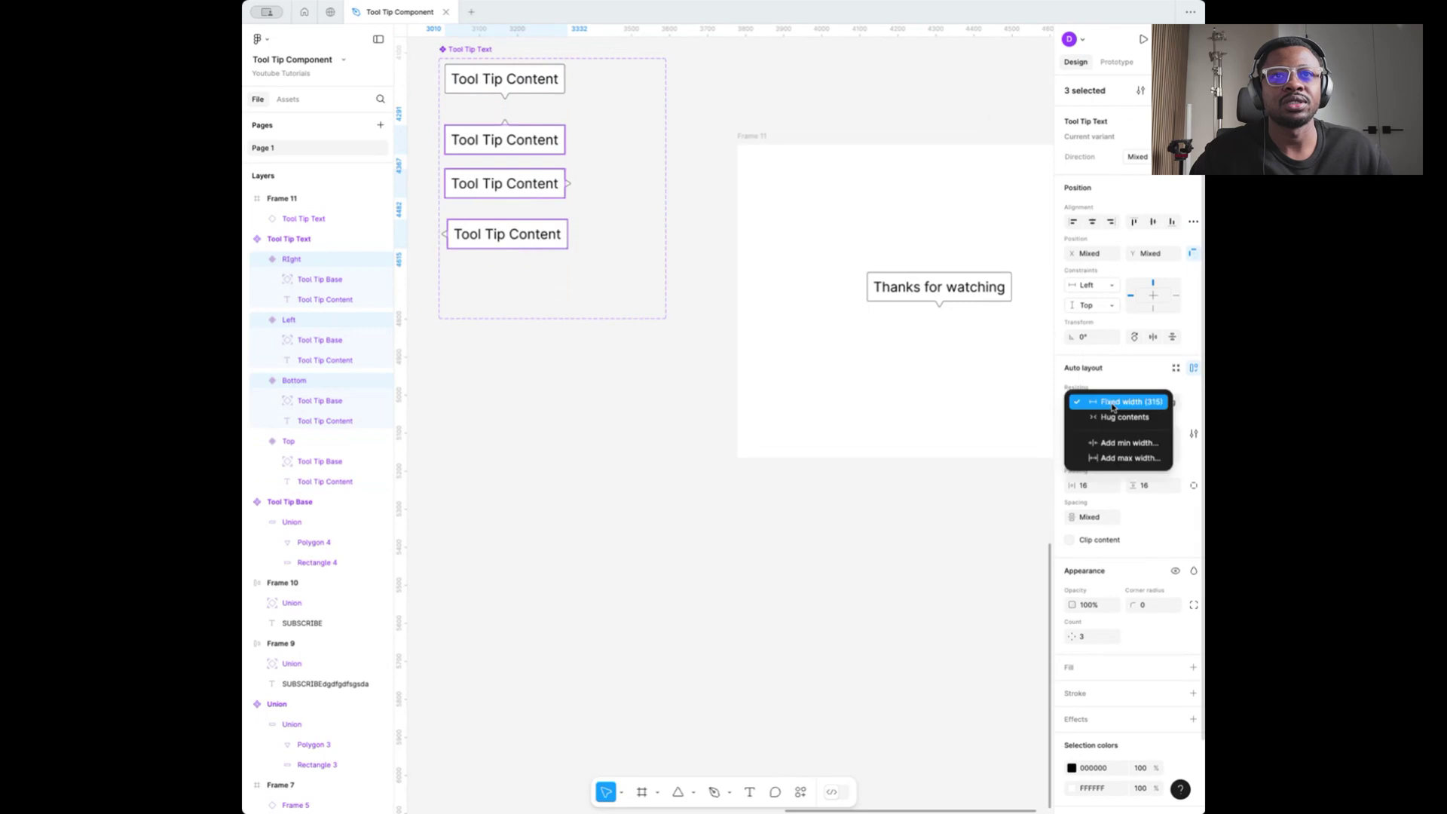
left_click(1130, 414)
scroll(607, 436, "down", 5)
left_click(607, 437)
scroll(678, 291, "up", 5)
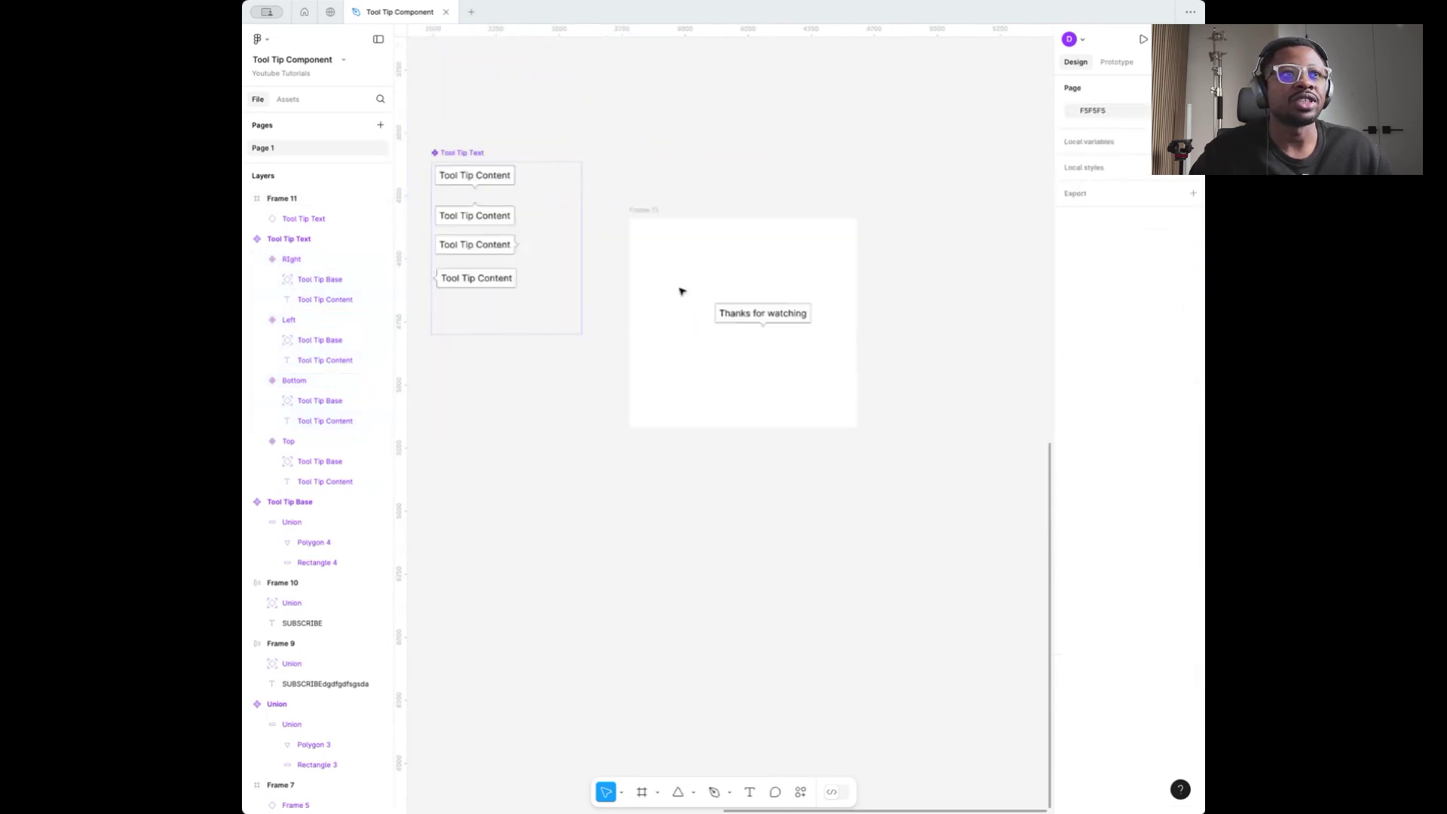
left_click(513, 121)
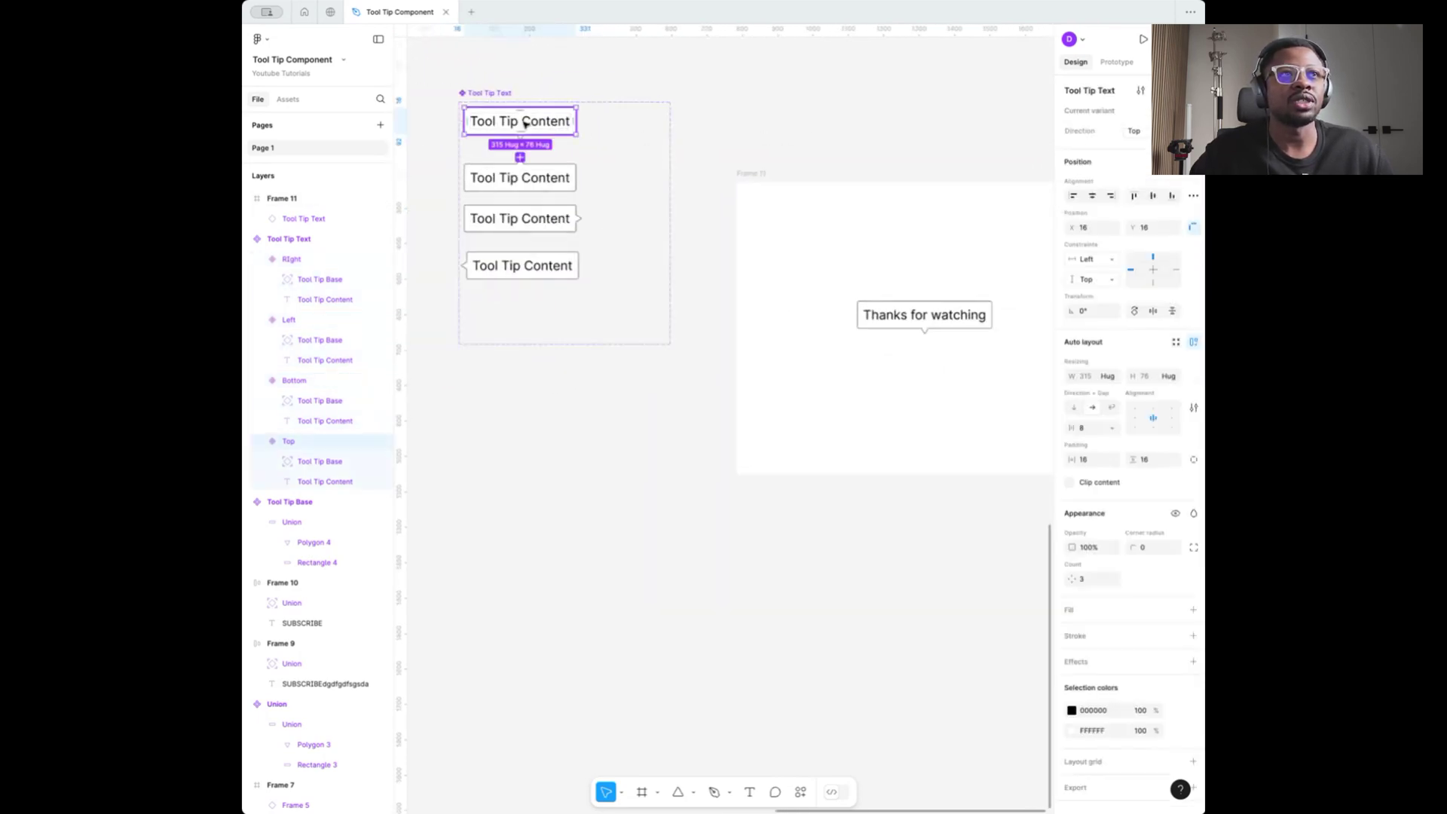
left_click_drag(523, 134, 924, 388)
key("super+z")
key("ctrl+d")
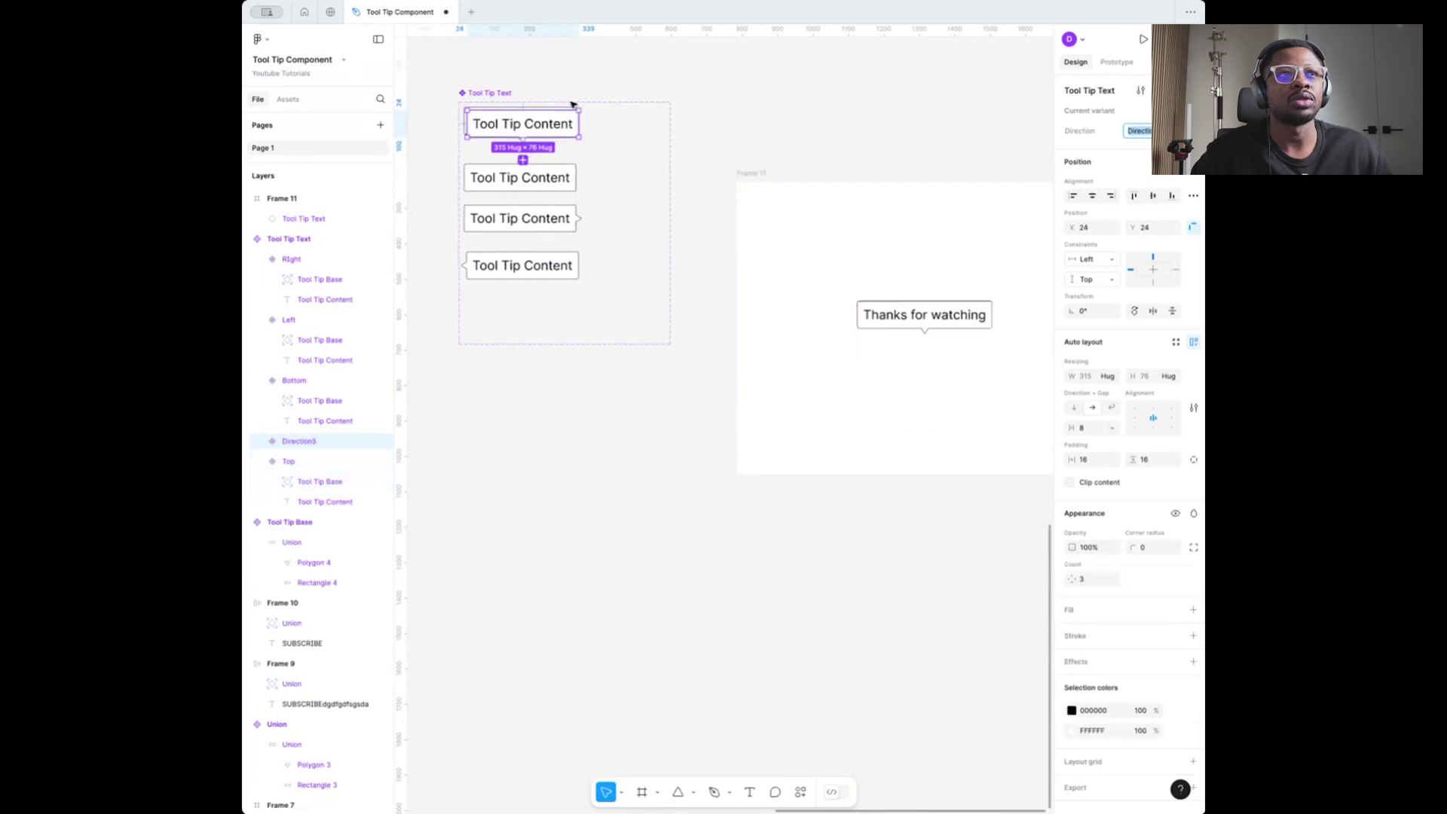
key("super+z")
Place a second Top instance in Frame 11 at about X 284, Y 116 and set its Tool Tip text to "Thanks for watching"
left_click_drag(537, 121, 908, 238)
scroll(974, 245, "right", 2)
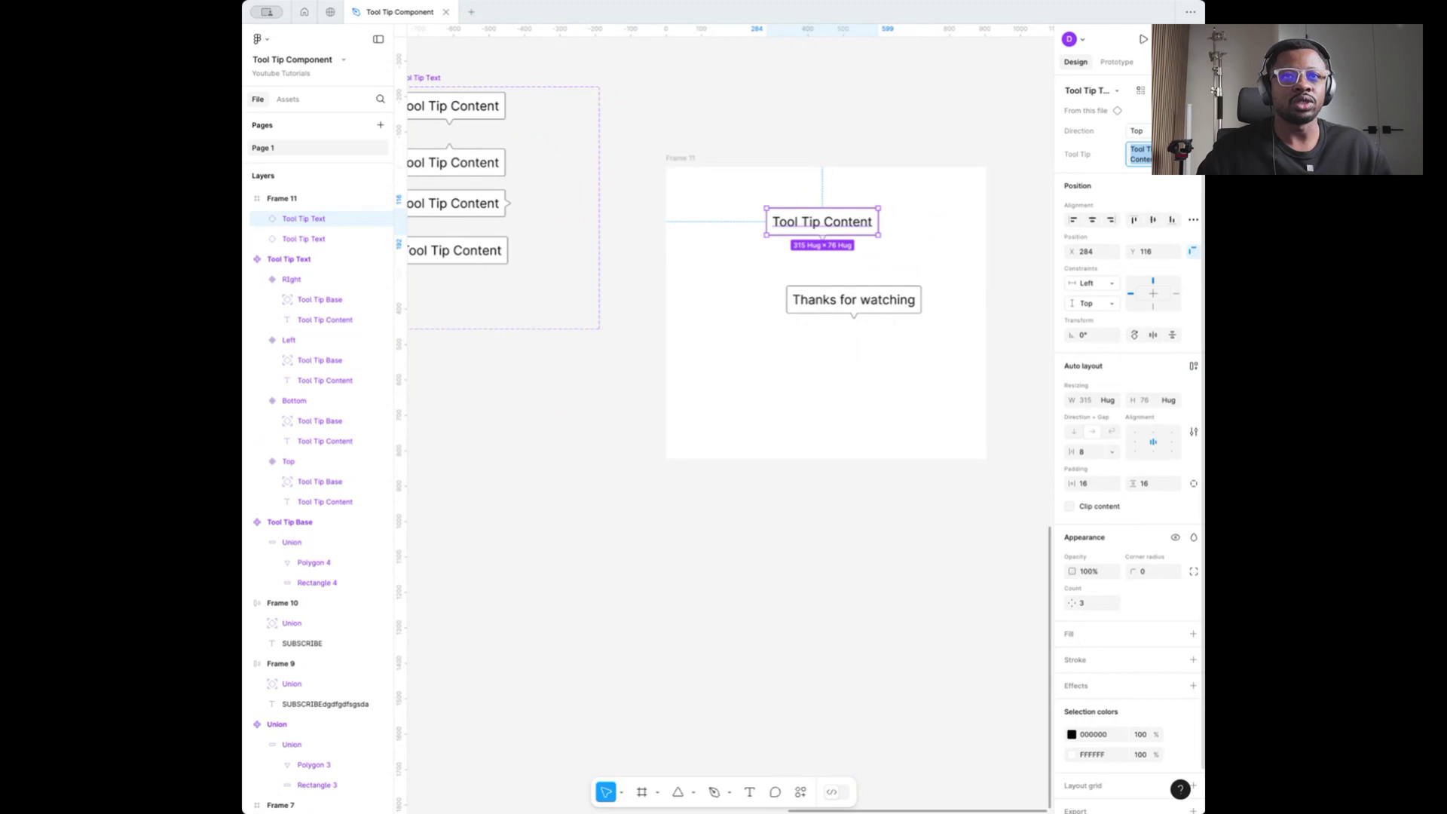
type("THank")
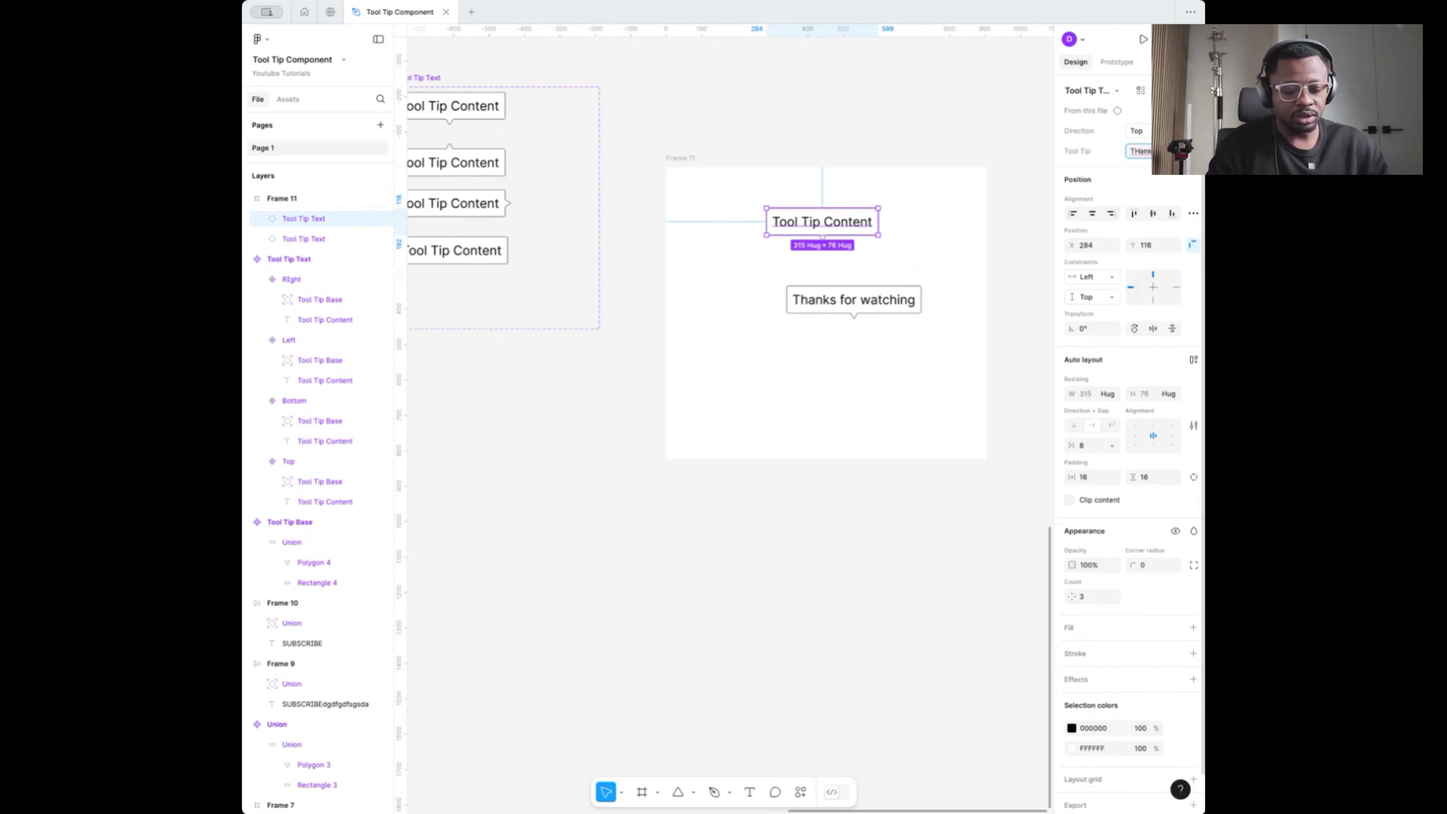
type("s for wa")
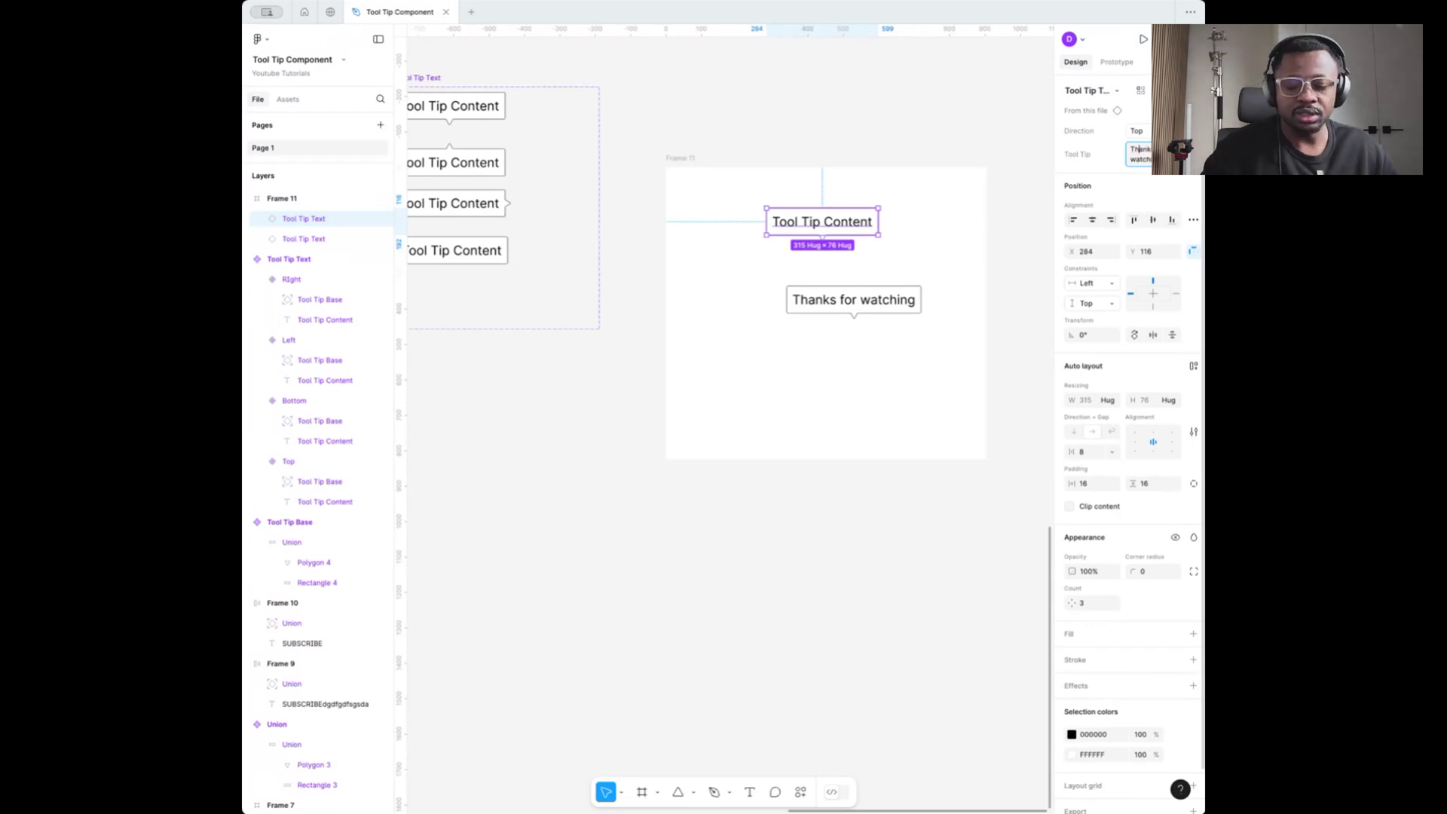
key("Return")
left_click(966, 121)
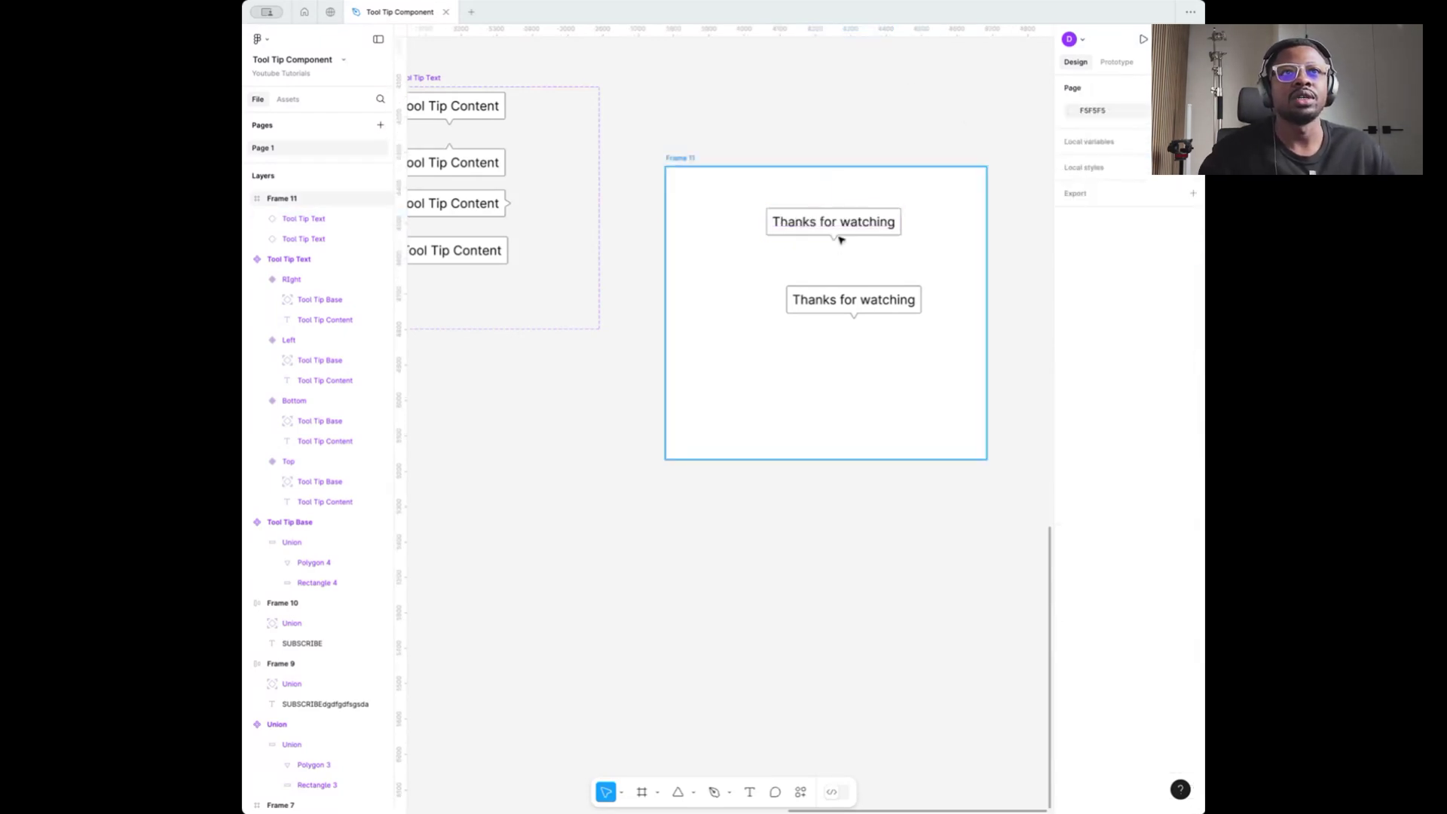
scroll(839, 236, "up", 5)
scroll(889, 241, "up", 3)
scroll(744, 378, "up", 3)
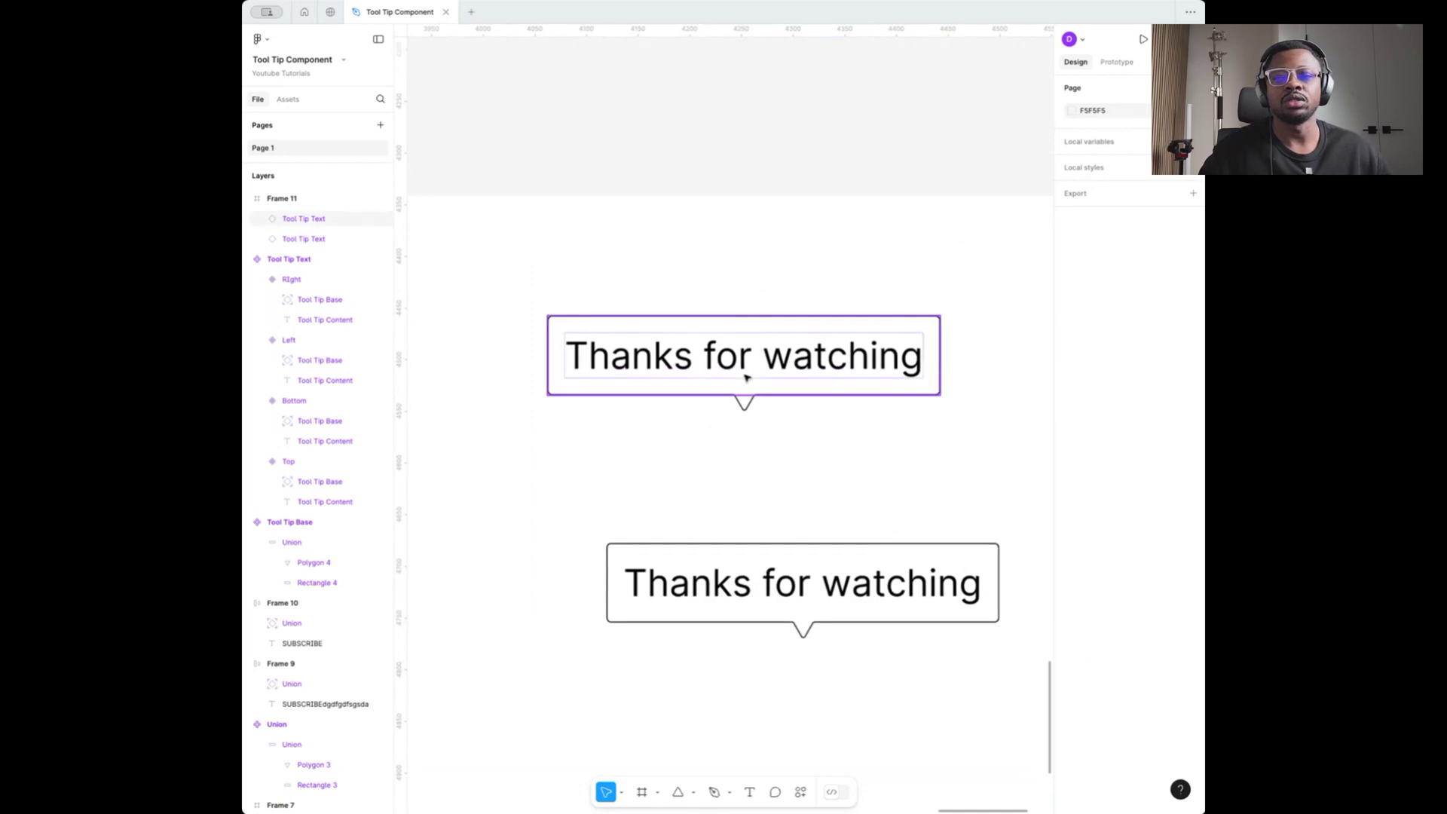